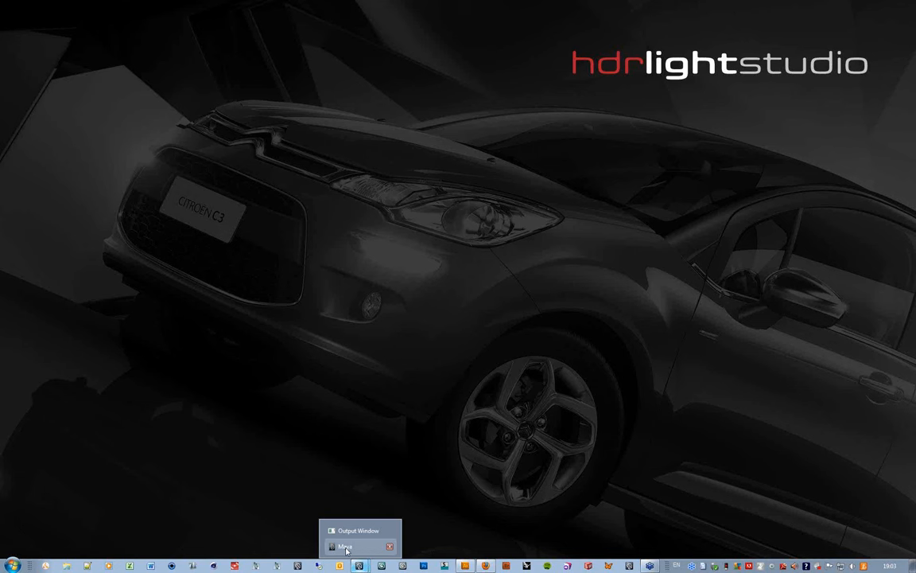
- Open the hdrls_catalog_example_layout.ai spread in Illustrator and review the mixer, glasses and tea set sketches
click(344, 546)
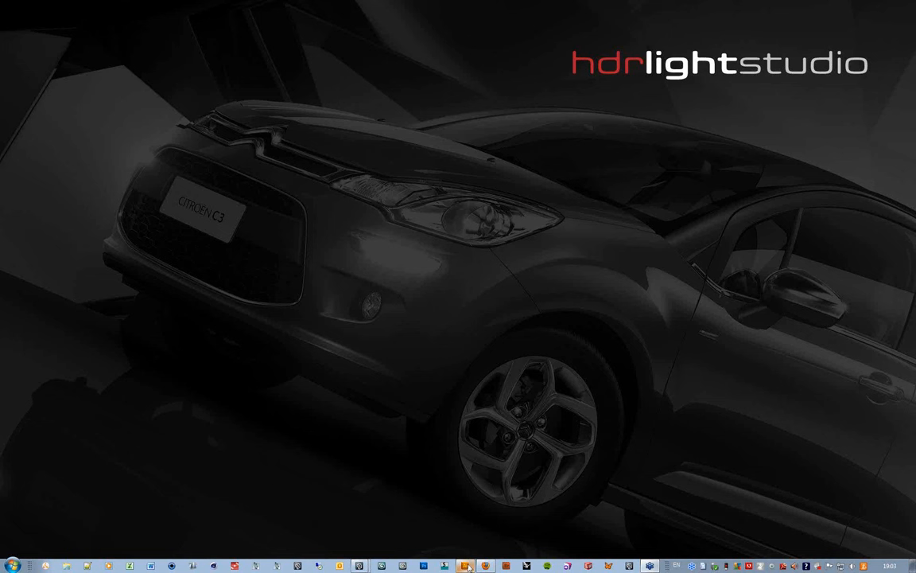
mouse_move(465, 565)
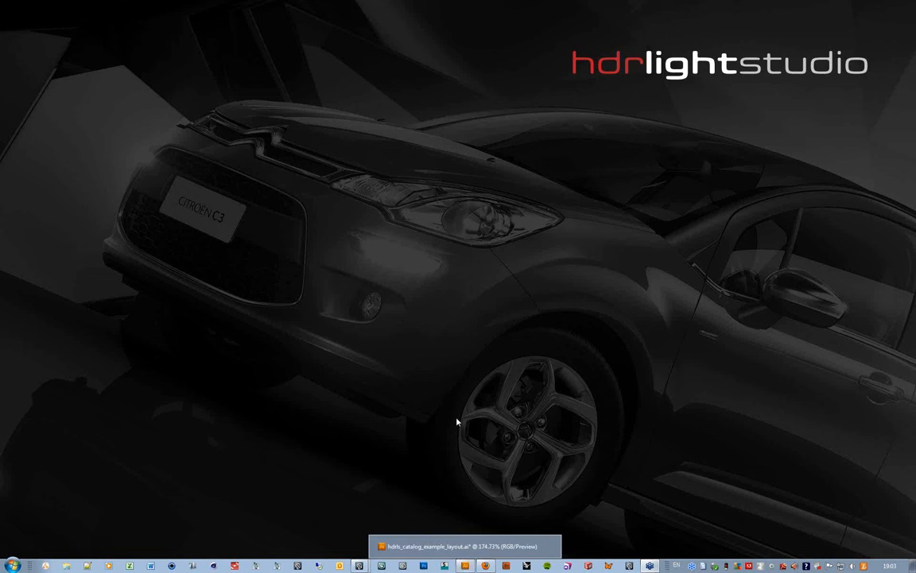
click(465, 565)
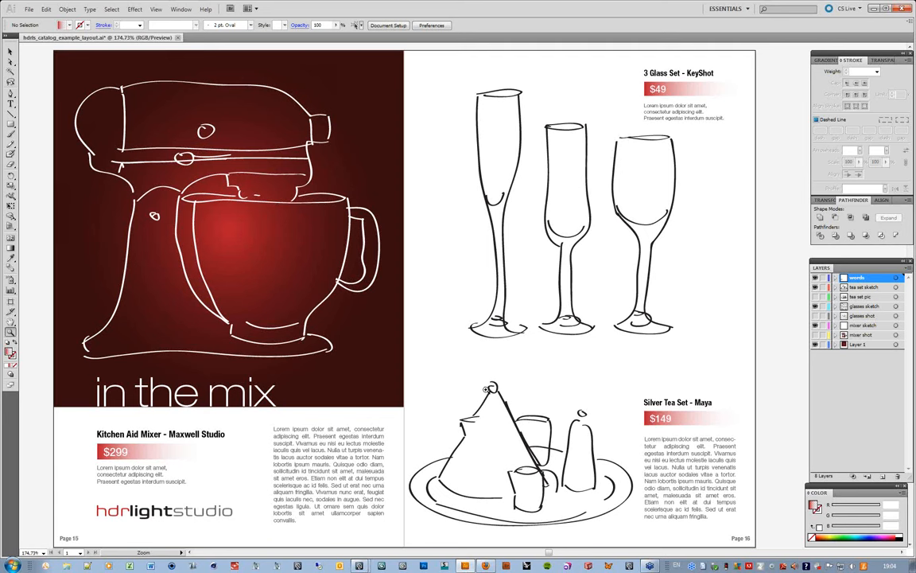
key(space)
drag(289, 204, 284, 203)
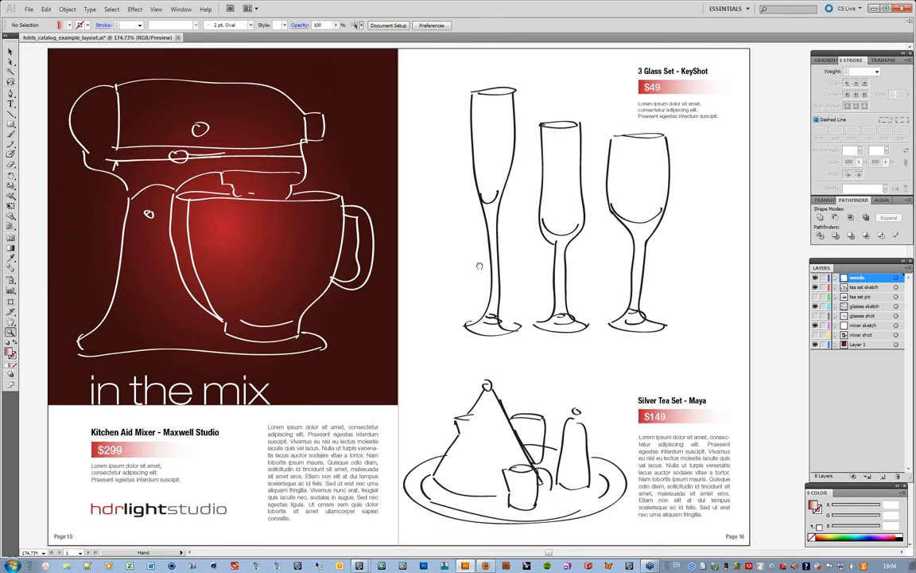
drag(479, 266, 483, 267)
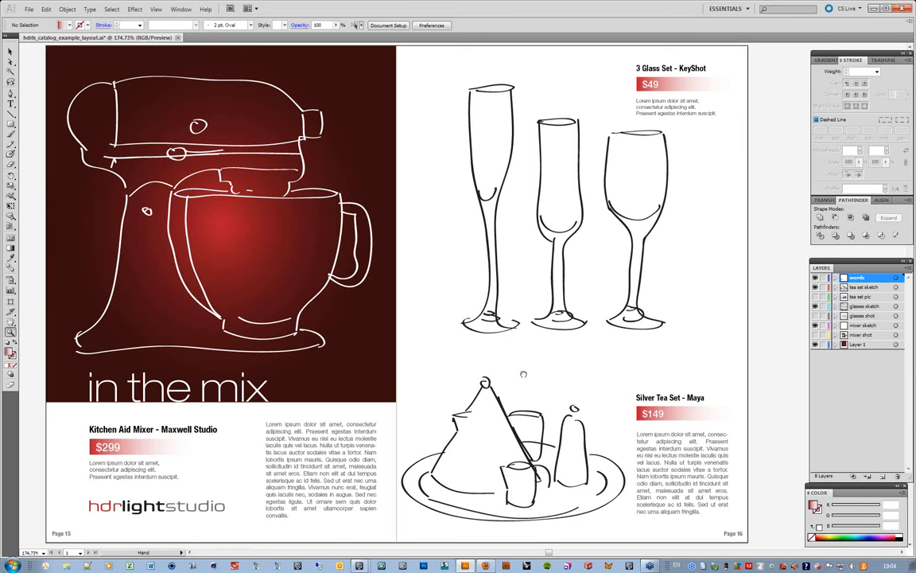
drag(523, 374, 522, 374)
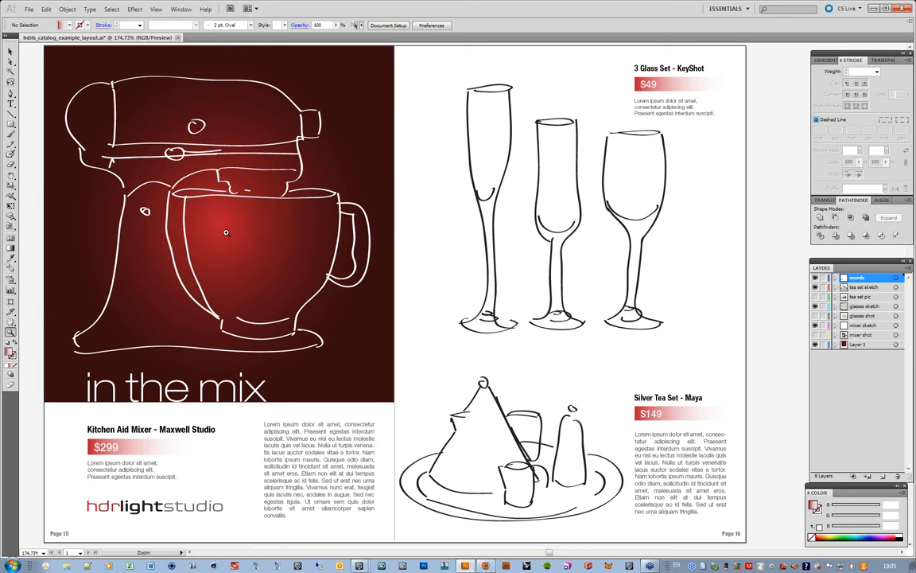
key(space)
drag(556, 274, 537, 281)
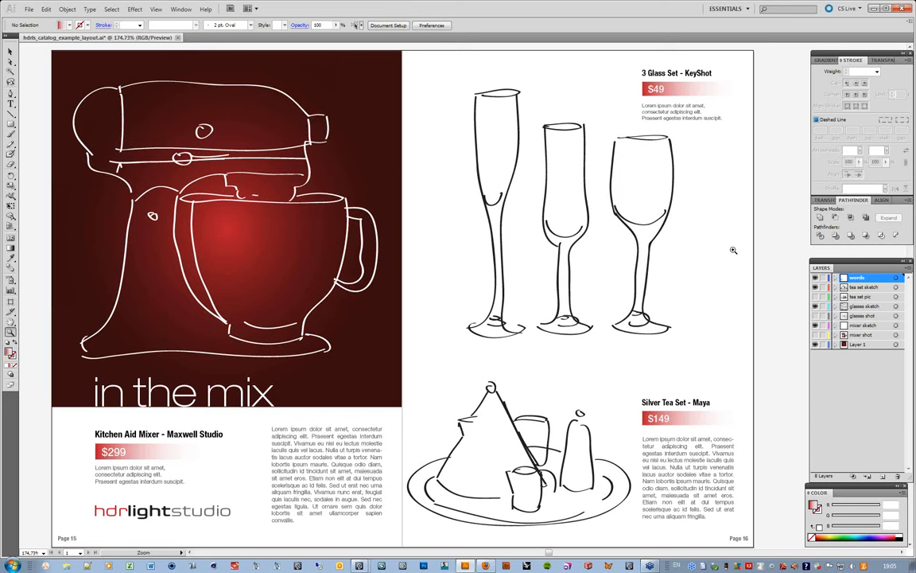
- Minimise the catalog layout and switch to Maya with the tea_set_blank.mb scene
click(874, 10)
click(362, 565)
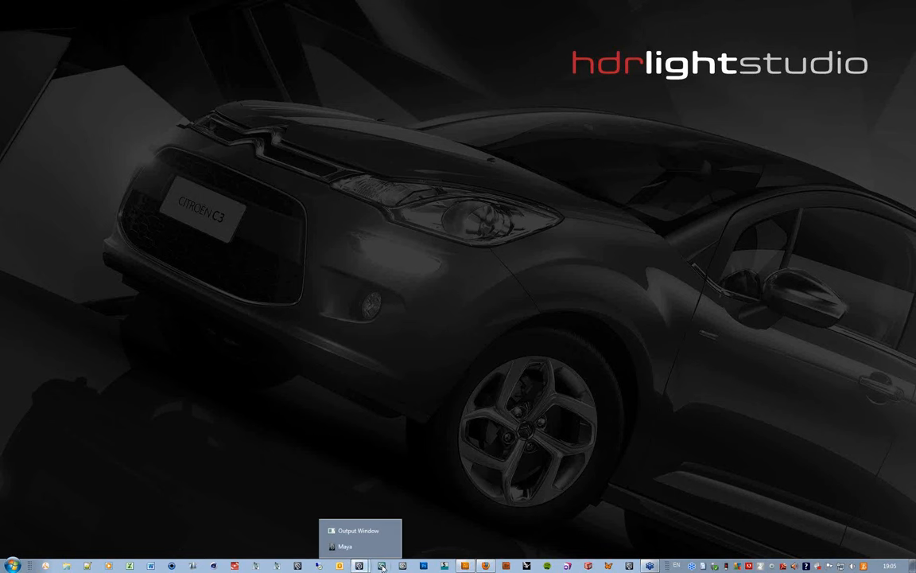
click(341, 549)
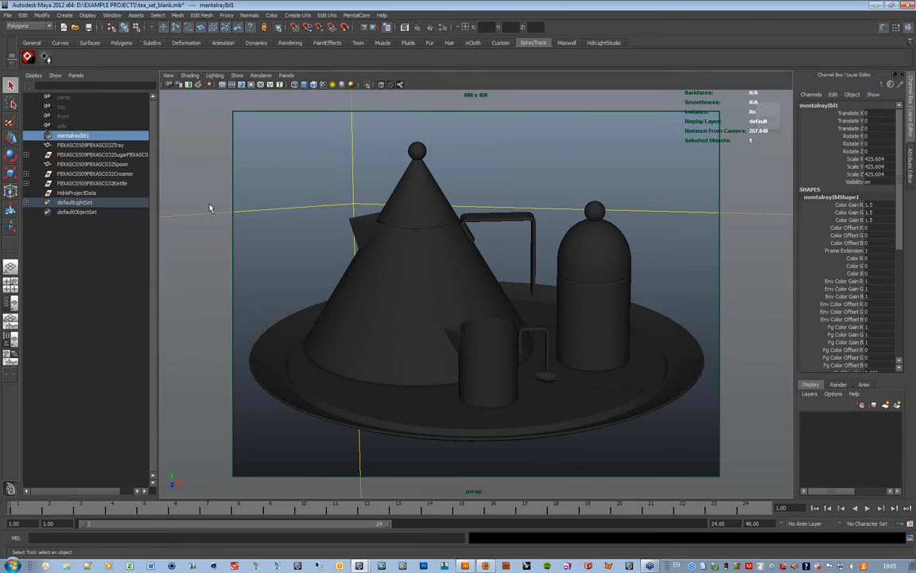
- Launch the SprayTrace render window, enlarge it and place it so the sugar pot stays uncovered in the viewport
click(27, 56)
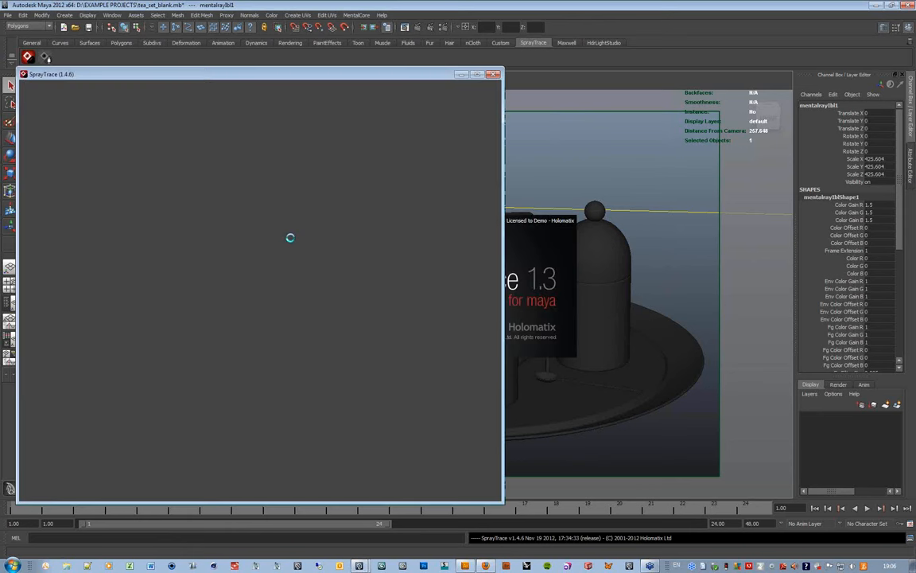
drag(156, 76, 176, 157)
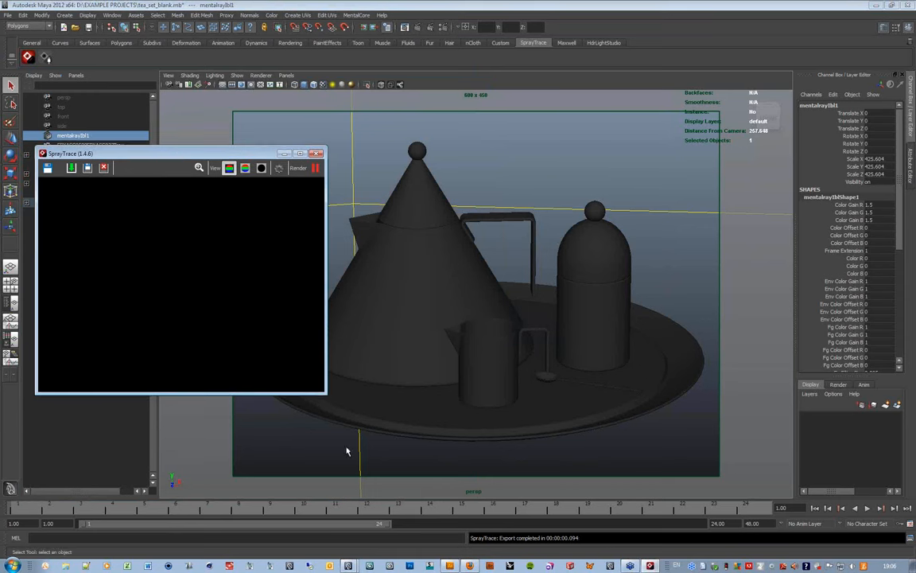
drag(326, 394, 406, 482)
drag(252, 159, 236, 160)
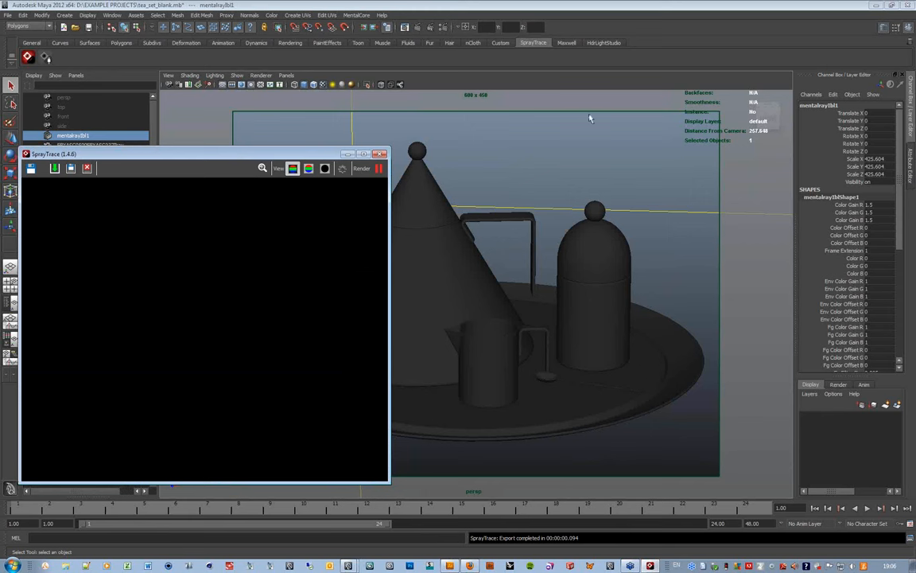
- Start a live HDR Light Studio session with Mental Ray as host renderer and mentalrayIblShape1 as environment hook
click(601, 43)
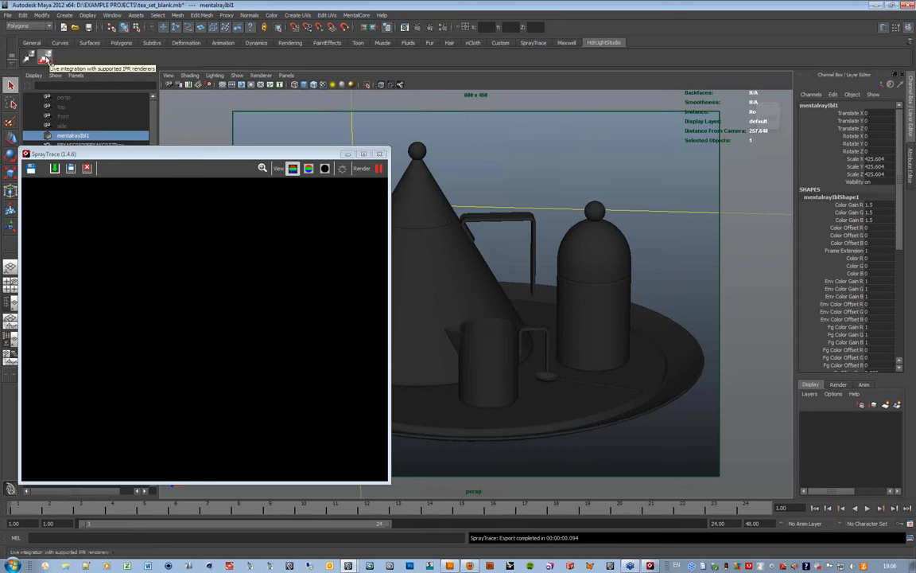
click(45, 59)
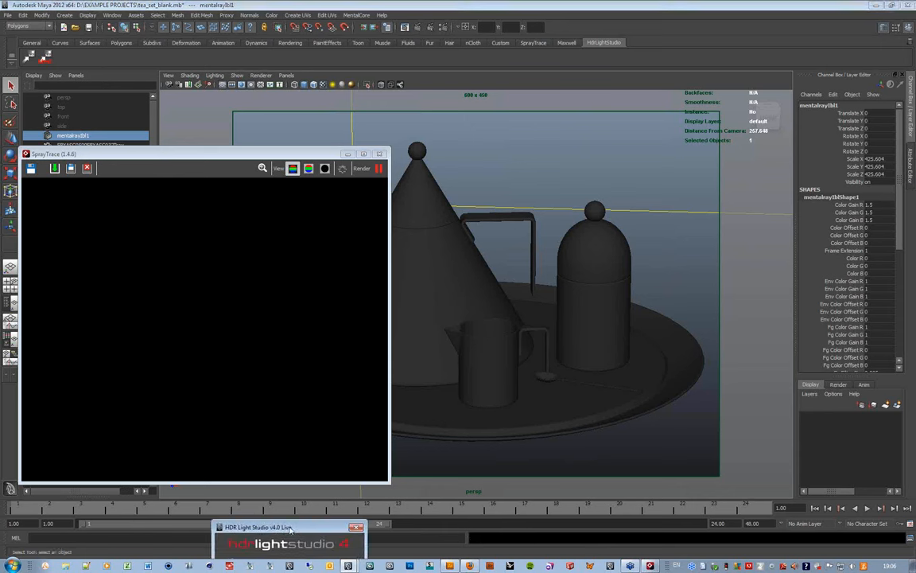
drag(479, 469, 498, 355)
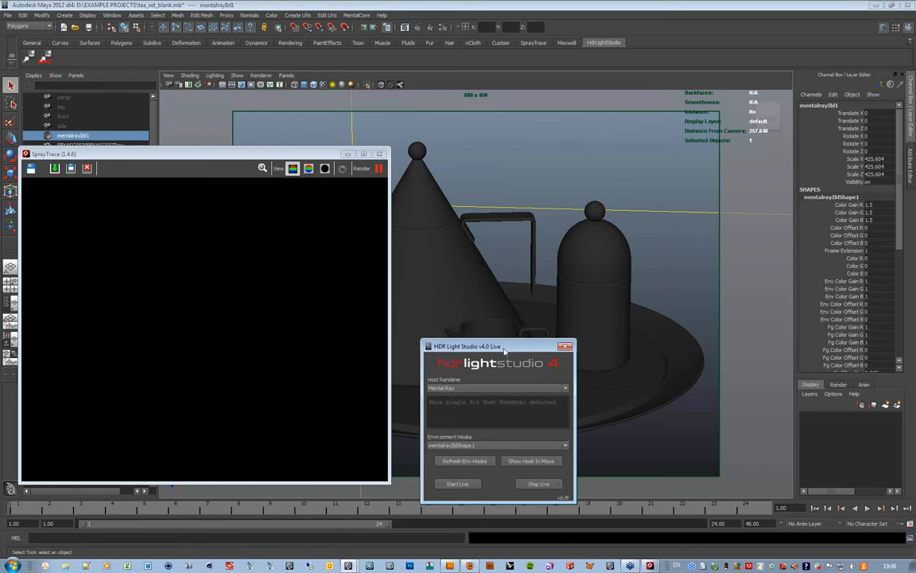
click(457, 485)
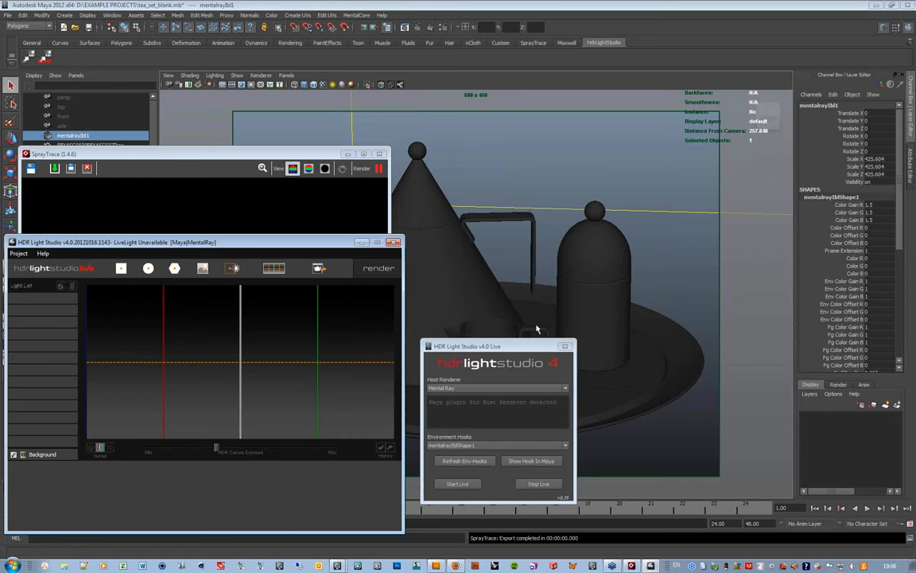
- Move the Live connection dialog out of the way and place the HDR Light Studio window beside the SprayTrace render
drag(483, 353, 484, 515)
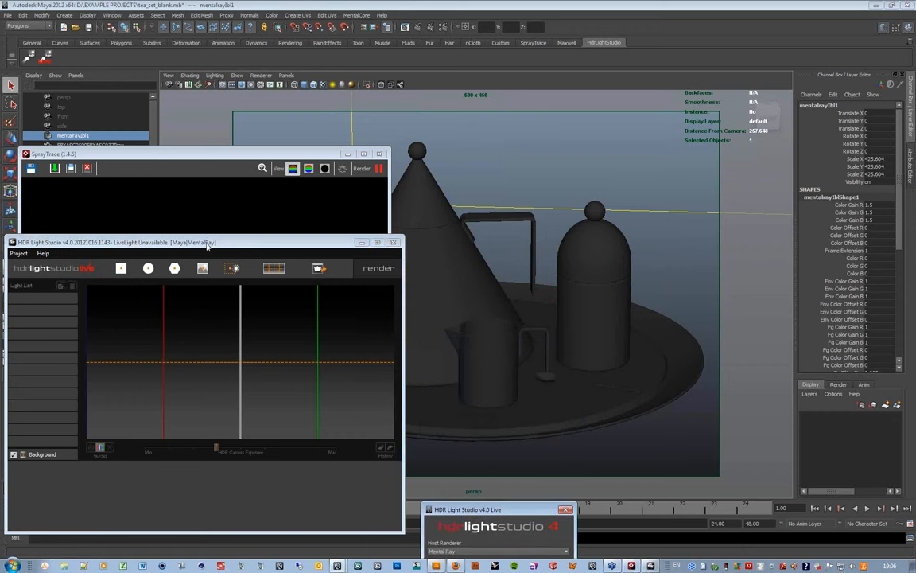
drag(319, 241, 450, 245)
drag(589, 181, 664, 145)
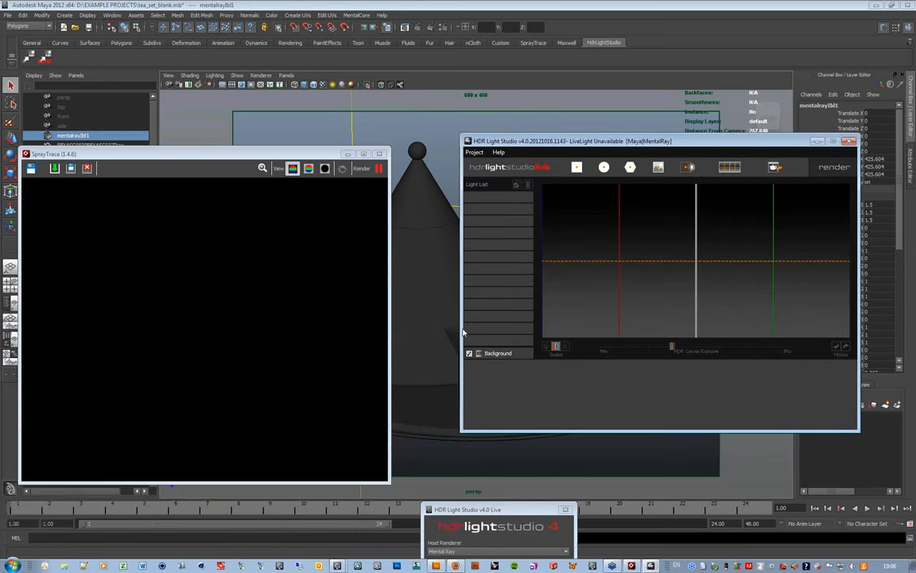
- Toggle the Background light off and on to refresh the render, and line up the SprayTrace and HDR Light Studio windows
click(470, 354)
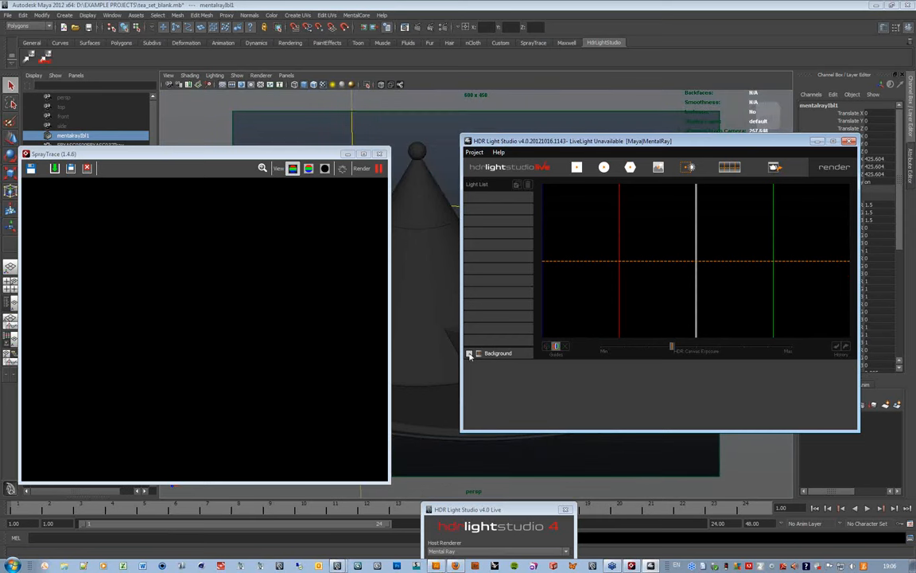
click(469, 354)
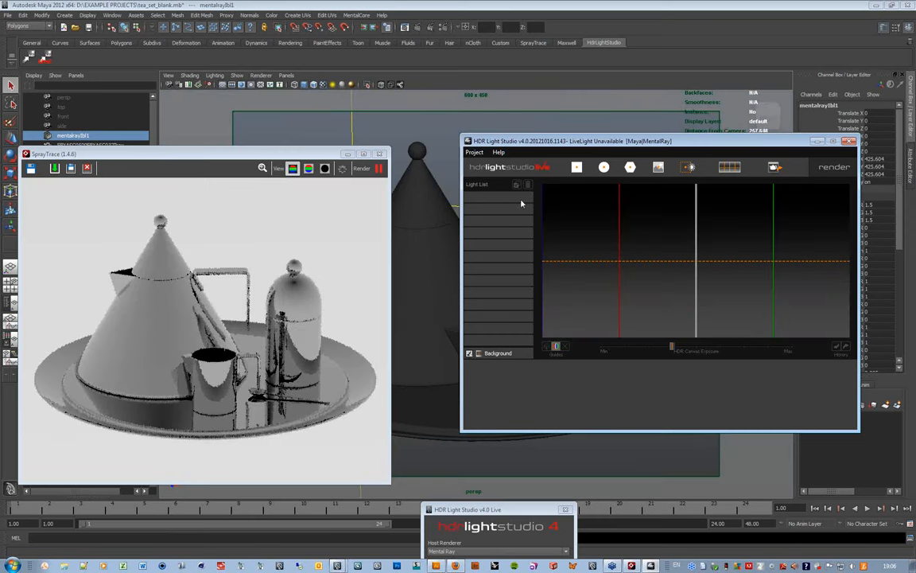
drag(227, 157, 222, 114)
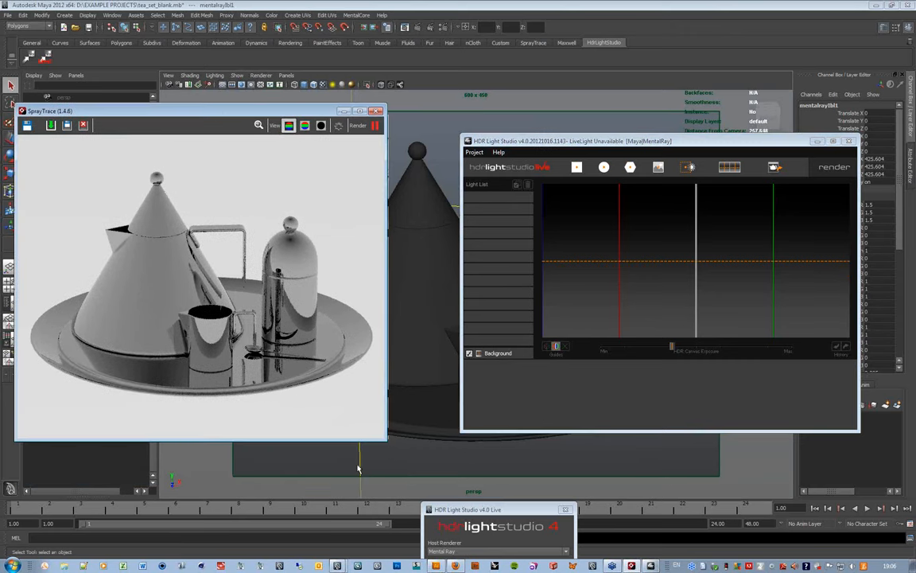
drag(502, 145, 509, 136)
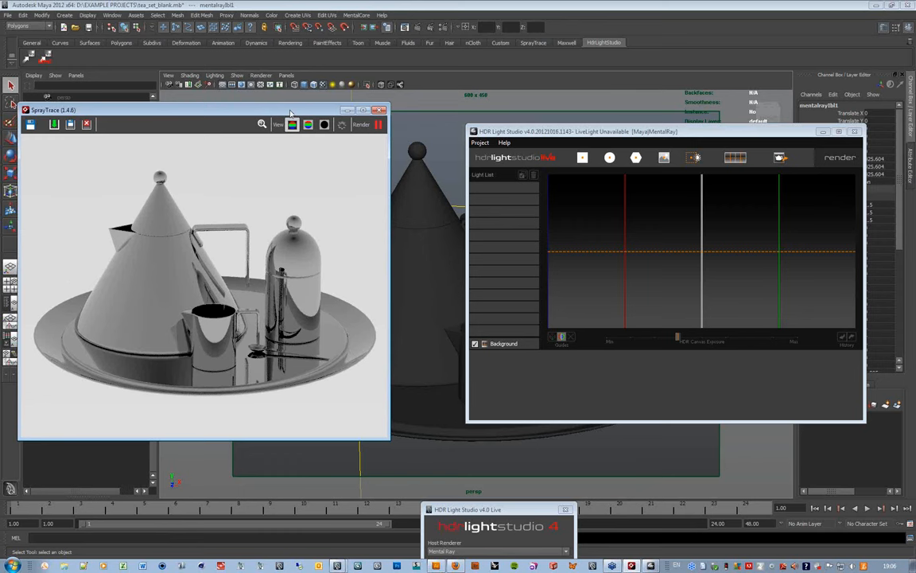
- Move the SprayTrace window aside to view the Maya scene and bring it back beside HDR Light Studio
drag(291, 111, 308, 409)
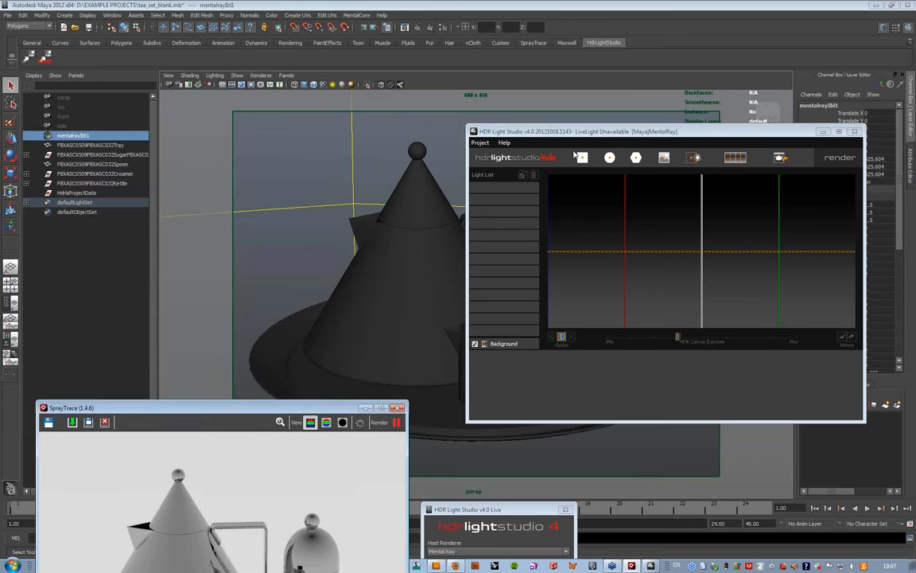
drag(574, 131, 573, 166)
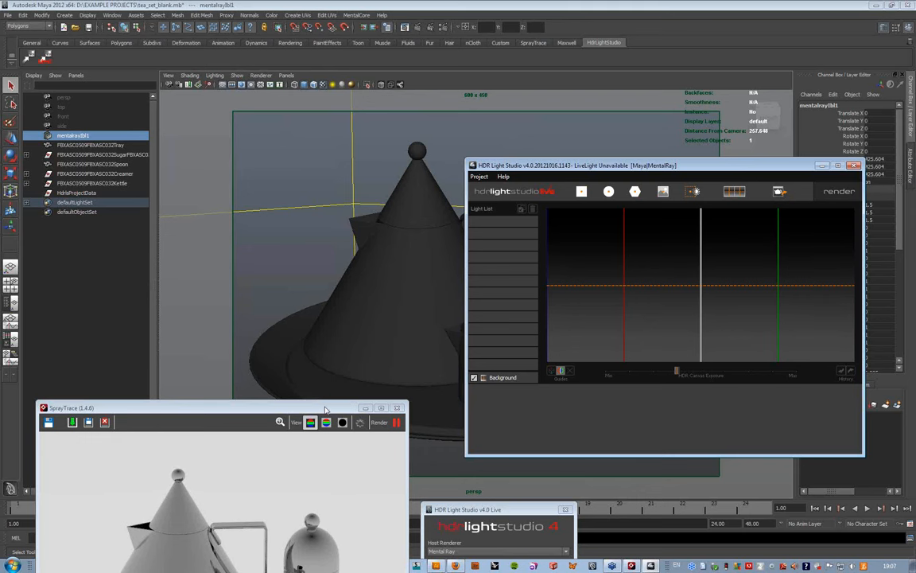
mouse_move(325, 410)
mouse_down()
mouse_move(305, 209)
mouse_move(327, 198)
mouse_up()
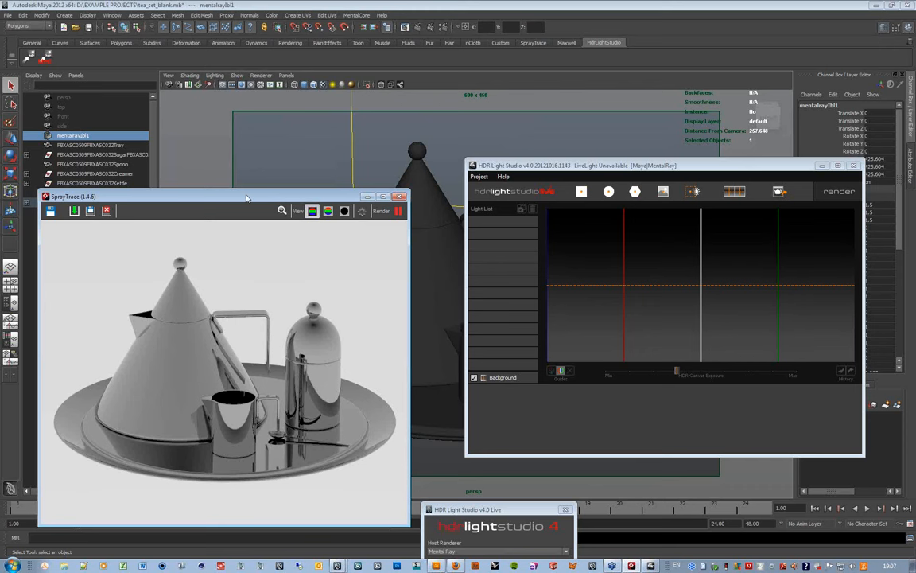
drag(246, 197, 242, 171)
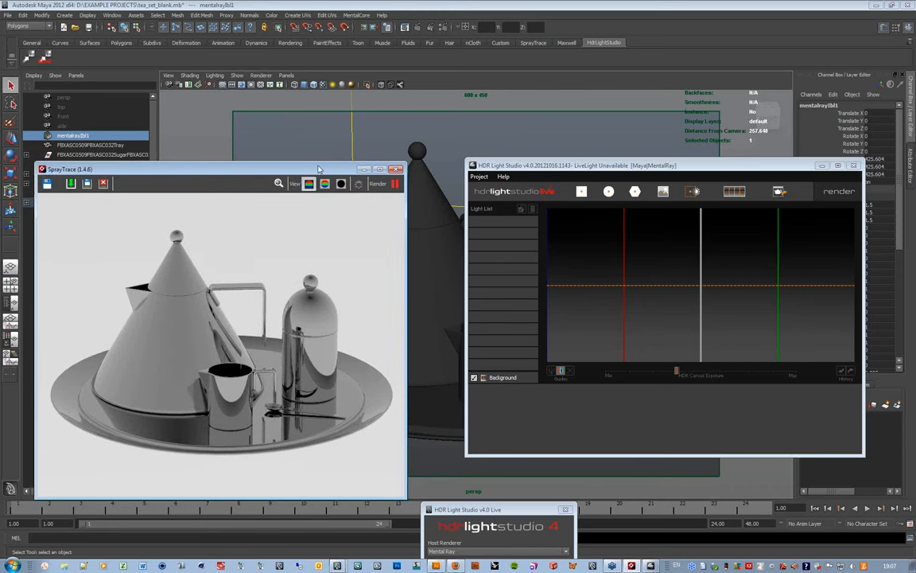
- Uncover the Maya viewport and inspect the default object set, default light set and mentalrayIbl1 environment node
mouse_move(319, 169)
mouse_down()
mouse_move(292, 383)
mouse_move(308, 383)
mouse_up()
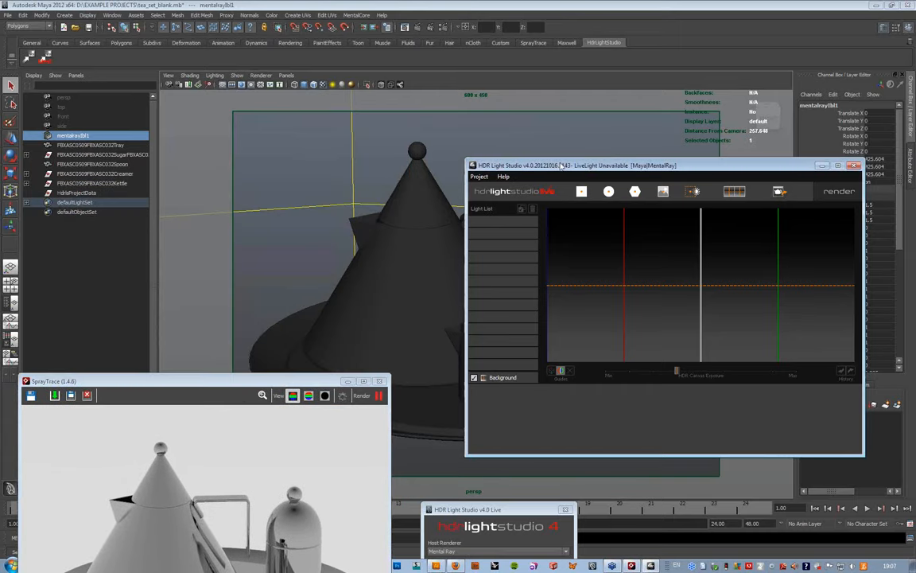
drag(562, 165, 568, 435)
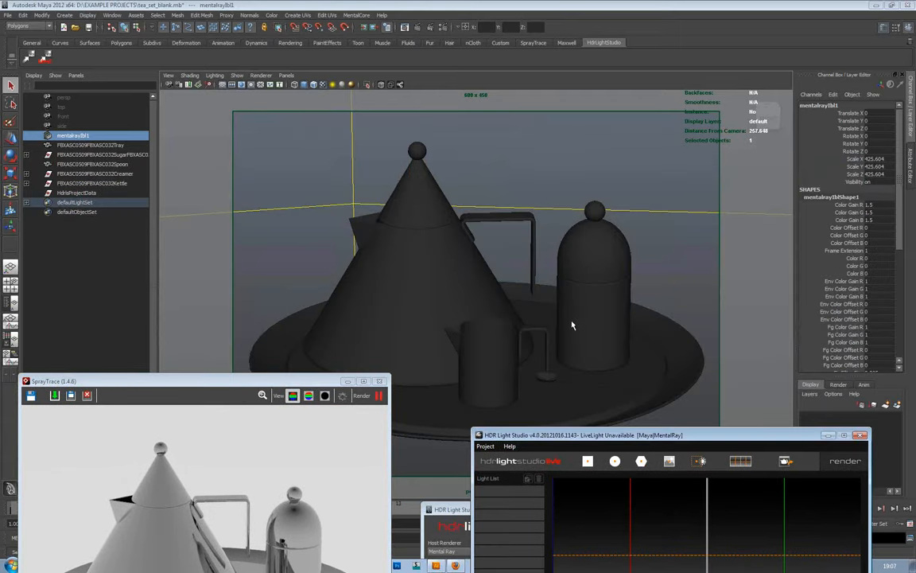
click(69, 214)
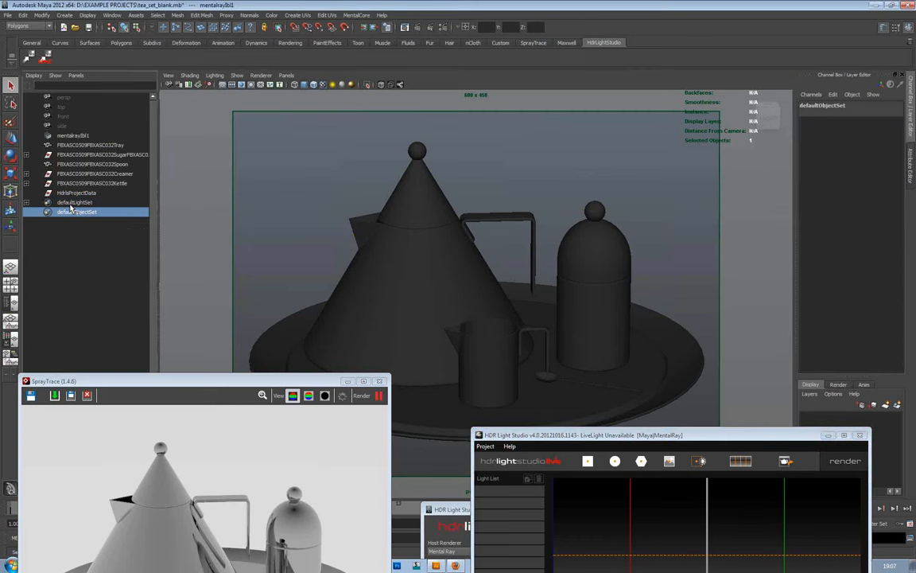
click(72, 203)
click(79, 137)
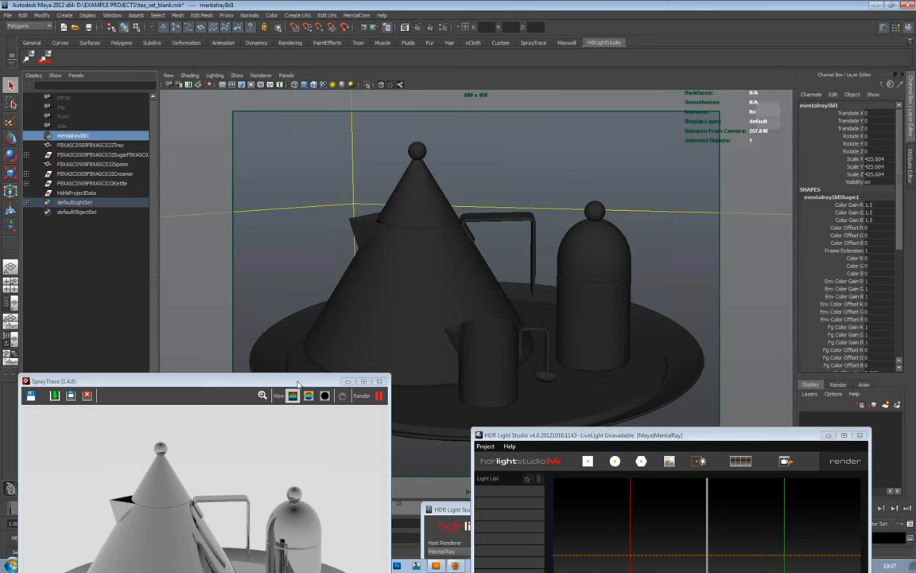
- Bring the SprayTrace and HDR Light Studio windows back side by side over the Maya scene
drag(298, 384, 304, 140)
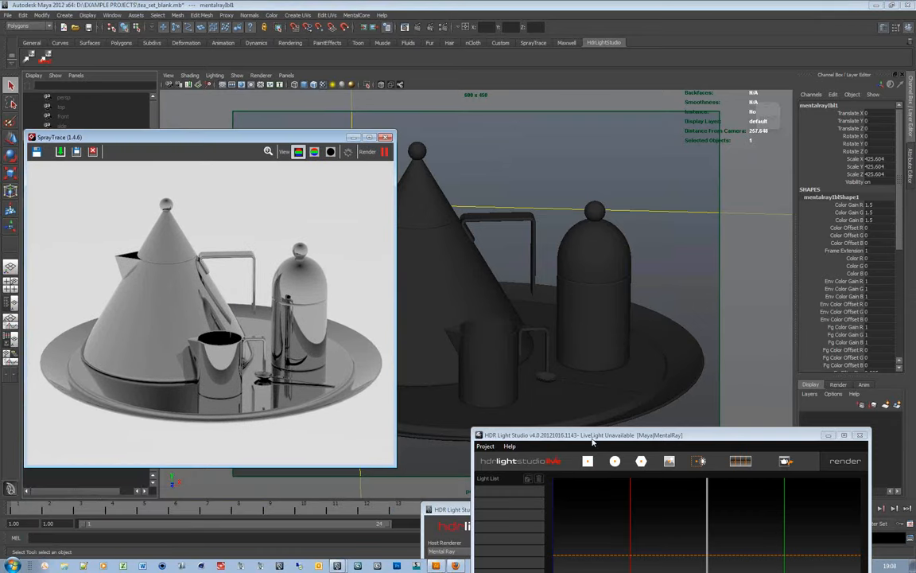
drag(593, 438, 576, 139)
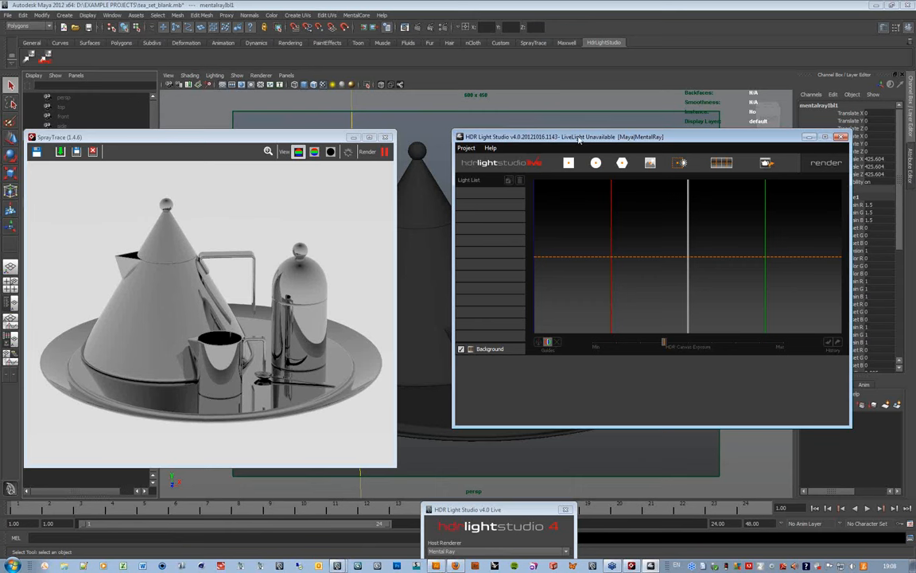
drag(580, 140, 591, 152)
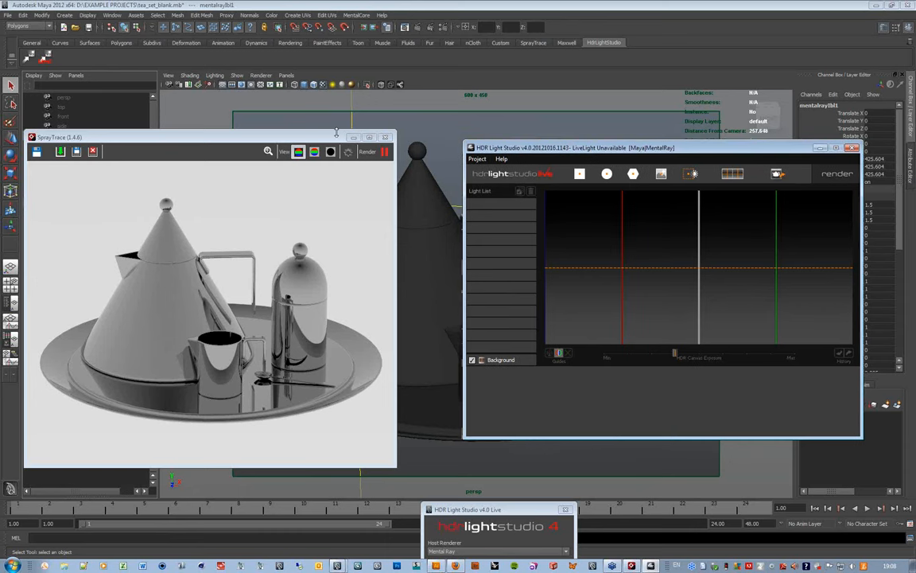
drag(337, 132, 338, 125)
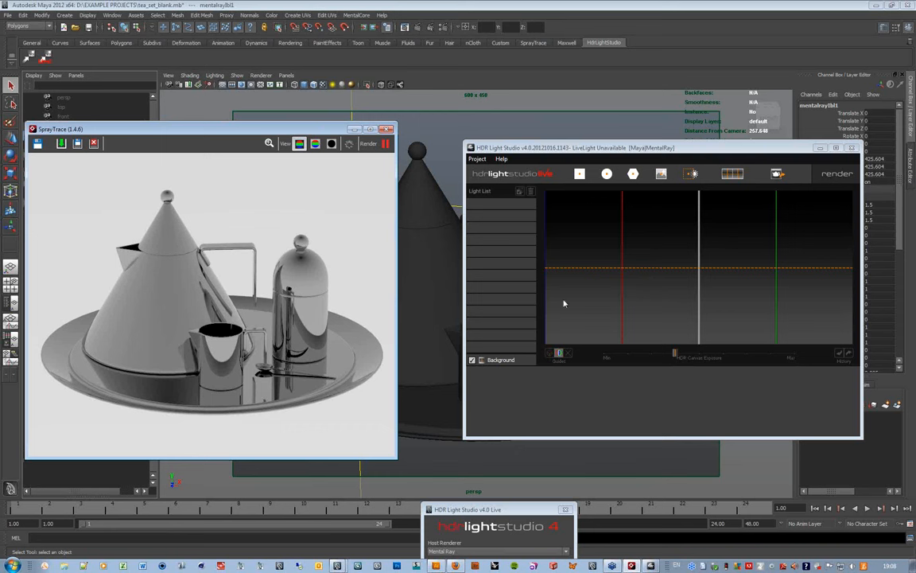
click(571, 149)
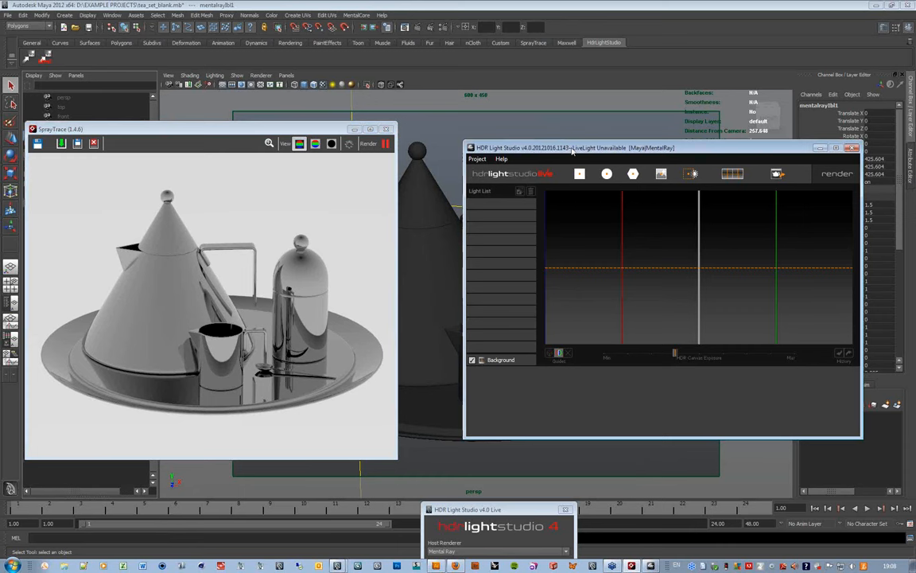
- Arrange the SprayTrace and HDR Light Studio windows side by side and toggle the Background light off and on to refresh the render
drag(572, 150, 591, 148)
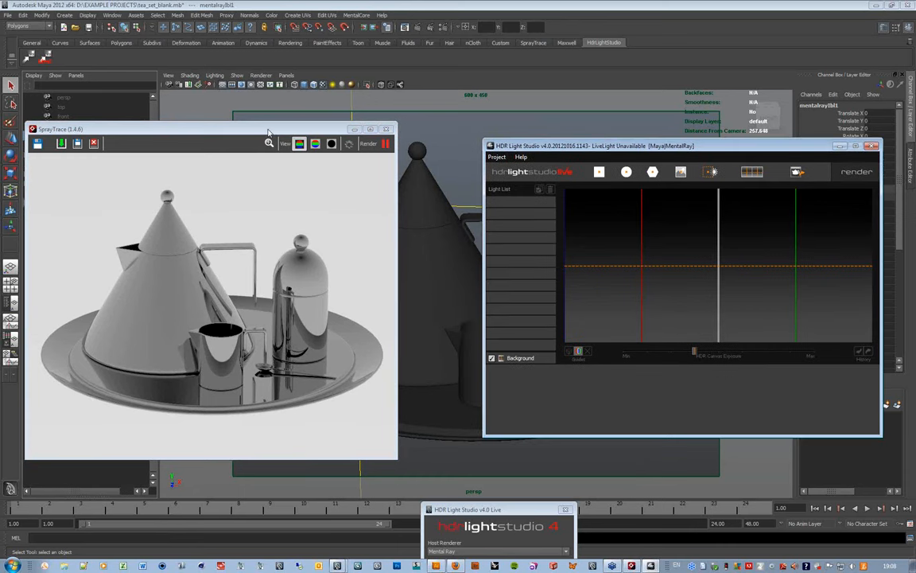
drag(269, 133, 264, 133)
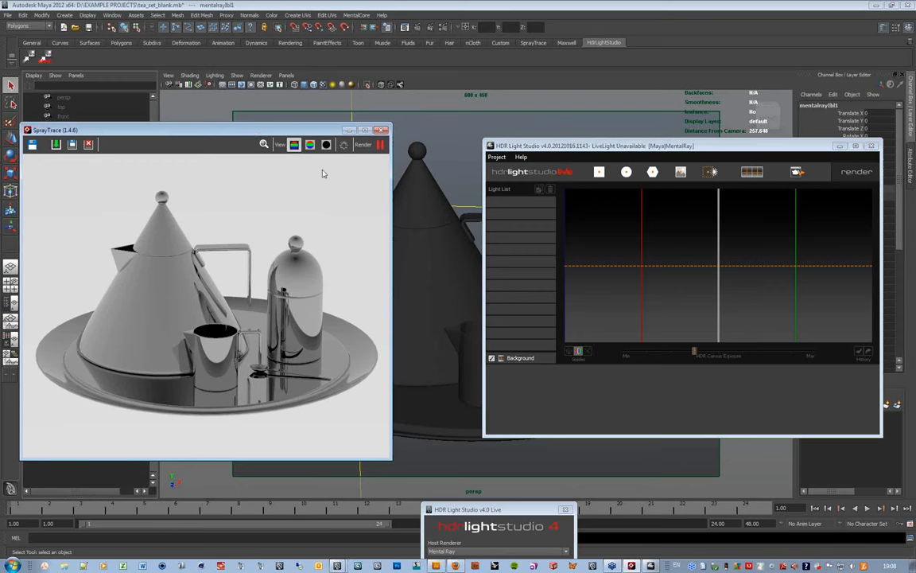
click(491, 359)
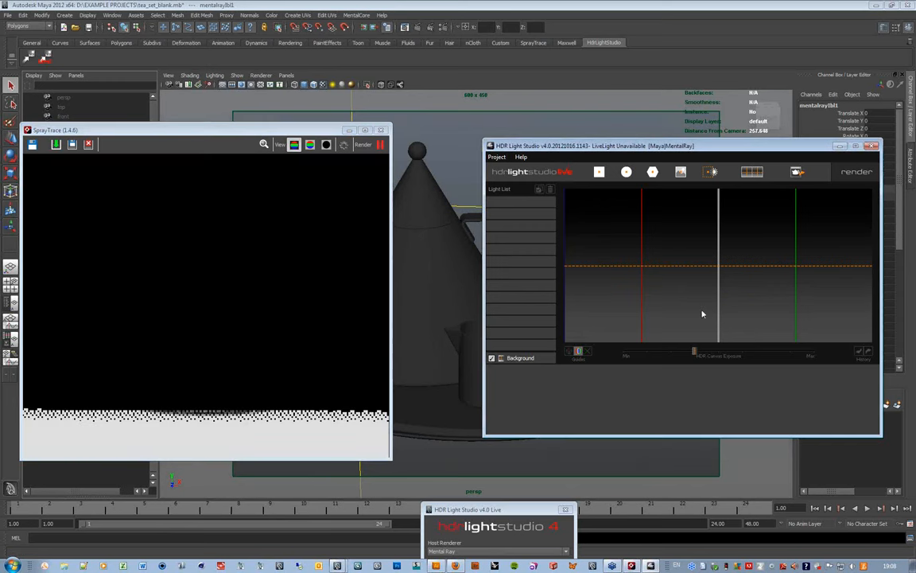
drag(688, 154, 648, 158)
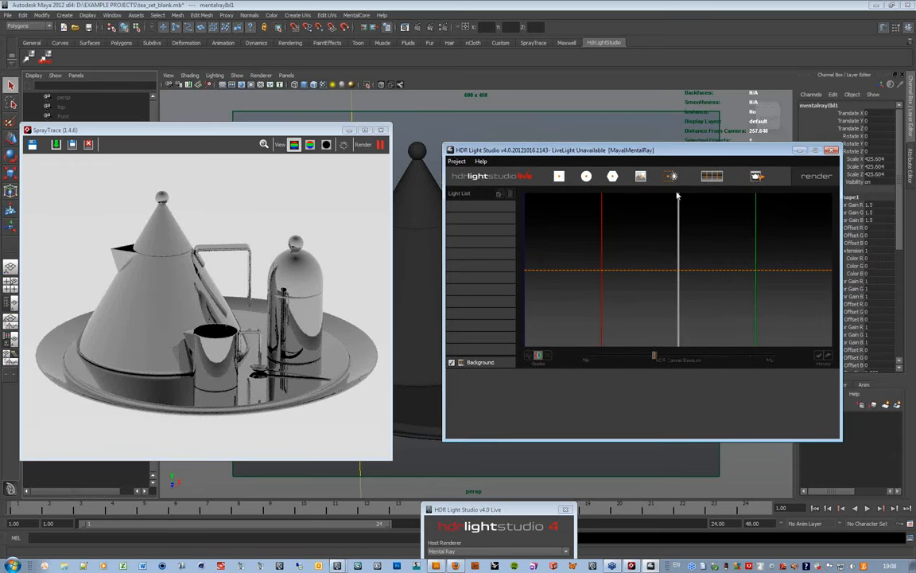
- Raise the HDR canvas exposure and lighten the upper end of the gradient background's luminosity ramp to a dark grey
drag(654, 357, 675, 358)
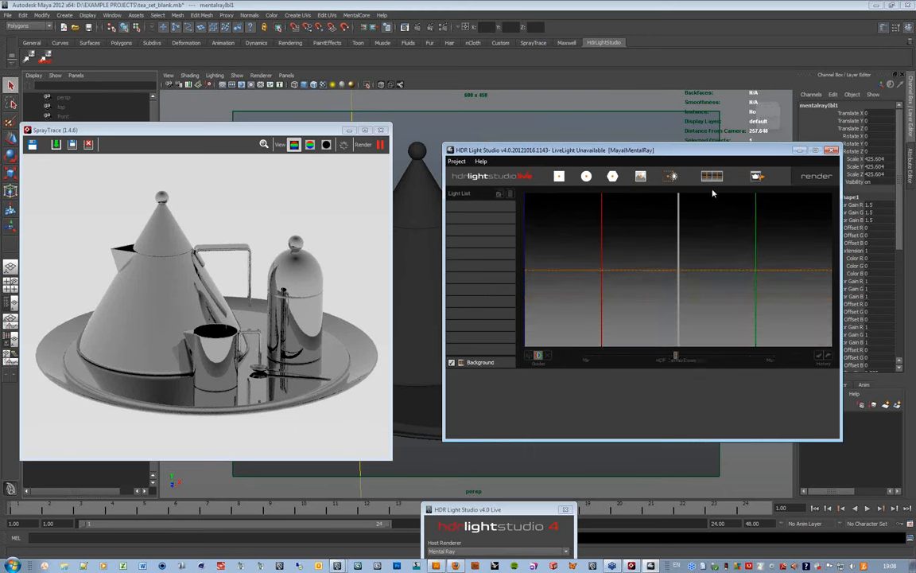
click(714, 178)
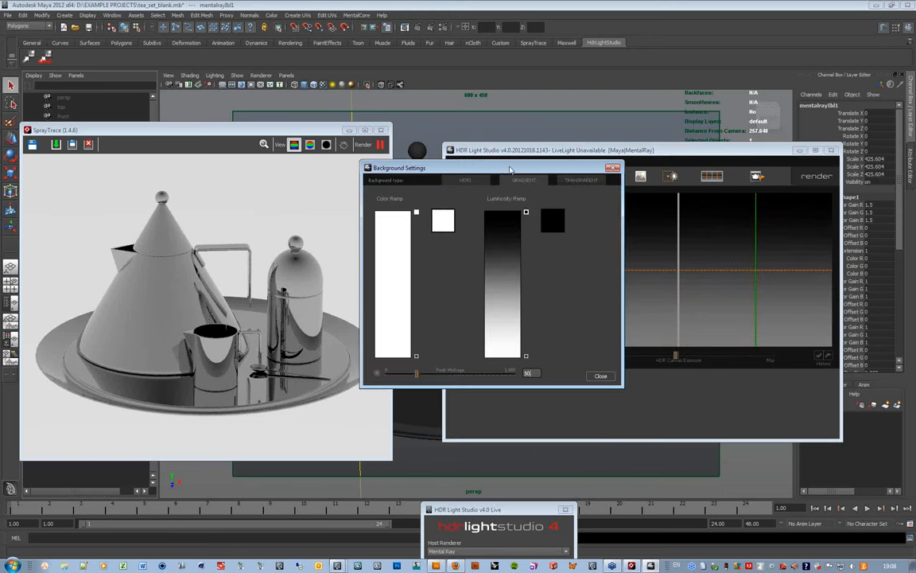
click(526, 214)
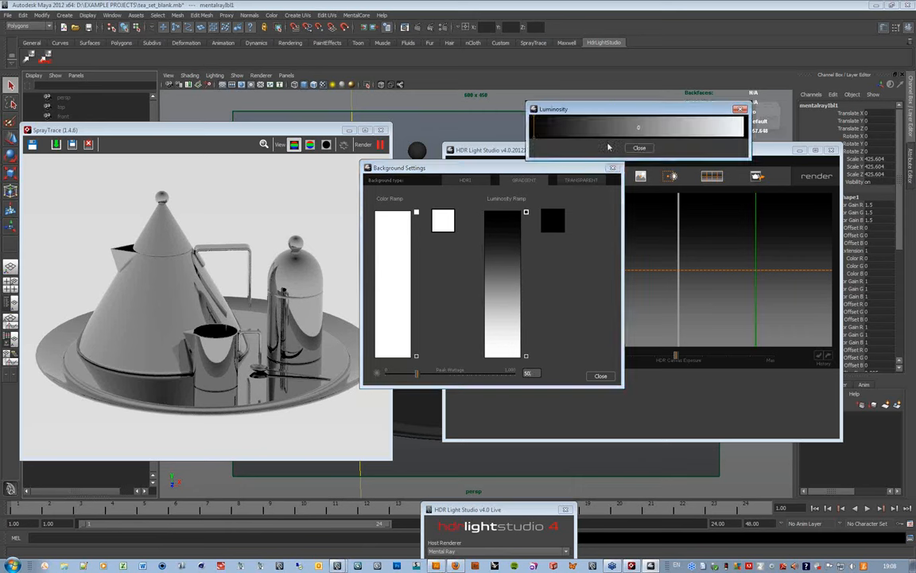
click(550, 131)
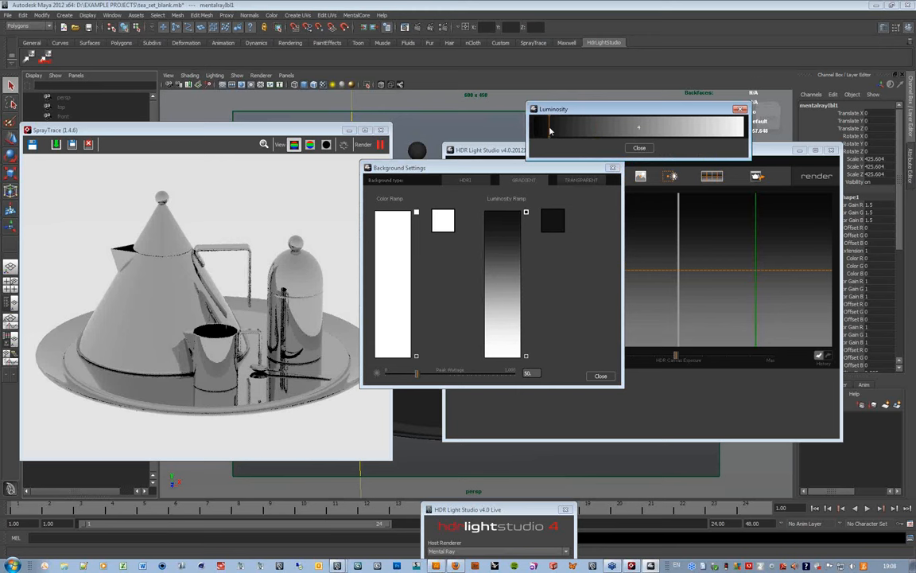
- Try a pink tint at the upper end of the background's color ramp, then set it back to white
click(440, 220)
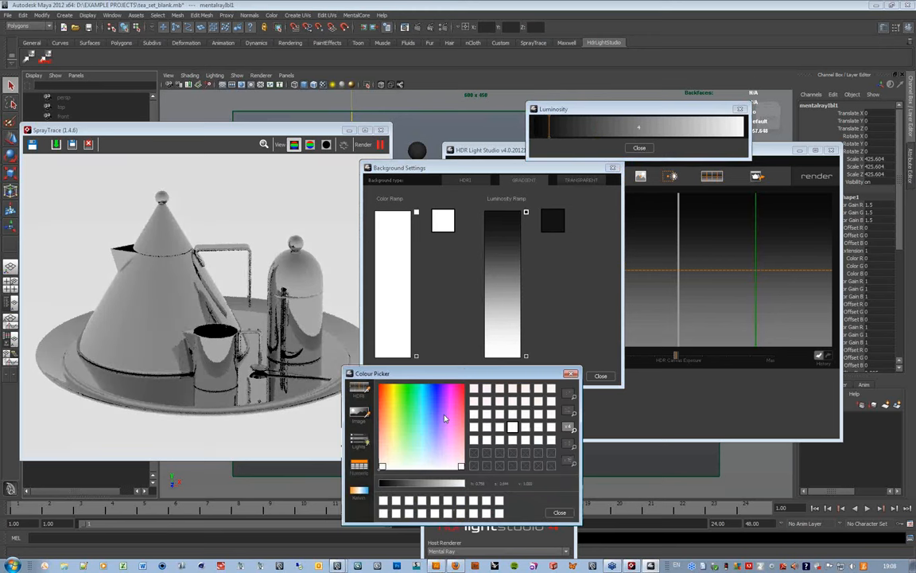
click(457, 395)
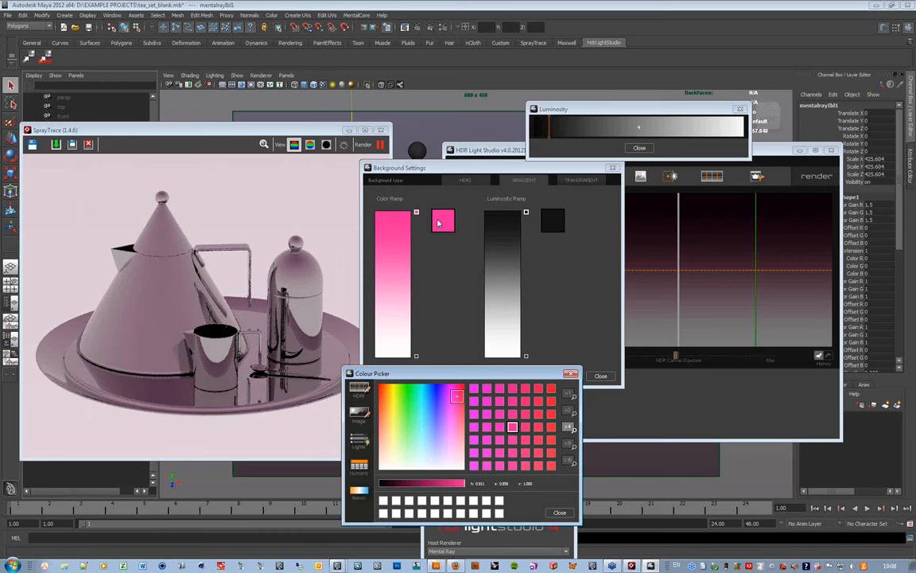
click(444, 465)
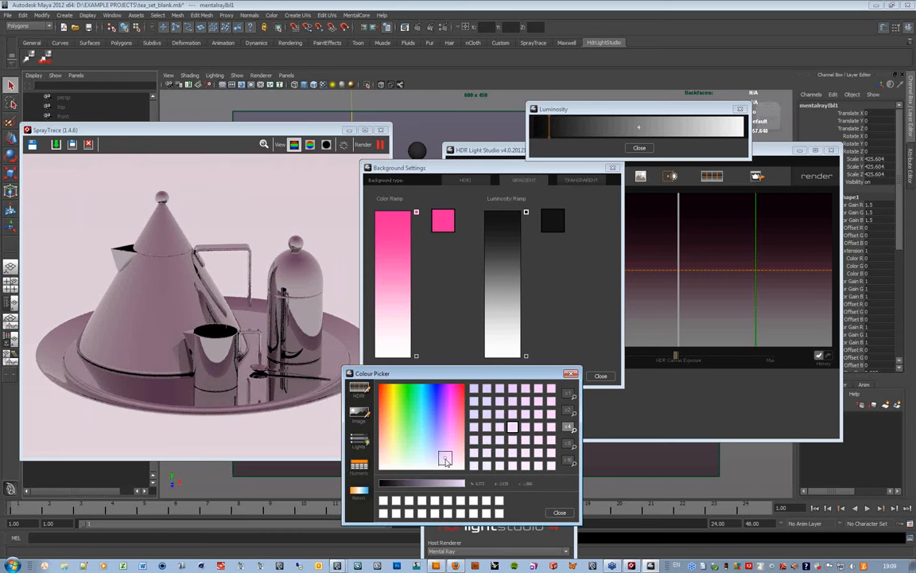
click(560, 512)
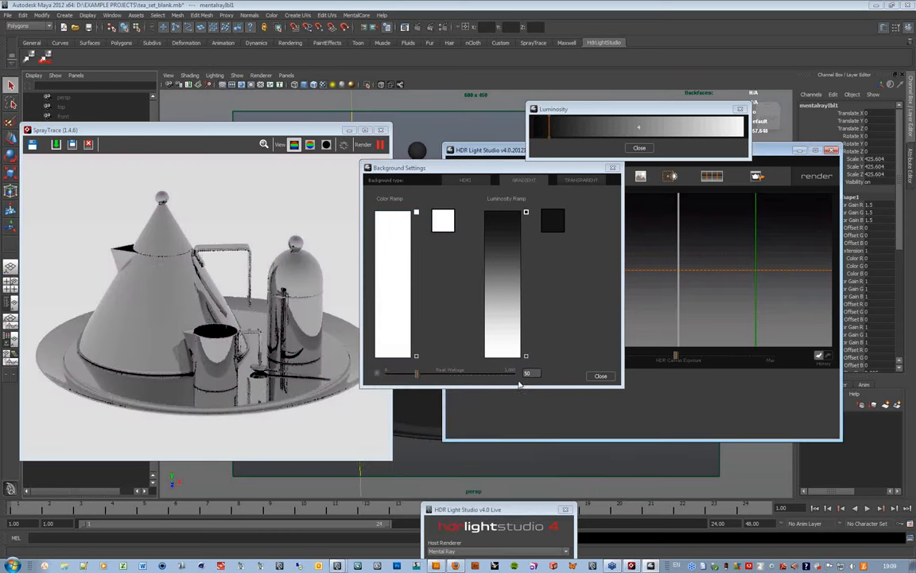
- Switch the background type to HDRI and load STUDIOATM_23SN.hdr from the EXRs sorted folder
click(507, 174)
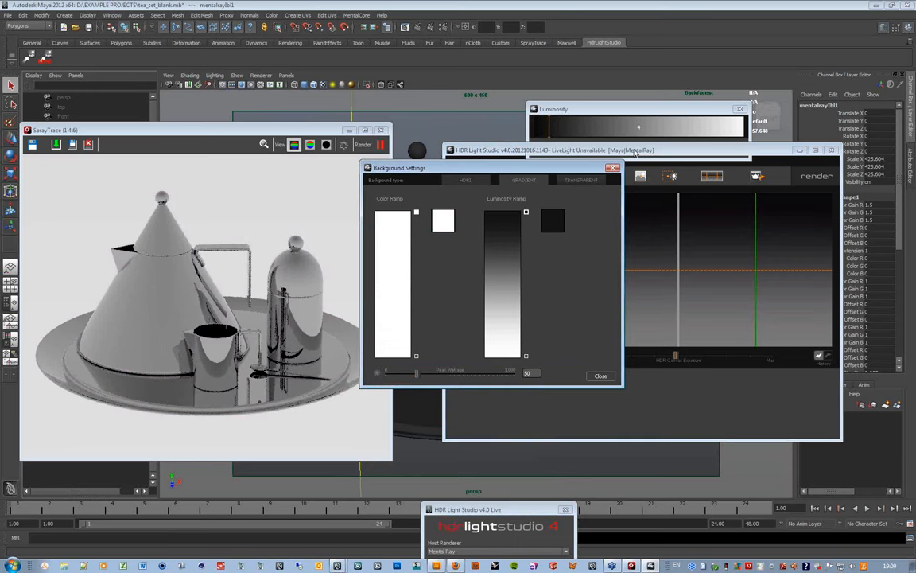
click(472, 183)
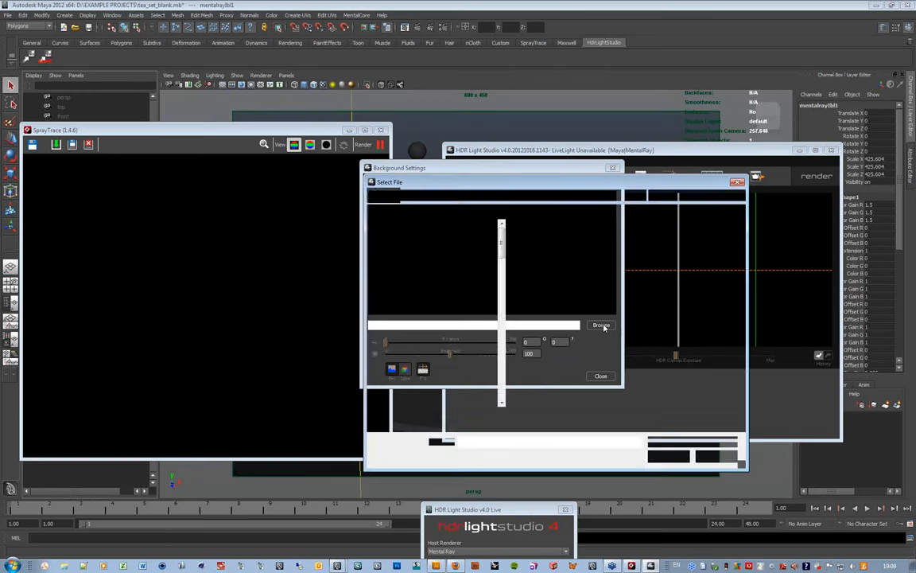
click(744, 332)
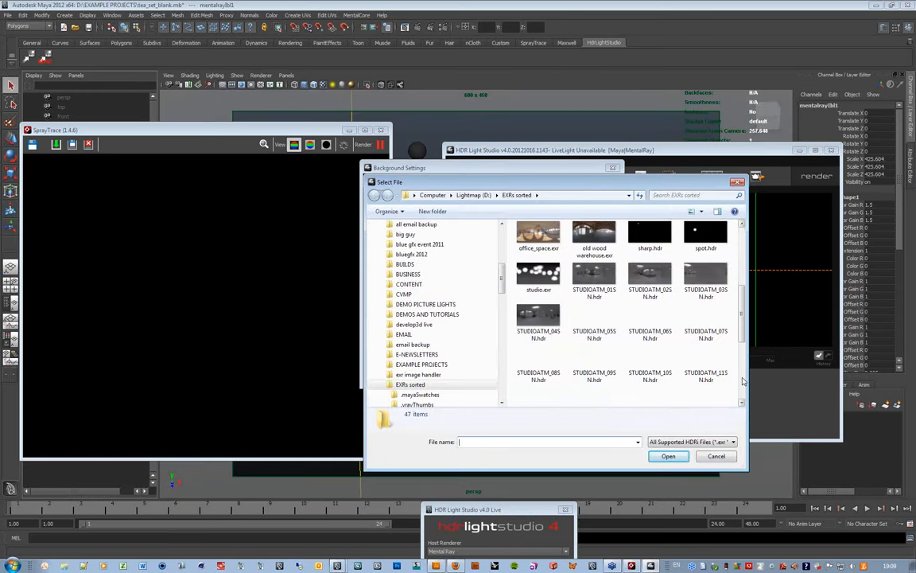
scroll(648, 310, down, 1)
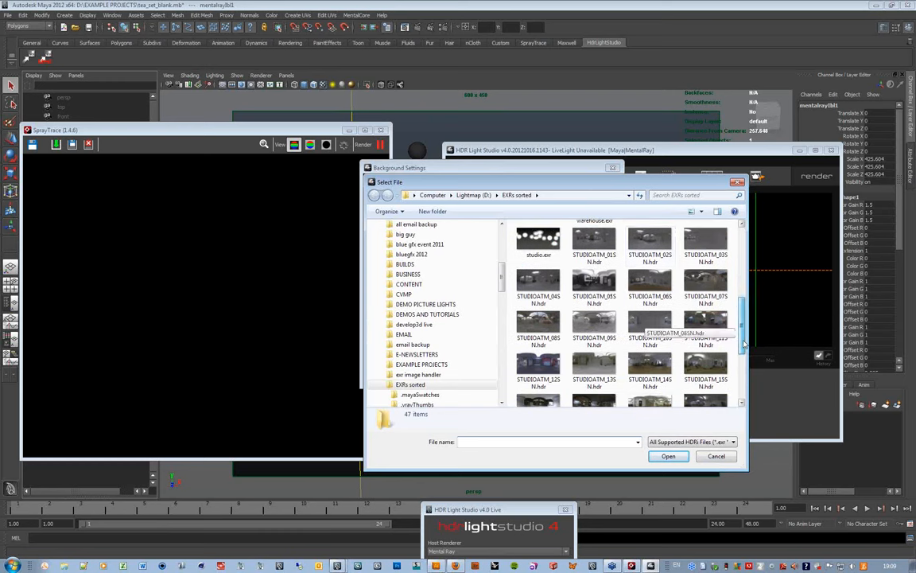
click(650, 281)
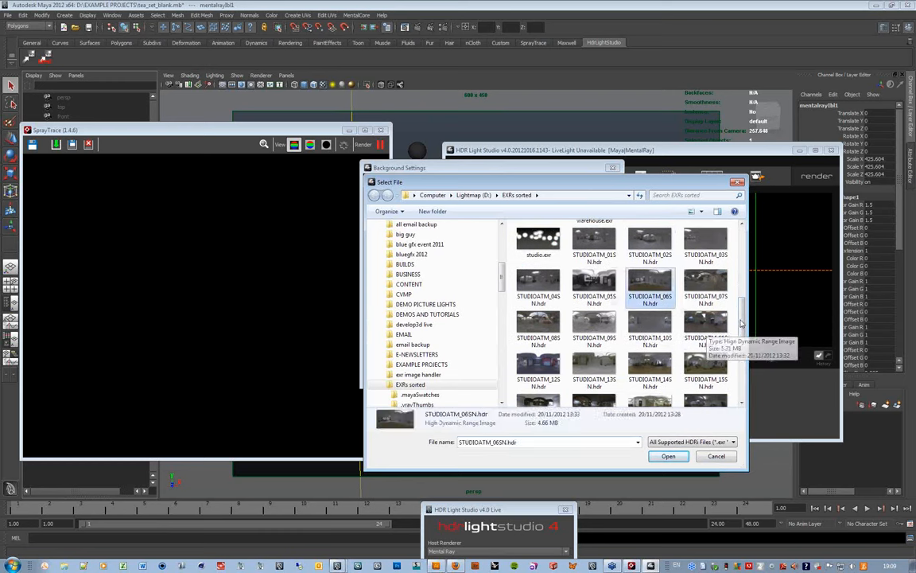
drag(743, 318, 744, 340)
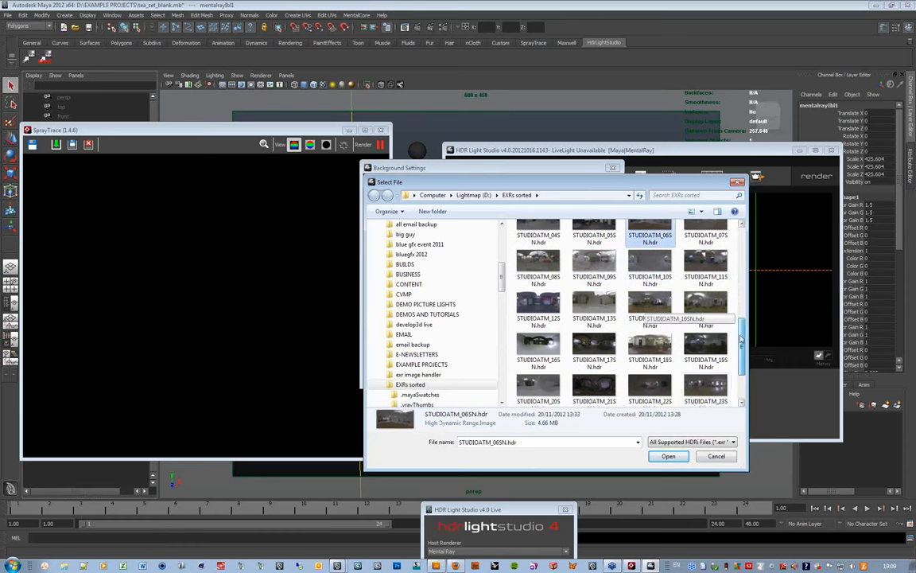
double_click(702, 388)
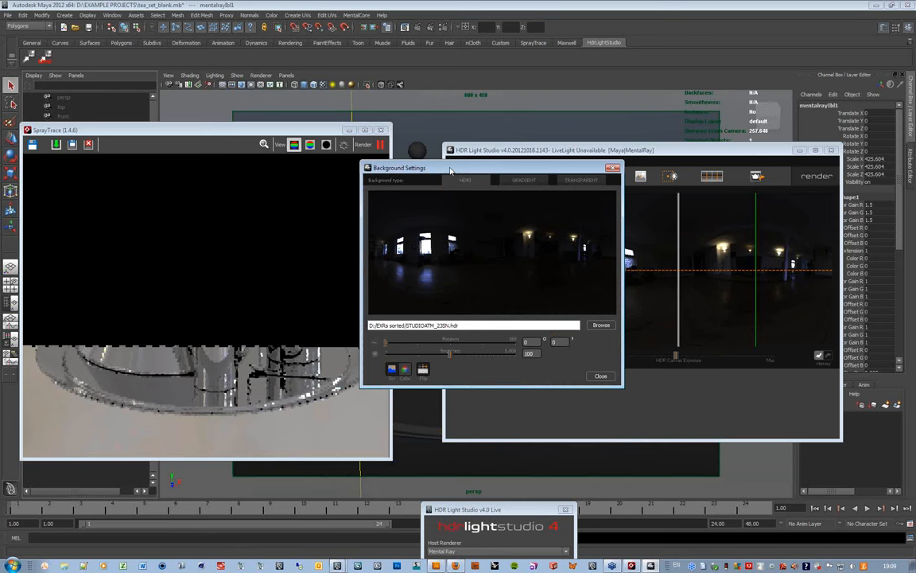
- Move the background settings clear of the HDR canvas and raise the canvas exposure close to its maximum
drag(455, 176, 507, 223)
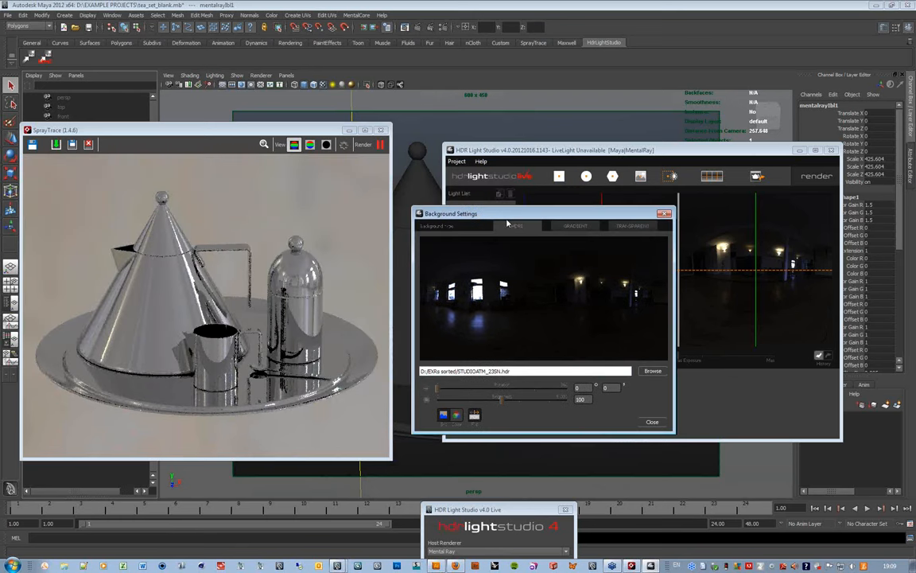
drag(585, 213, 373, 204)
drag(677, 360, 767, 357)
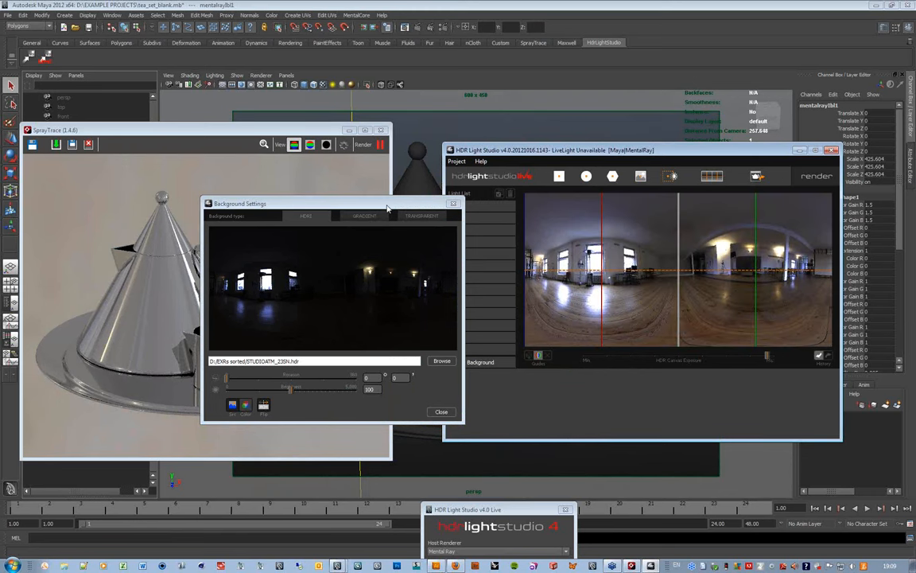
- Rotate the HDRI background to about 253° and close the background settings
drag(388, 208, 559, 239)
drag(389, 411, 411, 414)
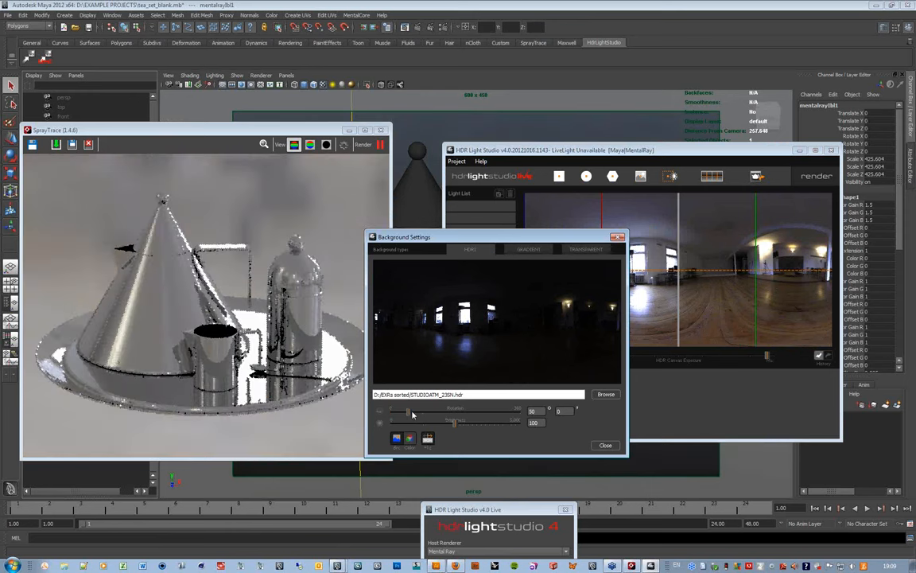
drag(412, 414, 483, 417)
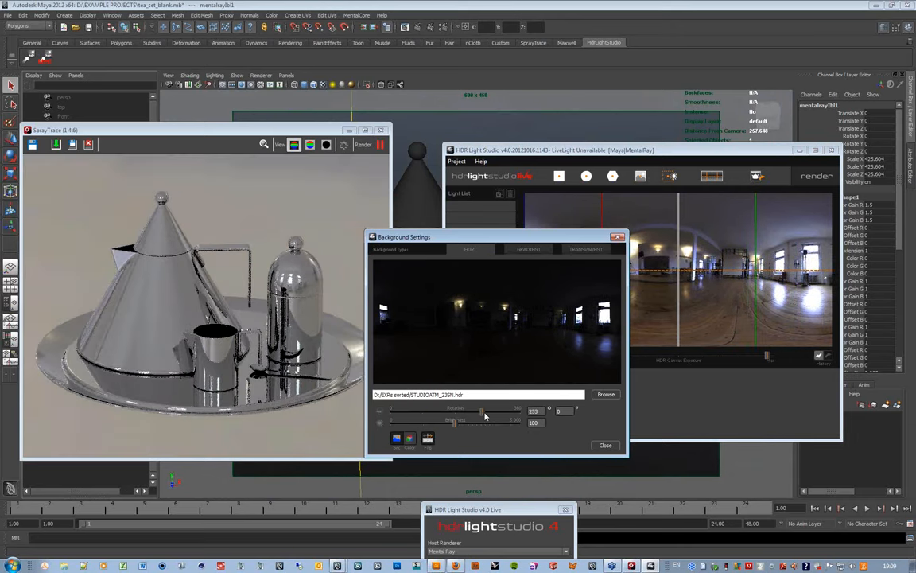
click(605, 446)
- Reposition both windows, enlarge the SprayTrace window and show the render as RGB + Alpha
drag(522, 151, 578, 131)
drag(284, 130, 287, 107)
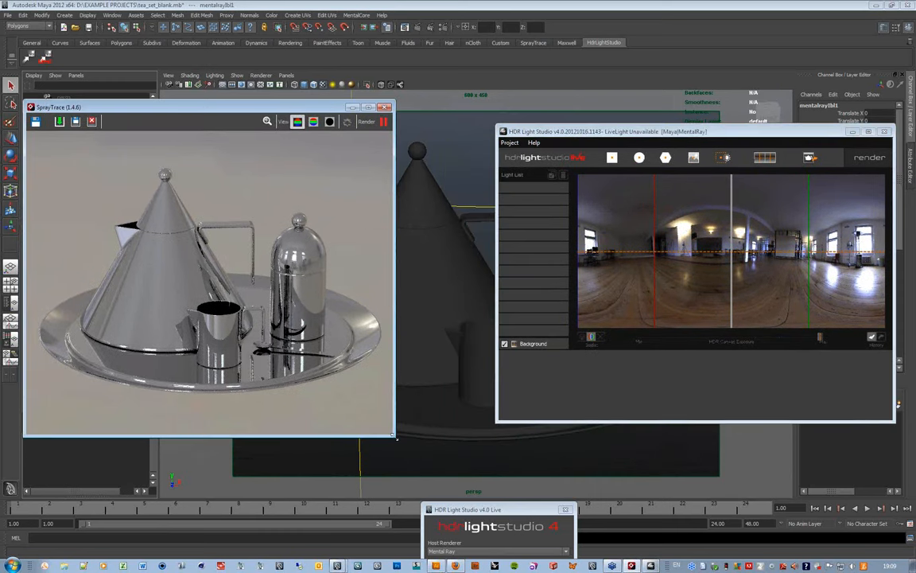
drag(396, 436, 477, 506)
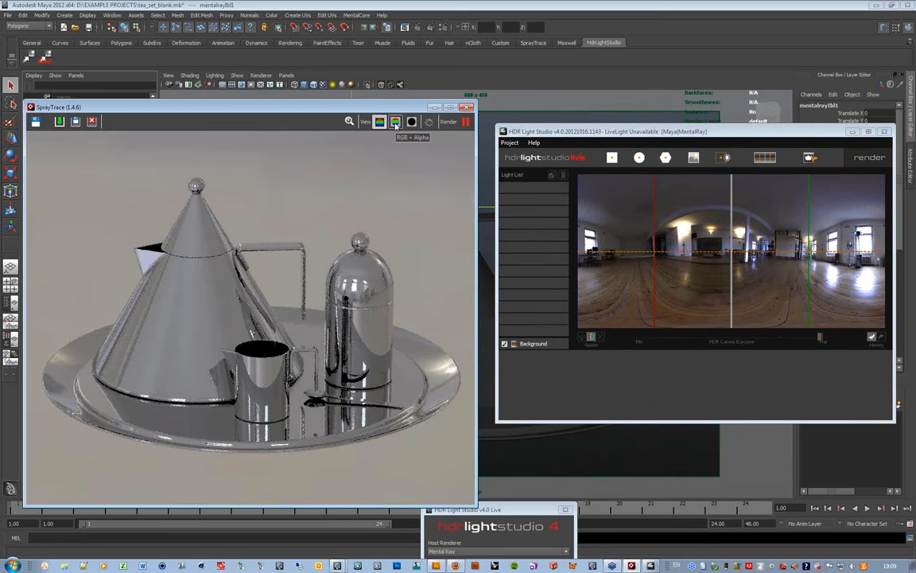
click(396, 123)
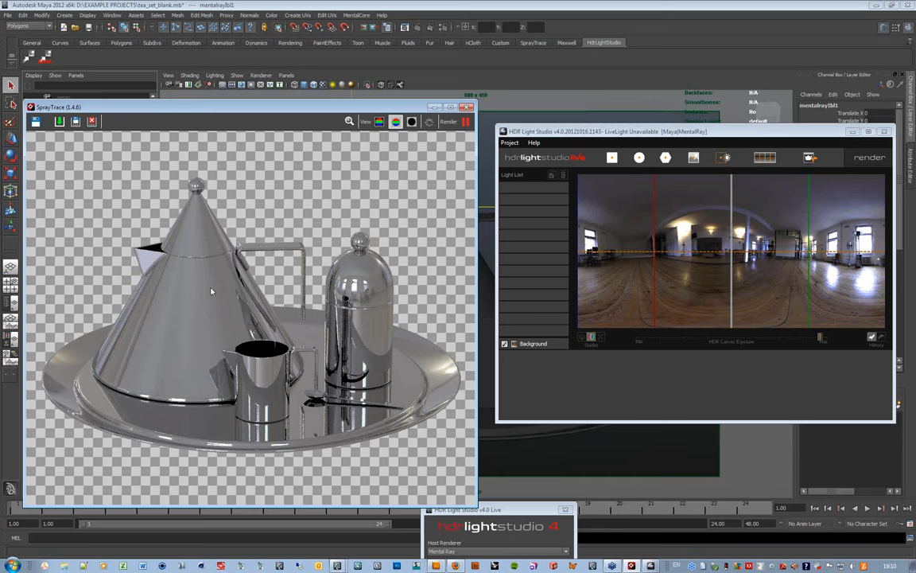
- Save the render with its transparent background to the Desktop as a PNG named teatest
click(36, 122)
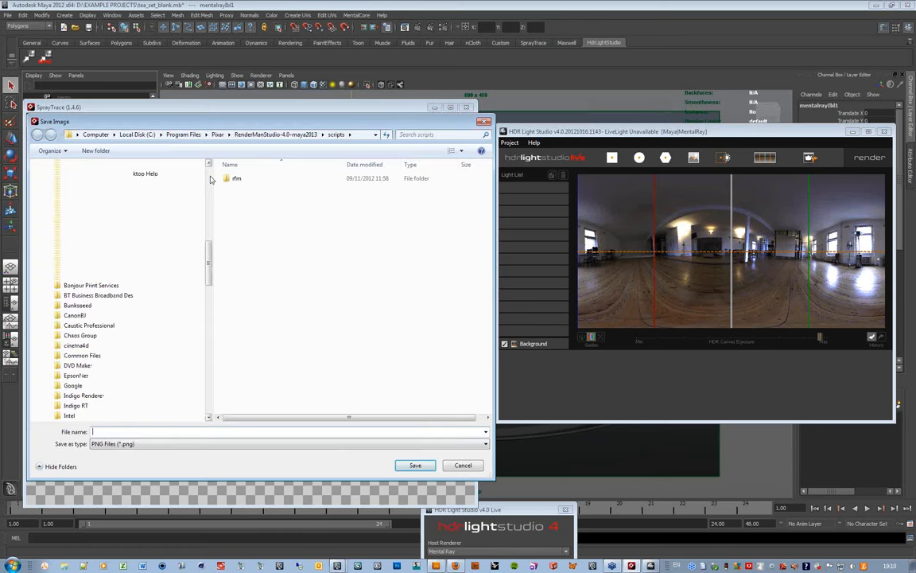
scroll(127, 194, up, 10)
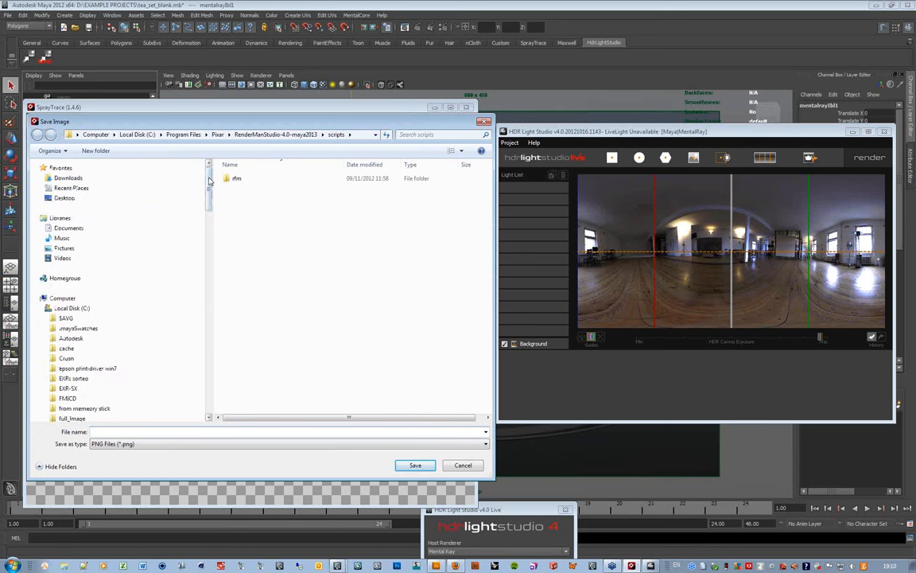
click(127, 195)
click(124, 431)
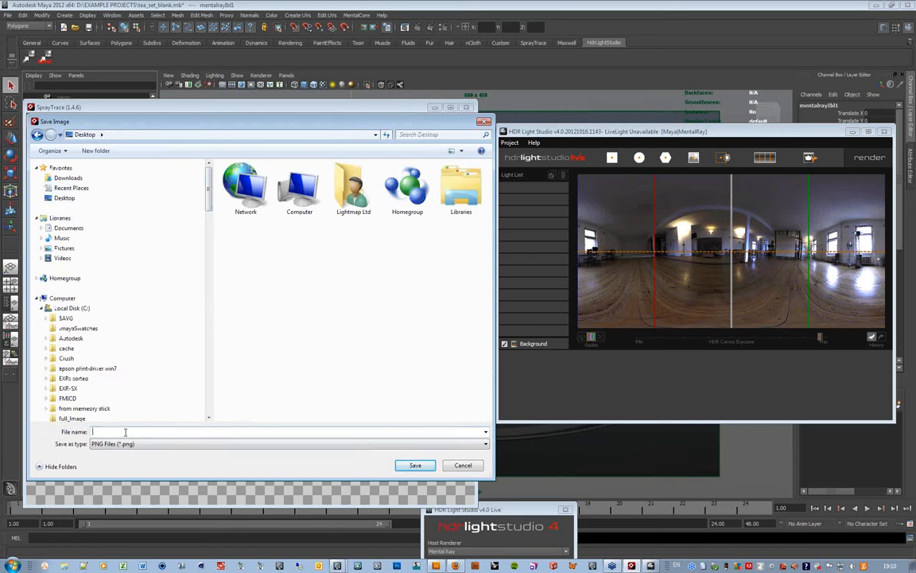
text(teatest)
click(417, 465)
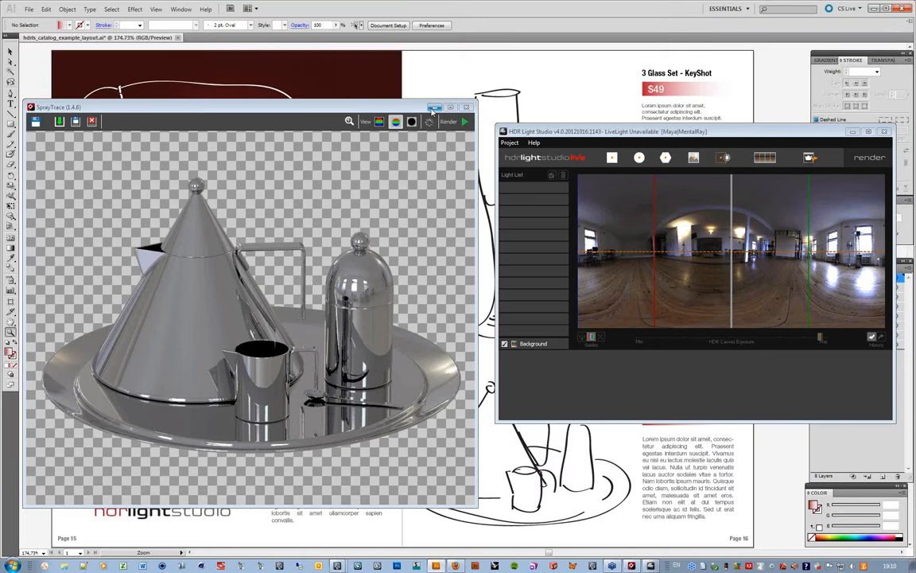
- In the Illustrator catalog layout, place teatest.png from the Desktop as a linked image and scale it down to about 83 mm wide
click(432, 110)
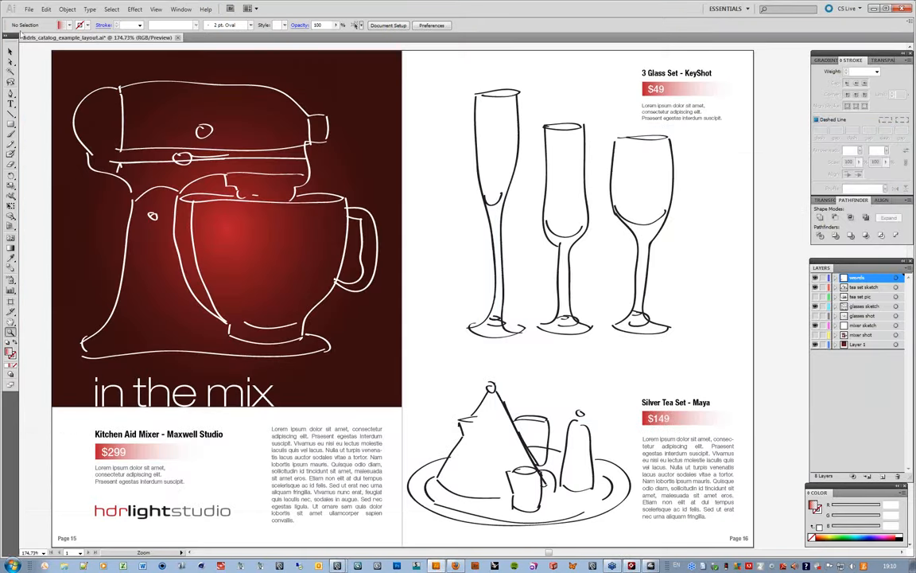
click(29, 9)
click(61, 189)
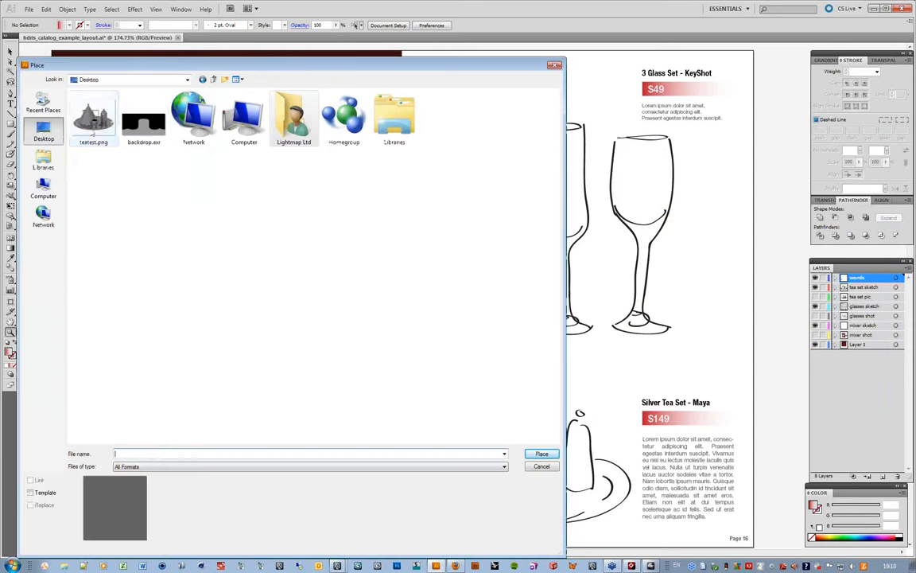
click(30, 480)
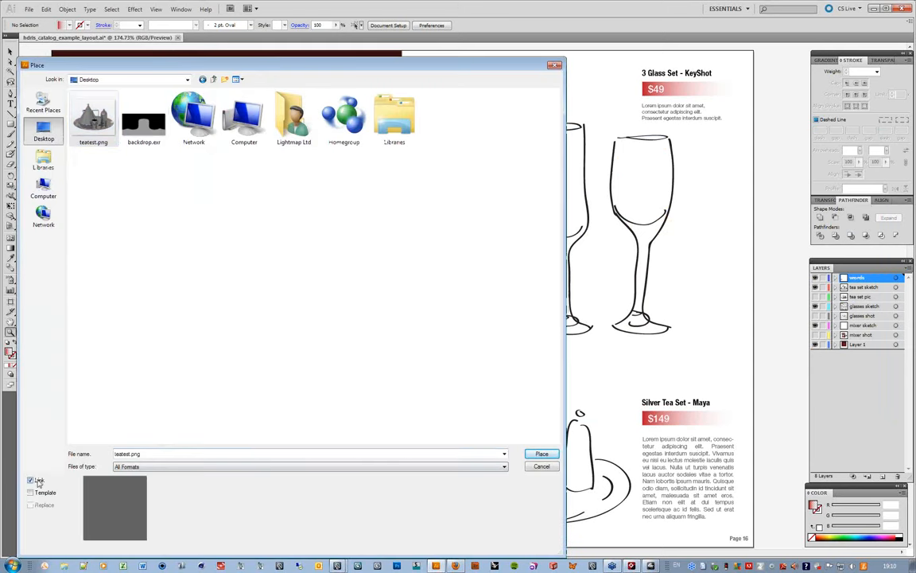
click(533, 454)
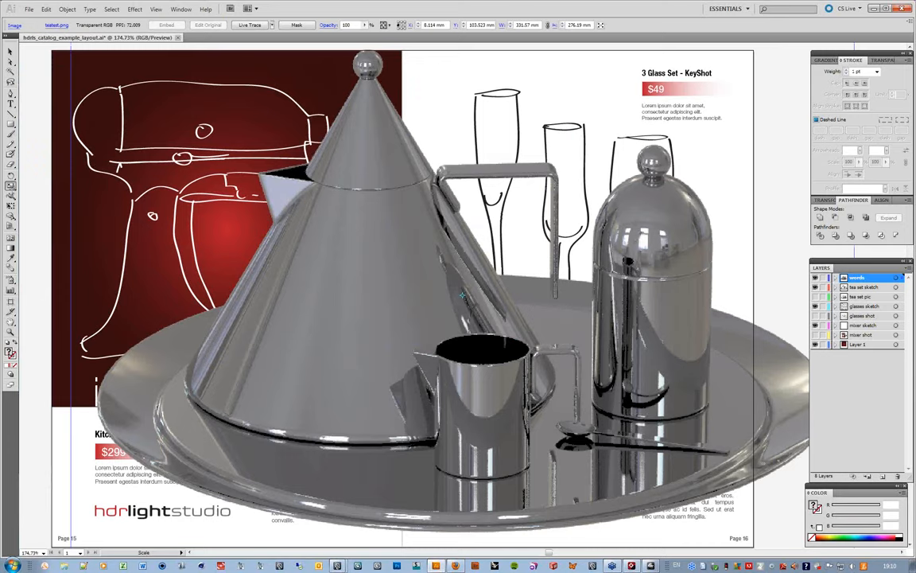
key(v)
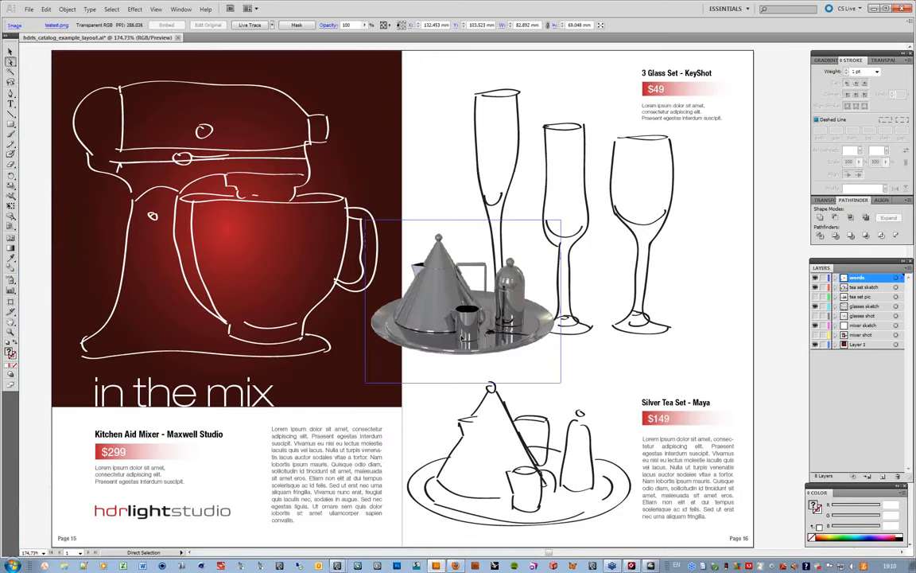
- Position the placed tea set render over its sketch on page 16, scale it to about 101 mm wide and deselect it
drag(466, 344, 517, 491)
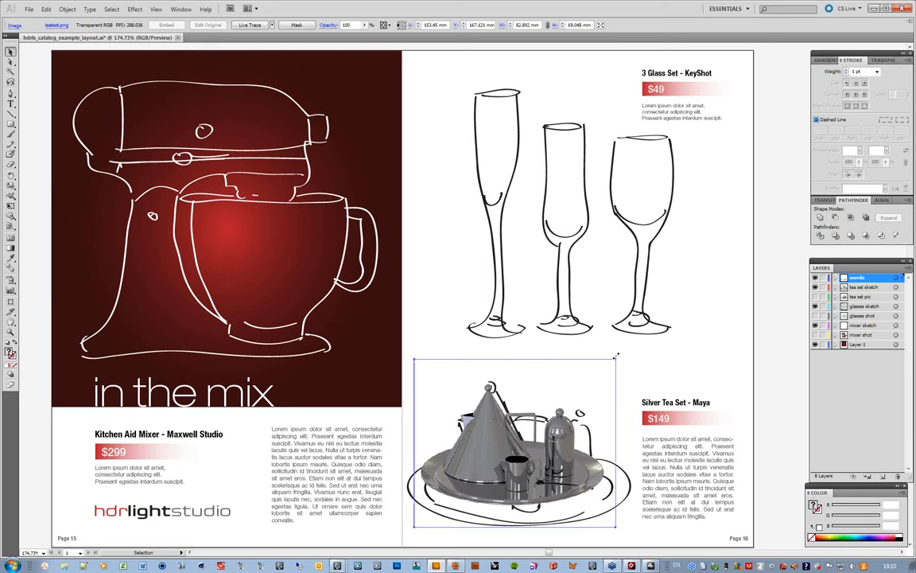
drag(610, 364, 640, 338)
drag(414, 526, 402, 547)
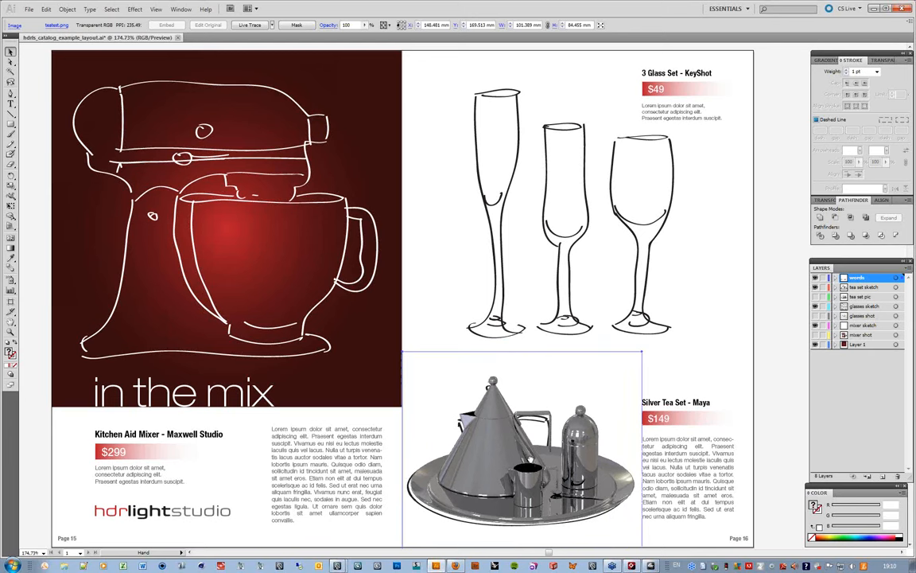
drag(531, 459, 519, 384)
click(794, 302)
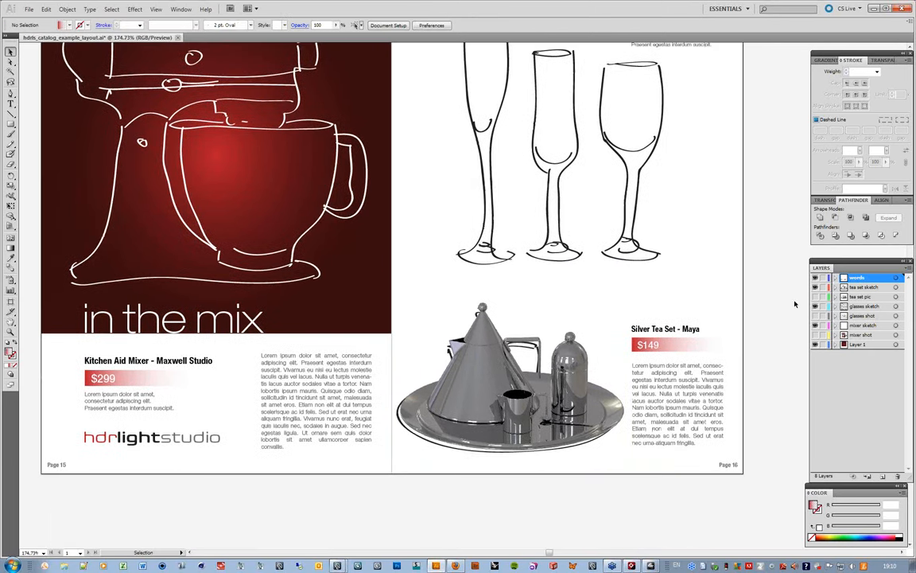
- Hide the tea set sketch layer and view the whole spread with the render in place
click(815, 288)
ctrl+alt+click(532, 286)
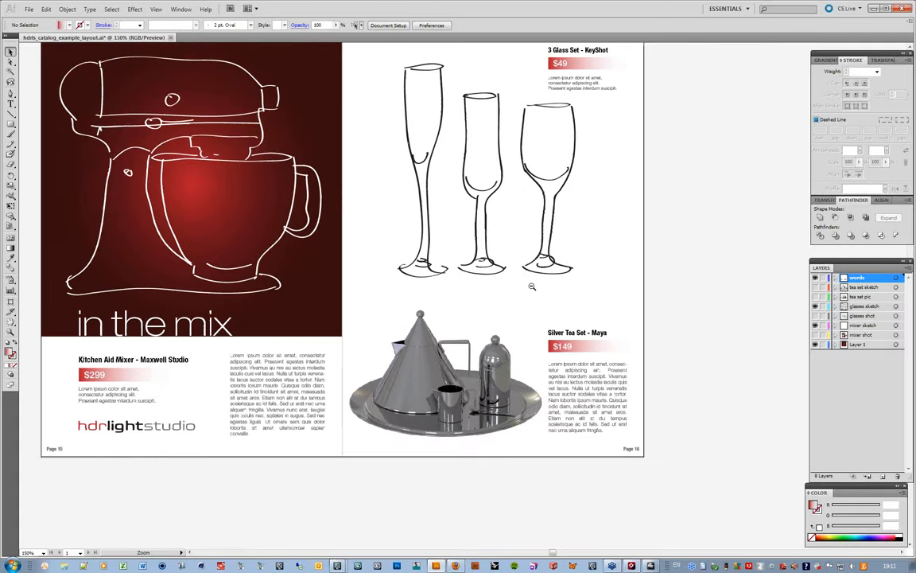
drag(430, 280, 479, 322)
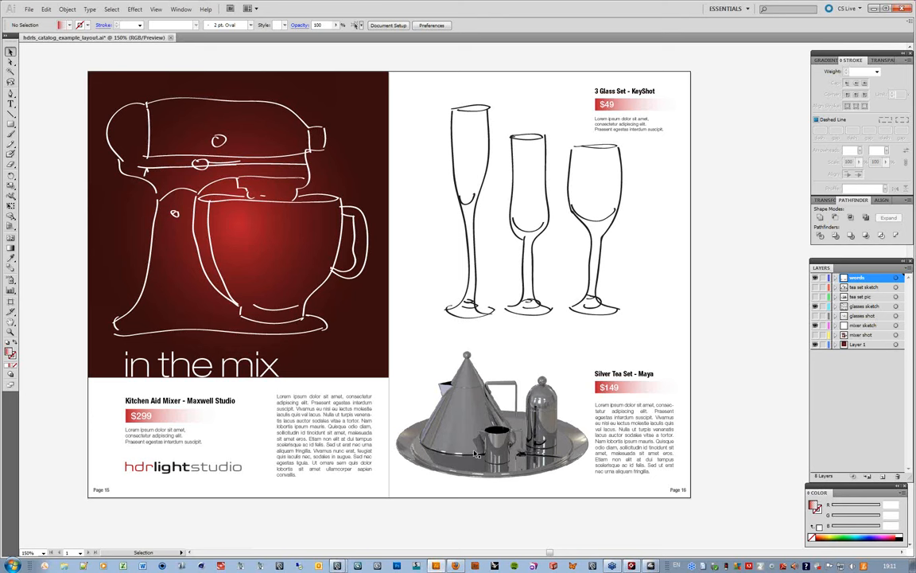
- Delete the placed tea set render from the layout and show the tea set sketch layer again
click(539, 431)
key(Delete)
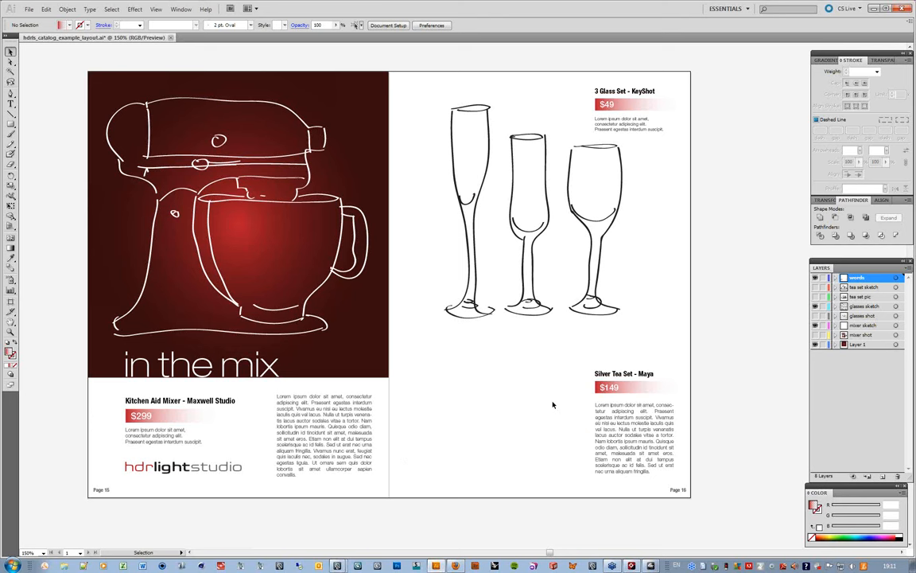
click(815, 287)
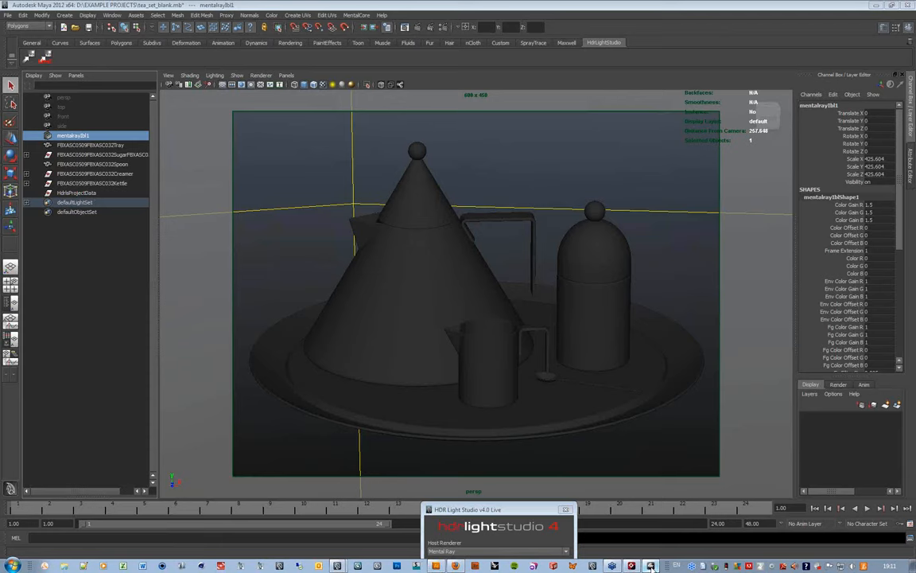
- Switch to Maya, arrange SprayTrace and HDR Light Studio side by side, and lower the HDR canvas exposure to about the middle
click(631, 566)
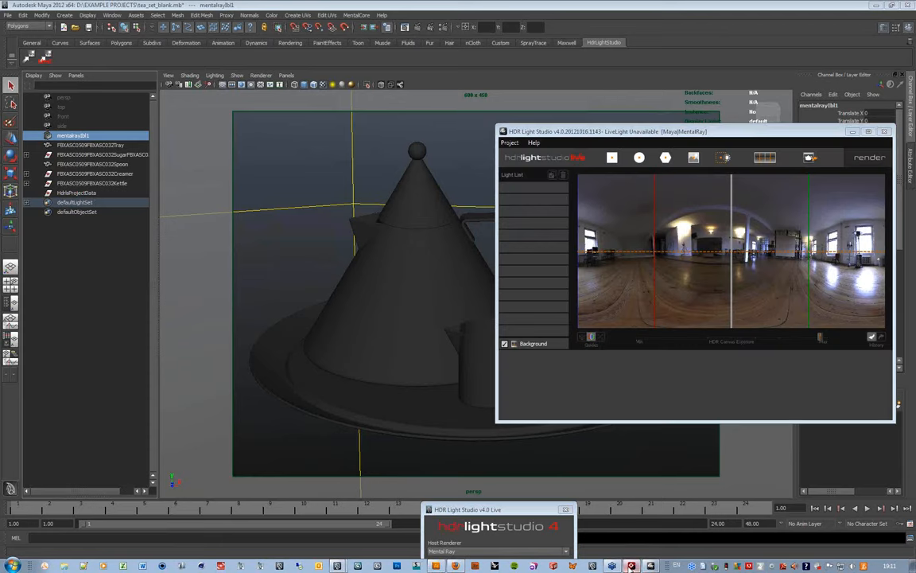
click(630, 566)
drag(327, 109, 327, 74)
drag(637, 131, 622, 125)
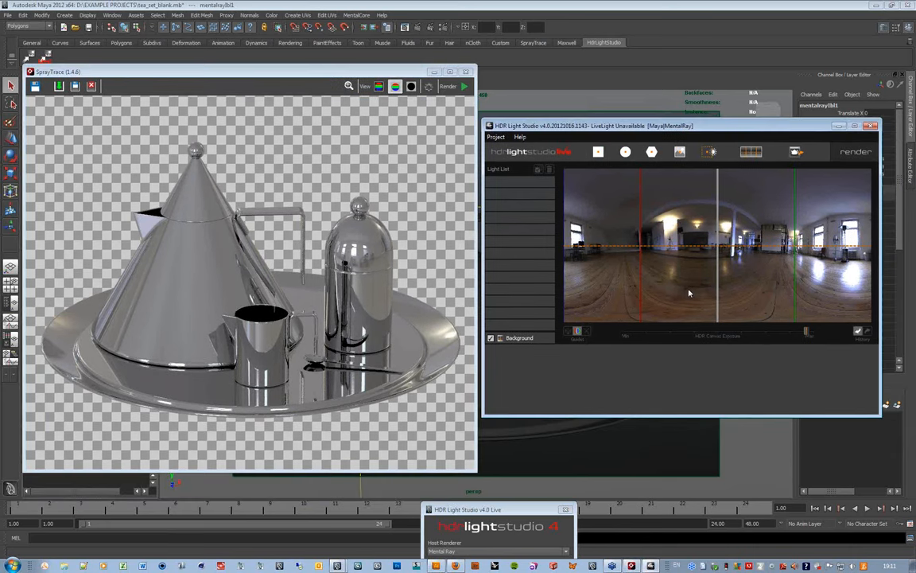
drag(739, 332, 720, 331)
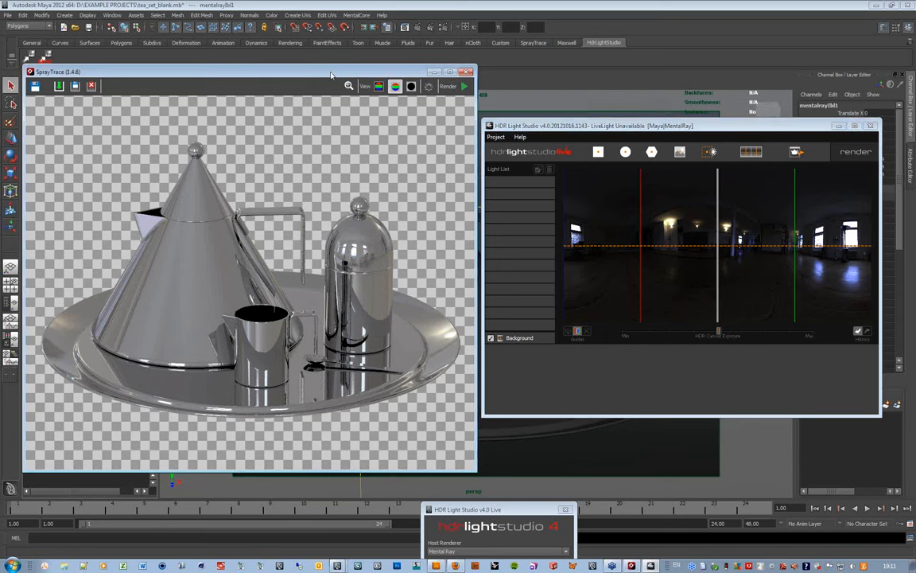
- Move the SprayTrace and HDR Light Studio windows aside to examine the Maya viewport, and return them side by side
drag(332, 74, 314, 73)
drag(599, 129, 616, 125)
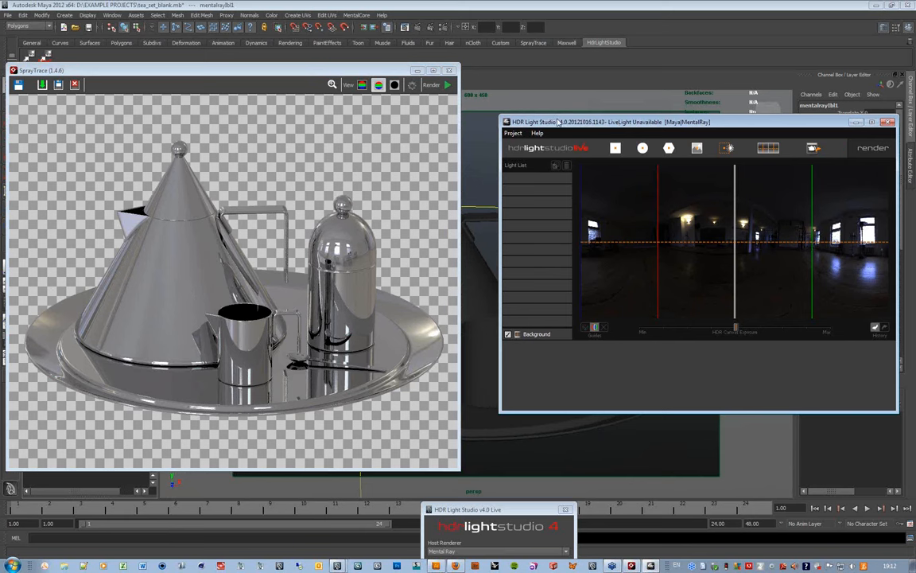
drag(559, 122, 537, 430)
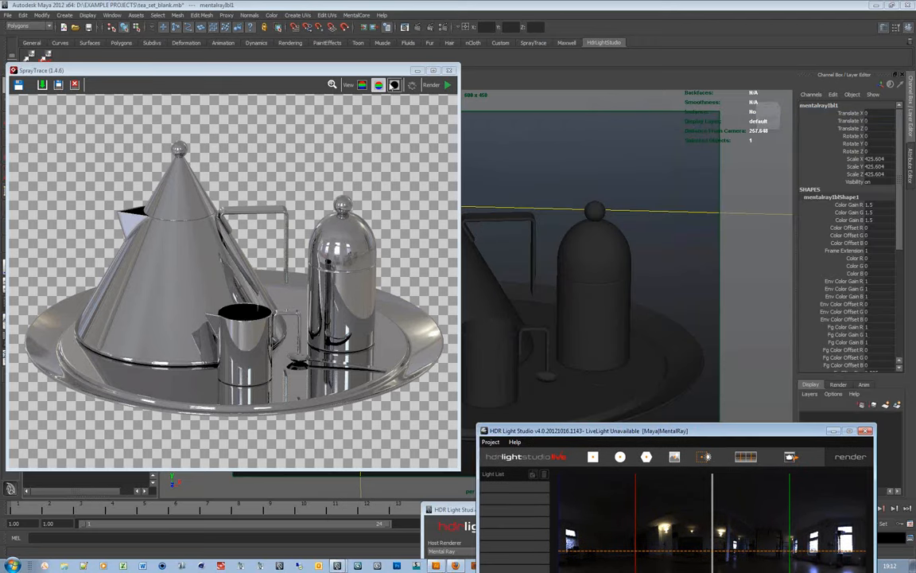
mouse_move(389, 74)
mouse_down()
mouse_move(314, 102)
mouse_move(175, 117)
mouse_up()
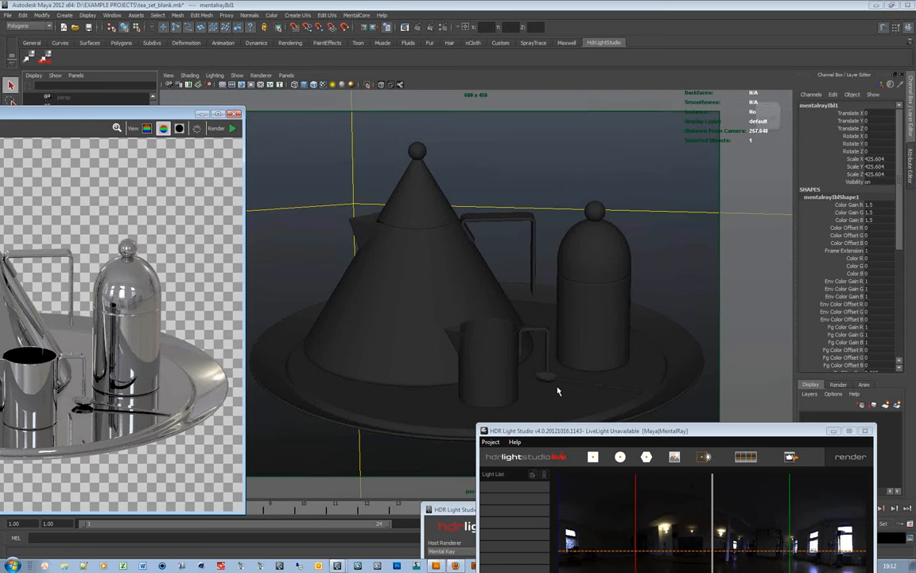
click(567, 431)
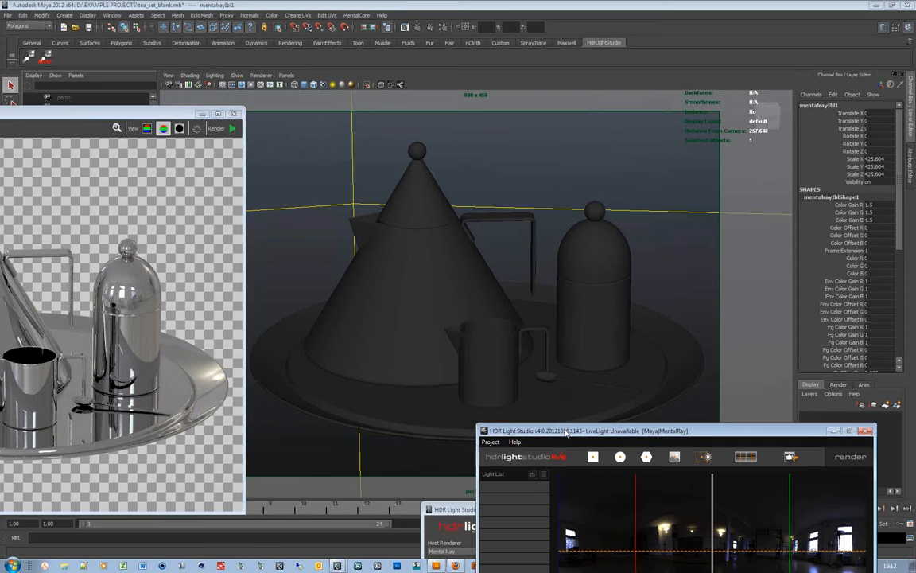
drag(567, 430, 406, 165)
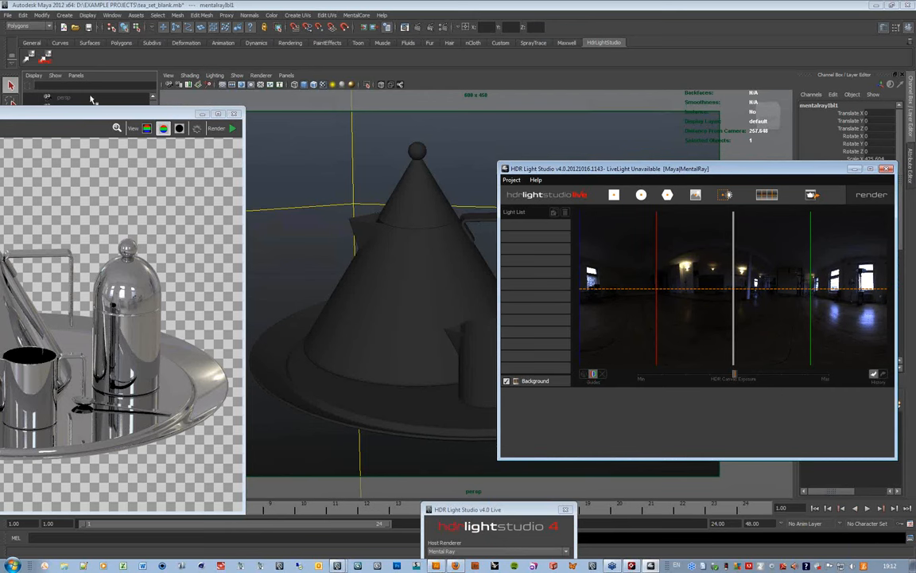
drag(106, 120, 331, 120)
drag(666, 169, 660, 167)
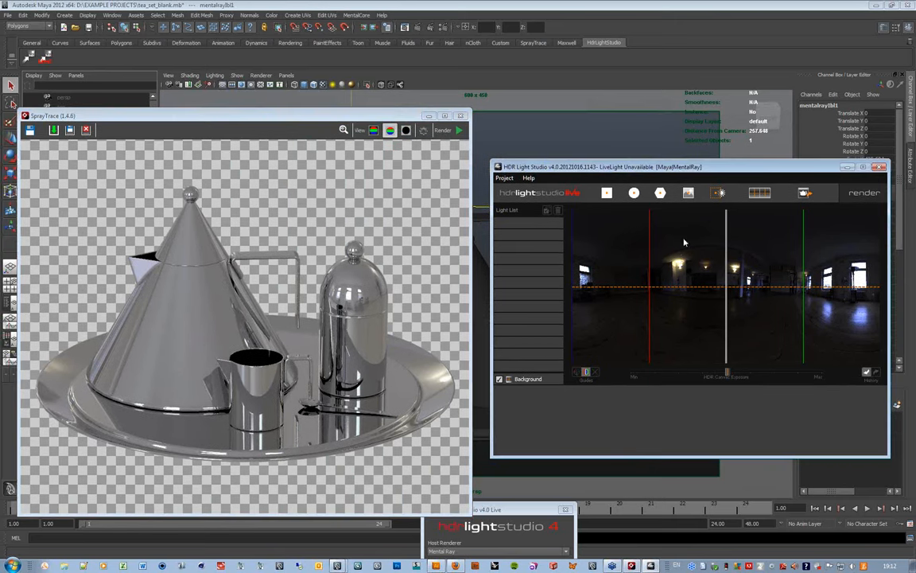
- Add a SunShade light at 50 watts and switch it off and on to compare its effect on the render
click(719, 194)
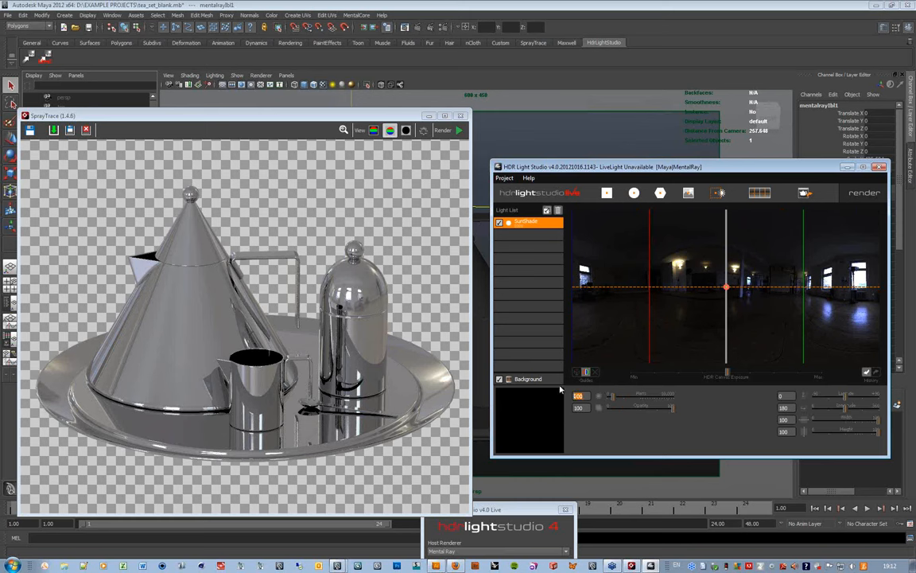
text(20)
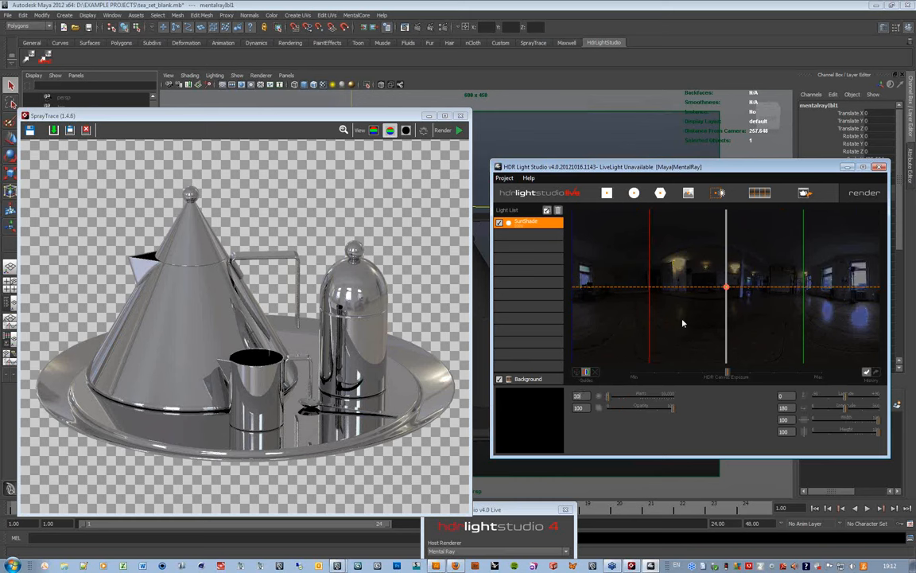
drag(639, 171, 643, 168)
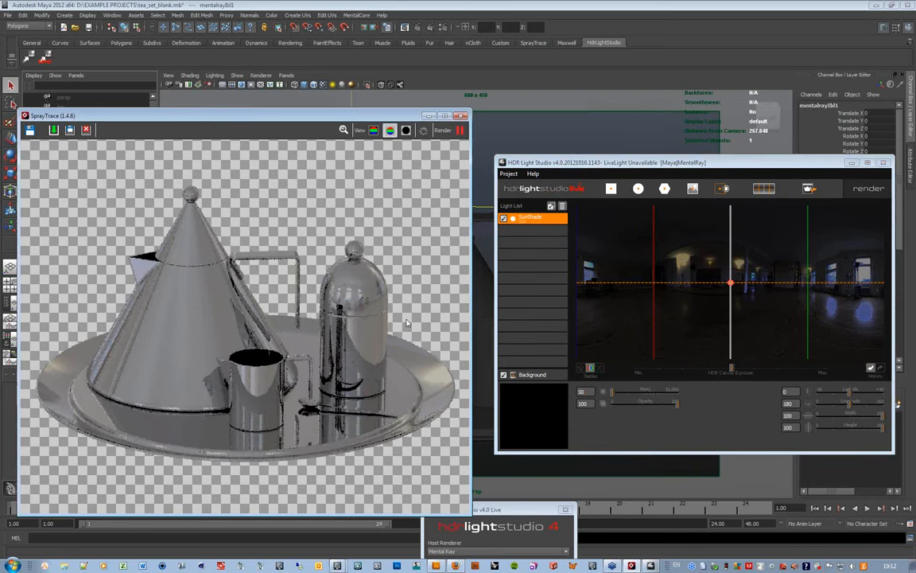
click(505, 218)
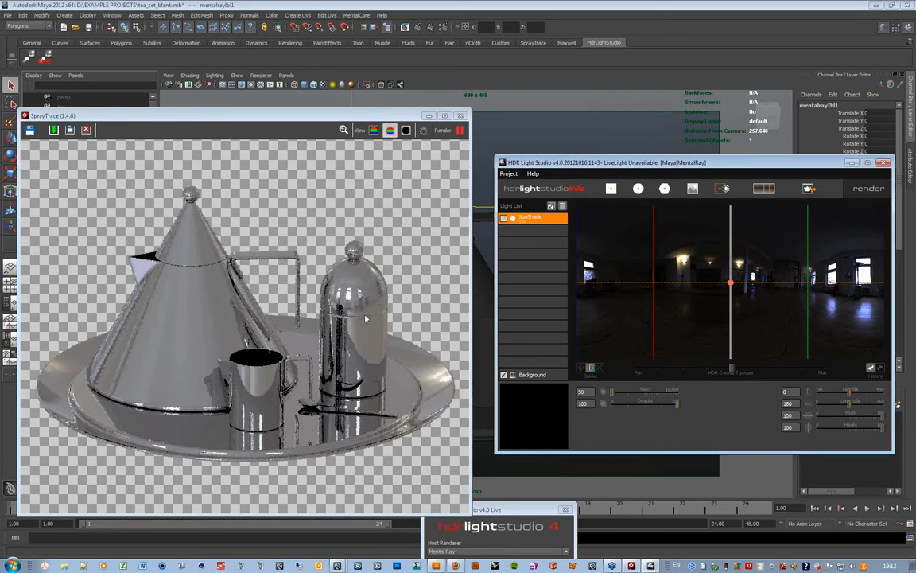
click(504, 217)
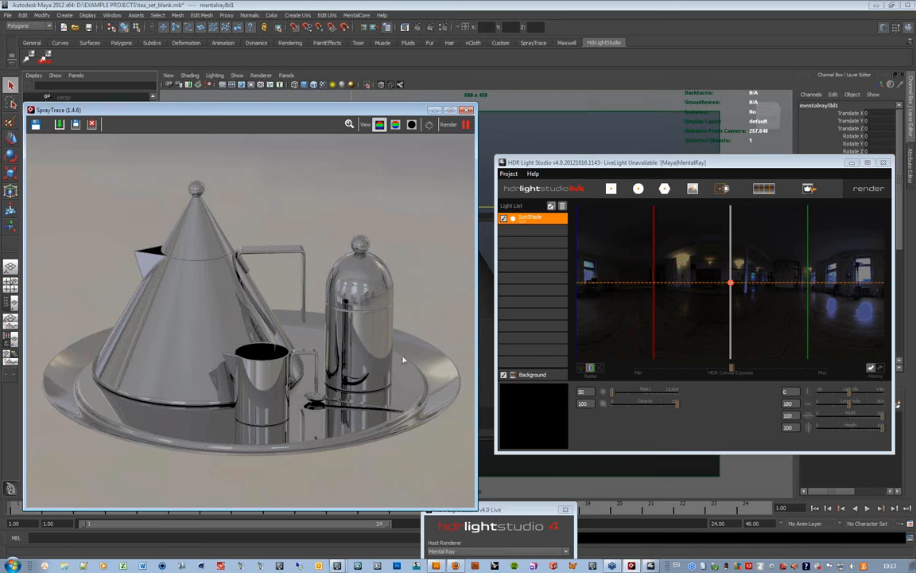
- Add a Box Light at the centre of the HDR canvas and lower its brightness to 142 watts
click(611, 188)
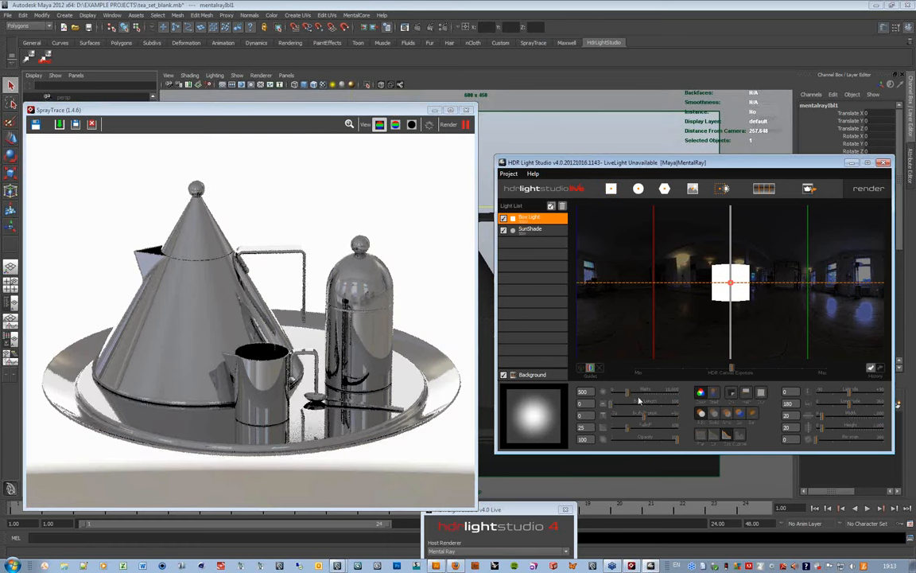
drag(623, 393, 616, 393)
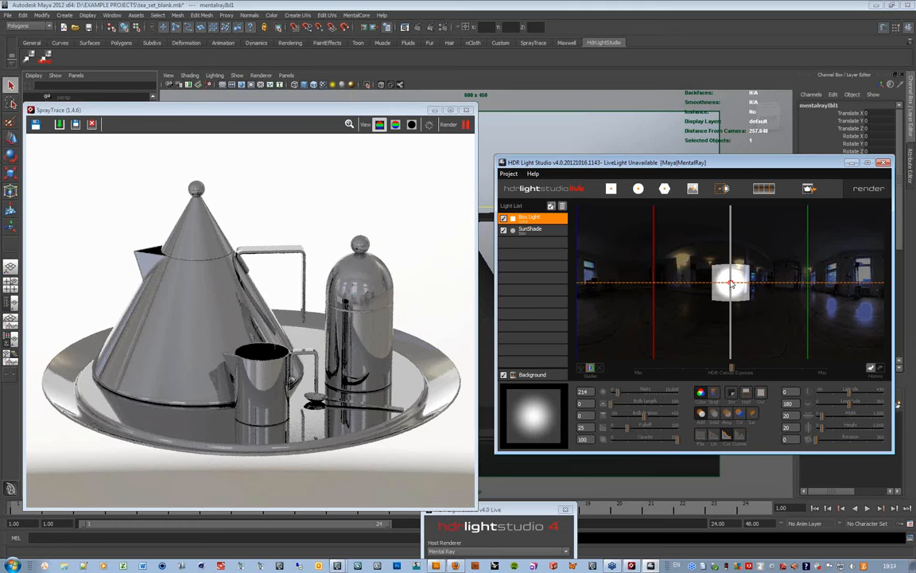
drag(619, 392, 618, 395)
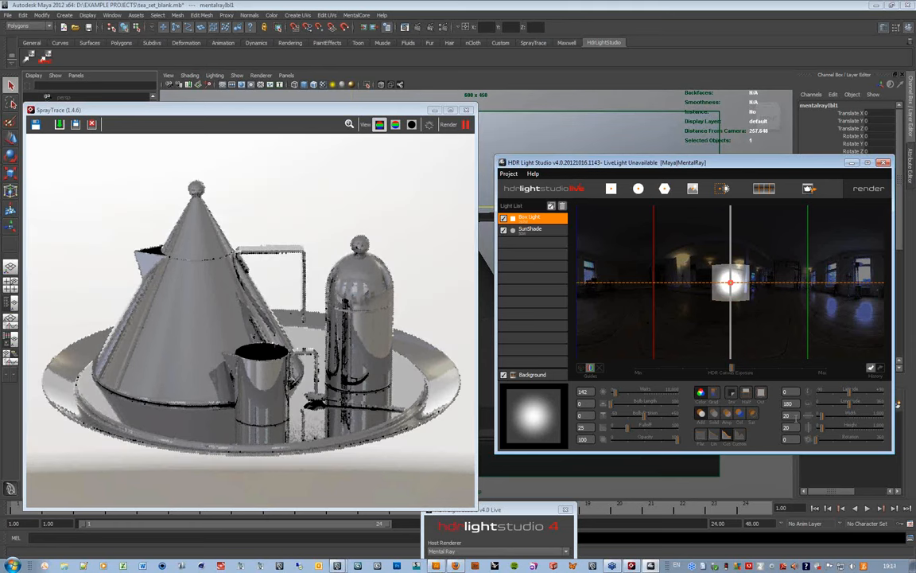
- Set the Box Light's width and height to 50
drag(794, 418, 783, 417)
text(50)
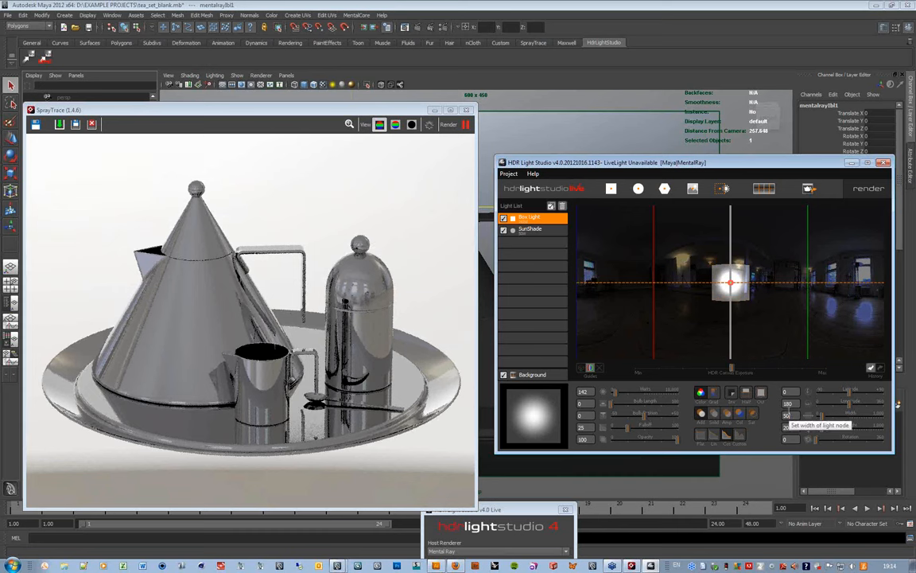
key(Tab)
text(50)
key(Tab)
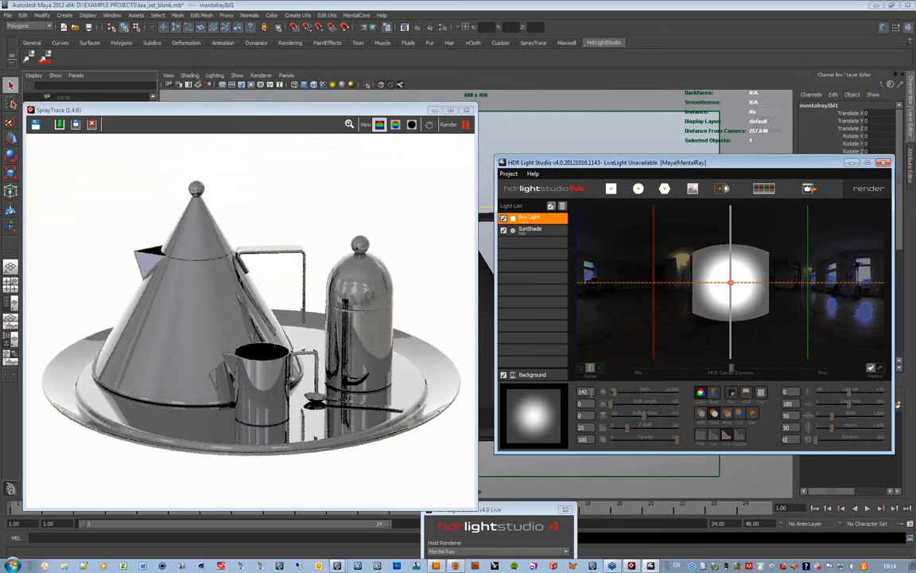
- Try the Box Light at 50 watts, and set its brightness to 65 watts
text(90)
key(Tab)
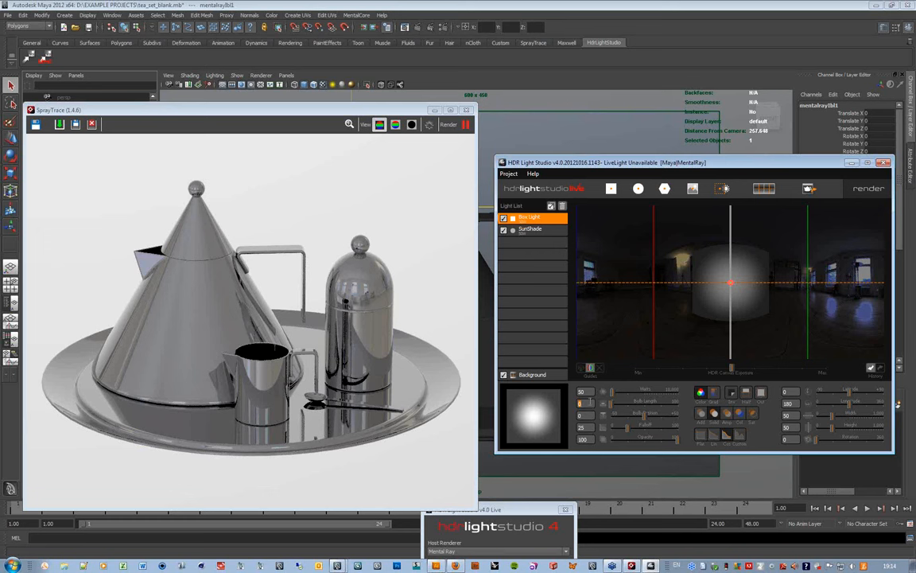
text(65)
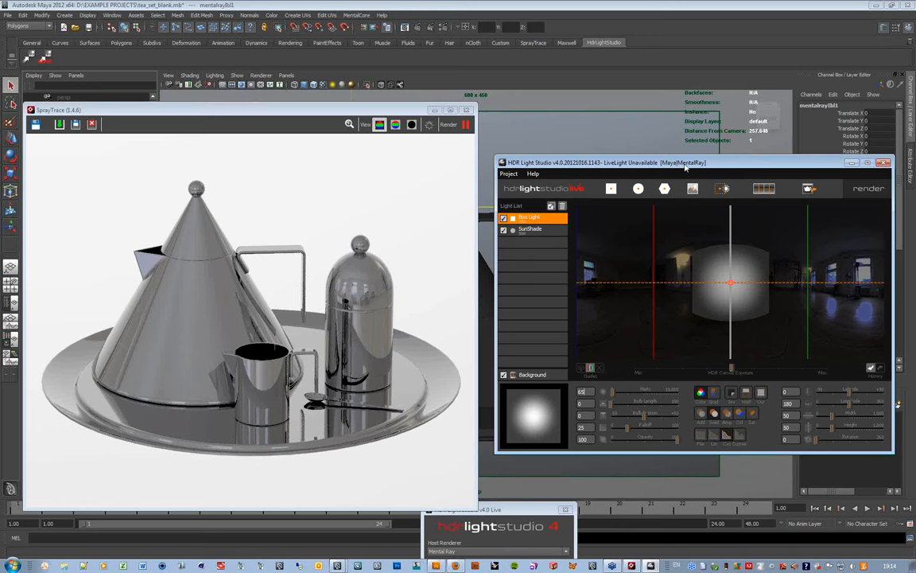
- Preview gobo and soft box entries in the picture light library and add the Small Rect Soft Box by ElectricArts
drag(685, 164, 685, 151)
click(692, 174)
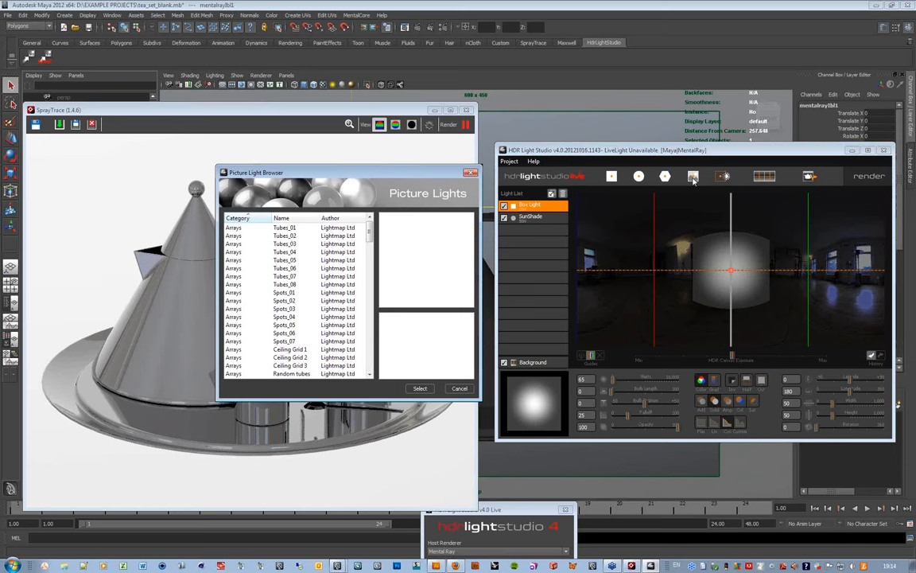
click(279, 277)
scroll(276, 276, down, 10)
click(276, 277)
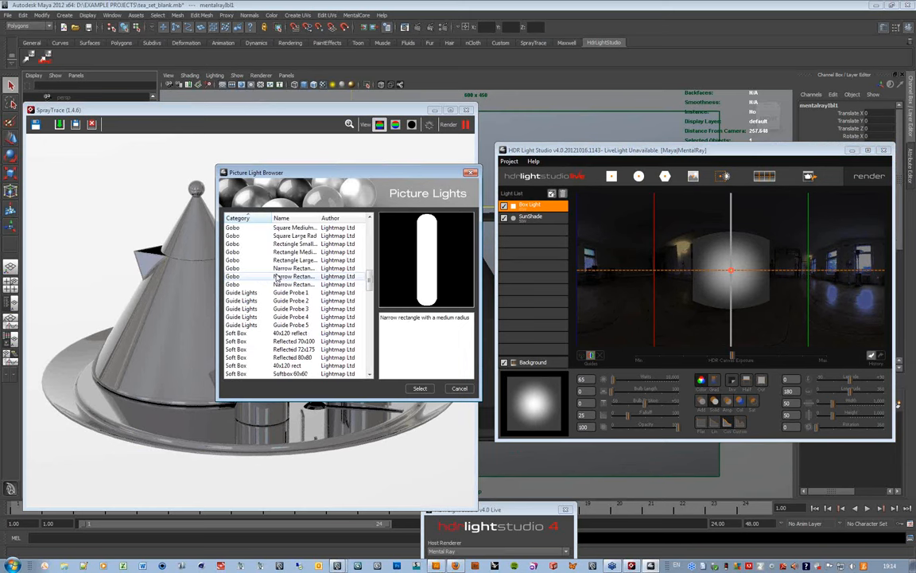
scroll(276, 276, down, 5)
click(276, 276)
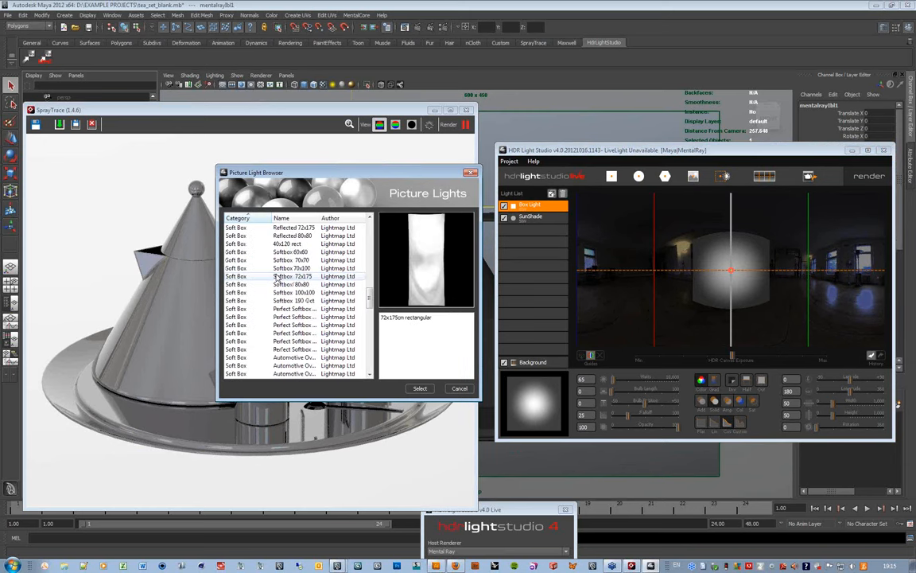
scroll(276, 276, down, 1)
click(276, 276)
scroll(276, 277, down, 2)
click(277, 276)
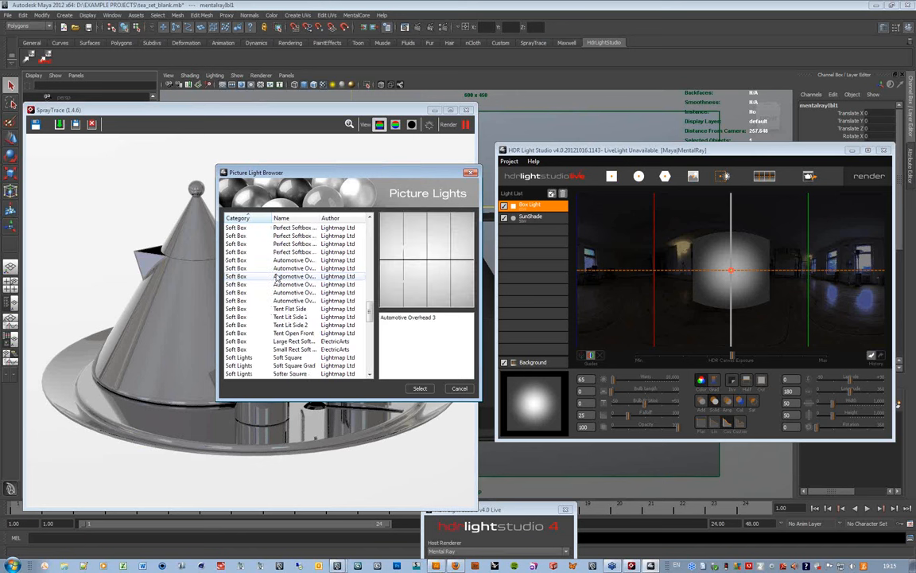
click(338, 341)
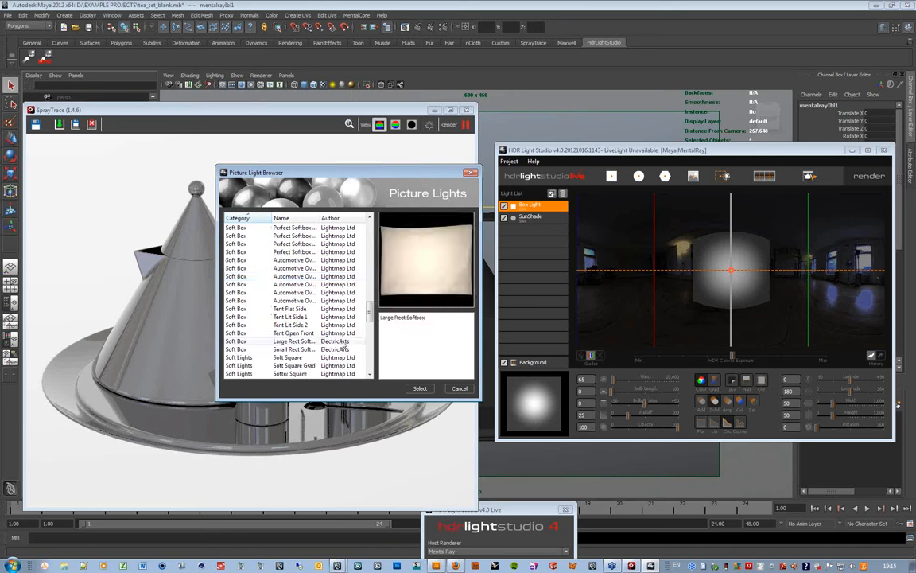
click(342, 349)
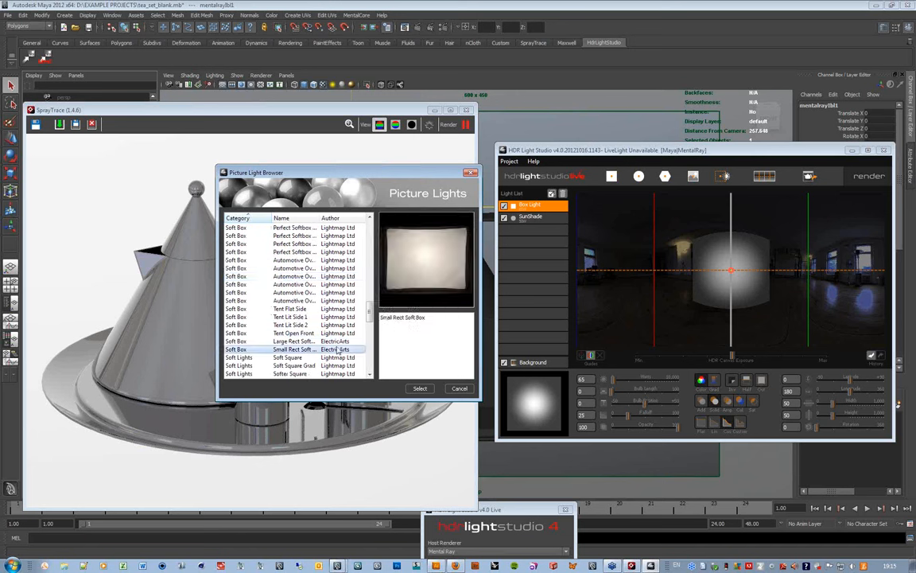
click(417, 389)
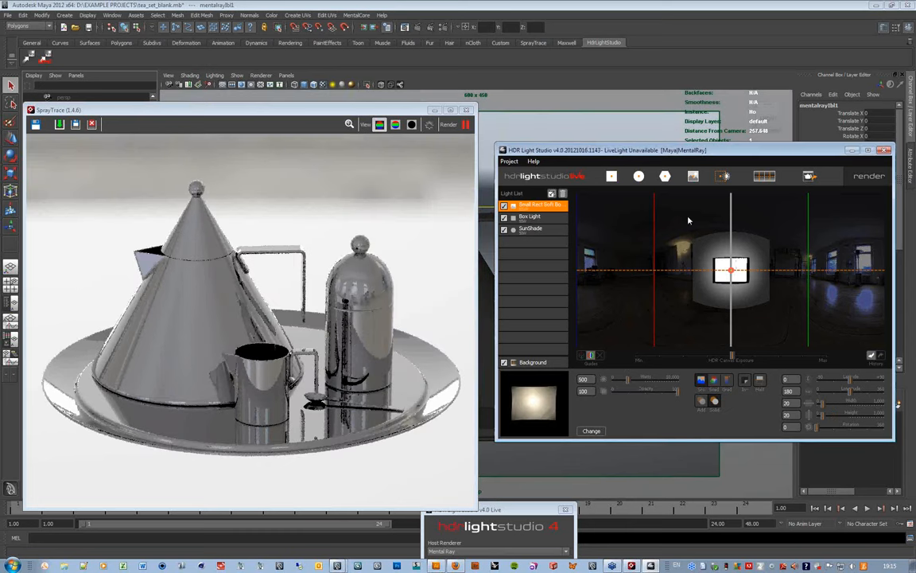
- Try the Small Rect Soft Box at several canvas positions, switch off the canvas guides, and place it at about latitude -4, longitude 290
drag(692, 151, 693, 148)
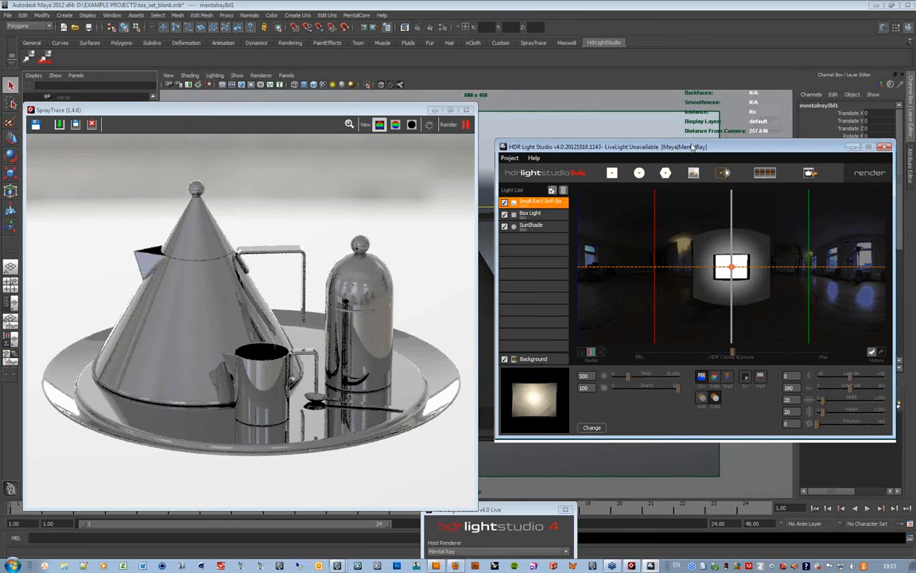
drag(732, 267, 673, 240)
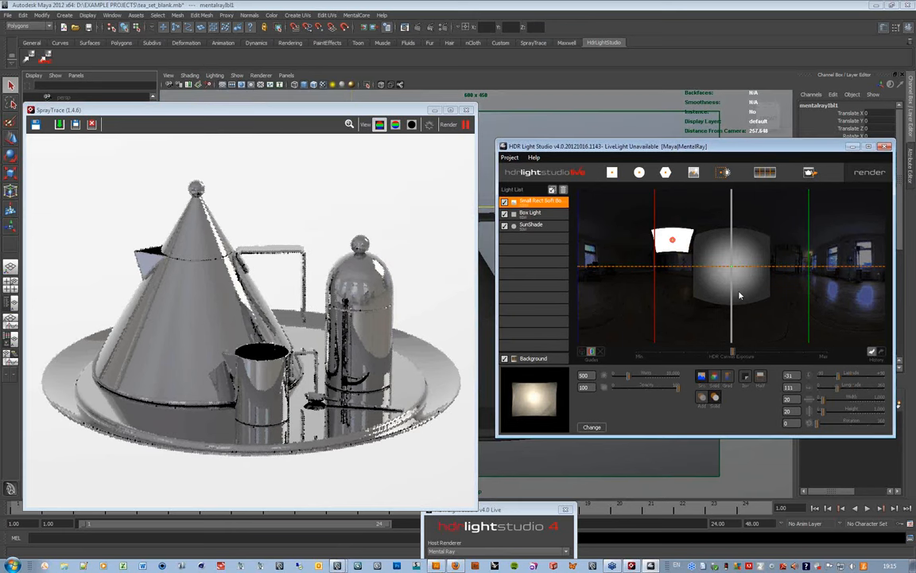
click(732, 267)
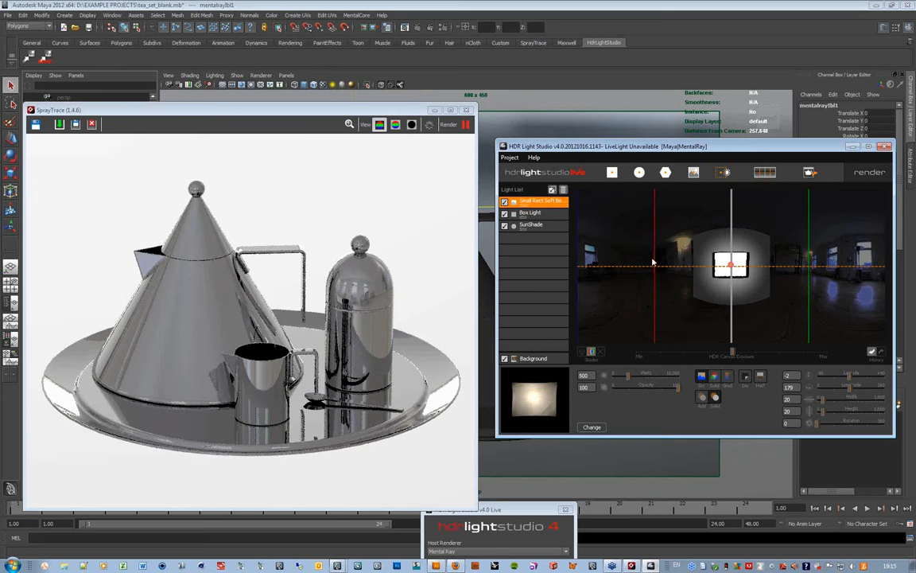
click(601, 352)
drag(733, 267, 642, 204)
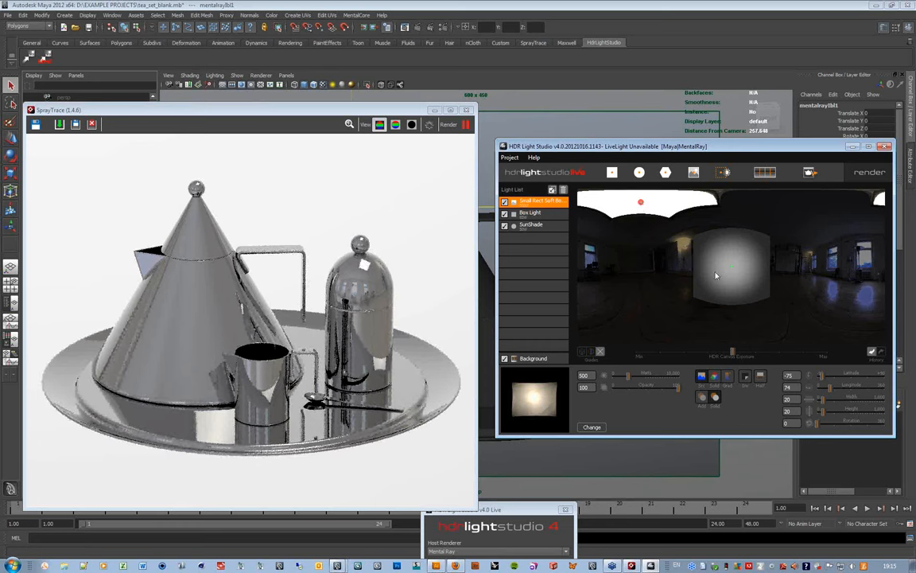
click(802, 216)
drag(804, 216, 829, 264)
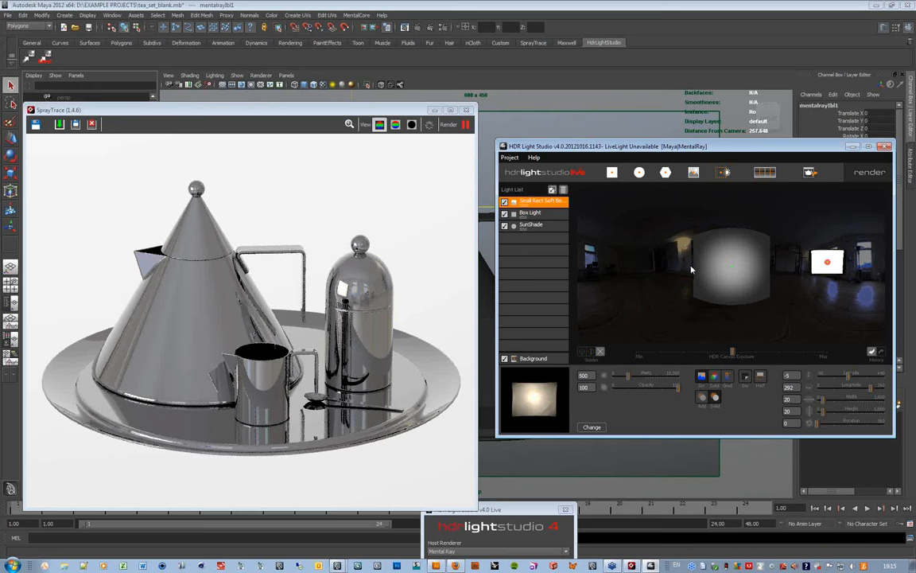
click(826, 268)
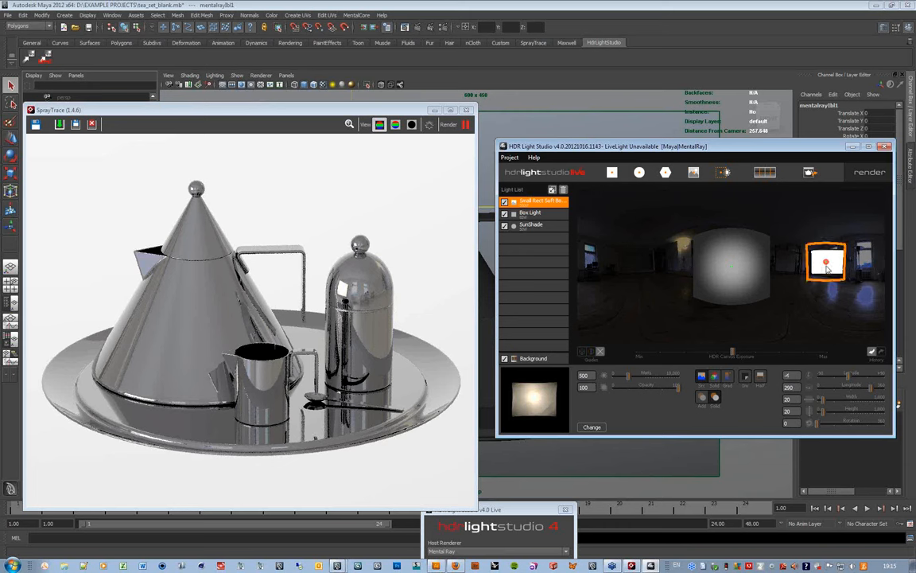
- Enlarge the soft box to width 71 and height 84, recentre it at latitude 1, longitude 289, and lower its brightness to 271 watts
mouse_move(822, 398)
mouse_down()
mouse_move(844, 415)
mouse_move(839, 402)
mouse_up()
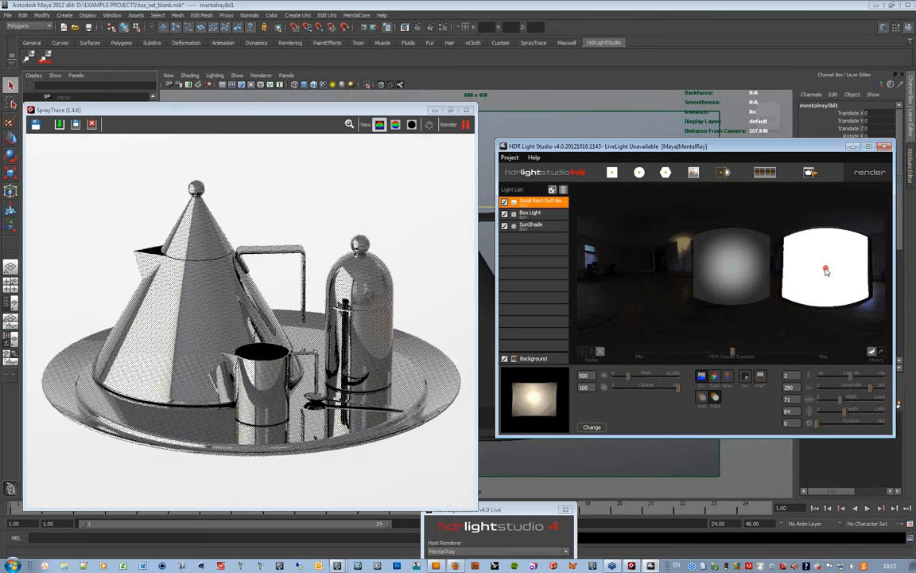
drag(825, 257, 826, 270)
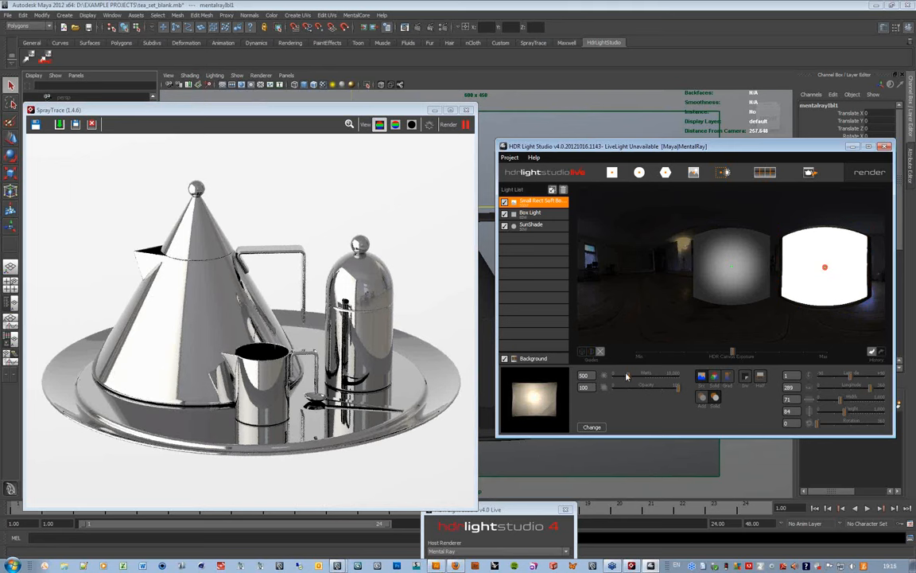
drag(627, 377, 620, 378)
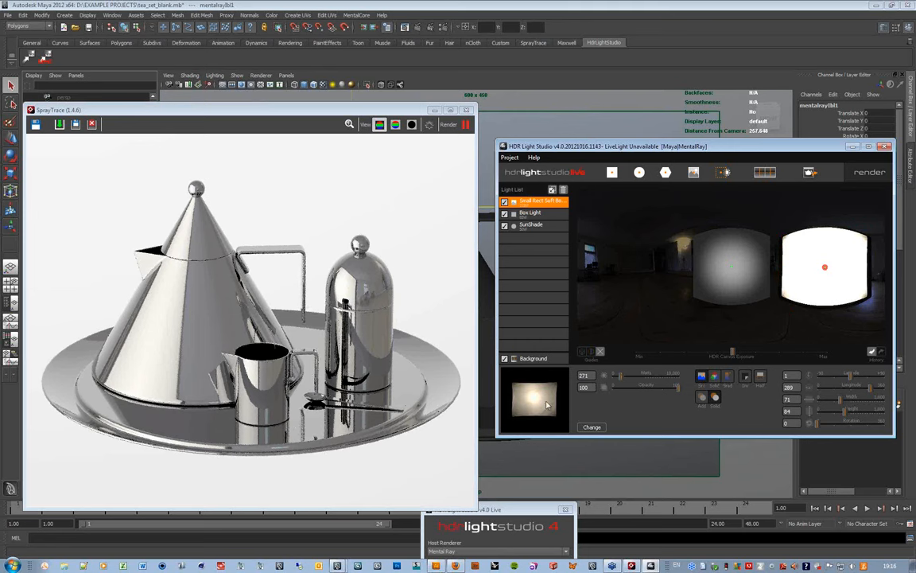
- Replace the soft box's warm tint with a solid neutral colour and set its brightness to 200 watts
click(713, 380)
click(440, 465)
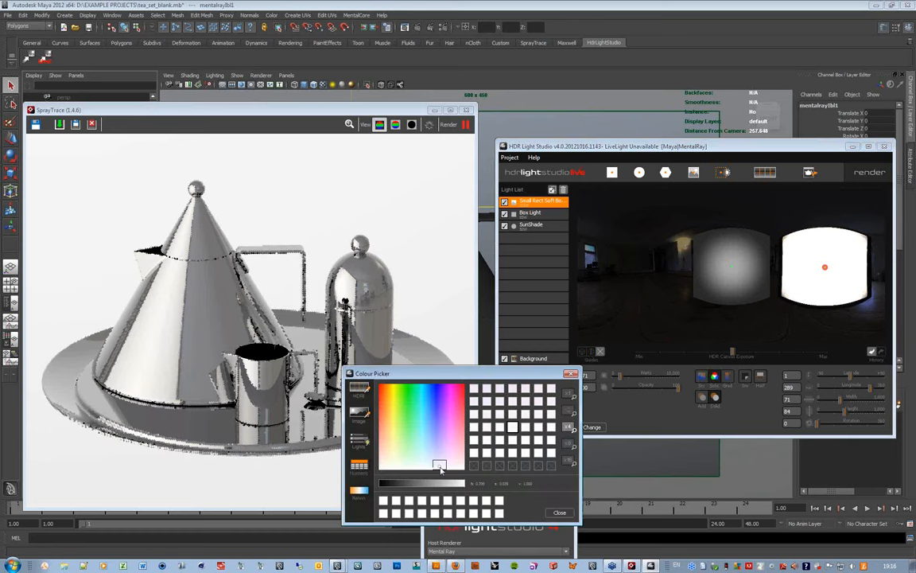
click(559, 513)
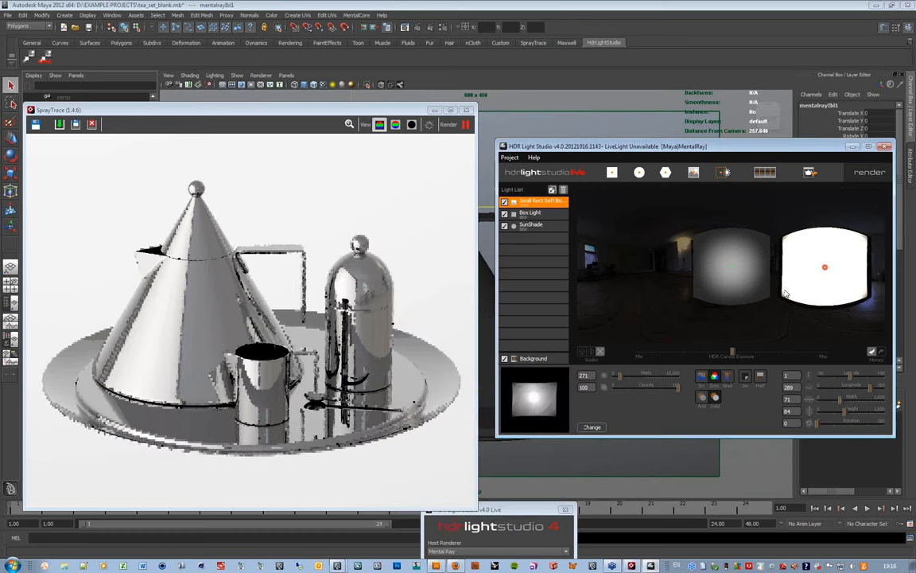
click(620, 379)
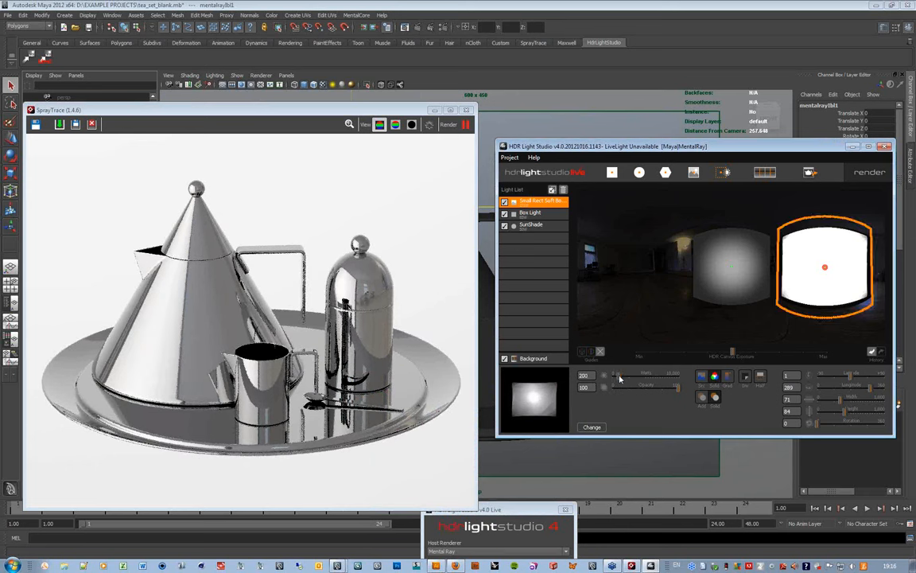
- Apply a colour gradient to the soft box, trying red as the end colour and settling on dark grey with value about 0.28
click(728, 379)
drag(728, 314, 632, 322)
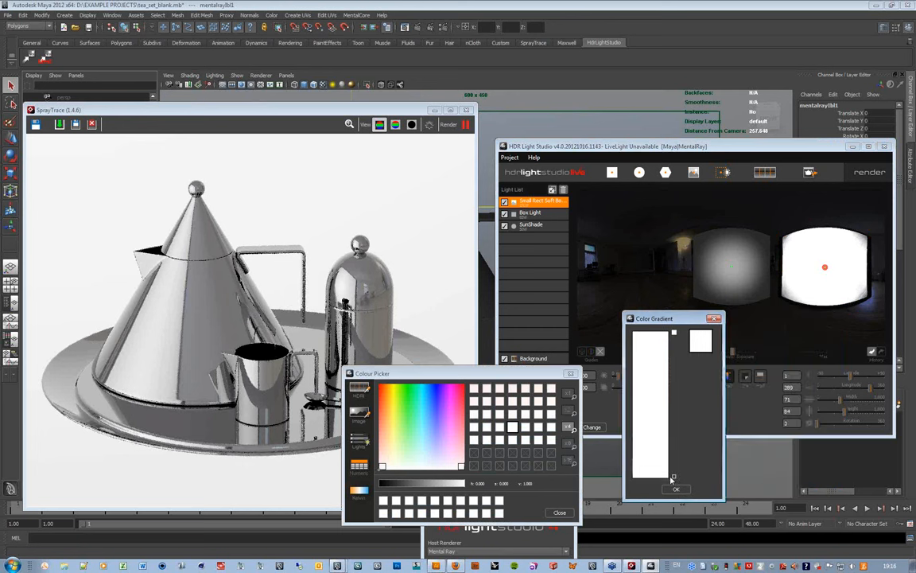
click(673, 476)
click(461, 389)
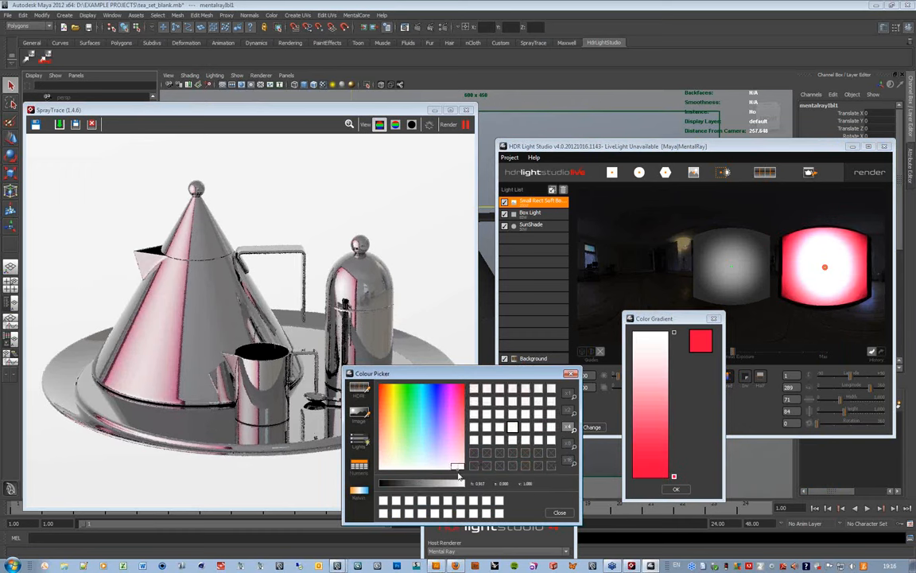
click(418, 485)
click(402, 484)
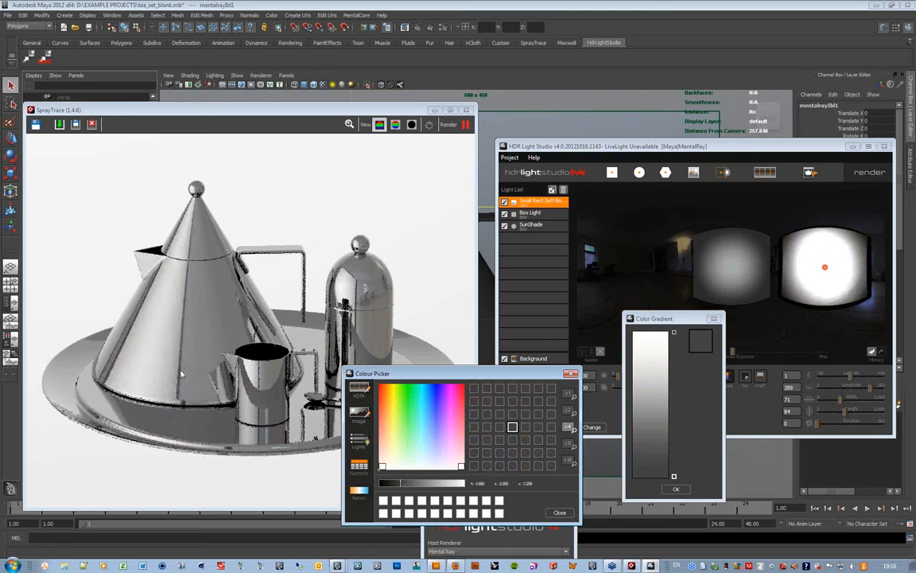
click(404, 485)
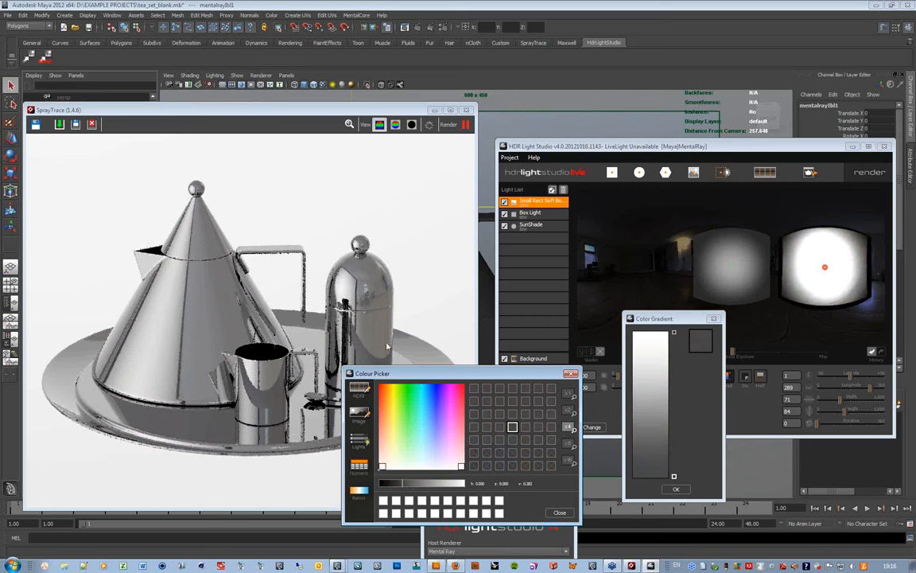
click(560, 513)
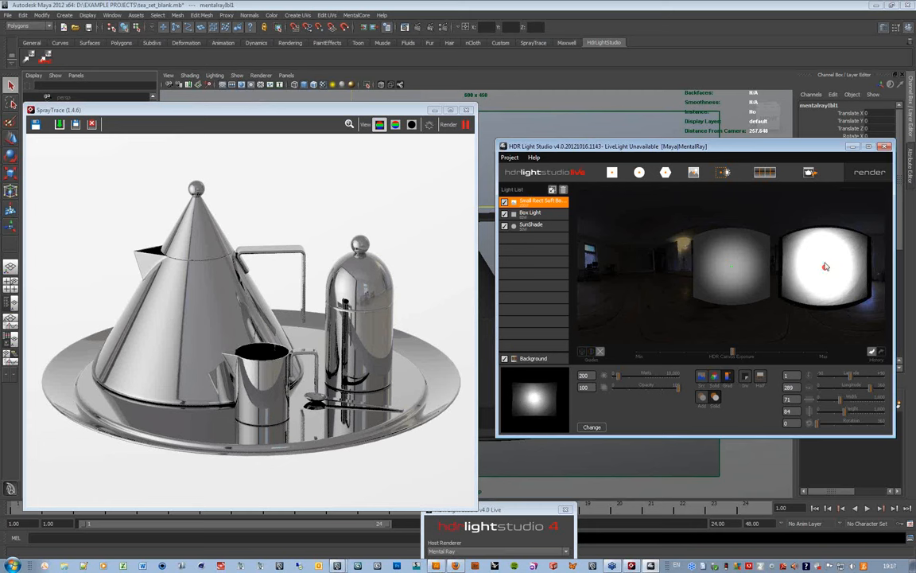
- Try the soft box across the canvas as far as longitude 62, and place it at latitude -2, longitude 294
click(776, 266)
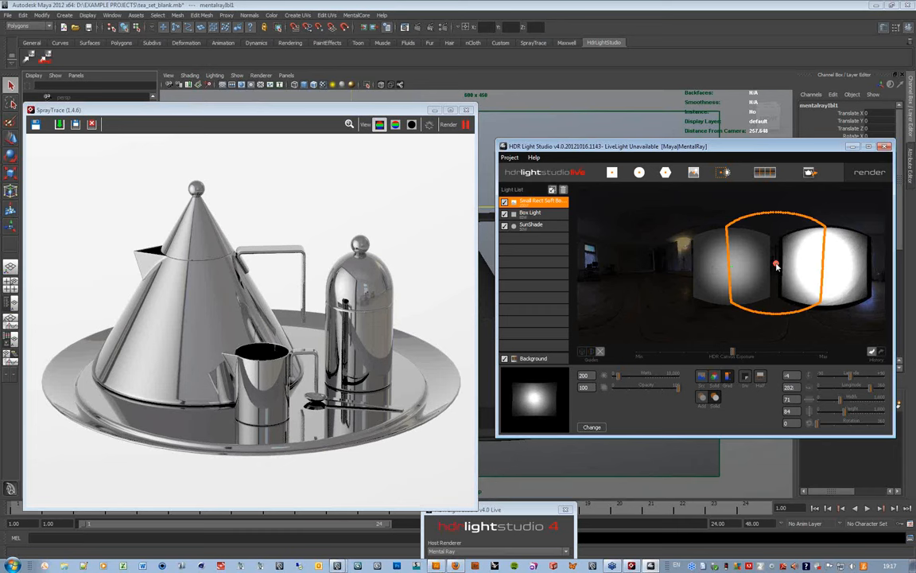
click(759, 270)
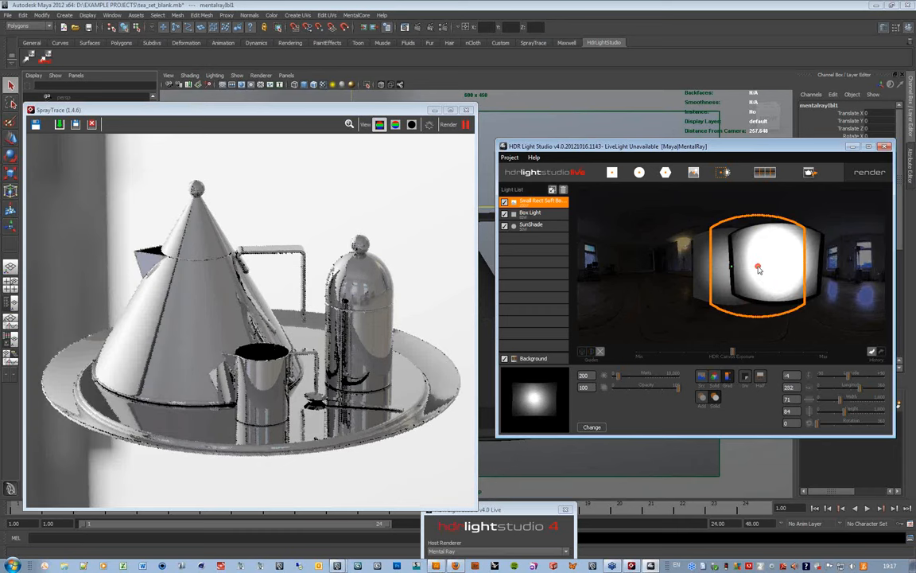
drag(759, 269, 670, 269)
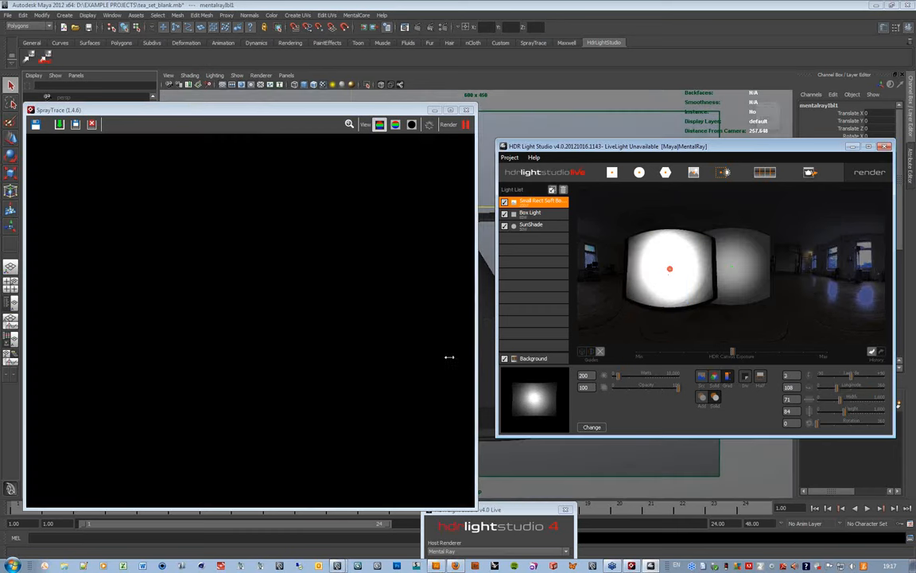
click(657, 273)
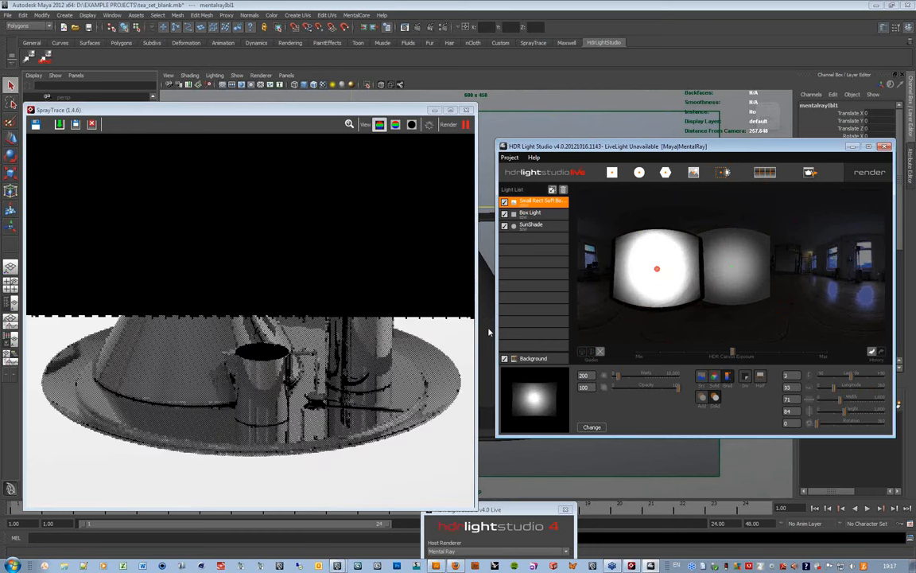
click(629, 269)
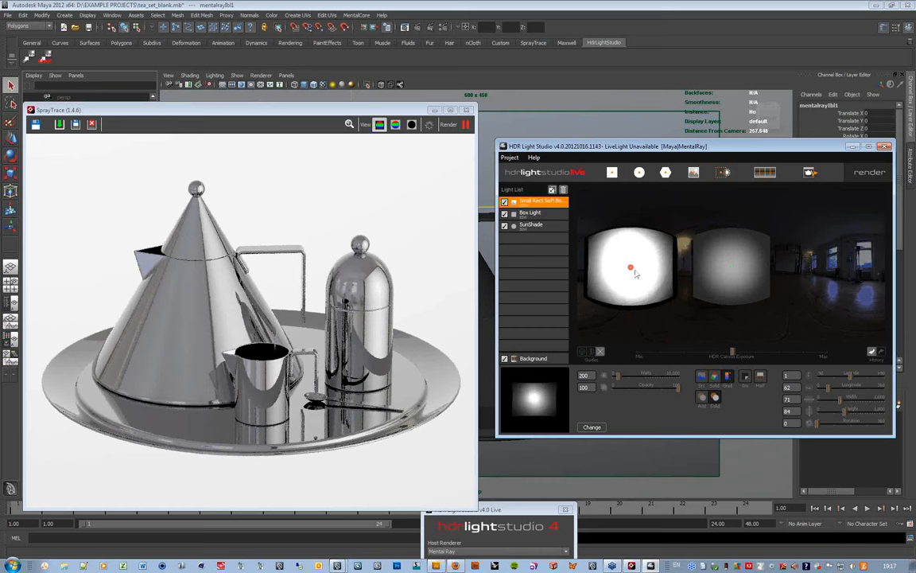
drag(632, 270, 829, 265)
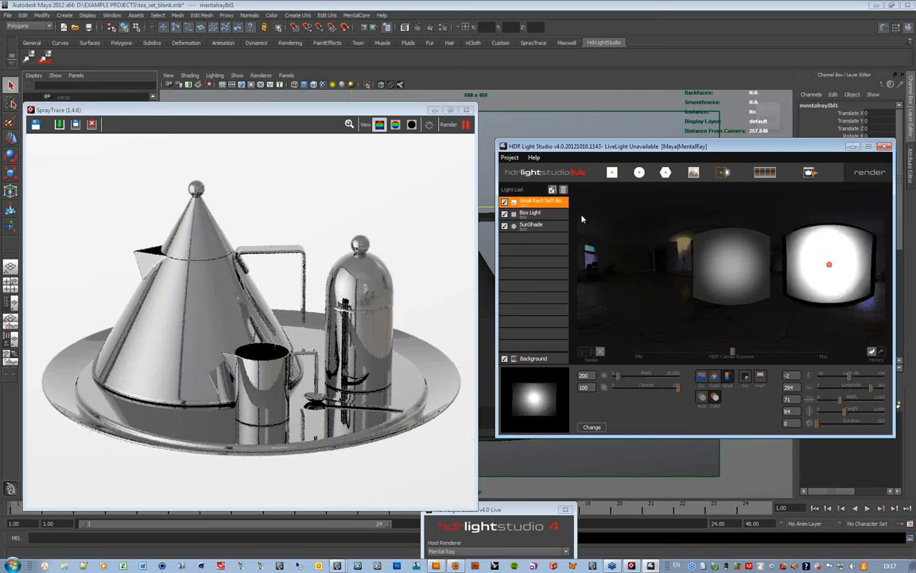
- Isolate the Box Light and the soft box in turn to examine their contributions, and re-enable all lights and the background
click(509, 213)
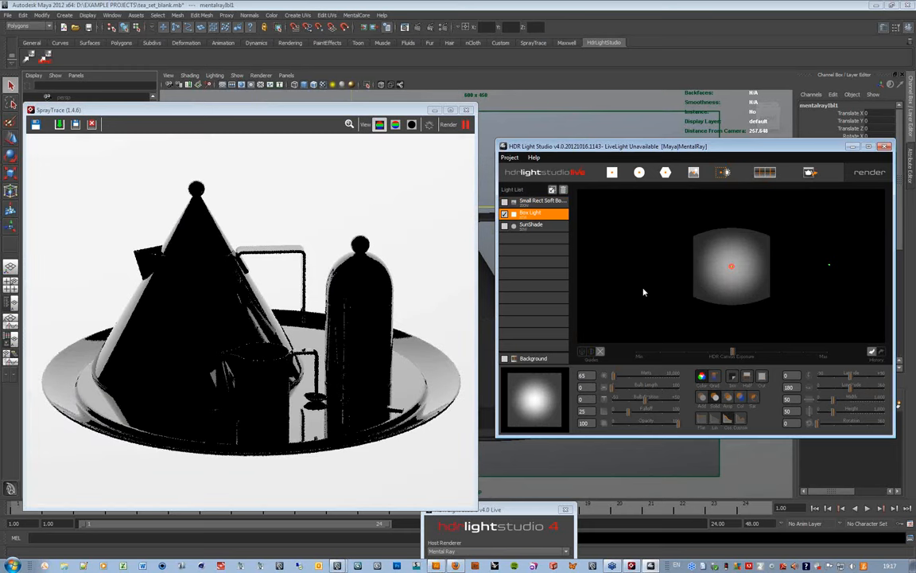
click(517, 201)
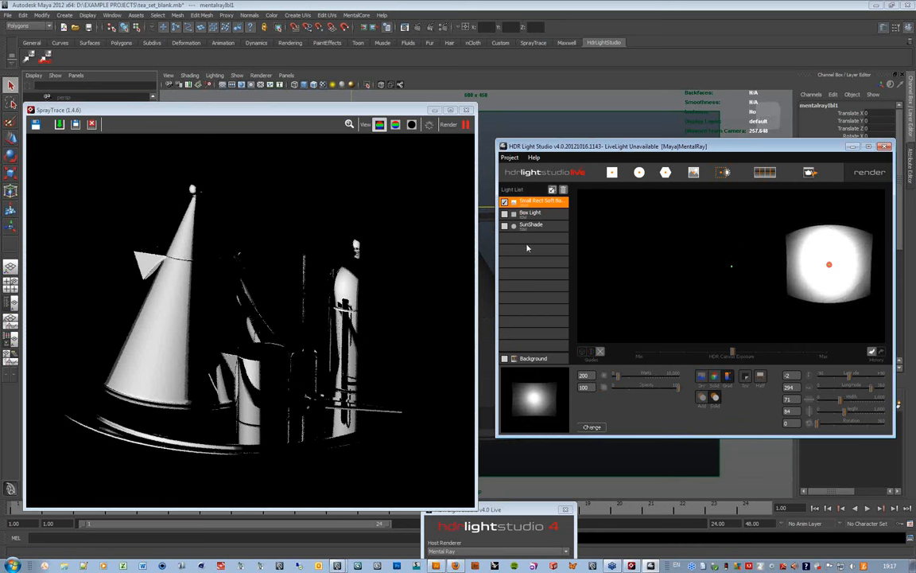
click(504, 226)
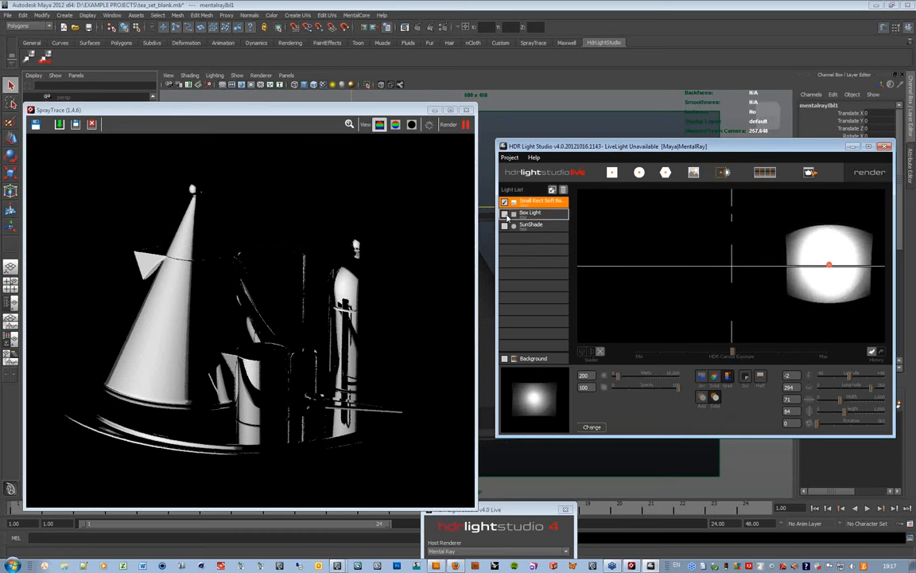
click(505, 214)
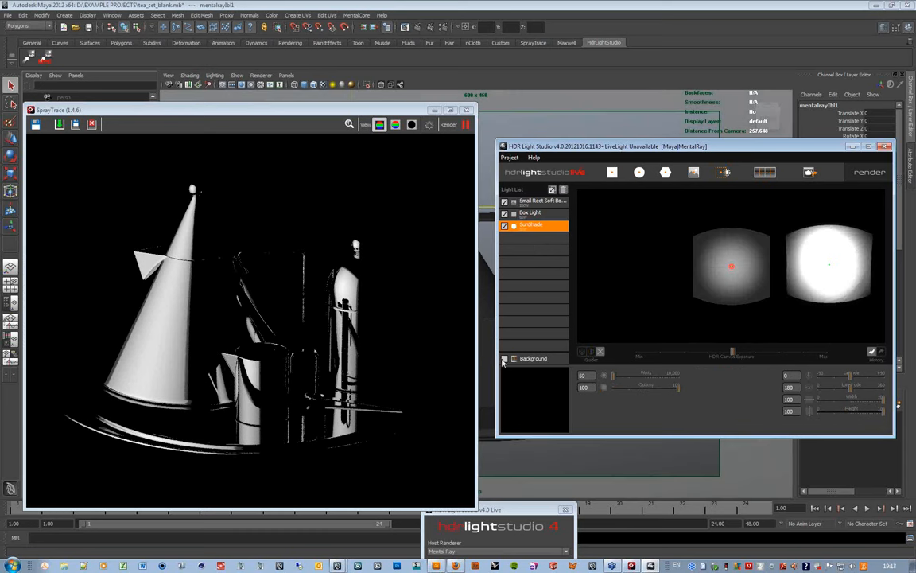
click(504, 359)
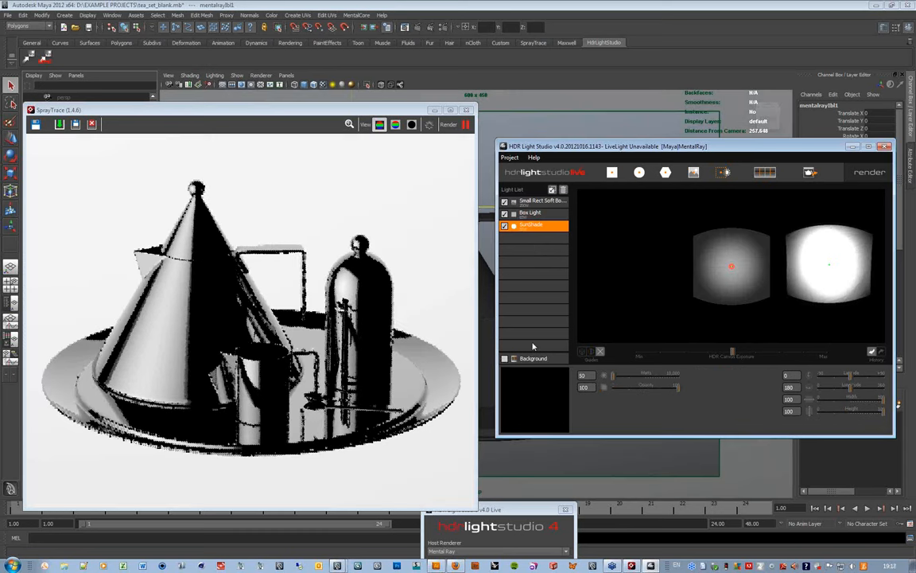
click(505, 359)
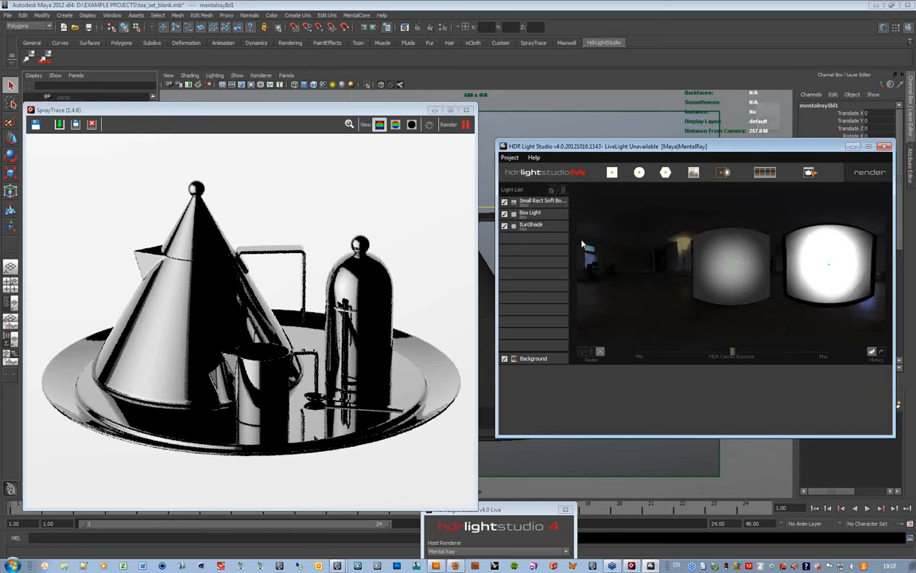
- Duplicate the soft box, turn the canvas guides back on, and place the copy at latitude -1, longitude 41
click(545, 202)
click(600, 268)
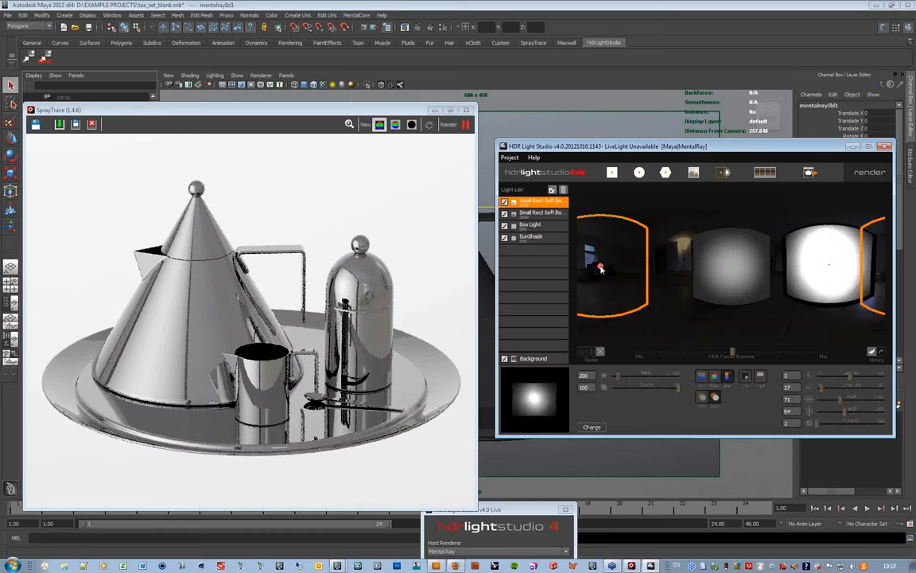
drag(601, 269, 616, 270)
click(600, 355)
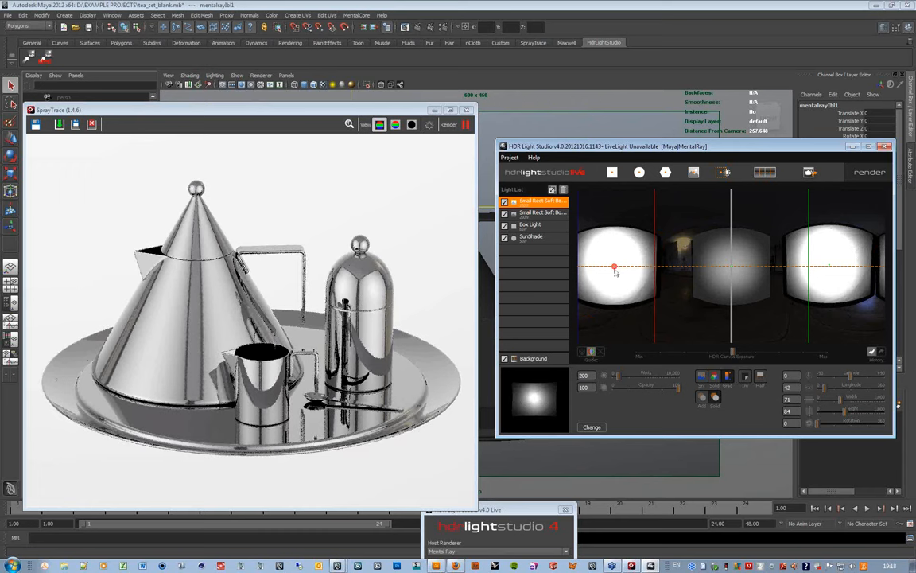
drag(615, 271, 613, 266)
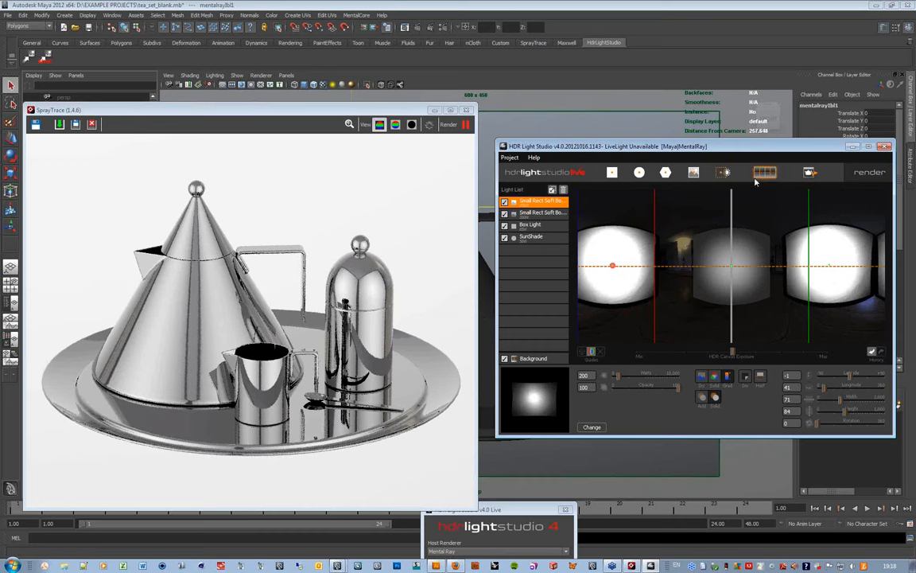
- Lower the HDRI background's brightness to 5 in the background settings
click(757, 180)
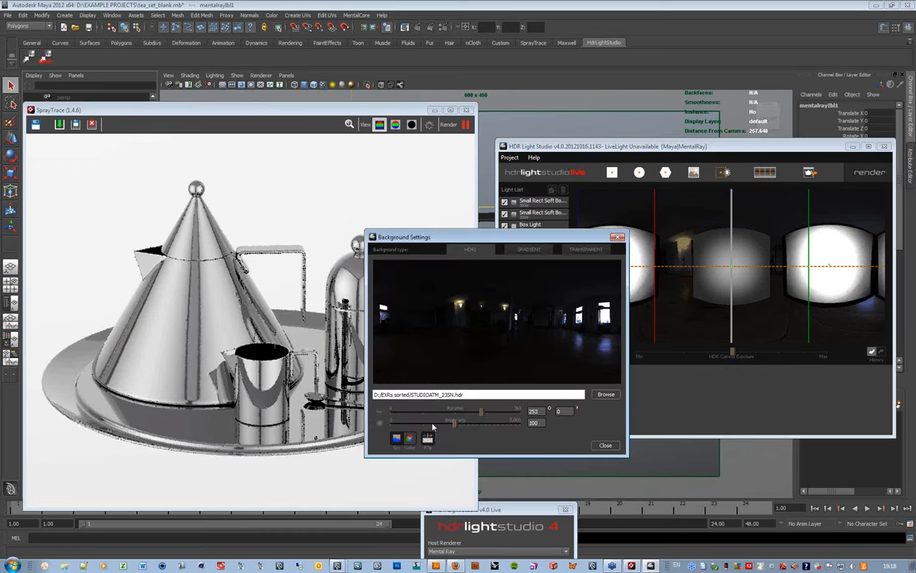
drag(432, 427, 421, 427)
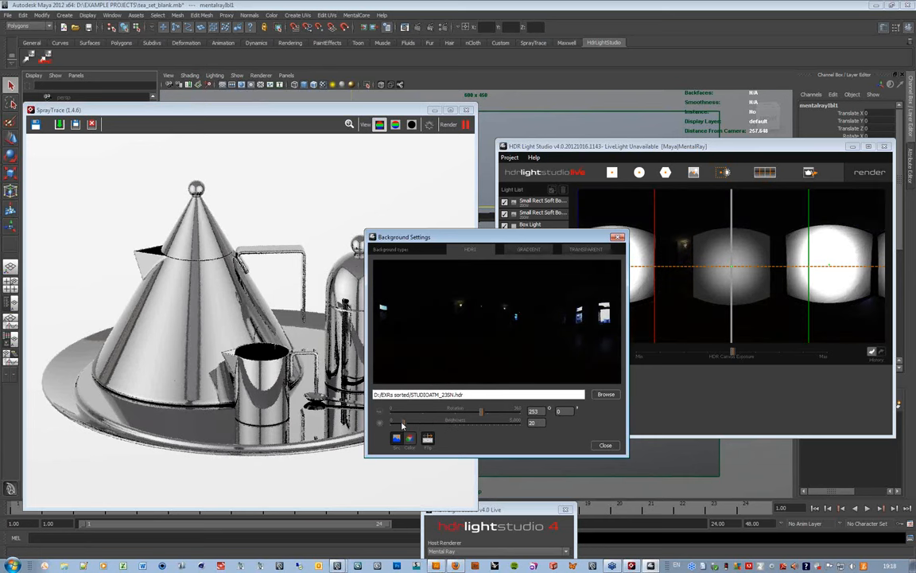
drag(422, 427, 395, 429)
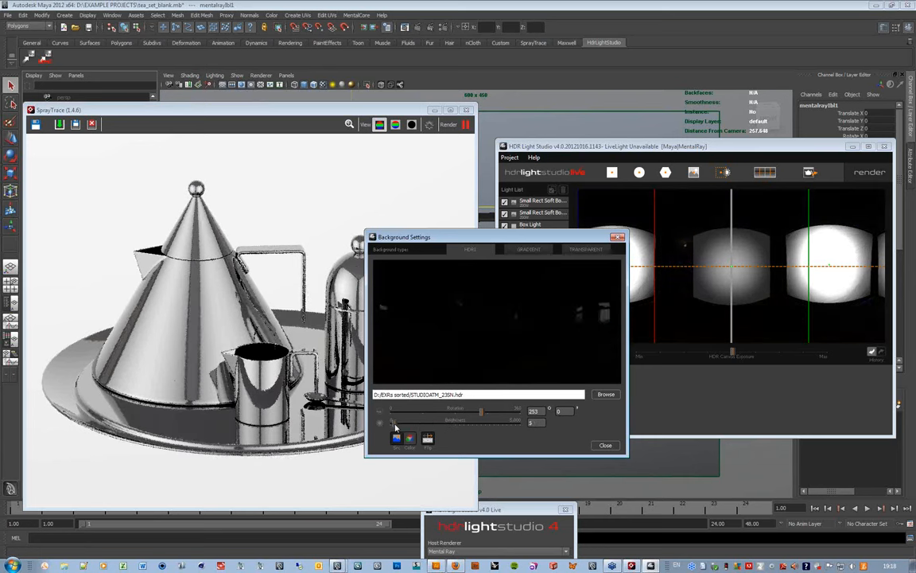
- Raise the HDR canvas exposure, and add a round light at latitude -76, longitude 3
click(605, 446)
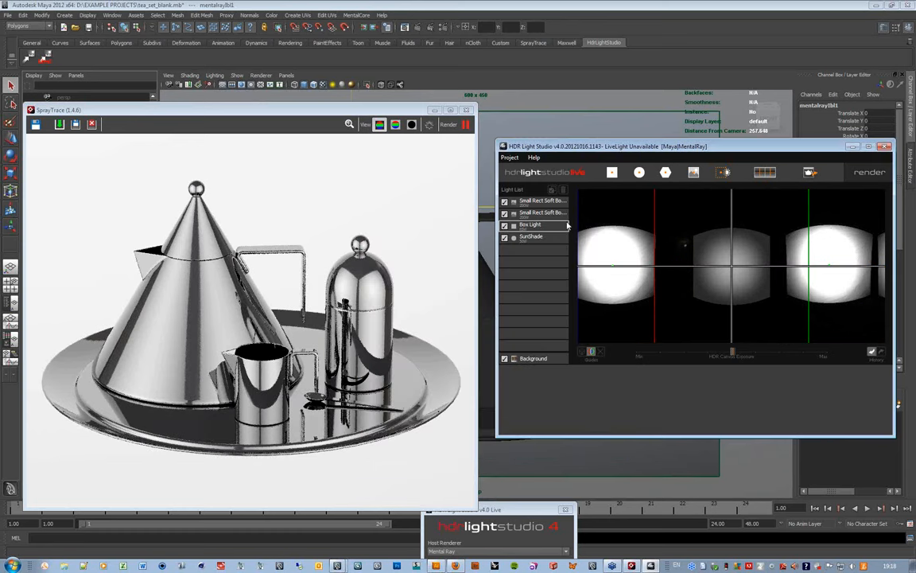
drag(731, 352, 768, 356)
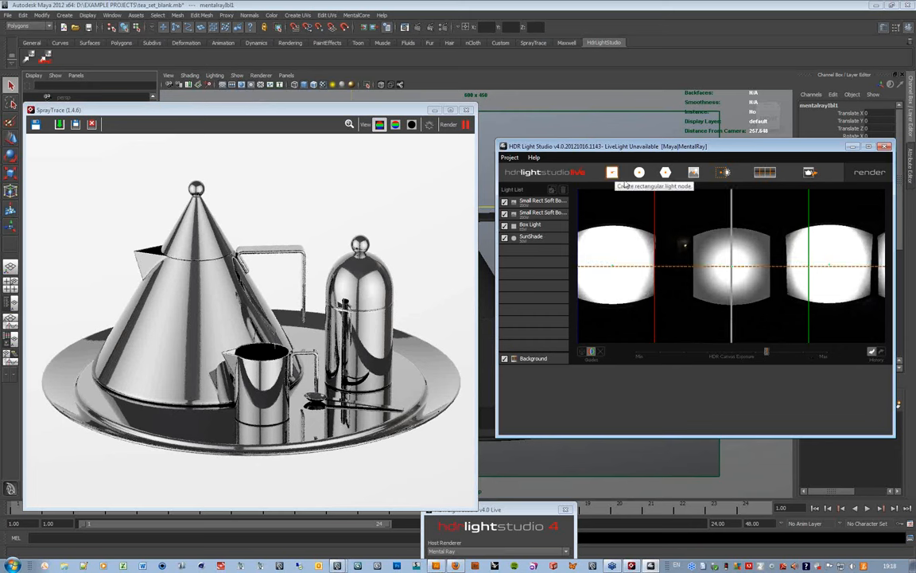
click(639, 172)
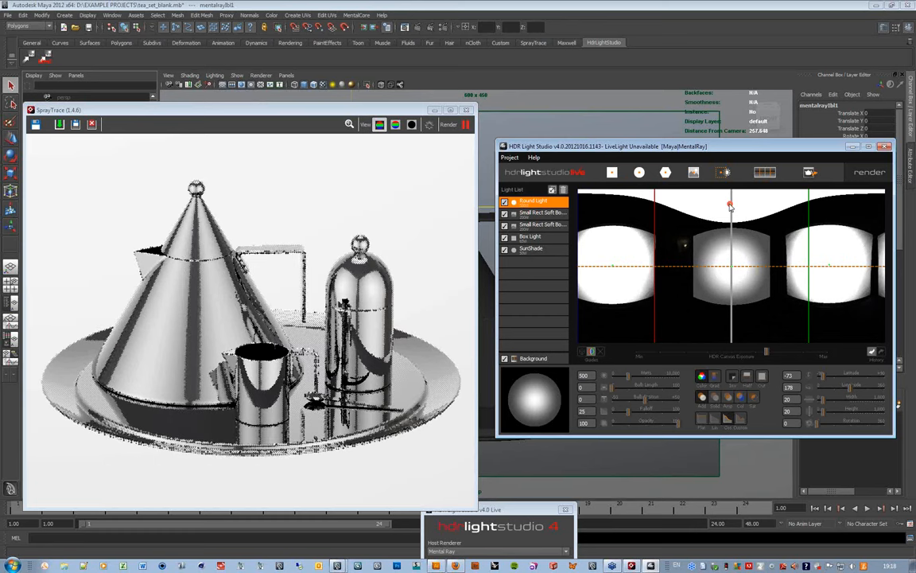
drag(731, 205, 574, 204)
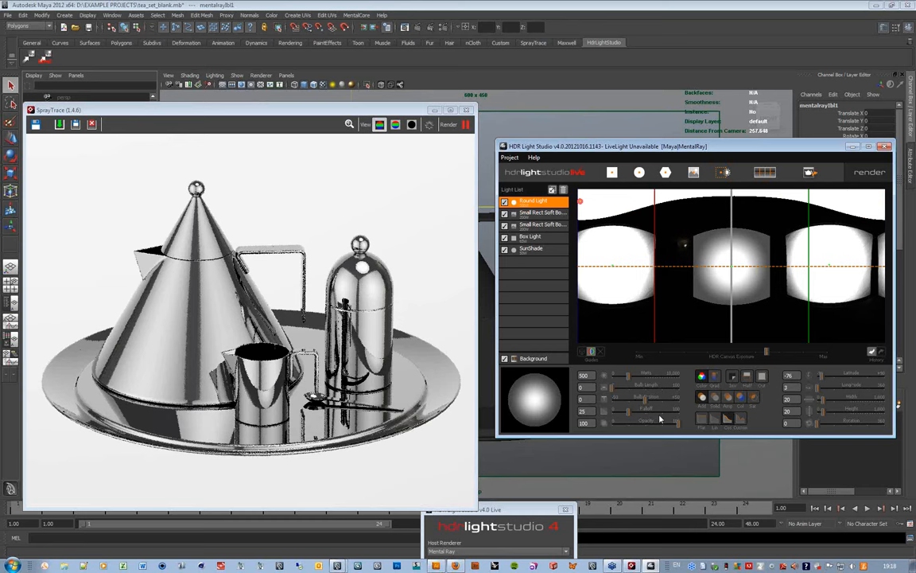
- Shape a custom gradient for the round light with three intermediate points, including one at 0.243 and one at 0.424 with value 85
click(739, 421)
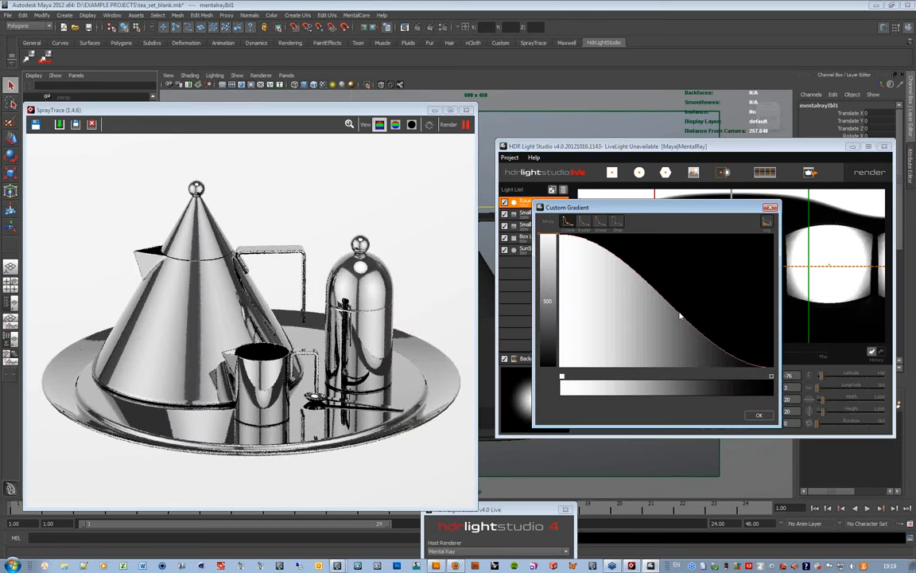
drag(681, 316, 657, 331)
click(612, 293)
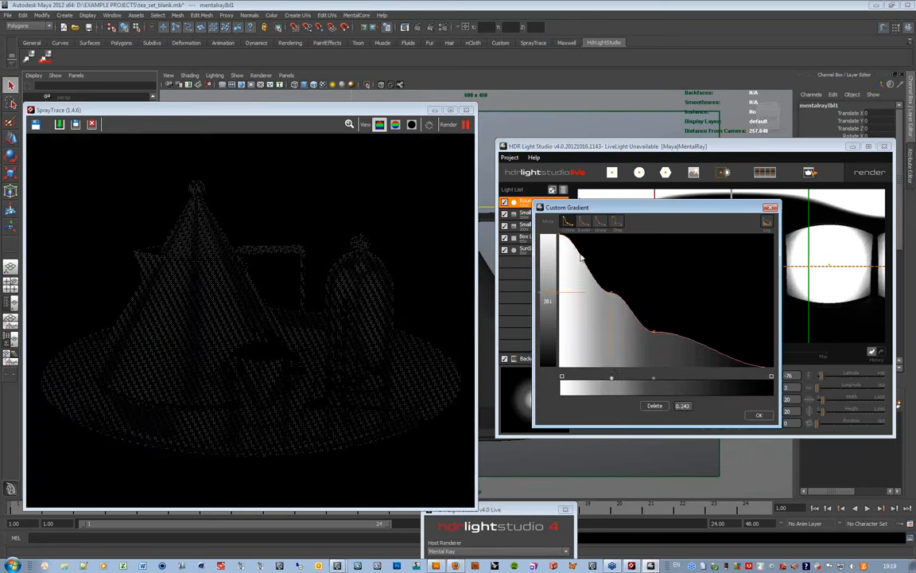
click(580, 255)
click(654, 331)
drag(654, 335, 650, 346)
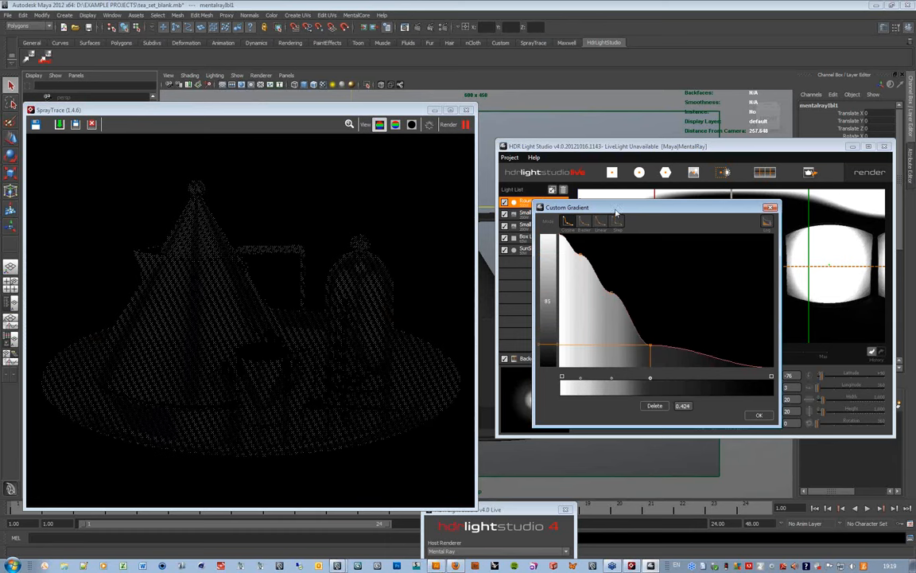
mouse_move(617, 213)
mouse_down()
mouse_move(356, 235)
mouse_move(326, 212)
mouse_up()
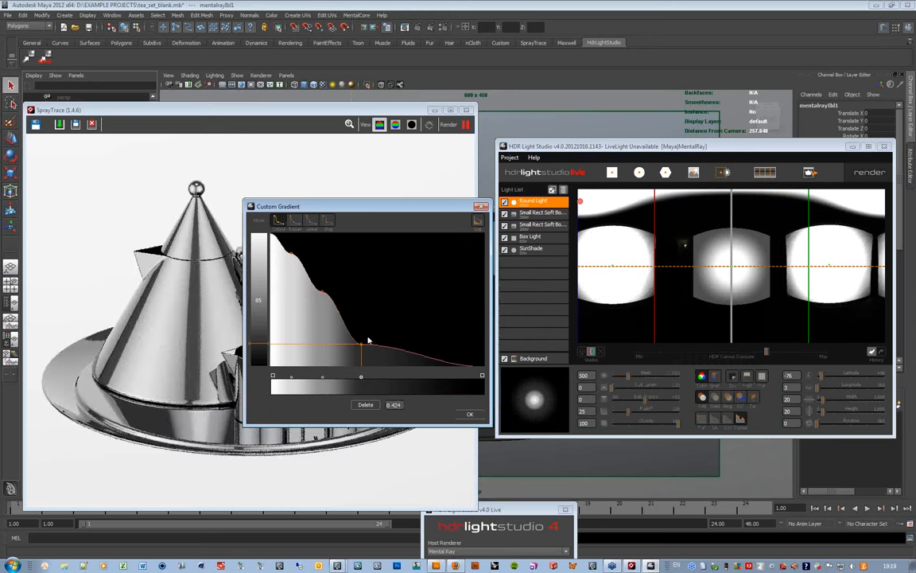
- Try the Bezier gradient mode, return to Cosine, and add a fourth intermediate point at 0.591 to the round light's gradient
click(294, 222)
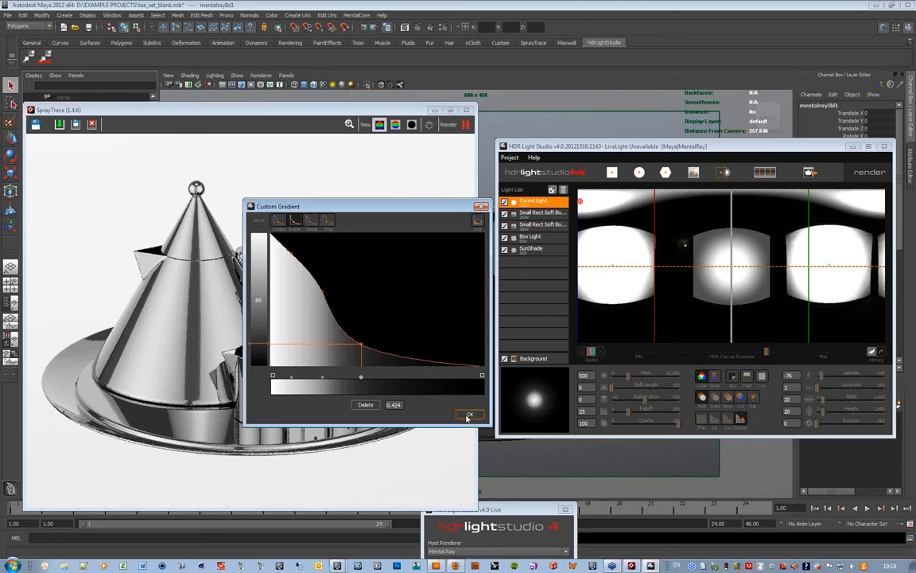
click(278, 221)
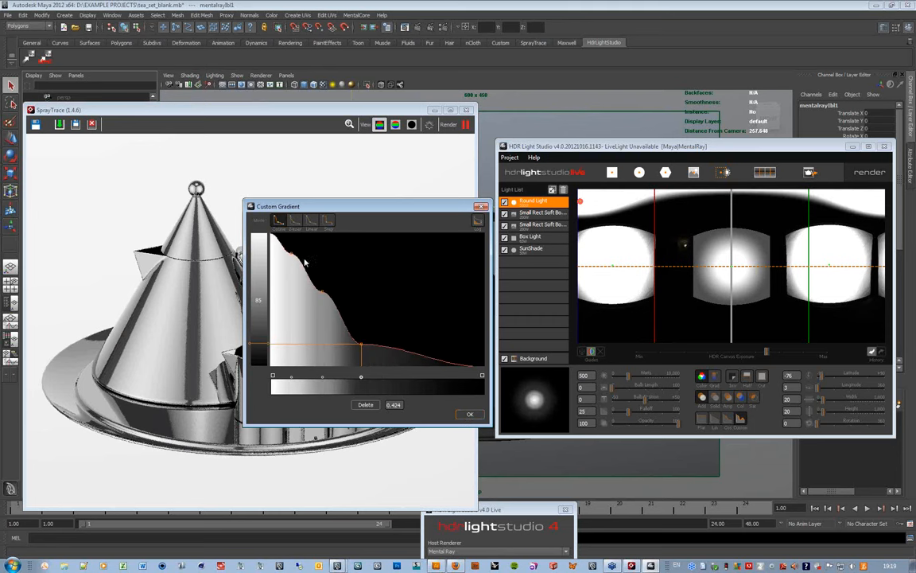
click(396, 352)
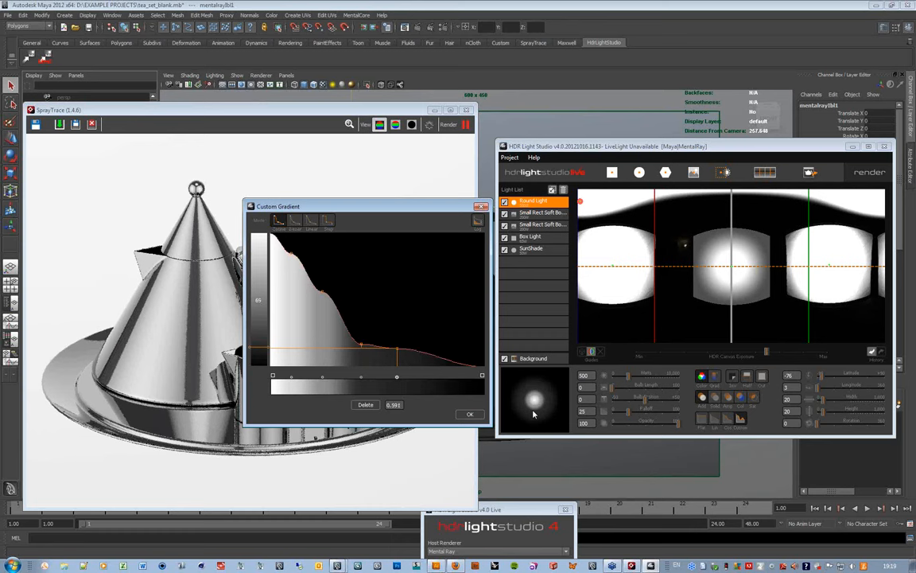
click(472, 414)
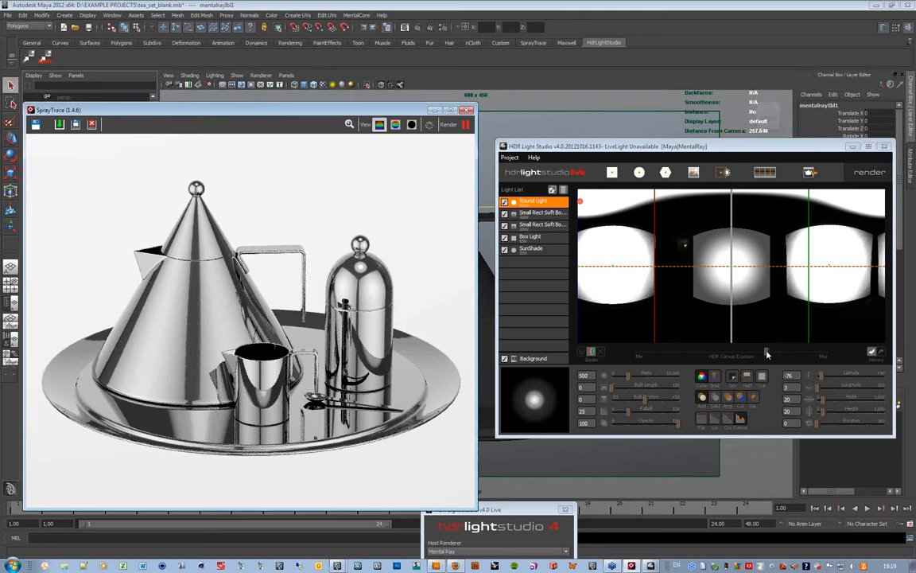
- Lower the HDR canvas exposure slightly, and add a box light at latitude 3, longitude 0
mouse_move(768, 355)
mouse_down()
mouse_move(784, 356)
mouse_move(750, 355)
mouse_up()
click(612, 173)
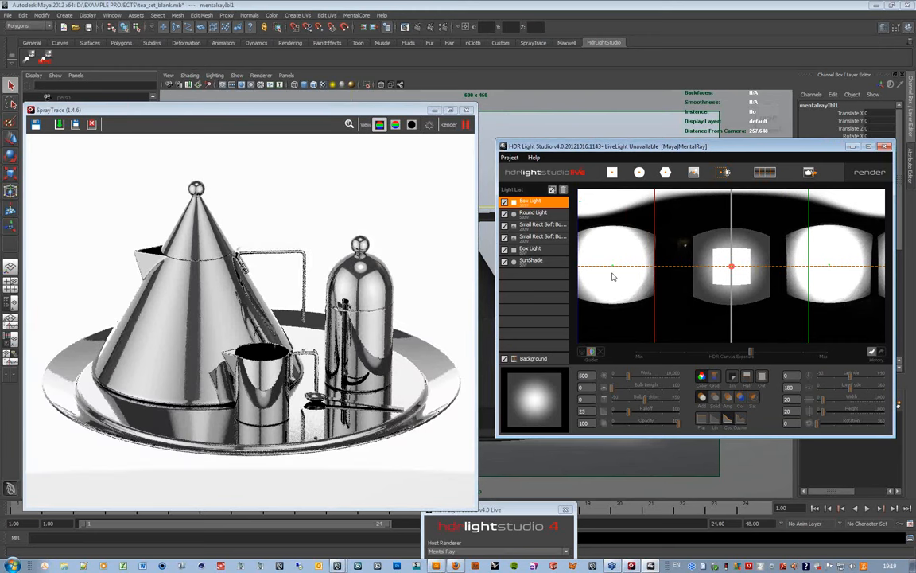
click(582, 270)
drag(580, 270, 578, 270)
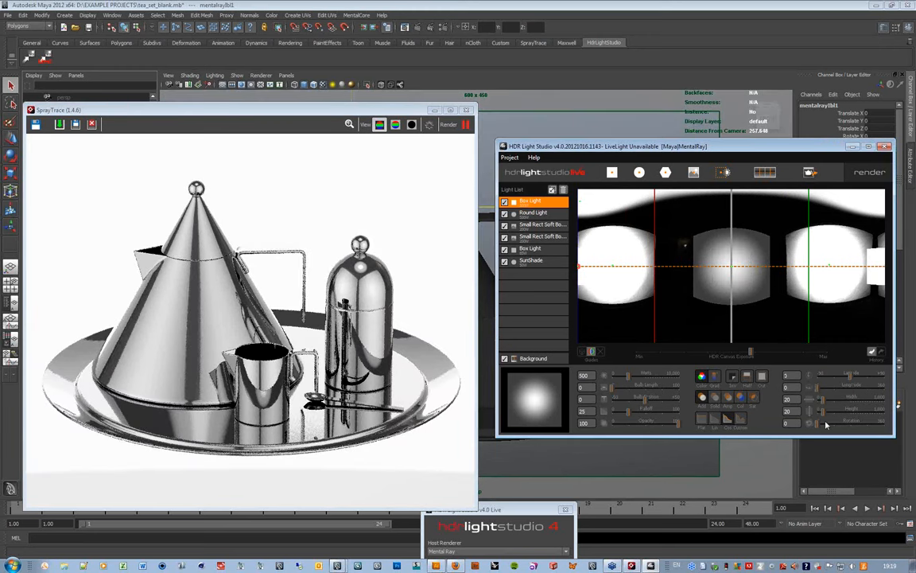
- Set the box light to width 42, height 67, falloff 0 and Amp blending, and position it at latitude 0, longitude 0
drag(822, 399, 831, 401)
drag(824, 413, 841, 414)
drag(626, 412, 611, 411)
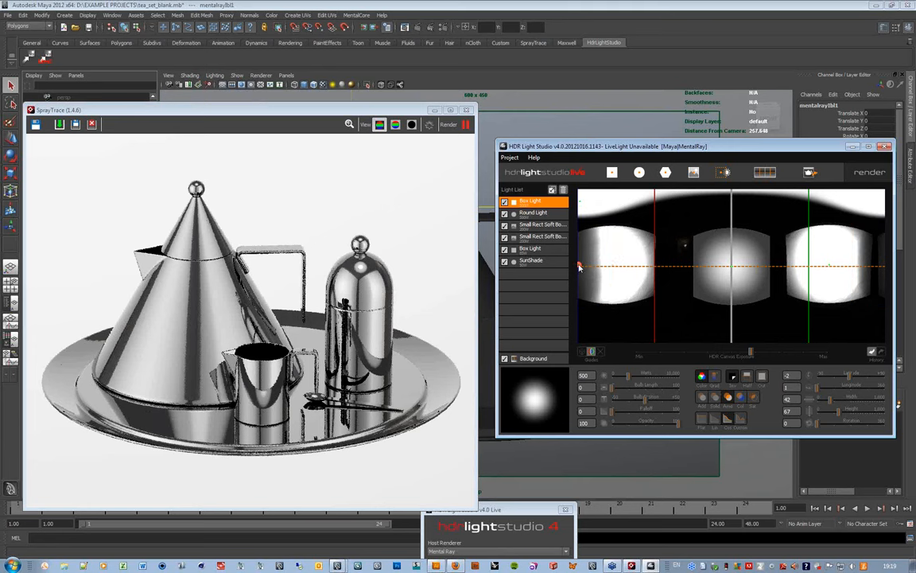
drag(579, 265, 619, 271)
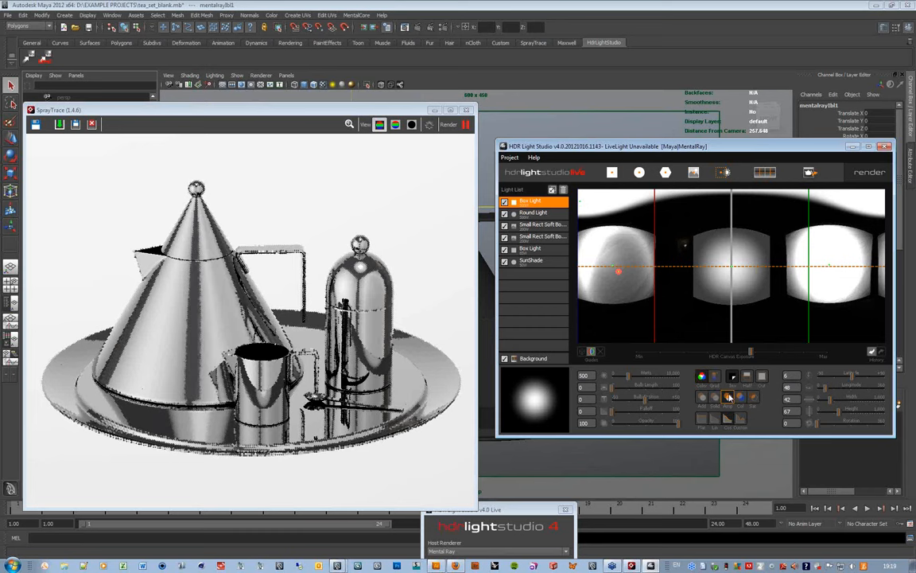
drag(617, 271, 582, 269)
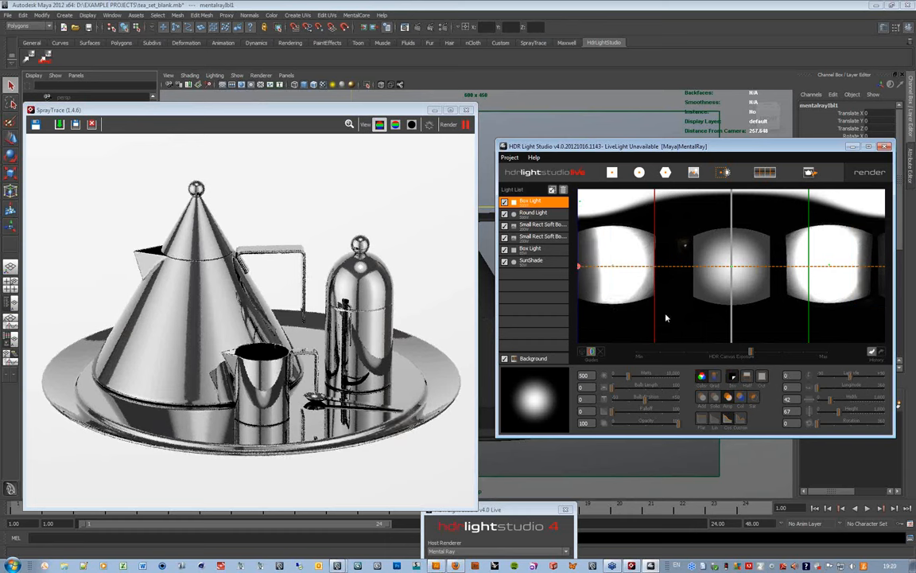
- Give the box light a custom Bezier gradient with a point at 0.269 and value 185
click(742, 419)
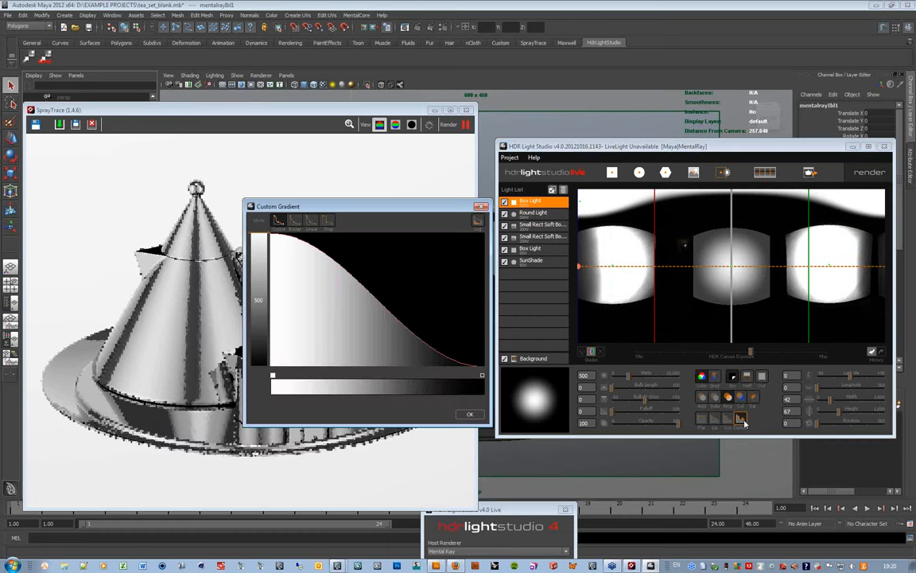
click(359, 285)
drag(359, 284, 328, 318)
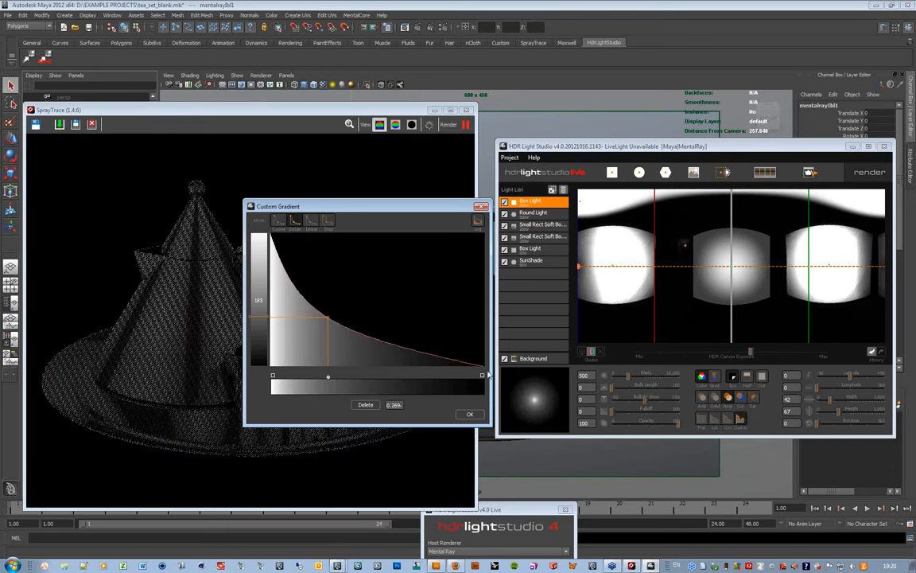
click(470, 416)
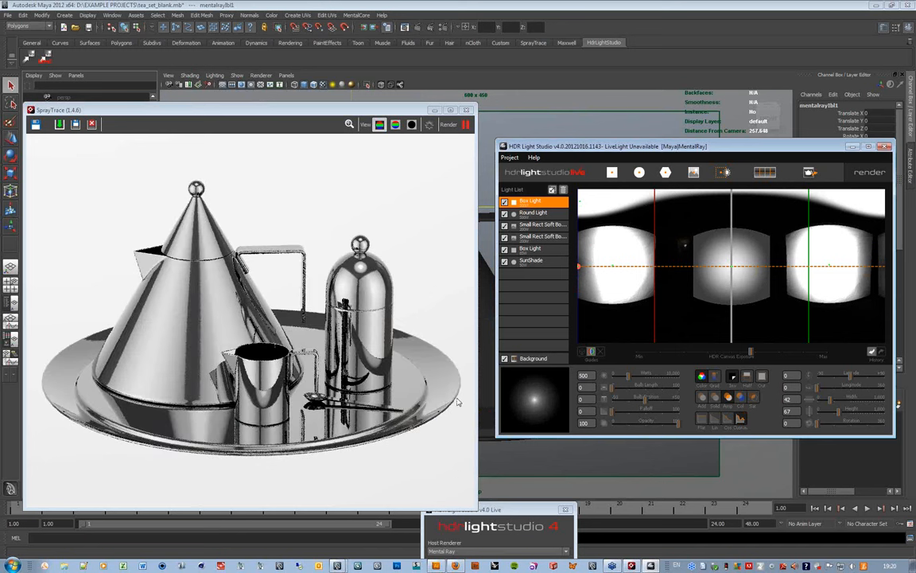
- Compare the render with the background off and on, and dim the HDRI background further in its settings
click(505, 359)
click(516, 339)
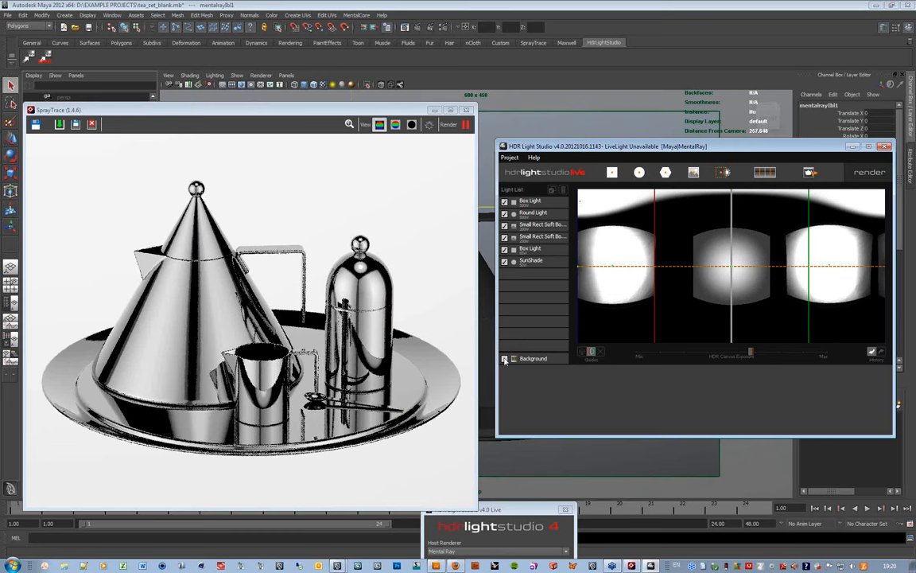
click(504, 359)
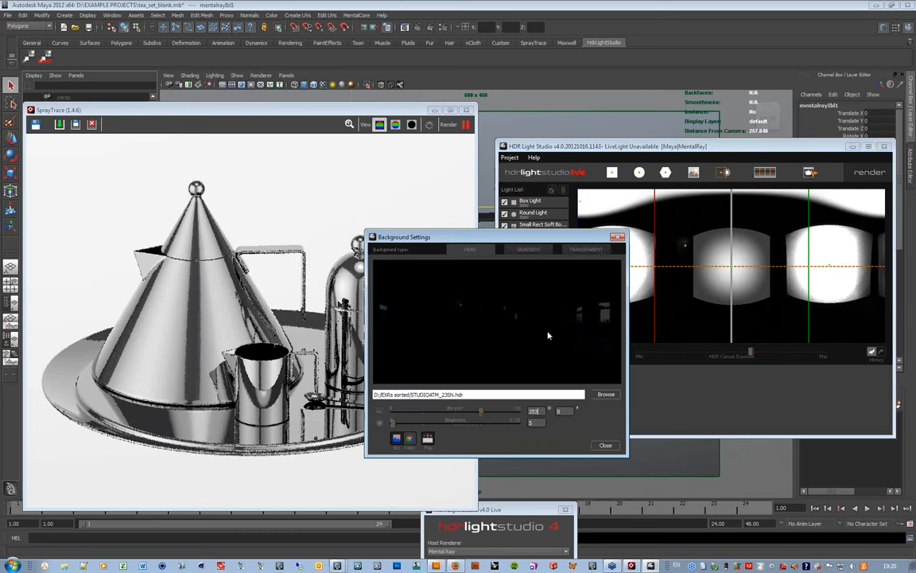
click(605, 446)
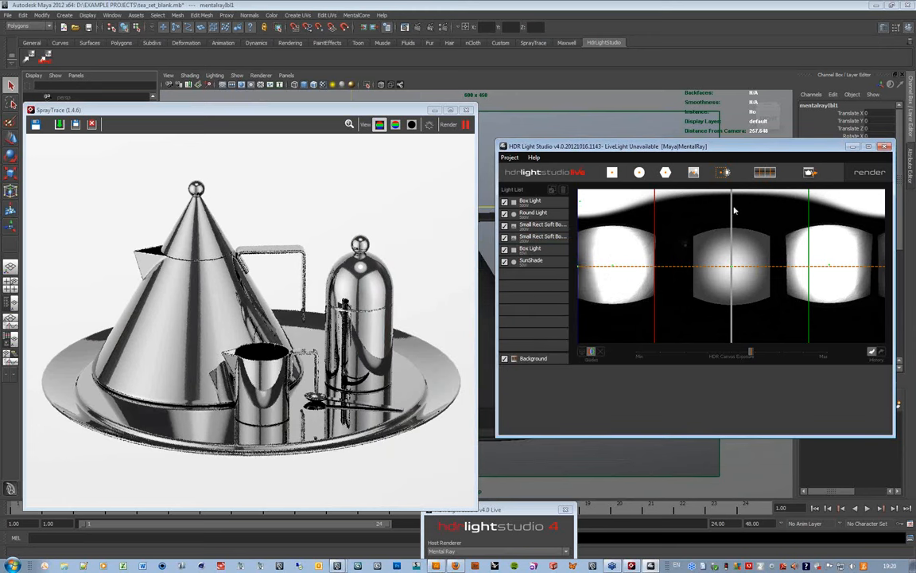
- Add a 51 by 51 box light with 0 watts at latitude -1, longitude 347, and place it last in the light list
click(732, 267)
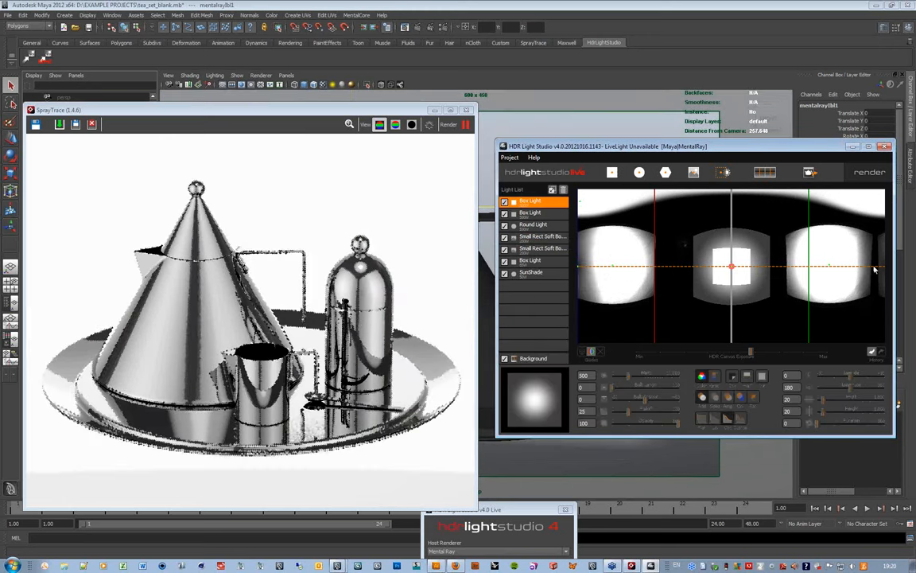
click(875, 268)
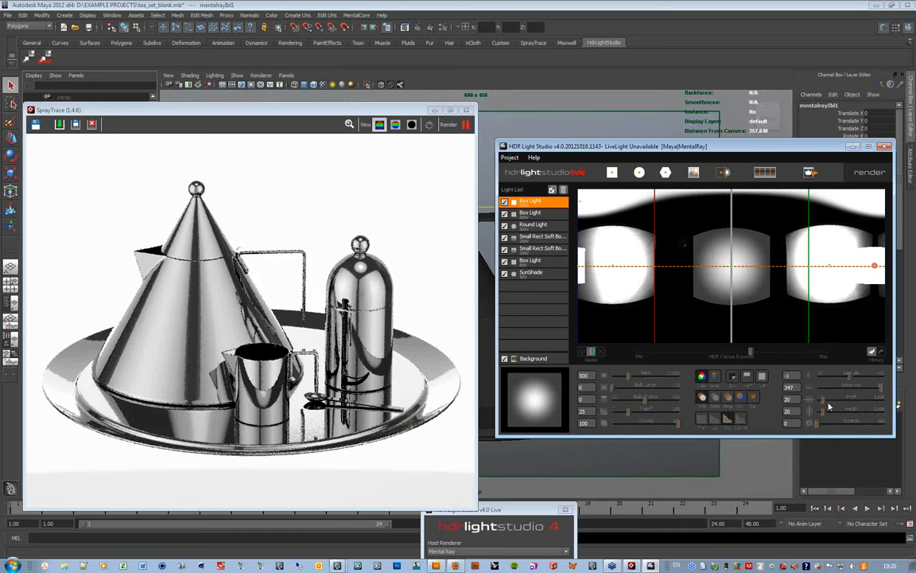
drag(829, 407, 833, 415)
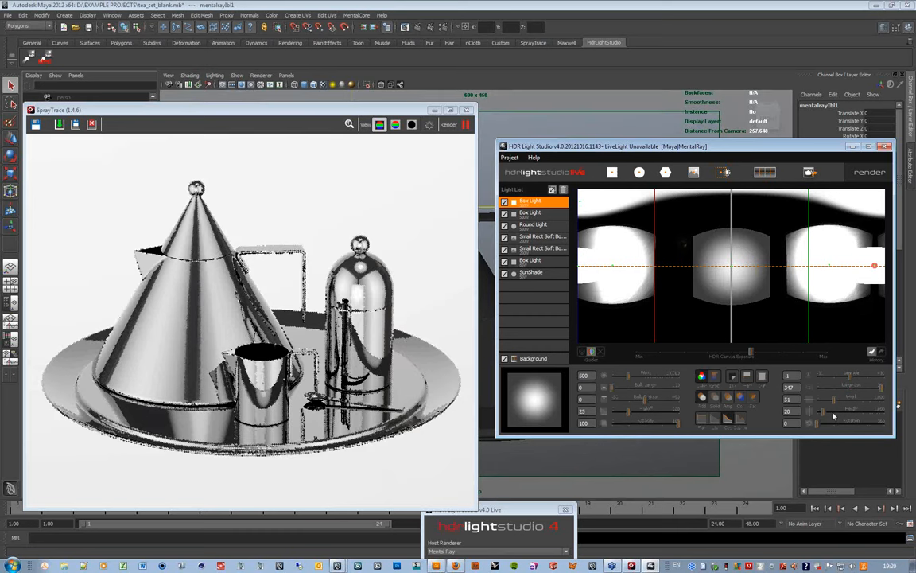
click(833, 413)
drag(628, 376, 610, 376)
drag(533, 204, 532, 279)
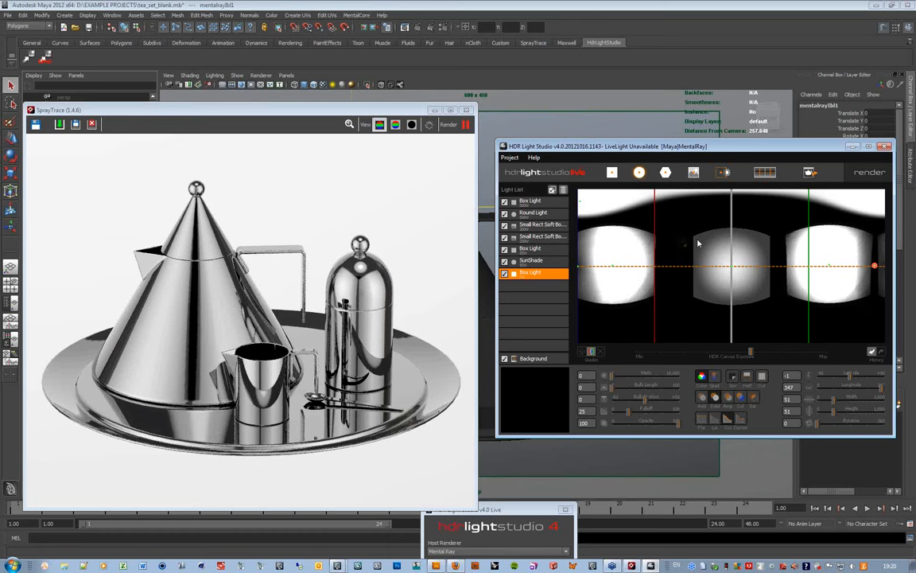
- Add a round light at latitude -20, longitude 180 with falloff 0, height 12, 171 watts and opacity 44
click(731, 245)
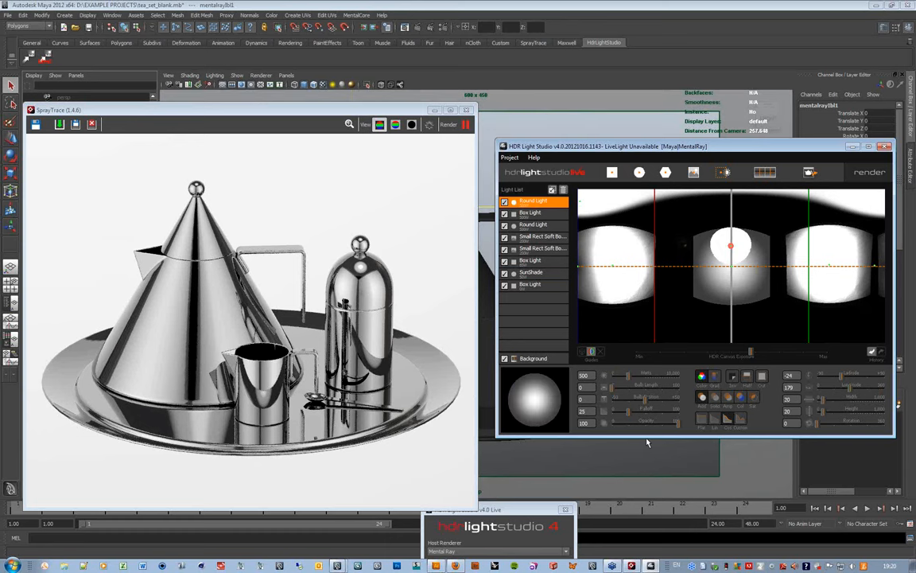
drag(628, 411, 611, 411)
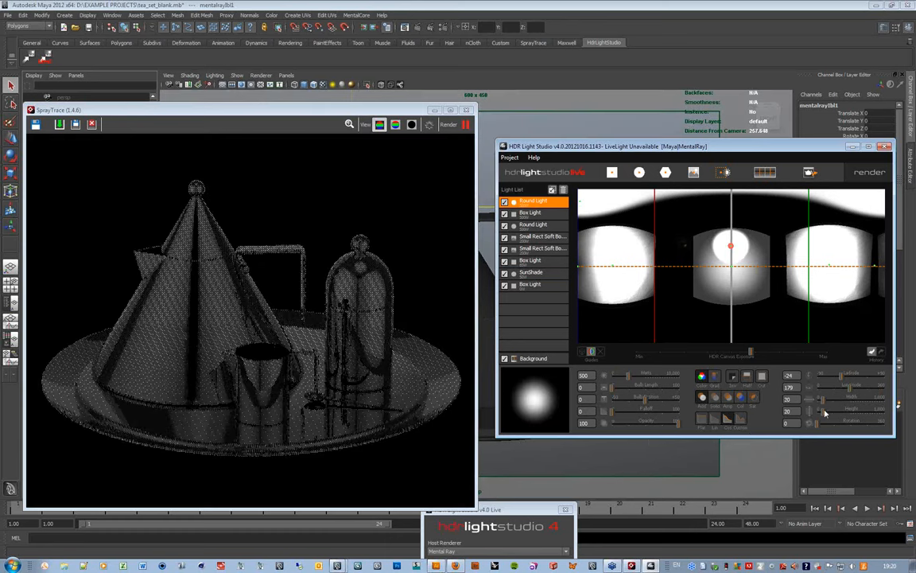
drag(825, 412, 821, 413)
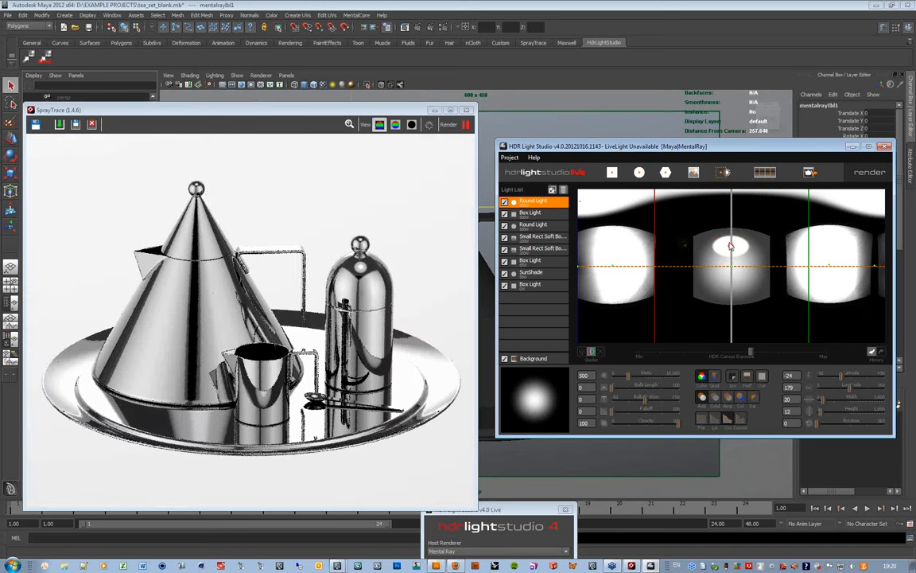
drag(731, 246, 734, 253)
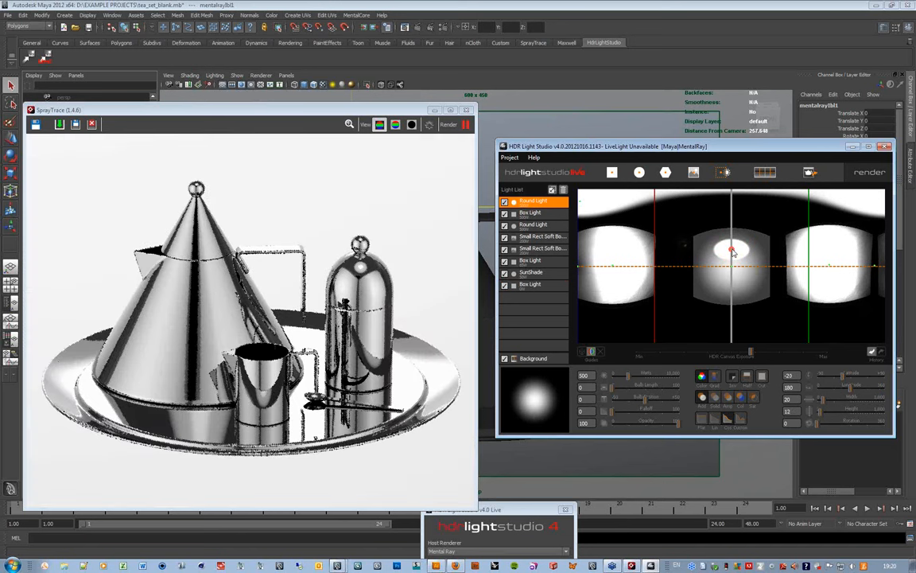
drag(628, 375, 620, 378)
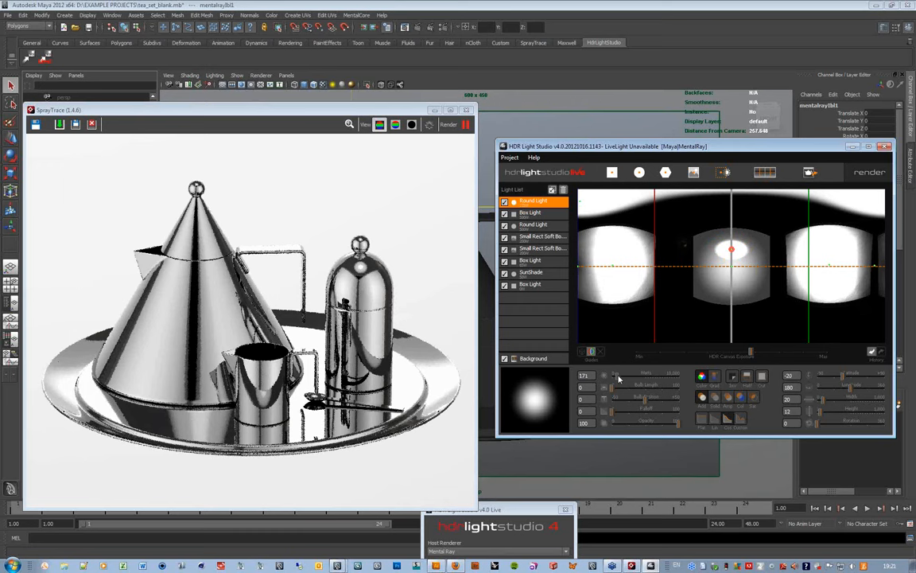
drag(678, 423, 643, 423)
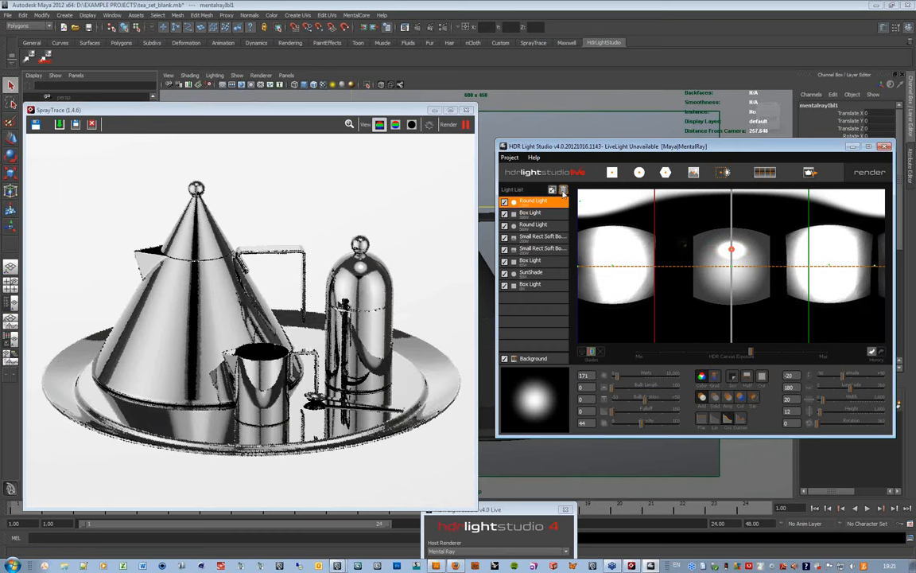
- Duplicate the new round light, and lower the HDR canvas exposure
click(563, 191)
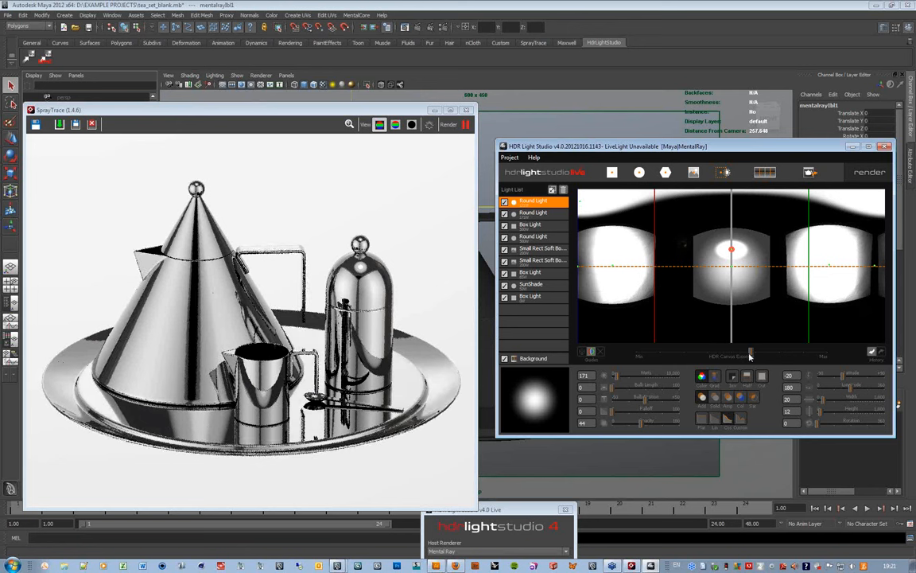
drag(750, 356, 694, 358)
click(688, 360)
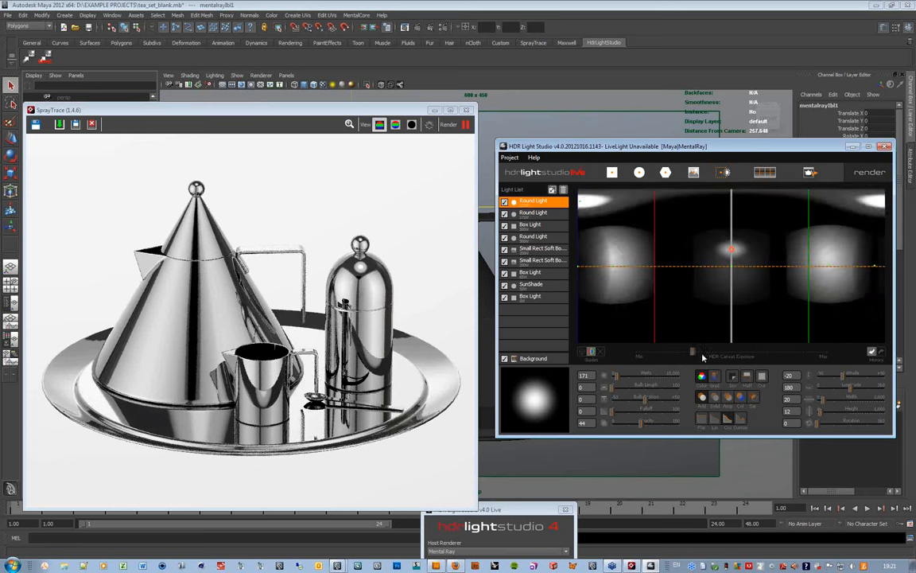
- Adjust the HDR canvas exposure, and add a round light at latitude -17, longitude 294 with falloff 0 and Amp blending
mouse_move(702, 355)
mouse_down()
mouse_move(760, 355)
mouse_move(701, 360)
mouse_up()
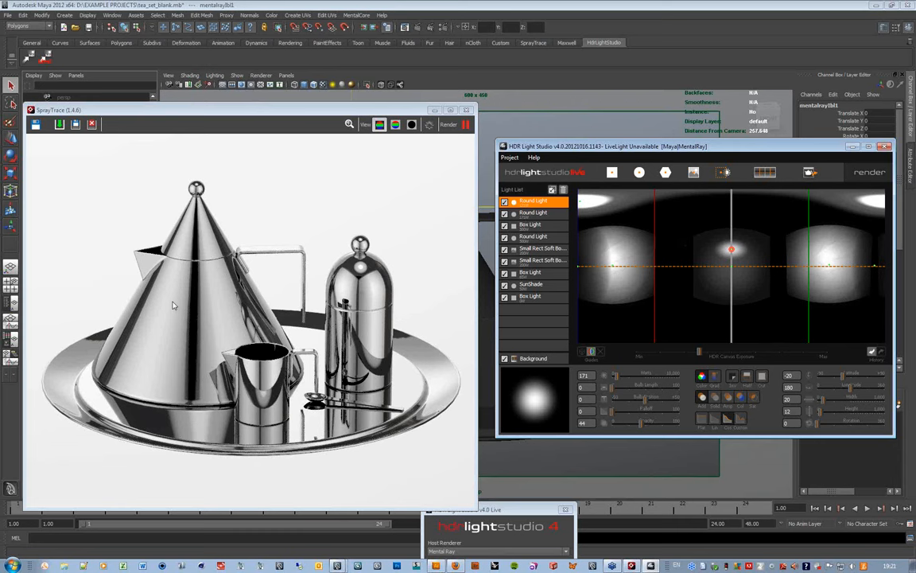
click(639, 173)
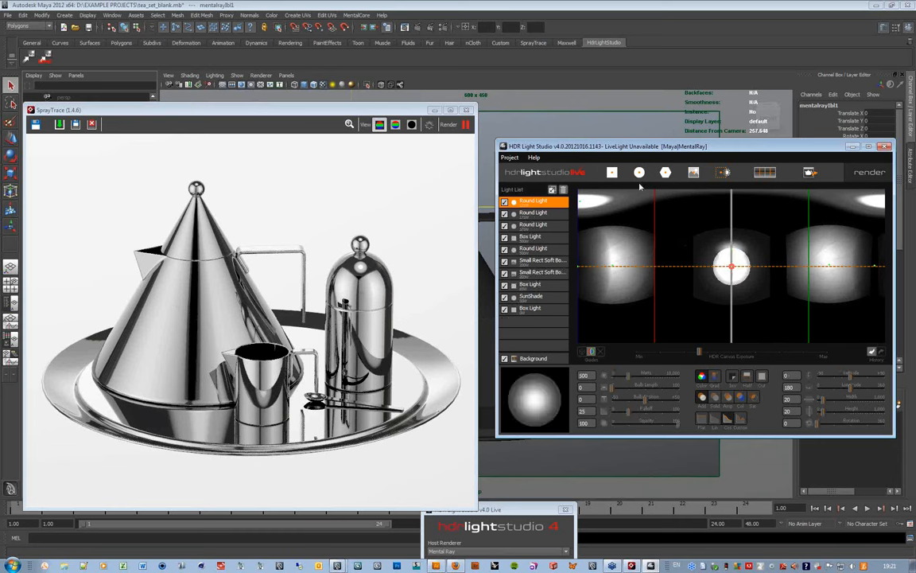
click(615, 250)
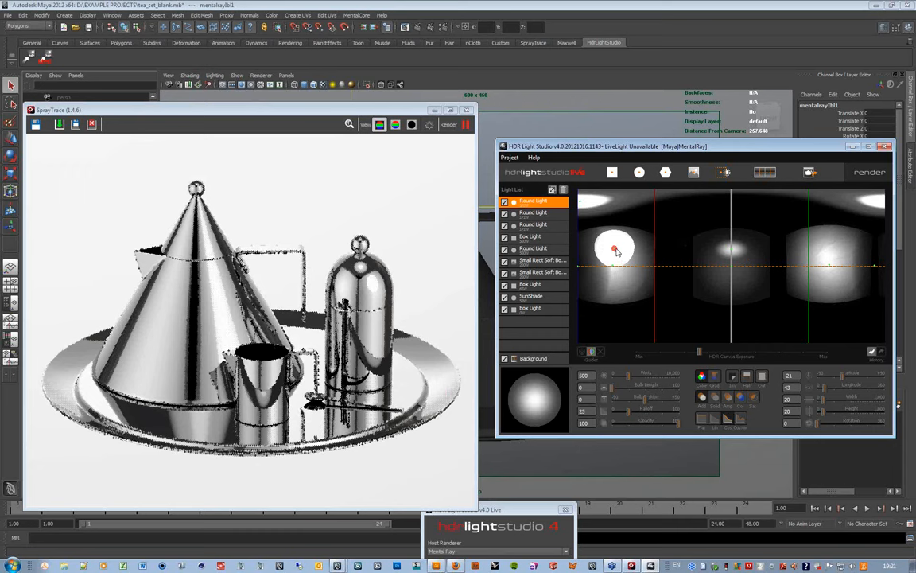
click(830, 253)
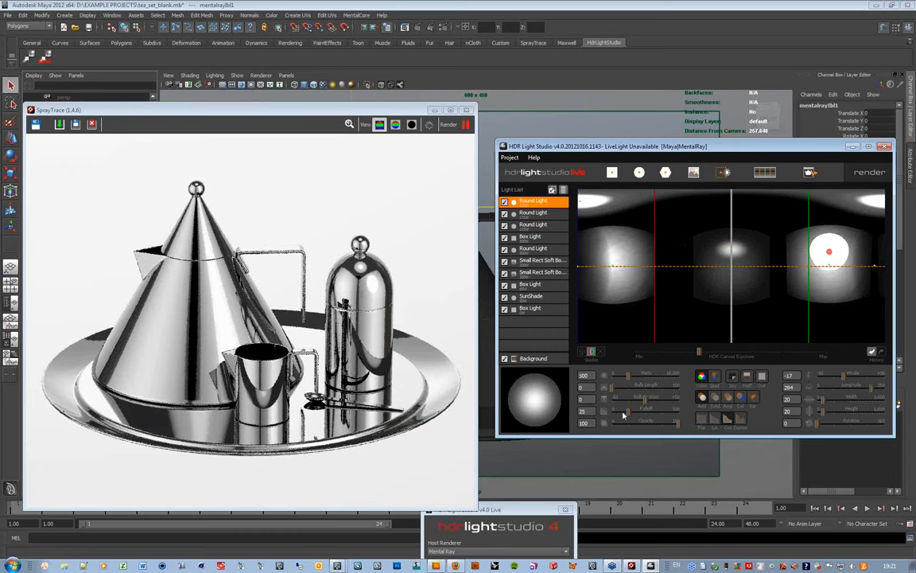
drag(625, 413, 610, 412)
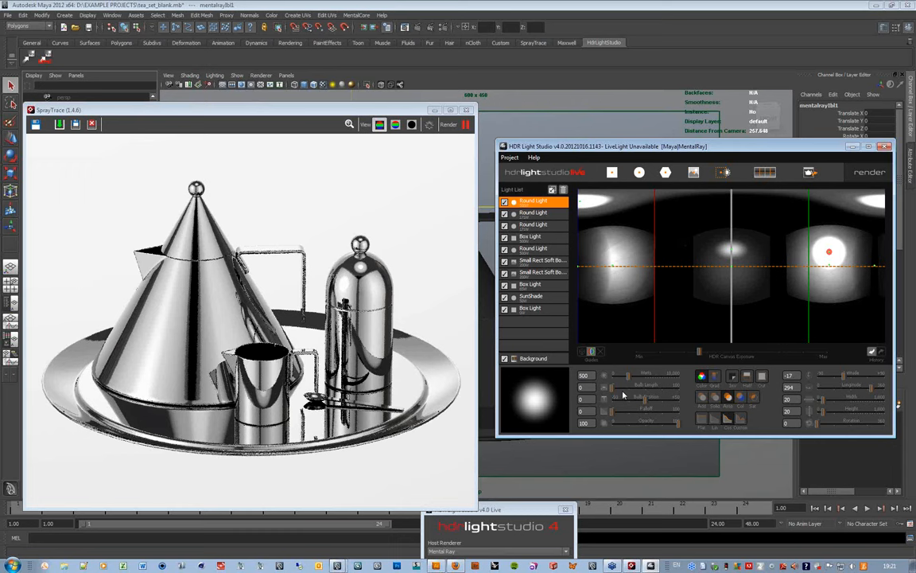
- Set the new round light to 371 watts and reposition it at latitude -28, longitude 288
drag(628, 375, 620, 381)
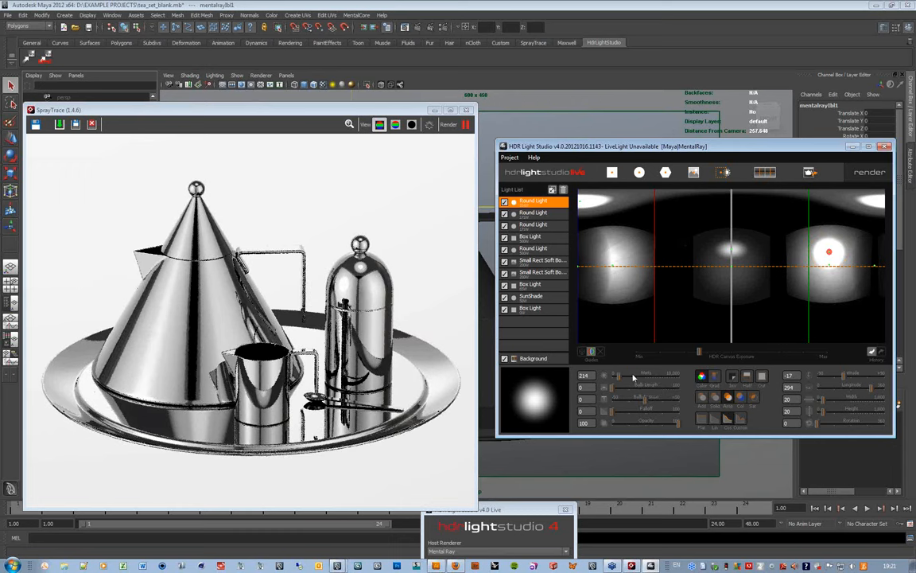
drag(633, 377, 625, 379)
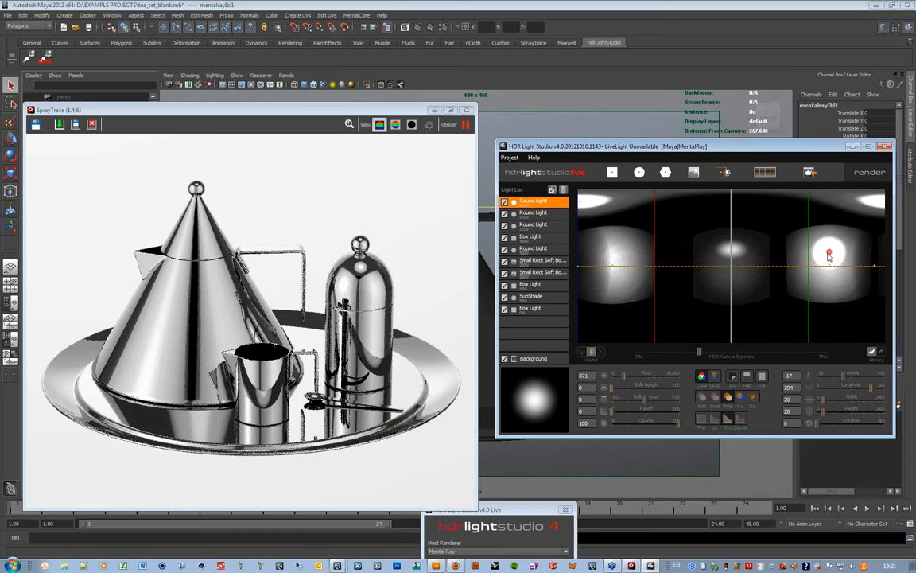
drag(829, 256, 827, 227)
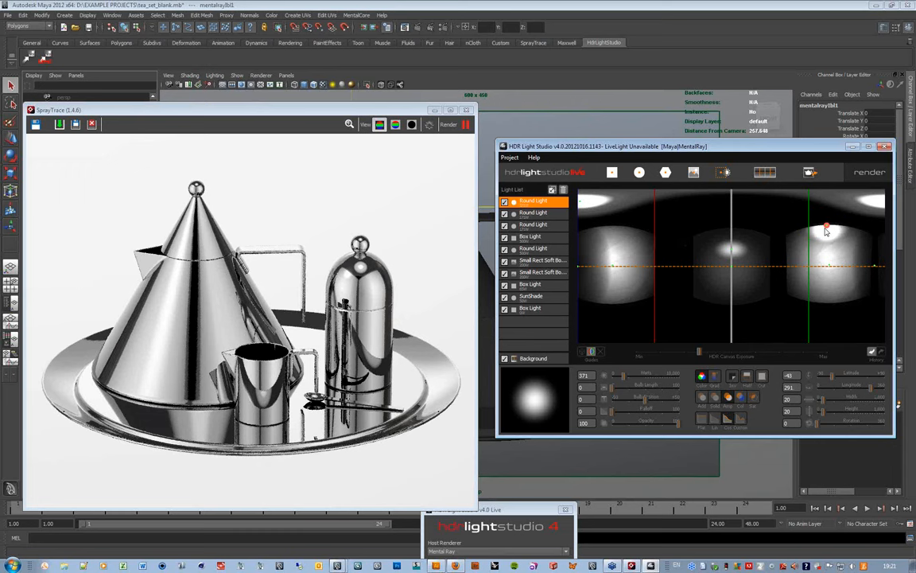
drag(825, 231, 825, 245)
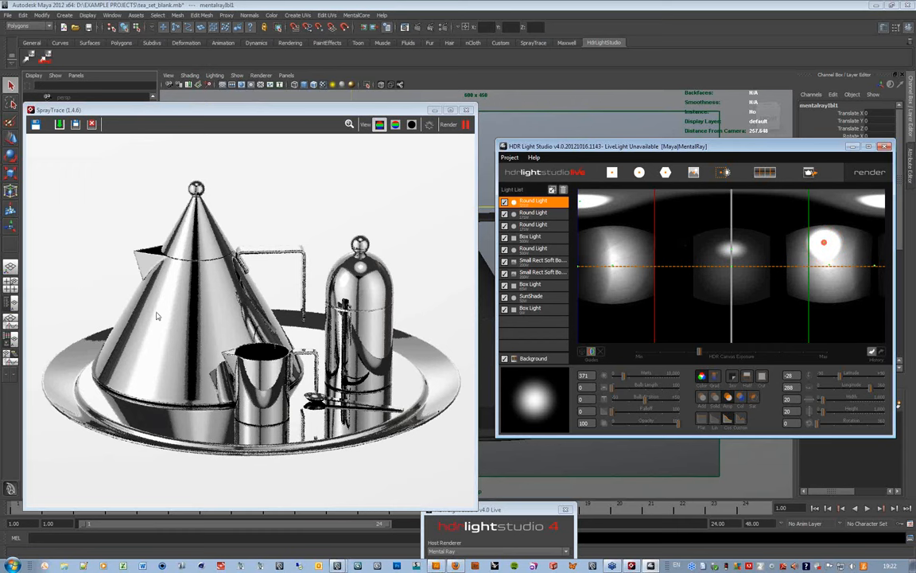
- Show the tea set render on a transparent background and save it to the Desktop as the PNG file tea_final
click(396, 125)
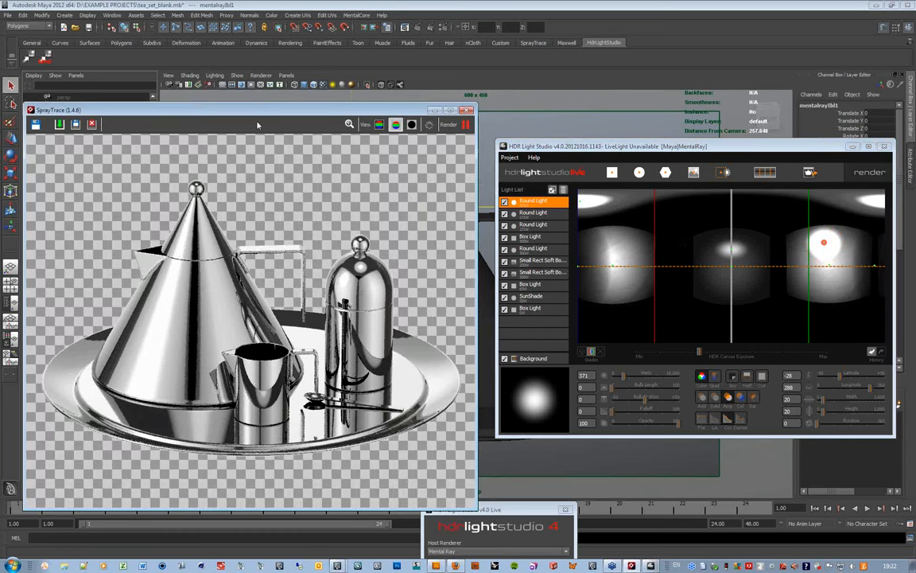
click(35, 125)
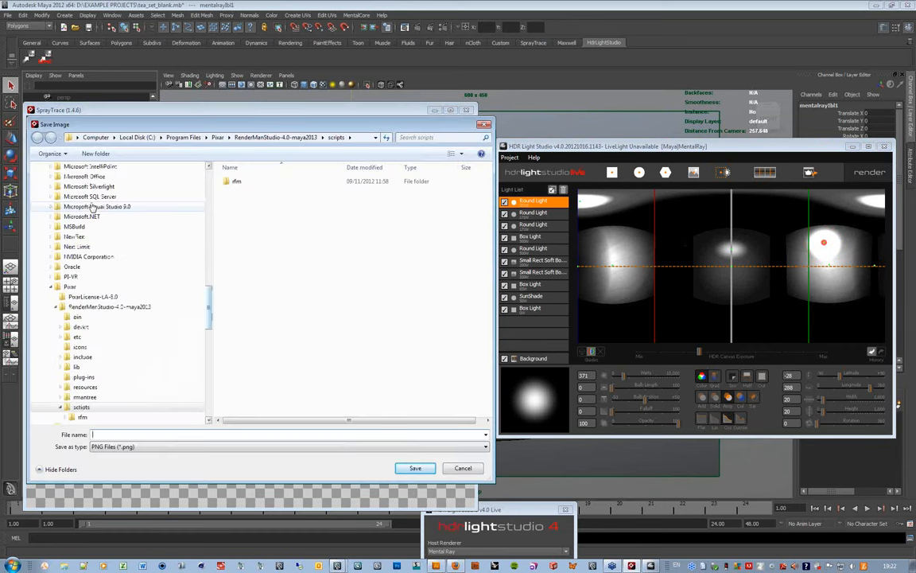
scroll(210, 180, up, 10)
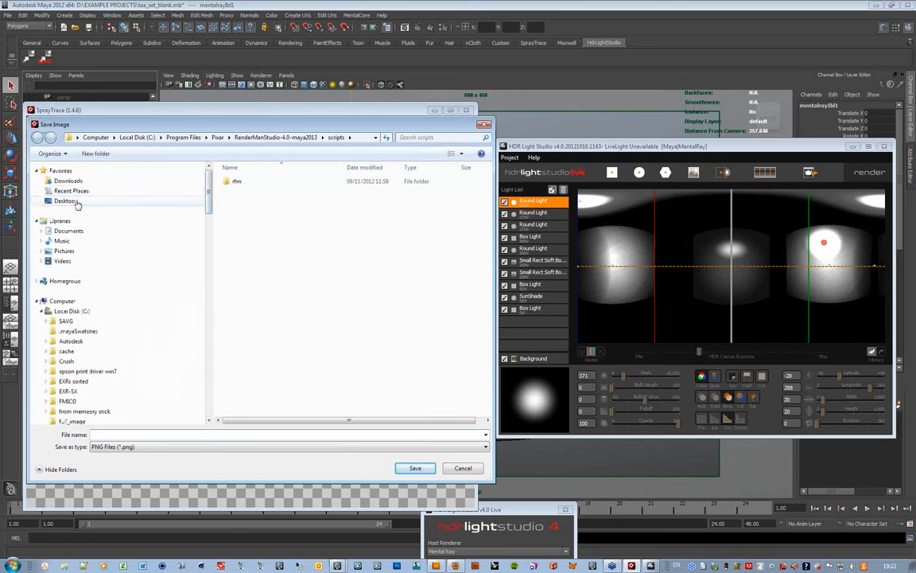
click(63, 201)
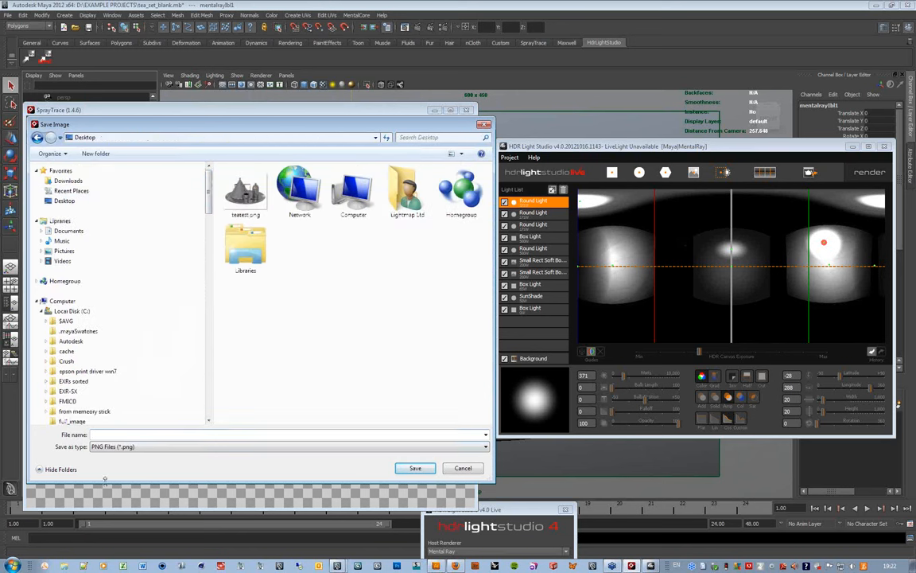
click(97, 434)
text(tea_final)
click(415, 469)
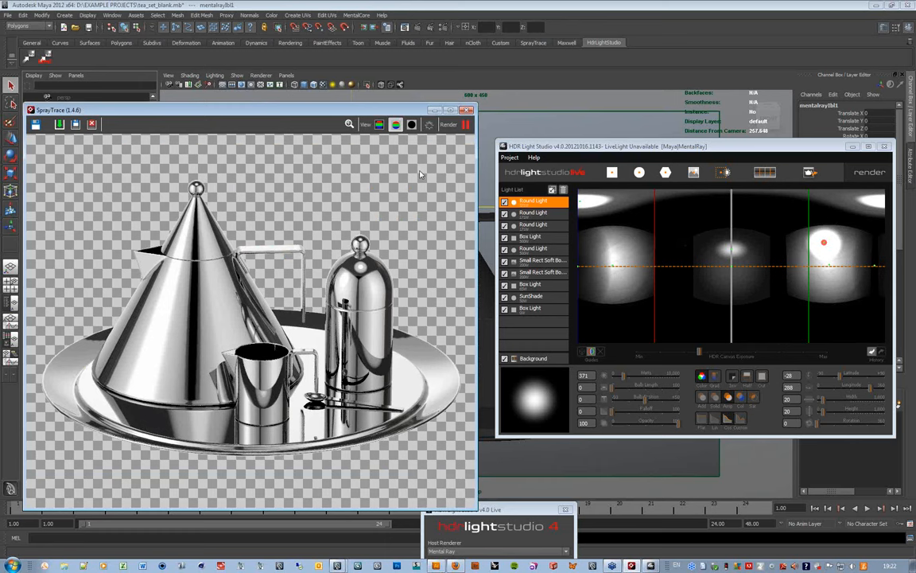
- Close the SprayTrace and HDR Light Studio windows, minimize Maya, and switch to the catalog layout in Illustrator
click(467, 111)
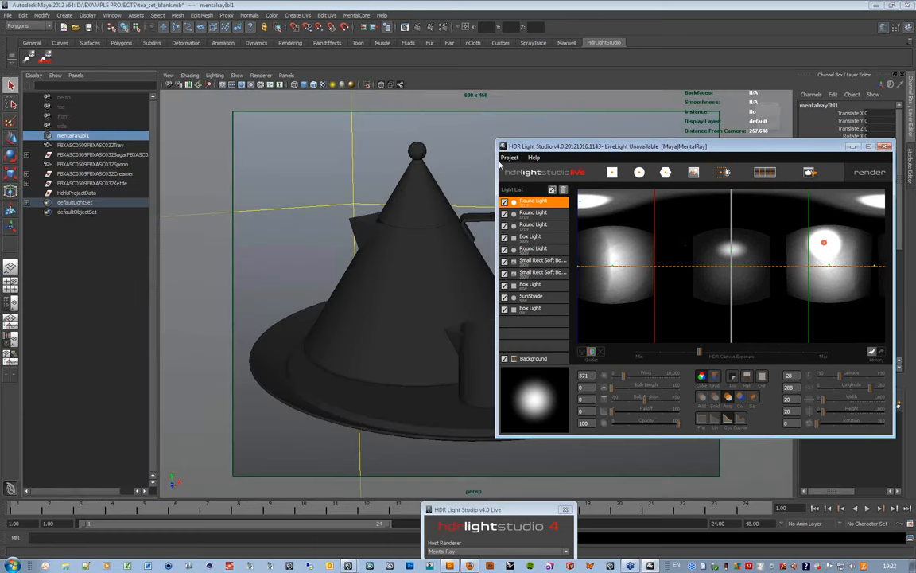
drag(509, 146, 401, 137)
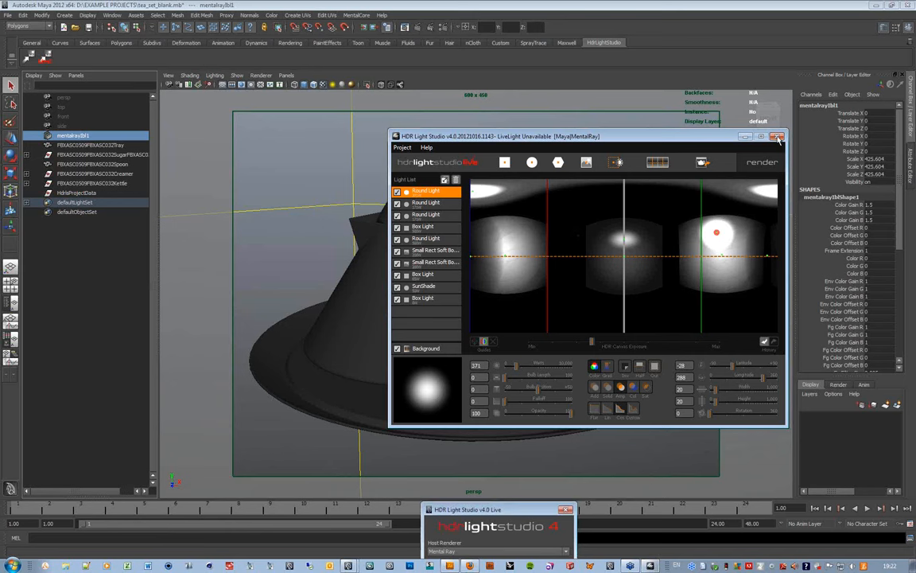
click(777, 138)
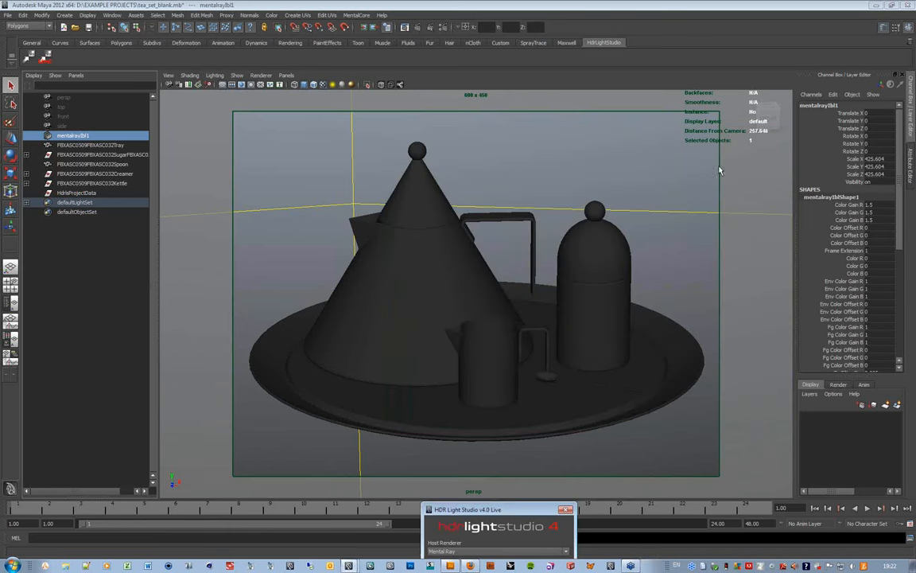
click(876, 6)
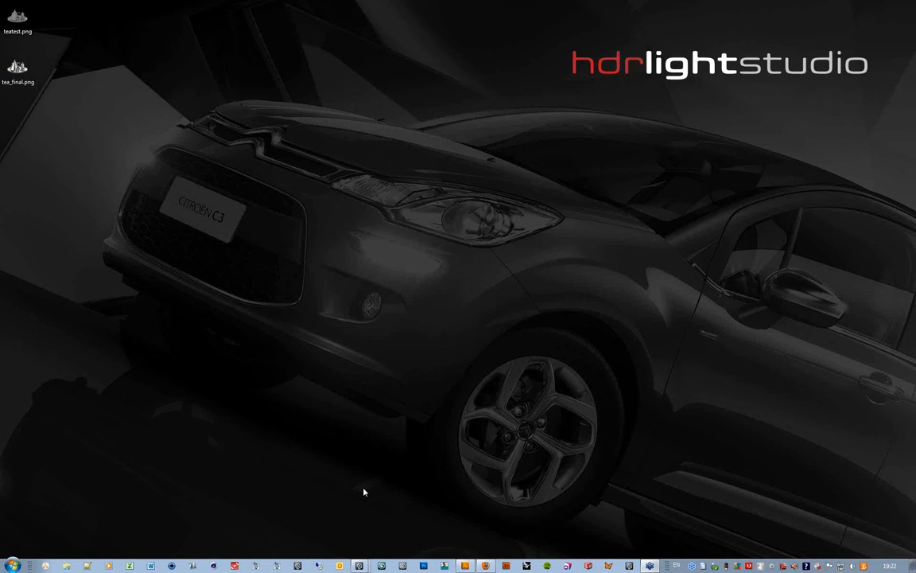
click(466, 565)
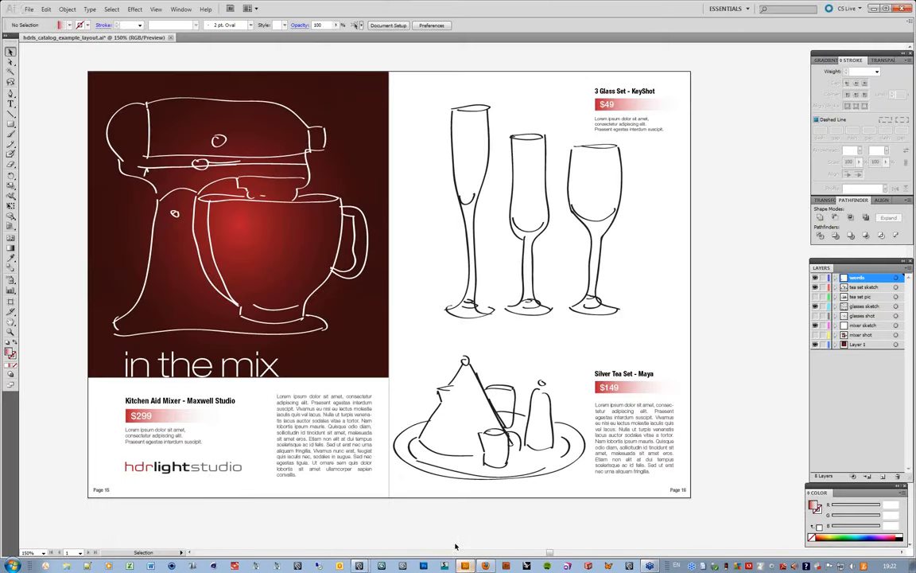
- Place tea_final.png from the Desktop into the catalog layout and scale it to 25%
click(29, 8)
click(68, 191)
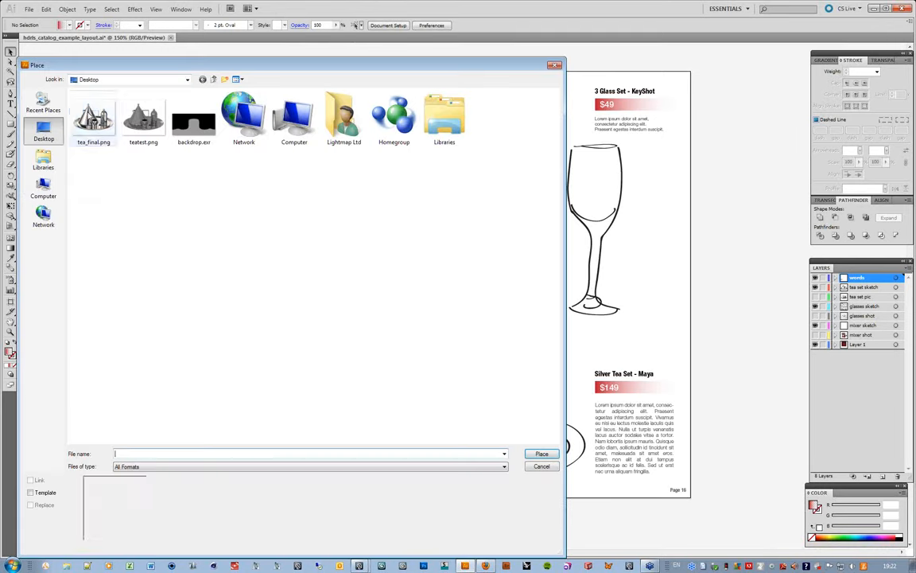
click(93, 120)
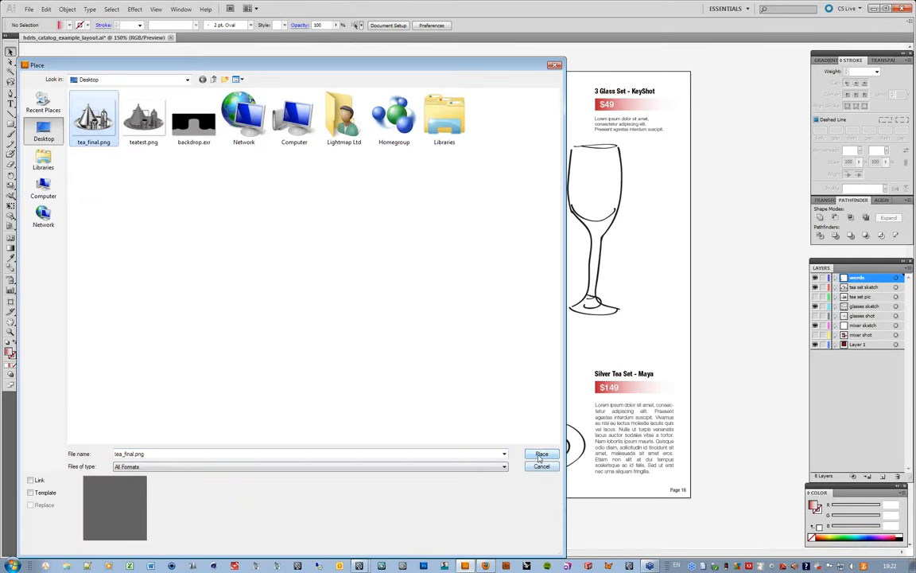
click(541, 456)
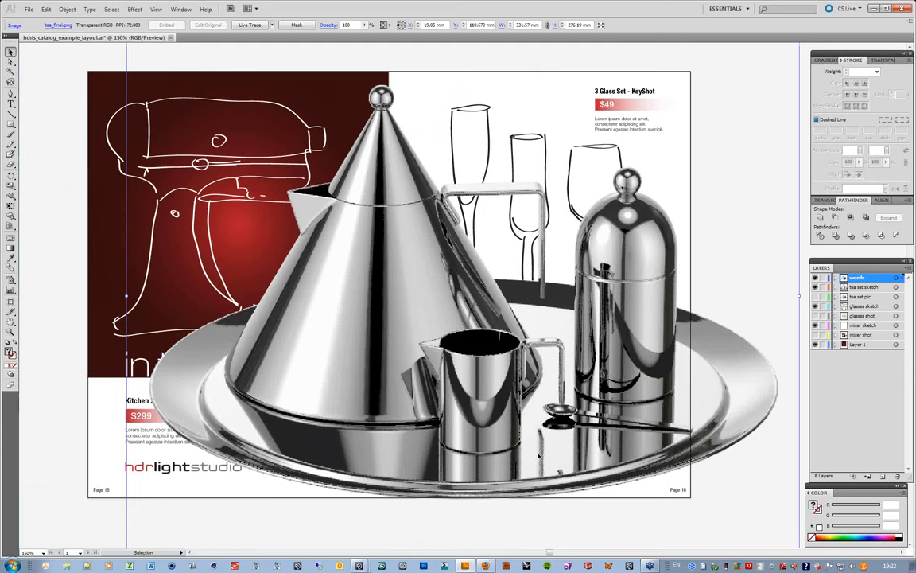
double_click(10, 185)
text(25)
key(Return)
key(v)
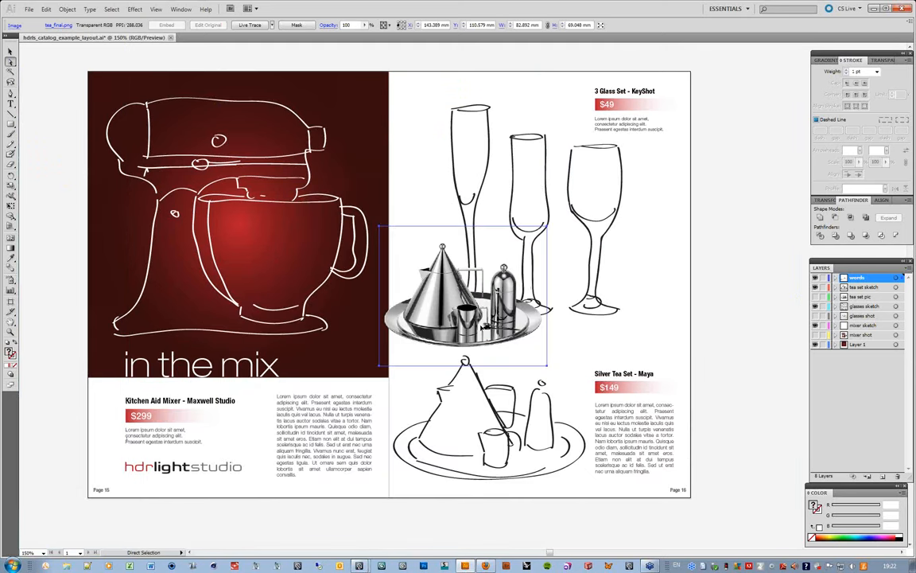
- Move the placed tea set image over the tea set sketch and enlarge it proportionally to match the sketch's size
drag(481, 327, 508, 451)
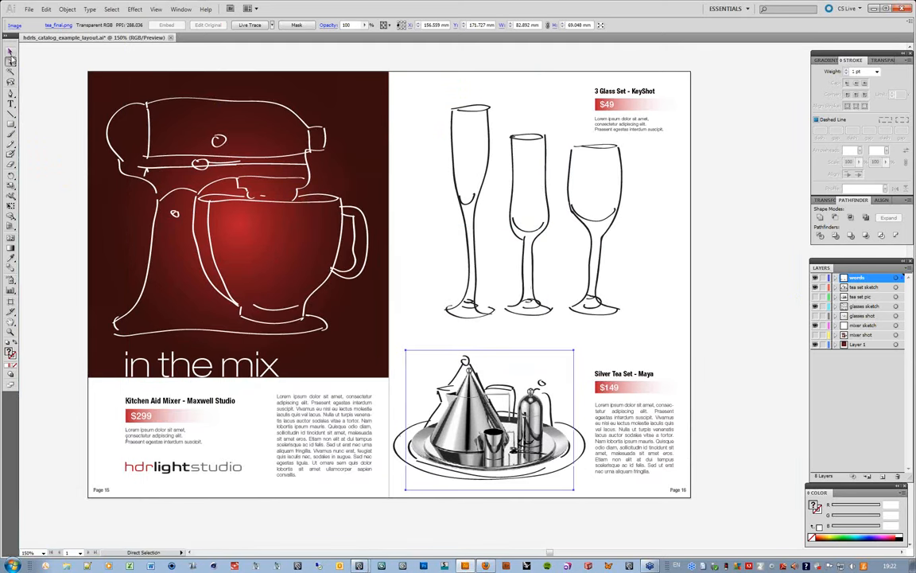
alt+shift+drag(573, 349, 590, 336)
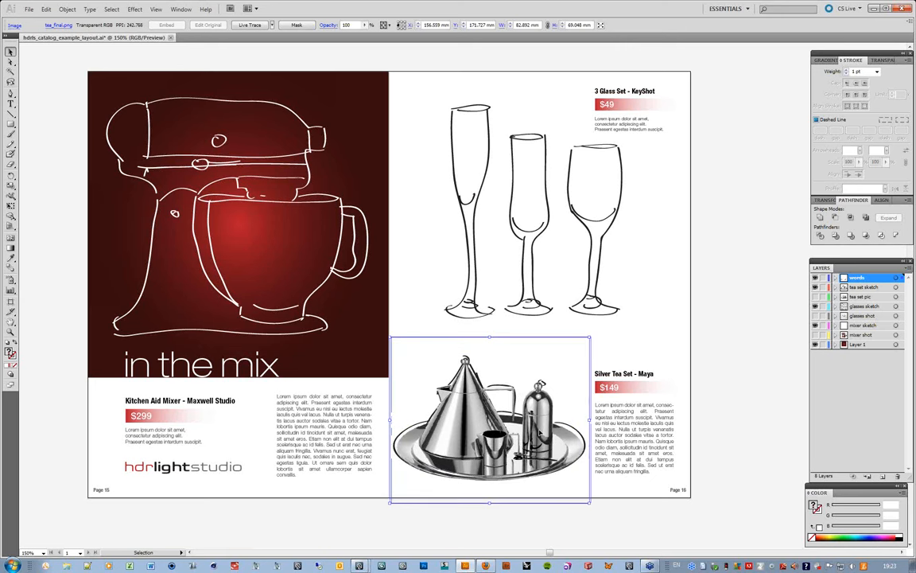
drag(541, 432, 542, 429)
alt+shift+drag(592, 335, 595, 334)
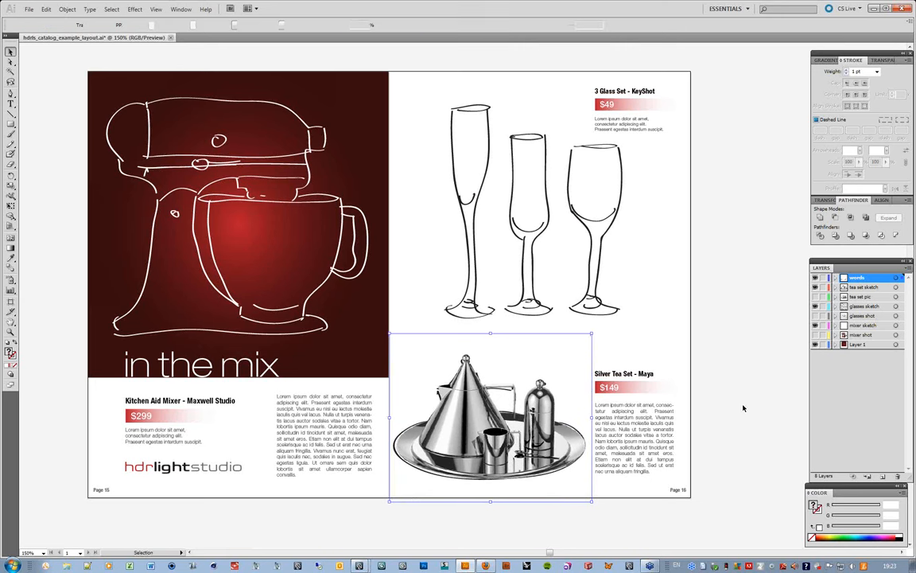
- Deselect the image and hide the tea set sketch layer to check the finished tea set on the page
click(668, 363)
click(817, 288)
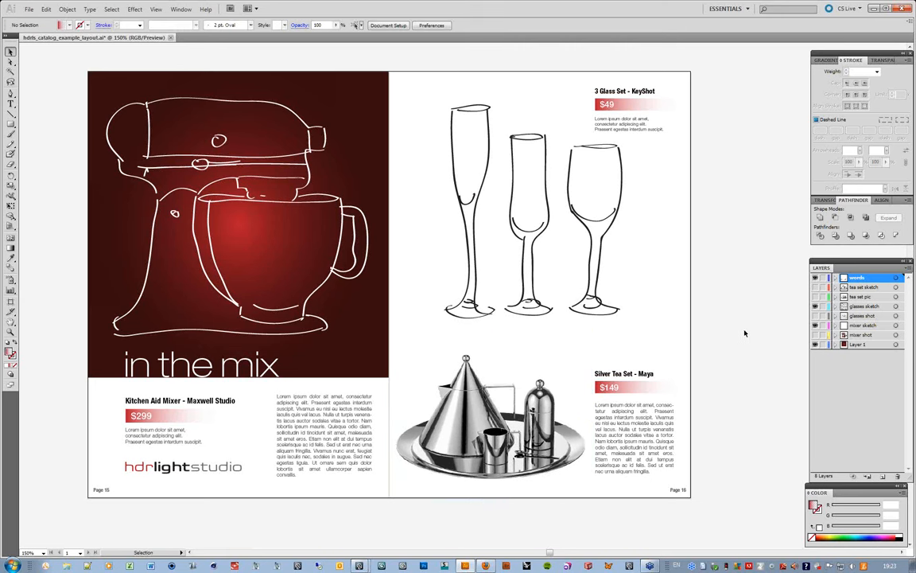
key(space)
drag(536, 425, 534, 441)
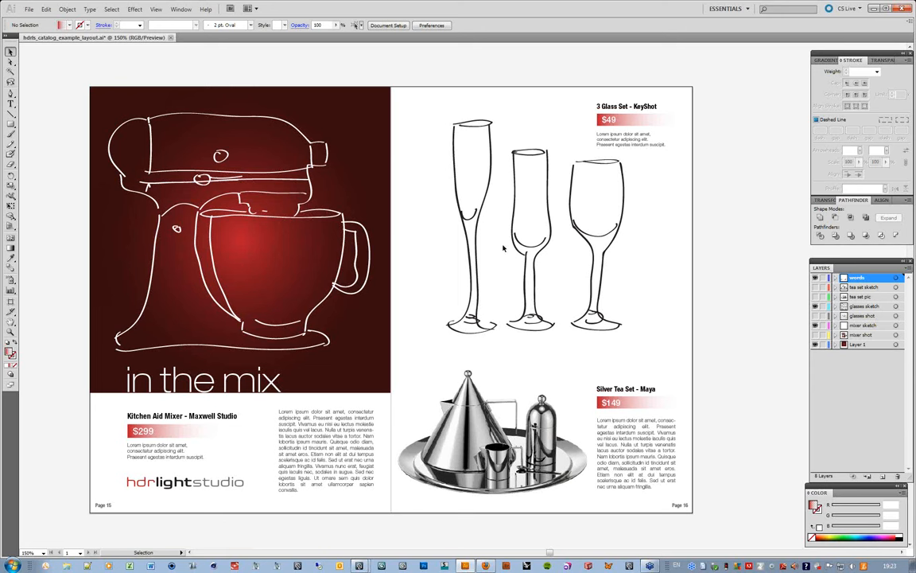
- Minimize Illustrator, start KeyShot 3 64, and ignore the offered 3.3.33 software update
click(874, 9)
click(12, 564)
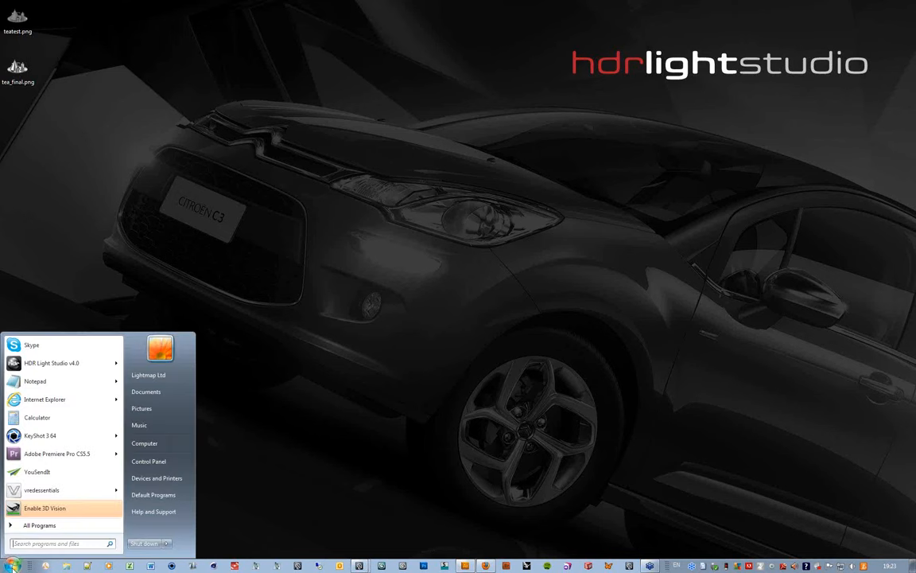
click(48, 436)
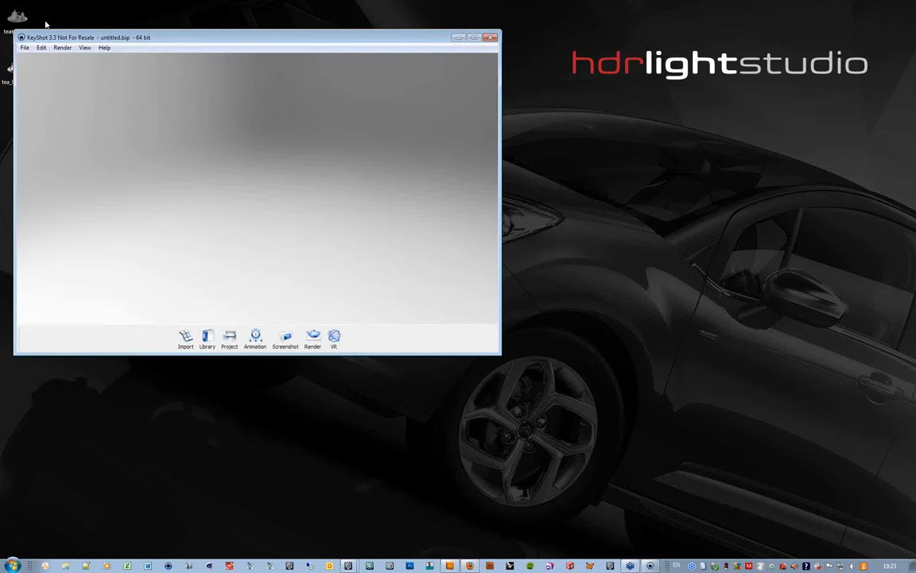
click(410, 300)
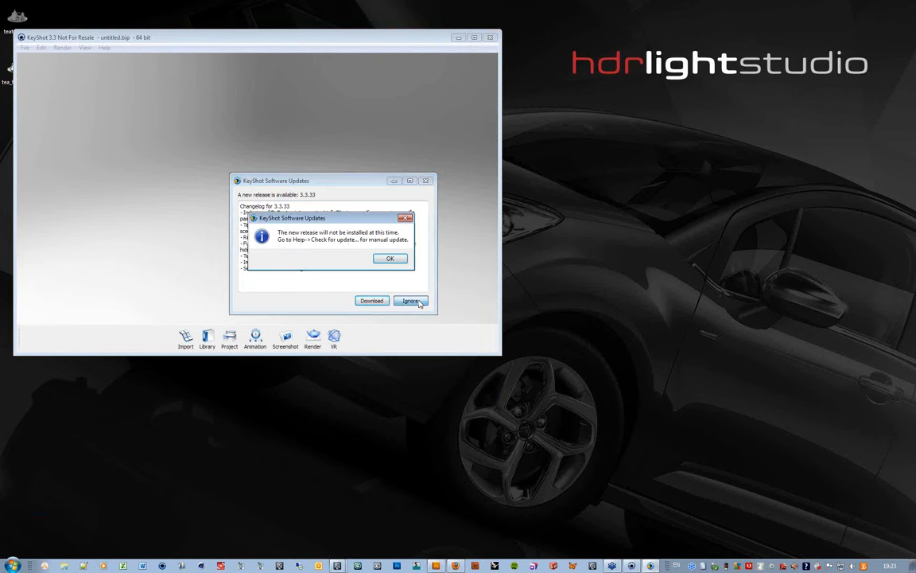
click(390, 258)
- Open the recent scene set of glasses_blank.bip from the EXAMPLE PROJECTS folder
click(26, 49)
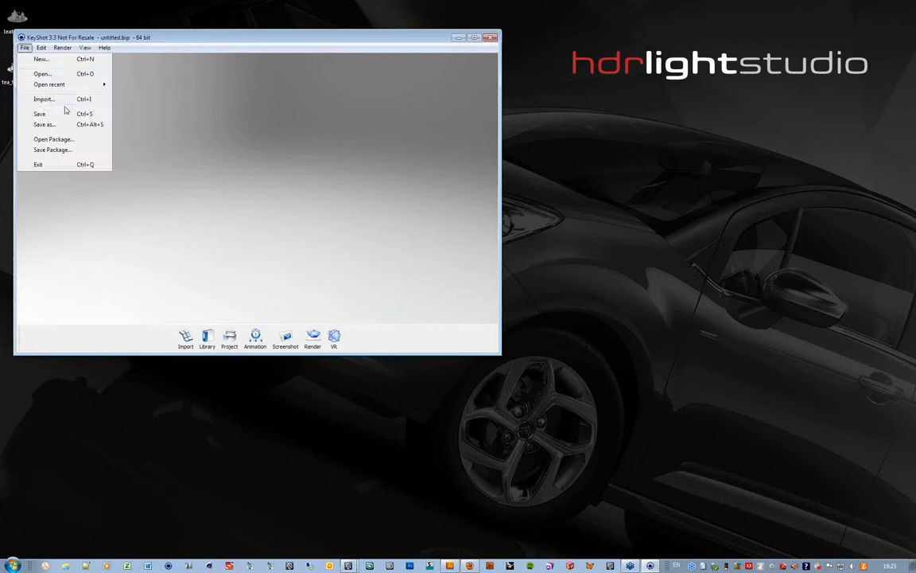
mouse_move(74, 88)
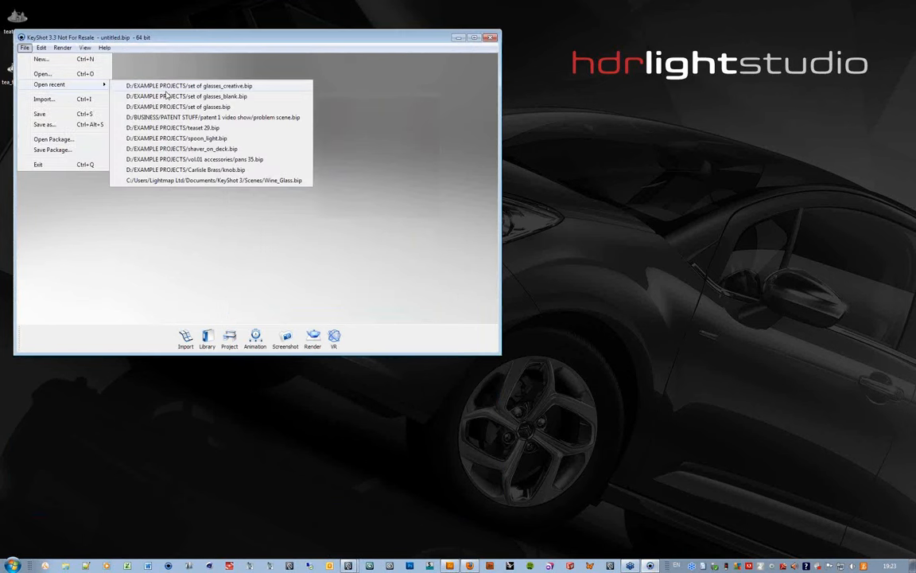
mouse_move(152, 94)
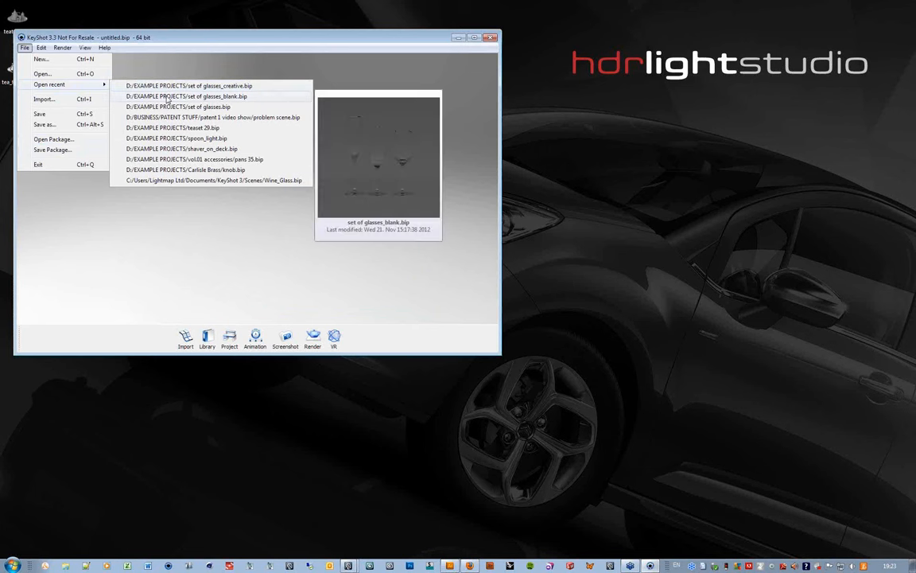
click(307, 95)
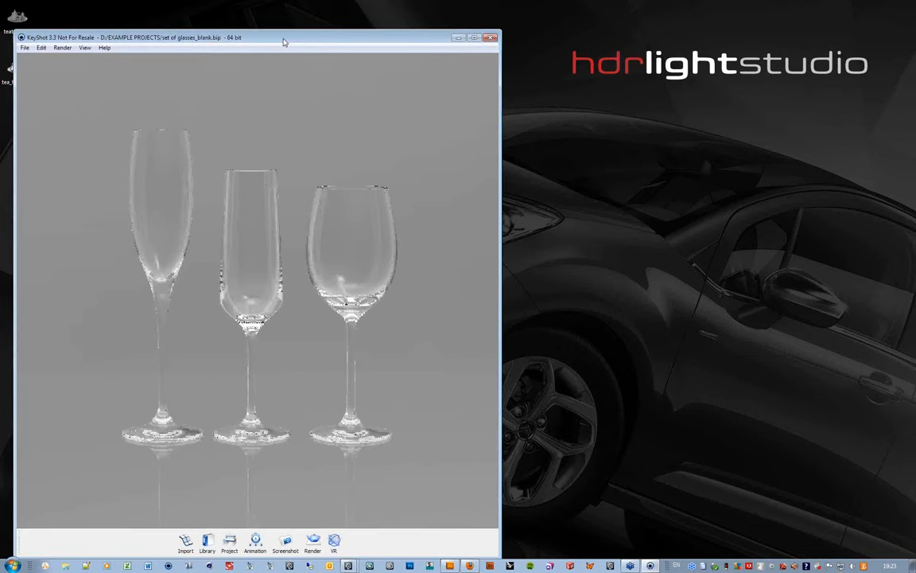
- Position the KeyShot window, show the project's environment settings, and start editing startup.hdr in HDR Light Studio
drag(284, 42, 275, 17)
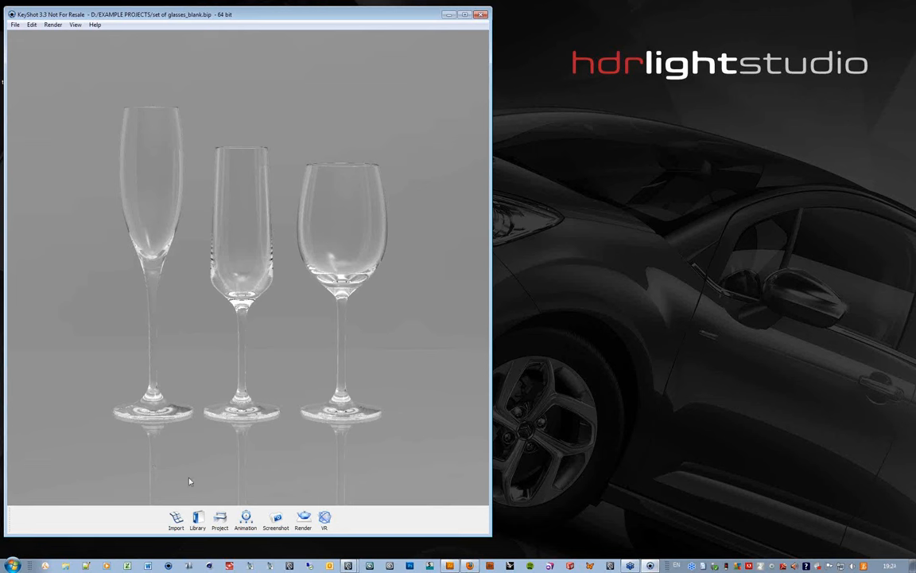
click(220, 520)
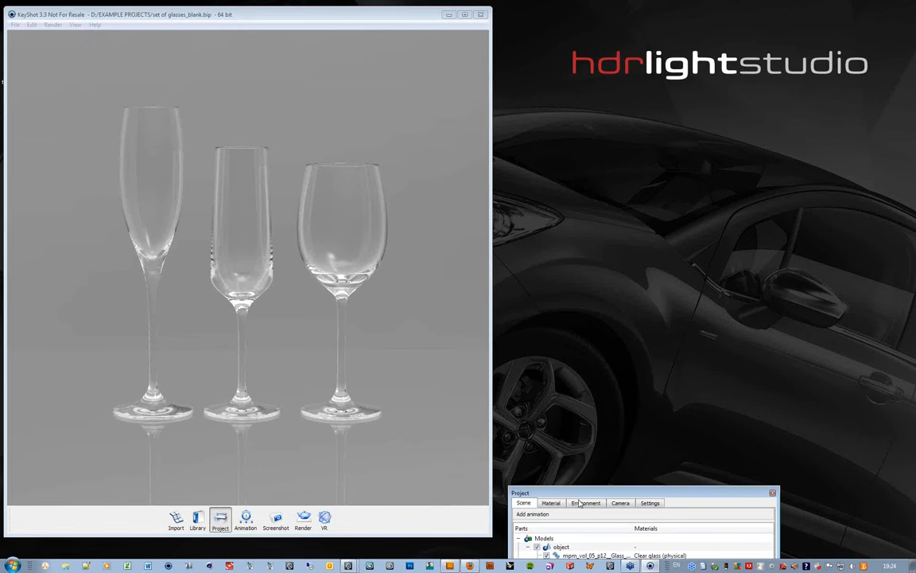
drag(582, 494, 587, 306)
click(591, 316)
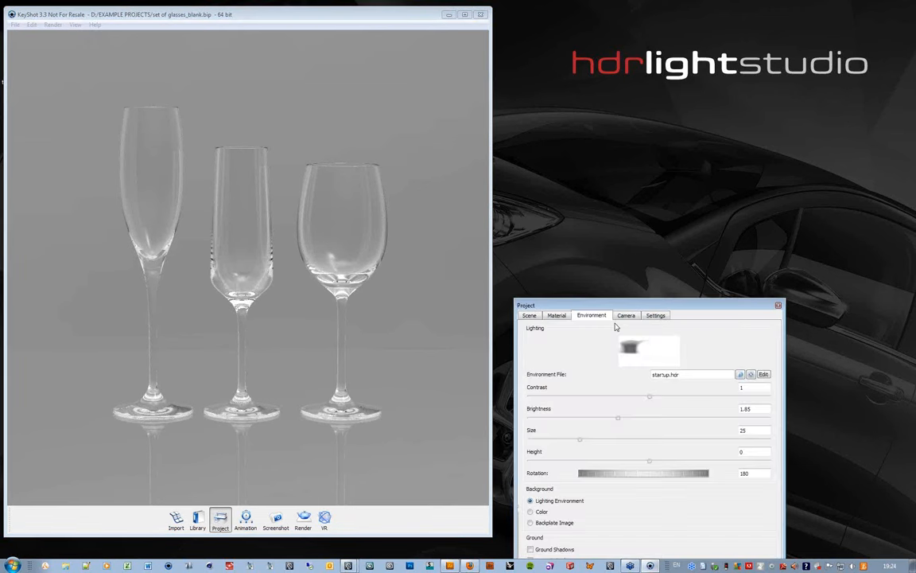
click(764, 374)
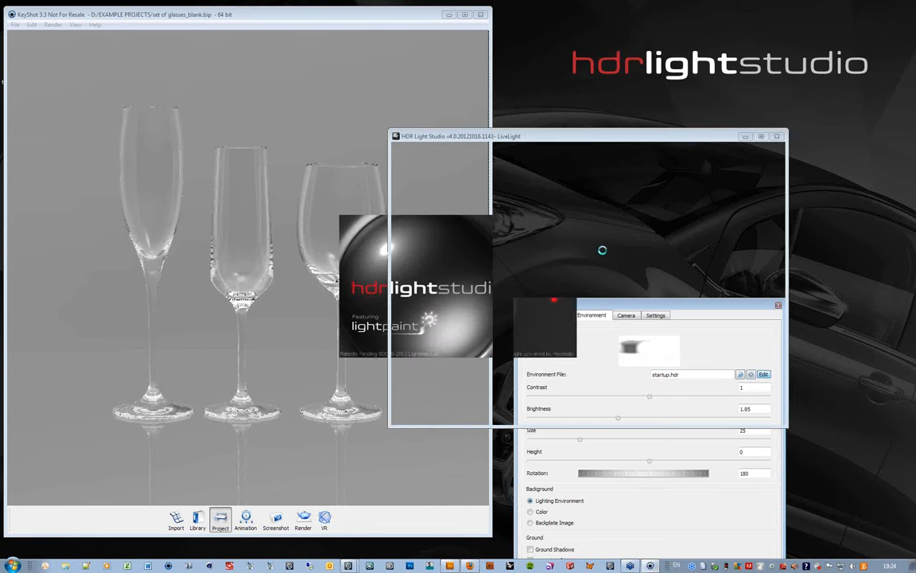
- Arrange the HDR Light Studio window beside the KeyShot window with the Project window below, and widen the KeyShot window slightly
drag(622, 140, 693, 96)
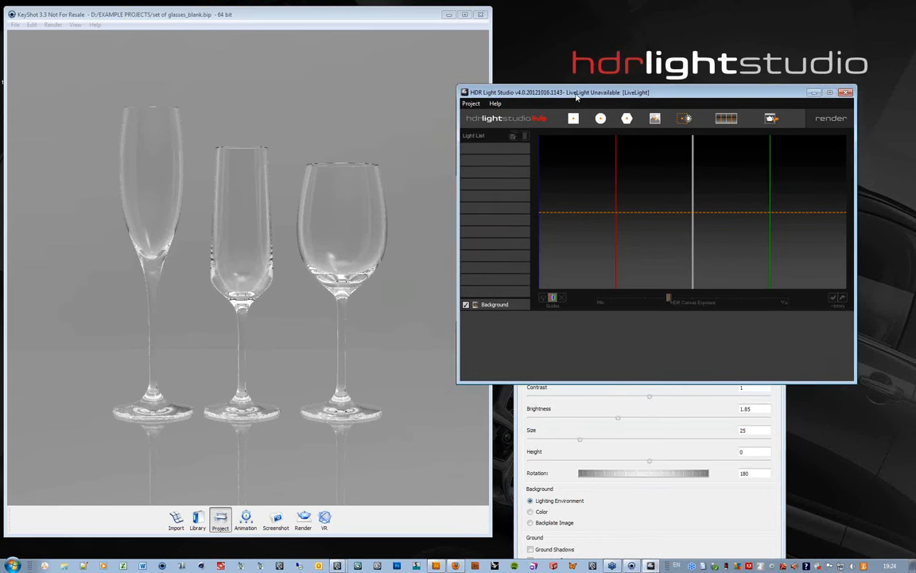
drag(577, 96, 315, 70)
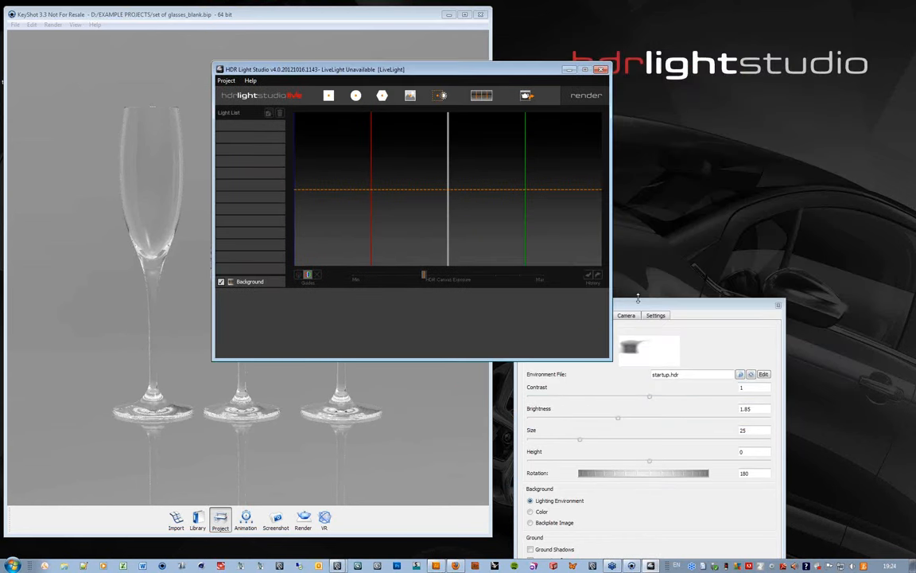
drag(637, 300, 681, 464)
drag(482, 75, 768, 125)
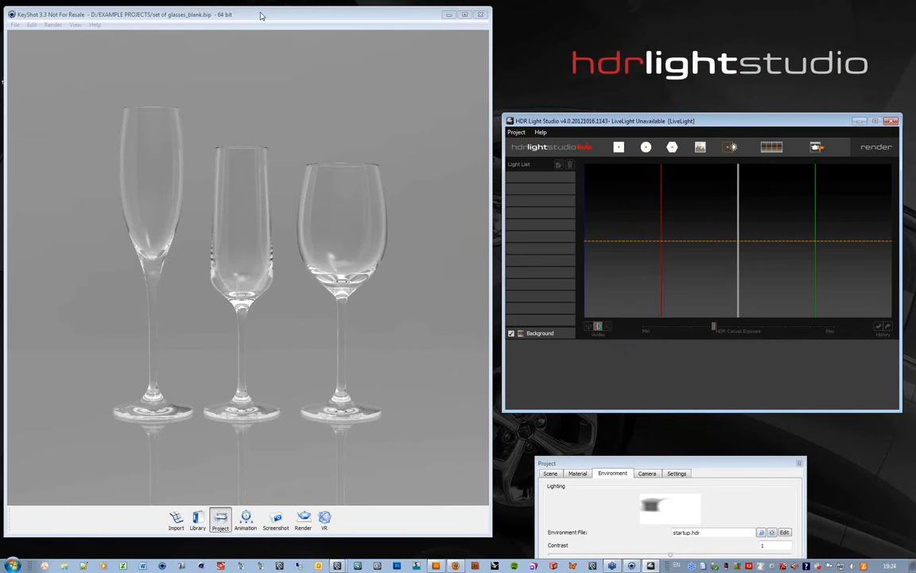
drag(260, 15, 261, 19)
click(628, 121)
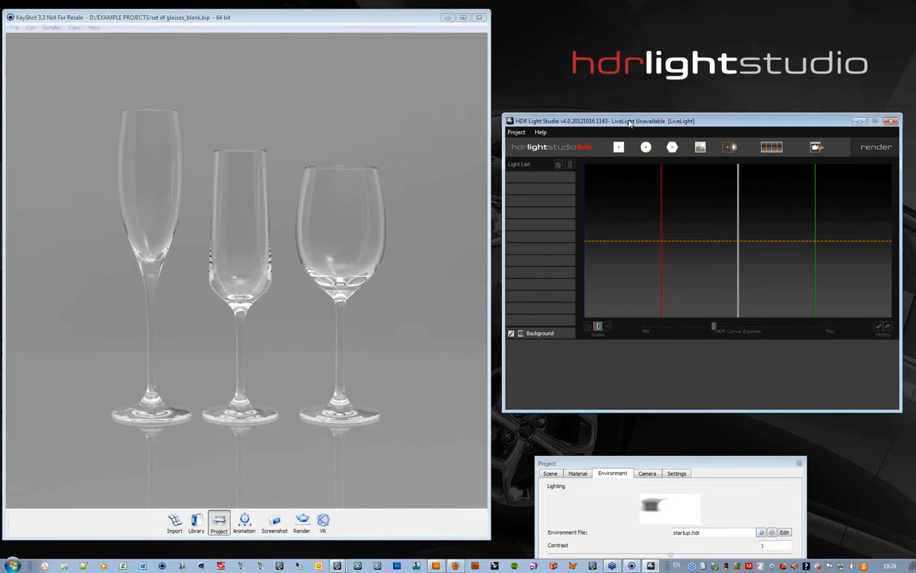
drag(628, 123, 629, 123)
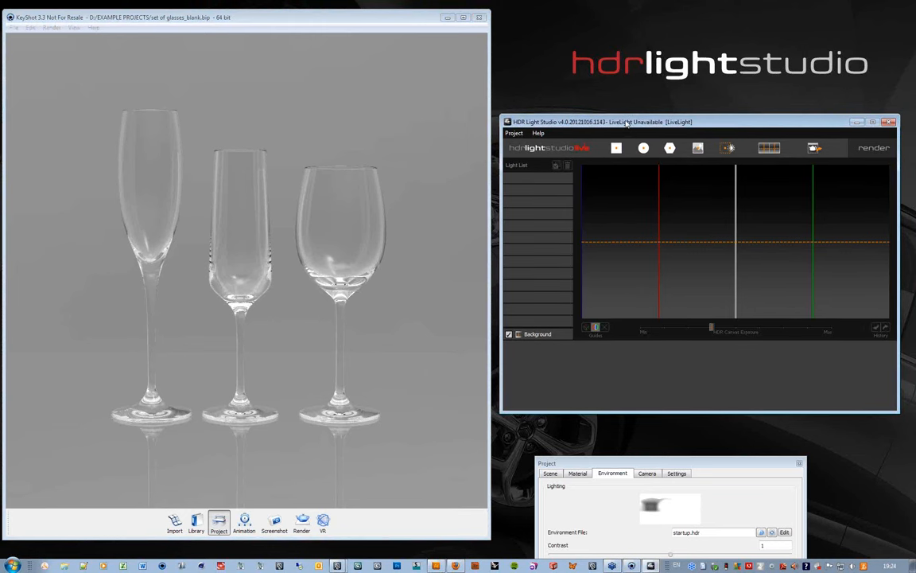
drag(629, 124, 640, 122)
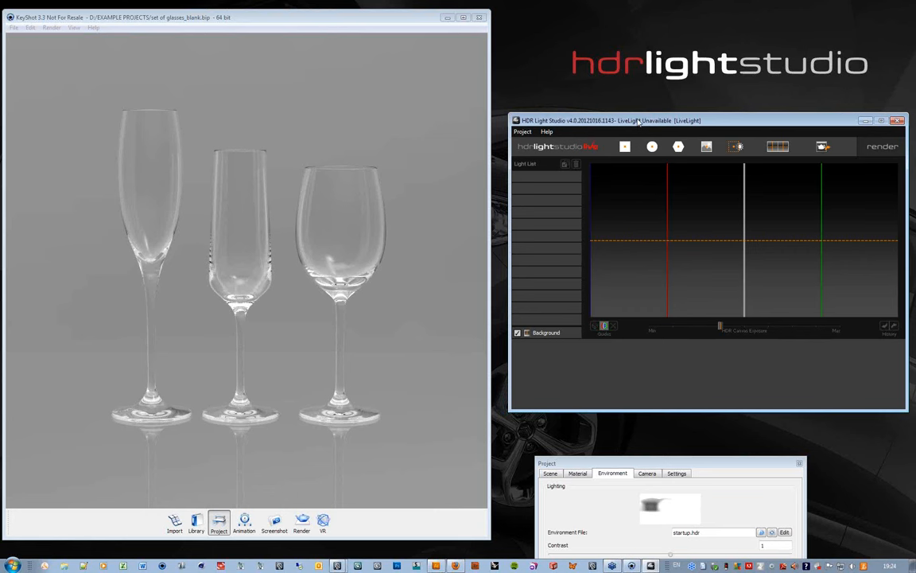
drag(637, 121, 638, 120)
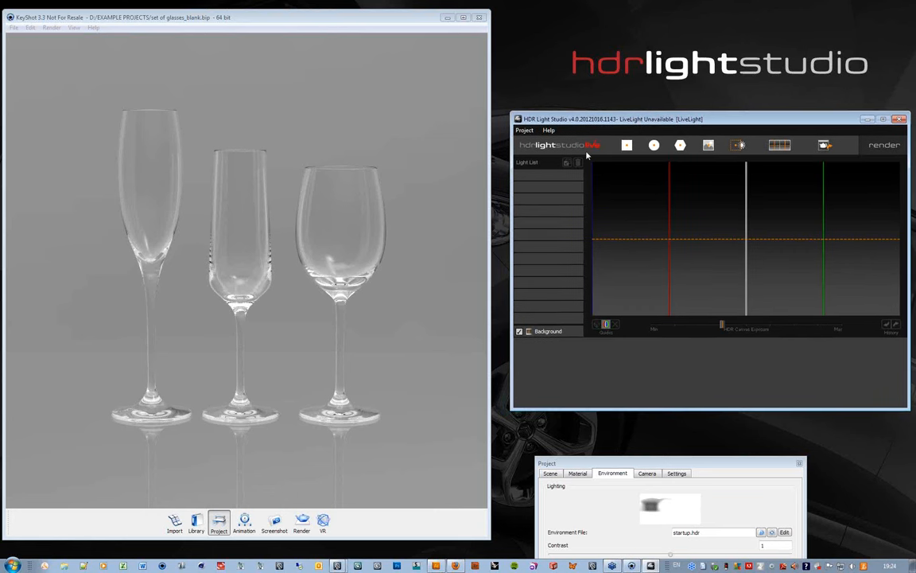
drag(489, 241, 499, 241)
drag(602, 122, 598, 121)
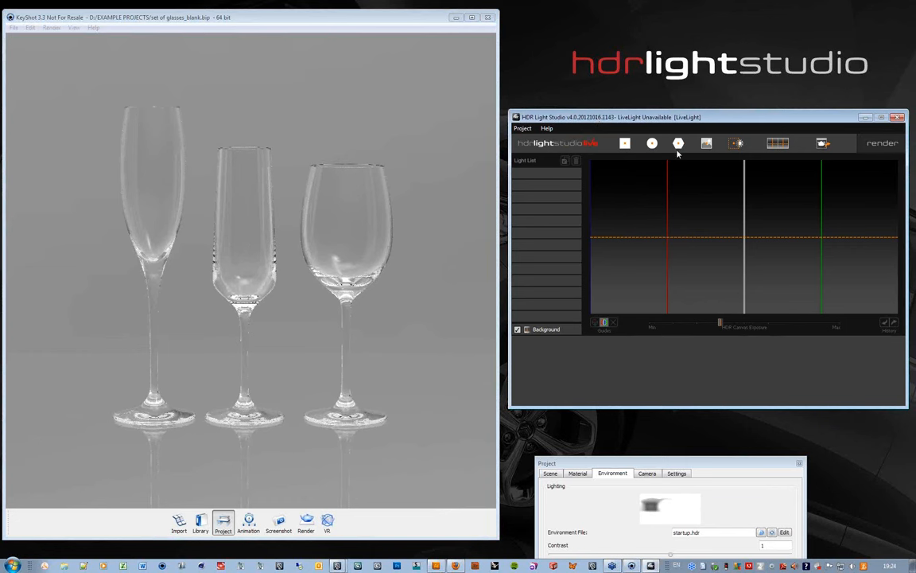
drag(668, 118, 670, 119)
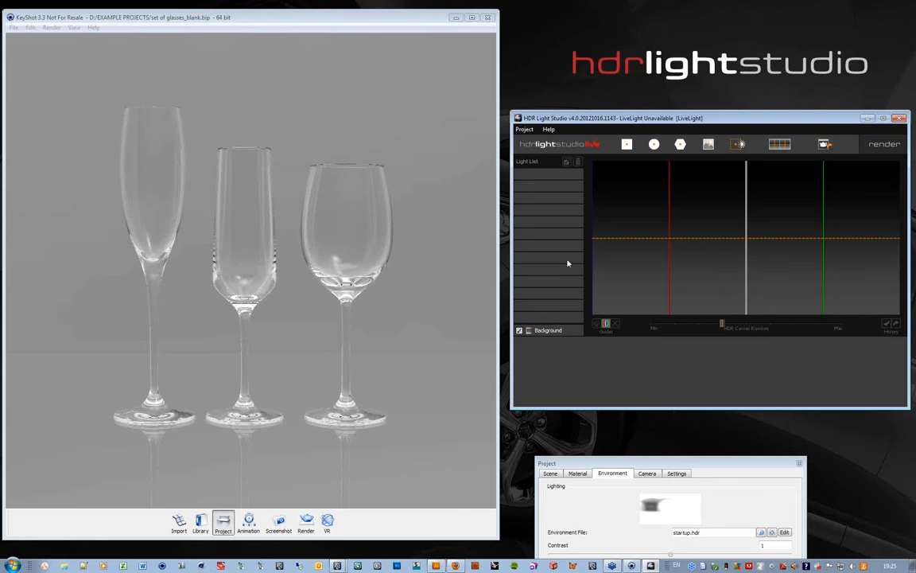
- Check HDR Light Studio's background settings without changing them, and activate KeyShot to refresh the glasses' lighting
click(769, 151)
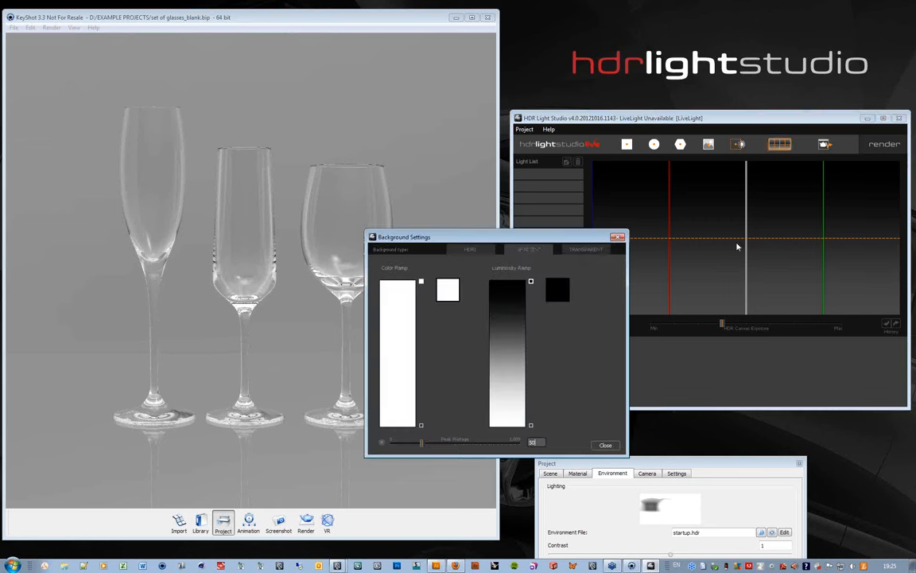
click(605, 446)
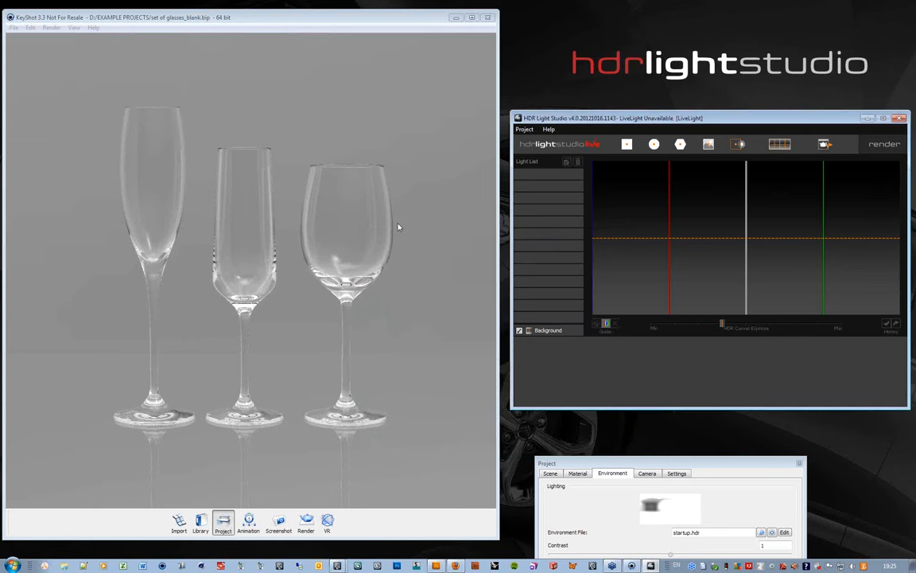
click(306, 17)
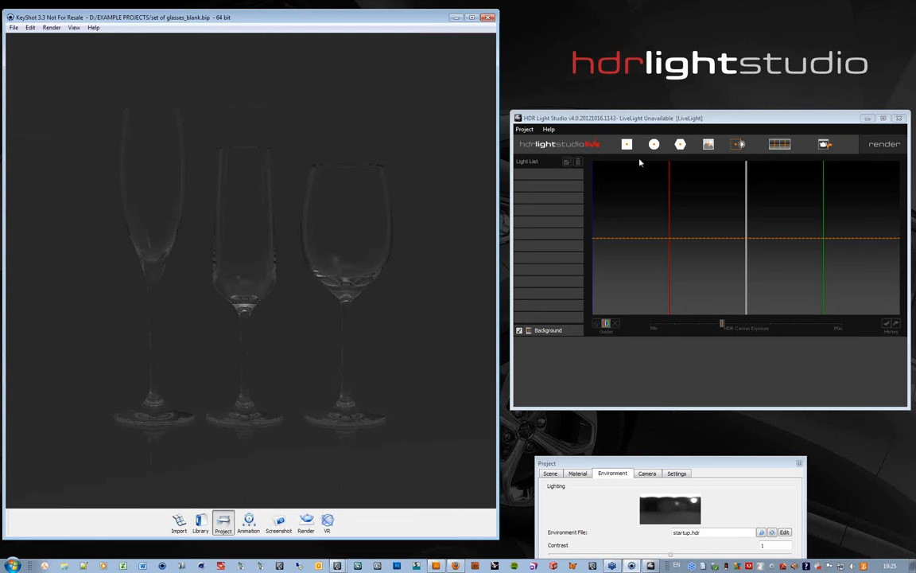
drag(661, 121, 658, 119)
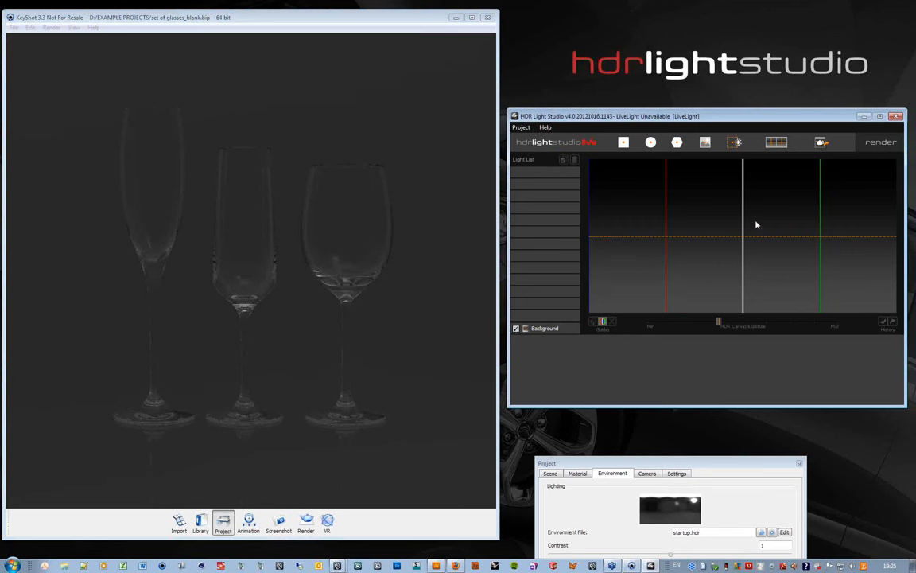
click(705, 142)
click(624, 141)
click(651, 142)
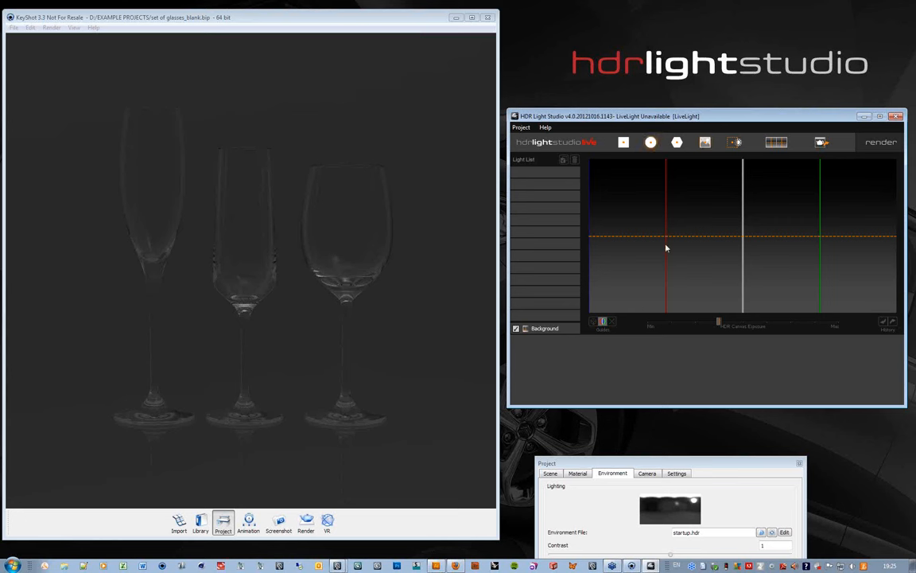
click(275, 27)
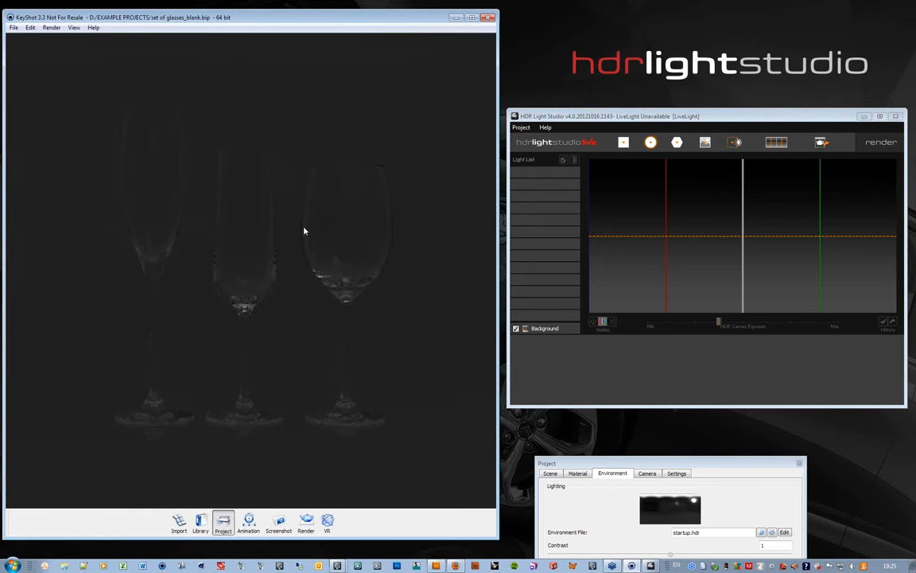
- Set the gradient background's peak wattage to 25 in HDR Light Studio and close the background settings
click(779, 144)
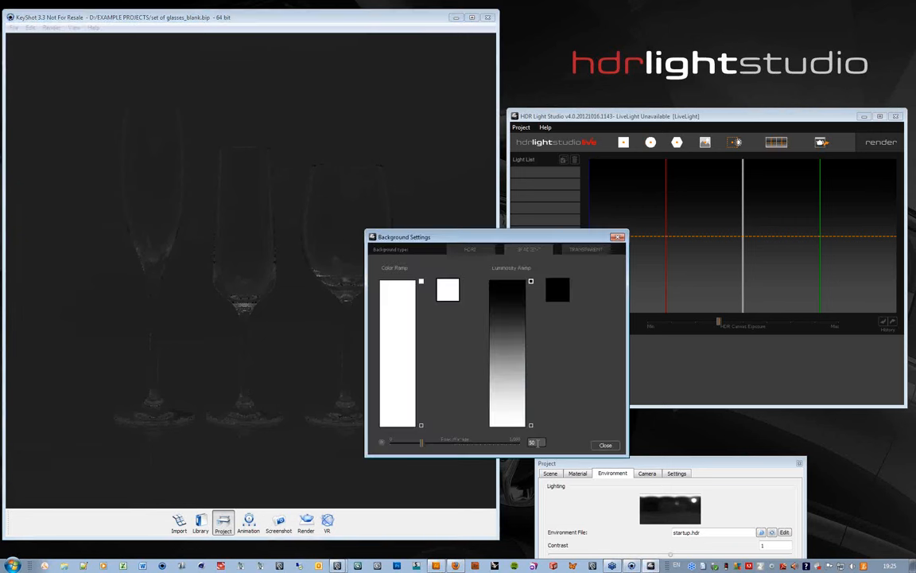
click(539, 443)
click(605, 446)
drag(539, 442, 522, 440)
text(25)
key(Return)
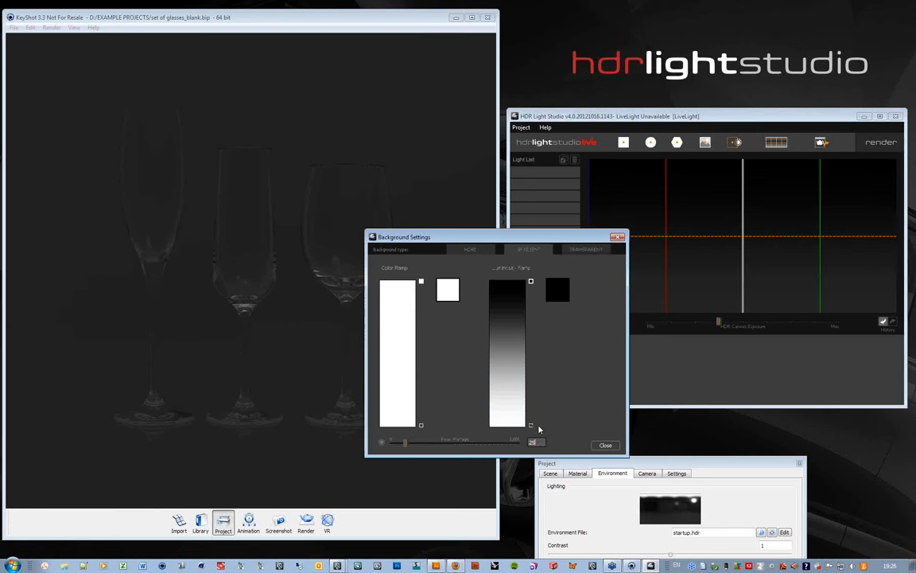
click(605, 445)
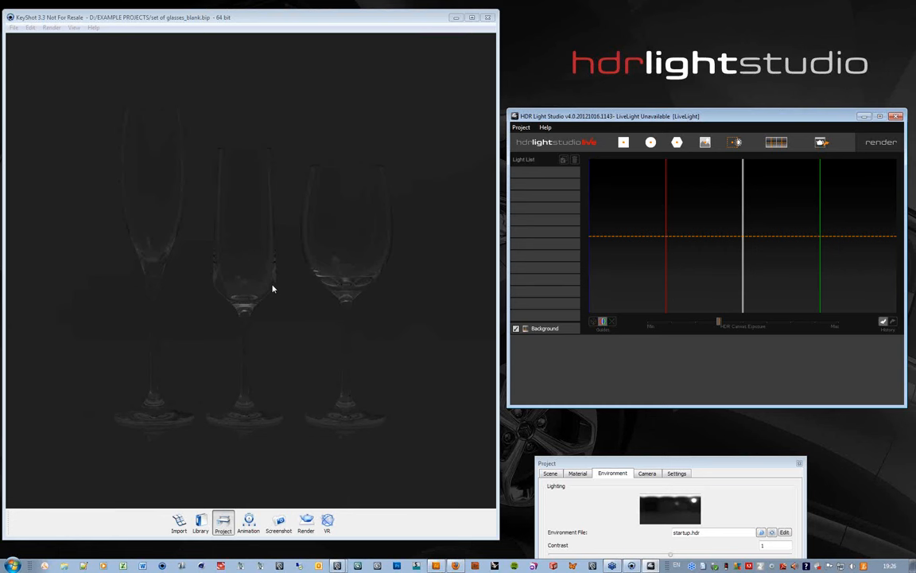
- Move the HDR Light Studio window away from the KeyShot window and make the KeyShot window slightly wider
drag(665, 119, 671, 115)
click(499, 149)
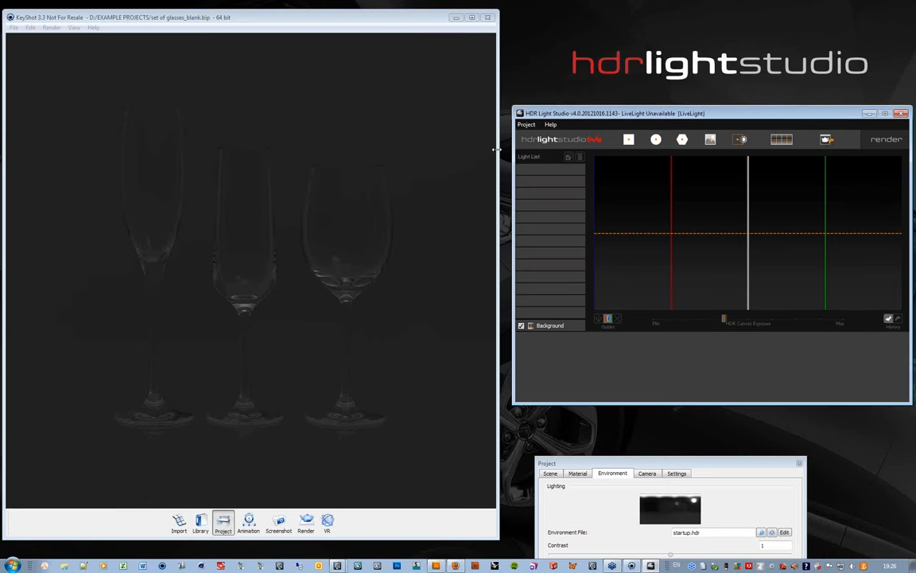
drag(499, 148, 502, 149)
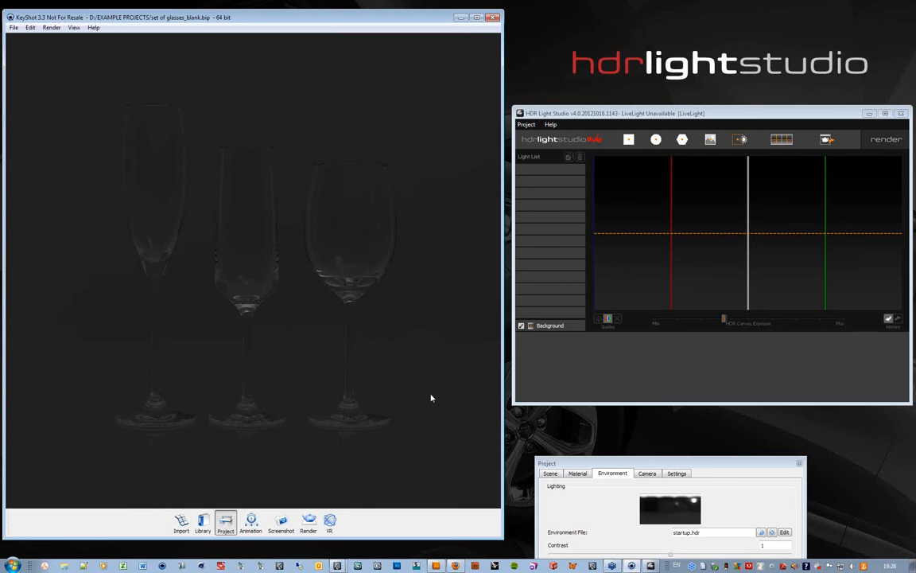
- Add a round light to the HDR canvas and place it at about latitude -34, longitude 0
click(656, 140)
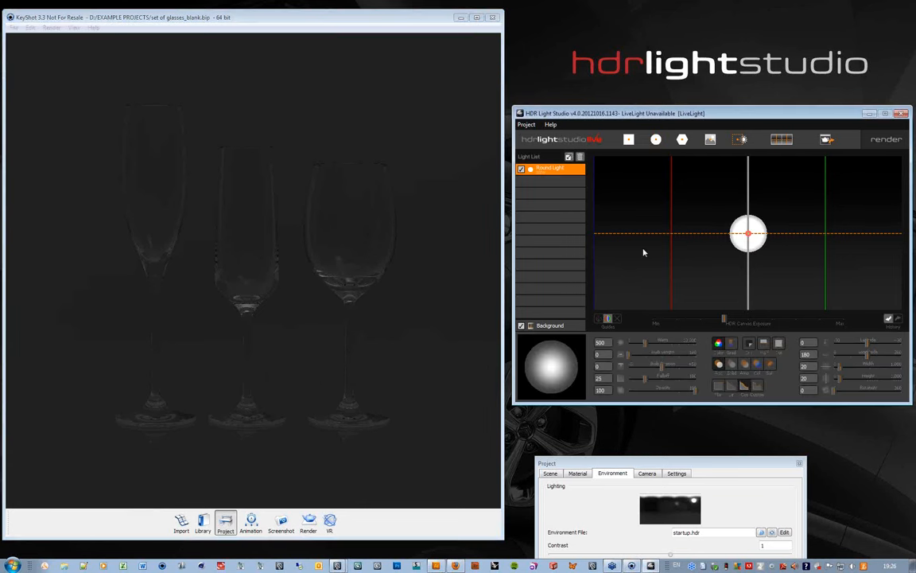
click(603, 229)
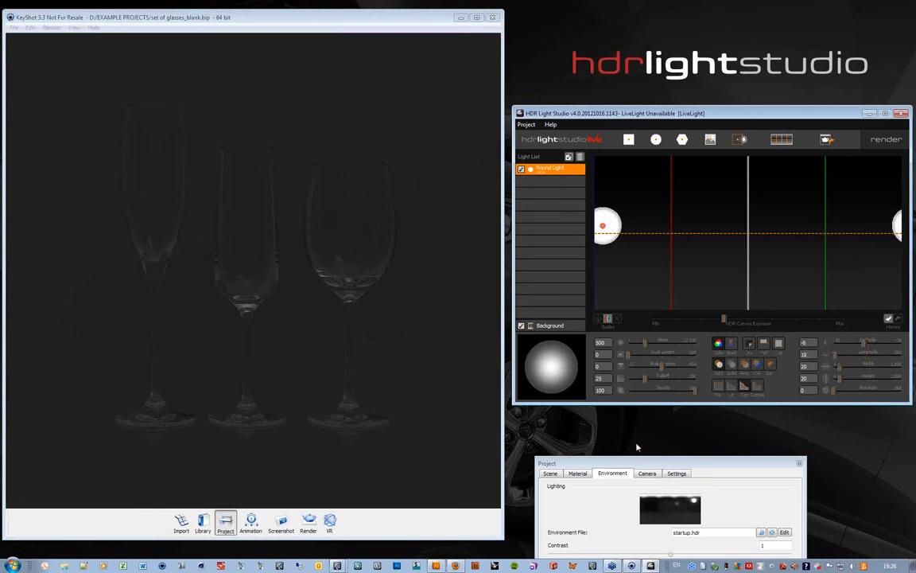
drag(651, 464, 639, 437)
drag(605, 210, 597, 208)
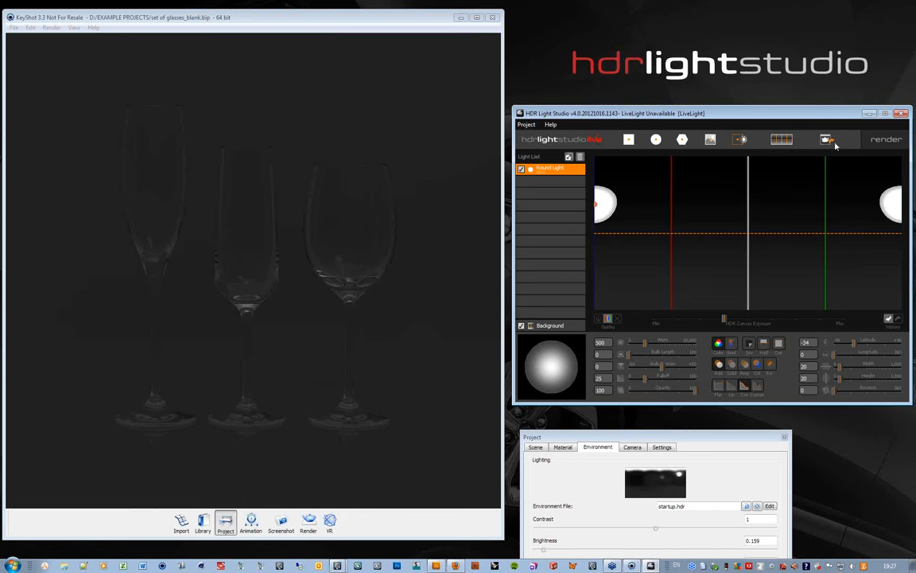
- Relaunch HDR Light Studio from KeyShot's environment settings and add a round light at about latitude -42, longitude 0
click(902, 114)
click(769, 506)
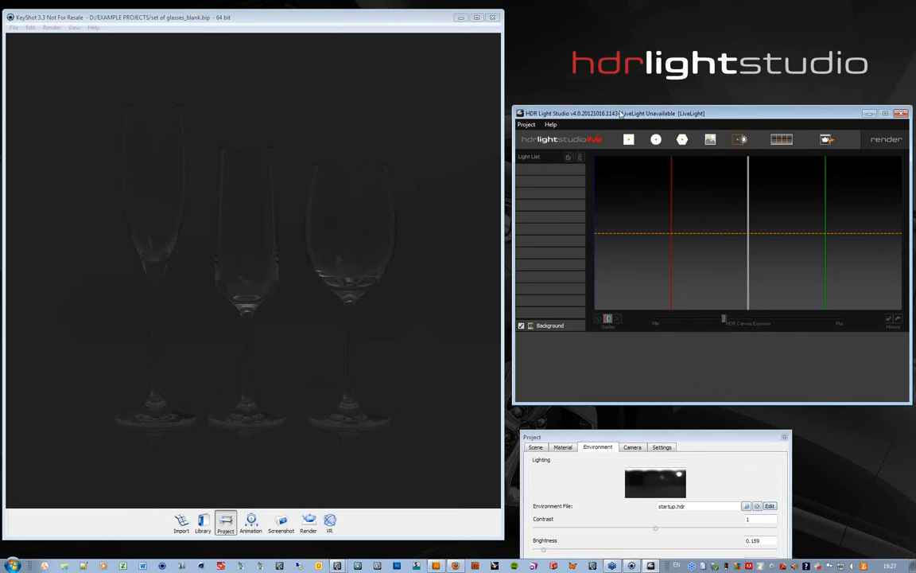
click(656, 139)
click(636, 220)
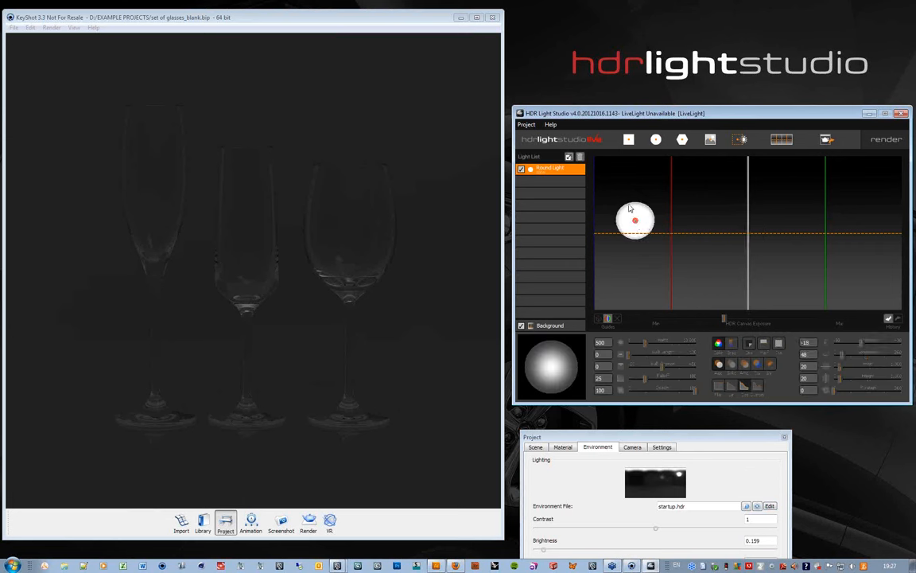
click(593, 188)
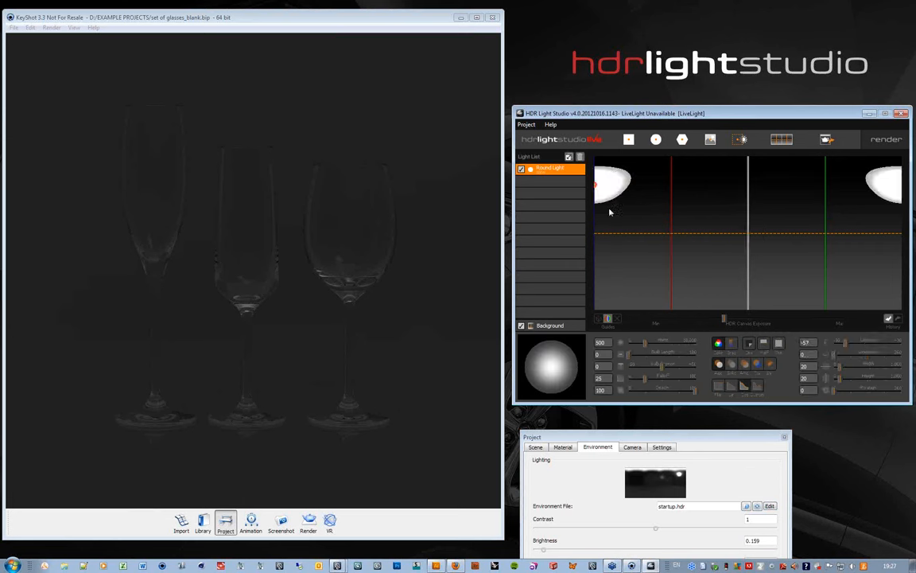
drag(556, 115, 555, 58)
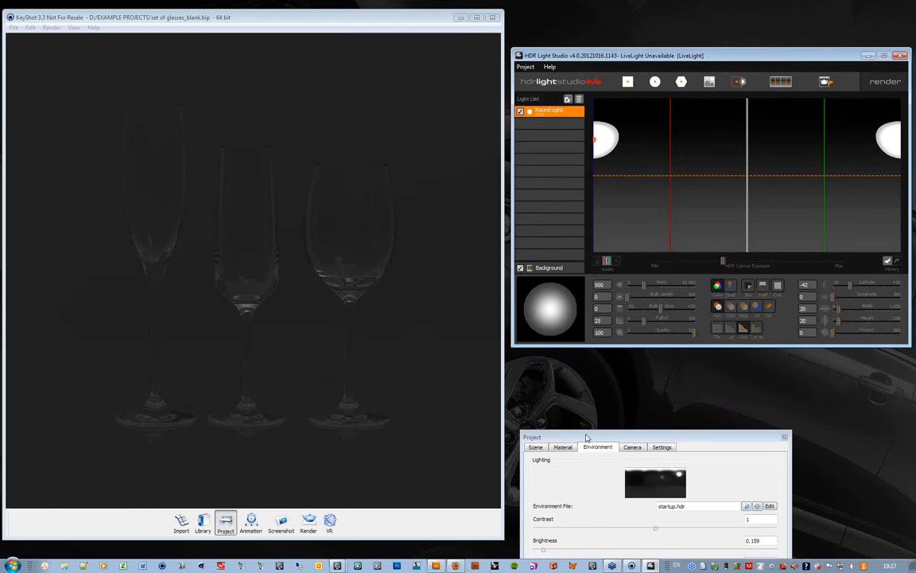
drag(586, 437, 586, 383)
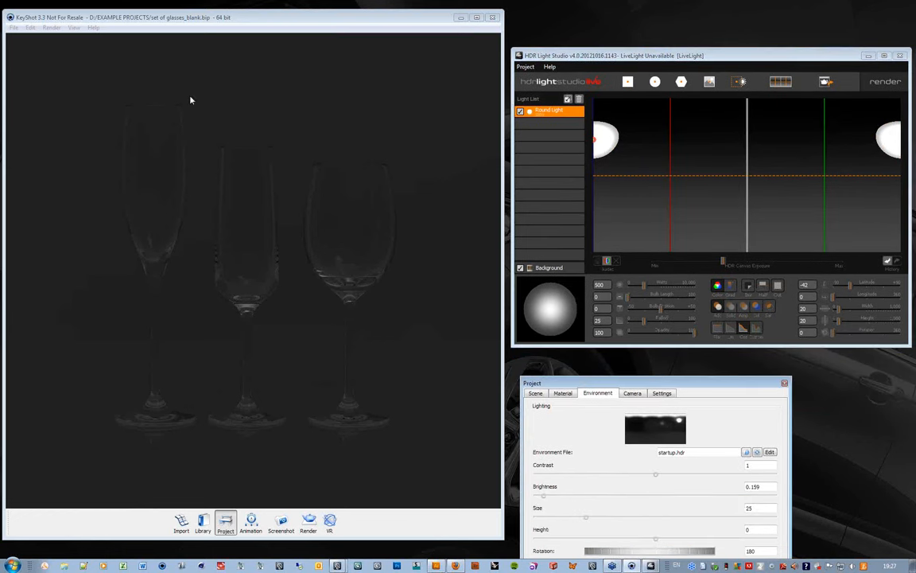
- Exit KeyShot and discard the changes to the glasses scene
click(196, 18)
click(13, 27)
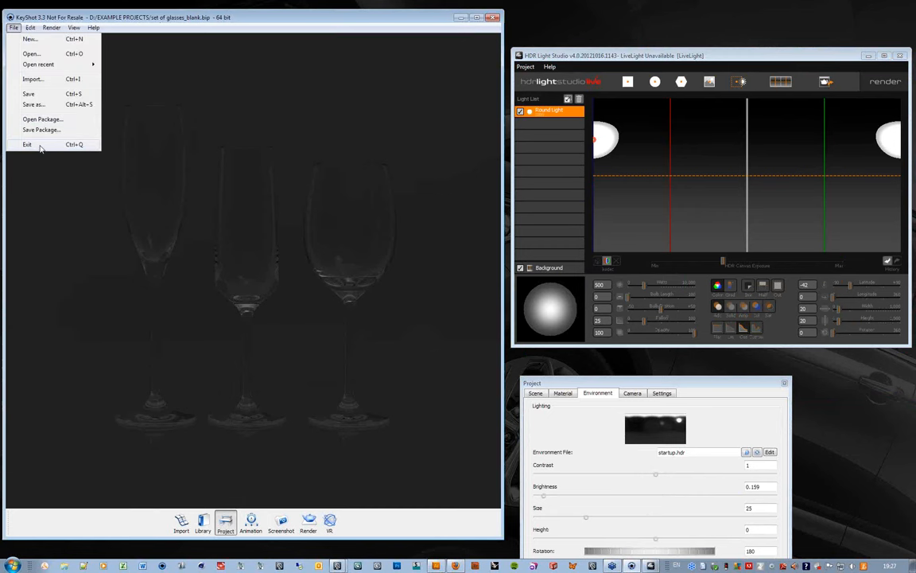
click(40, 146)
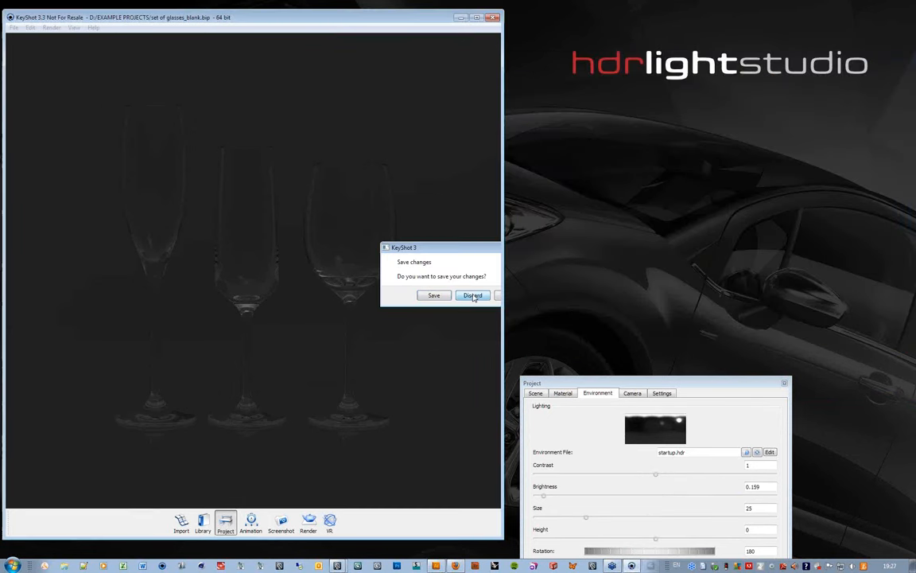
click(474, 296)
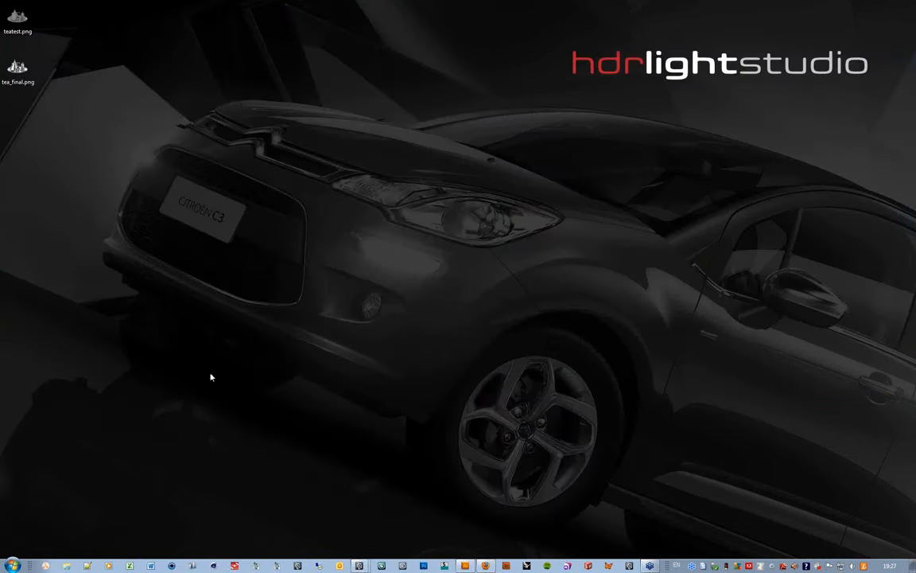
- Launch KeyShot 3 and close Maya, discarding the changes to tea_set_blank.mb
click(12, 566)
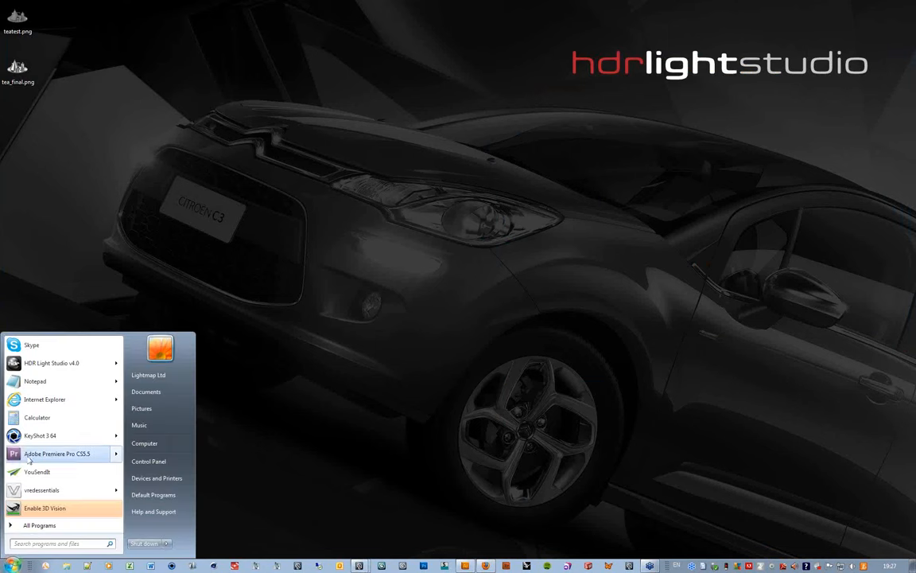
click(36, 436)
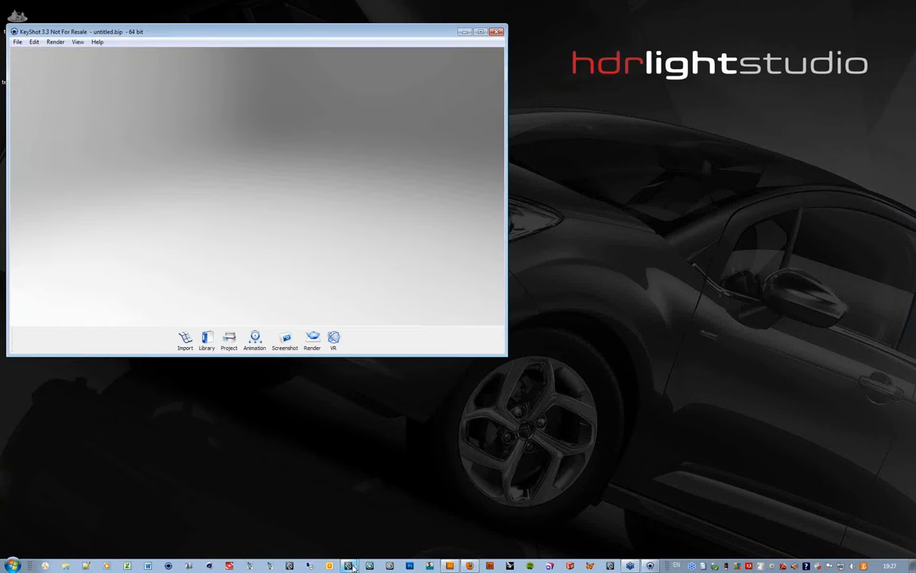
mouse_move(351, 566)
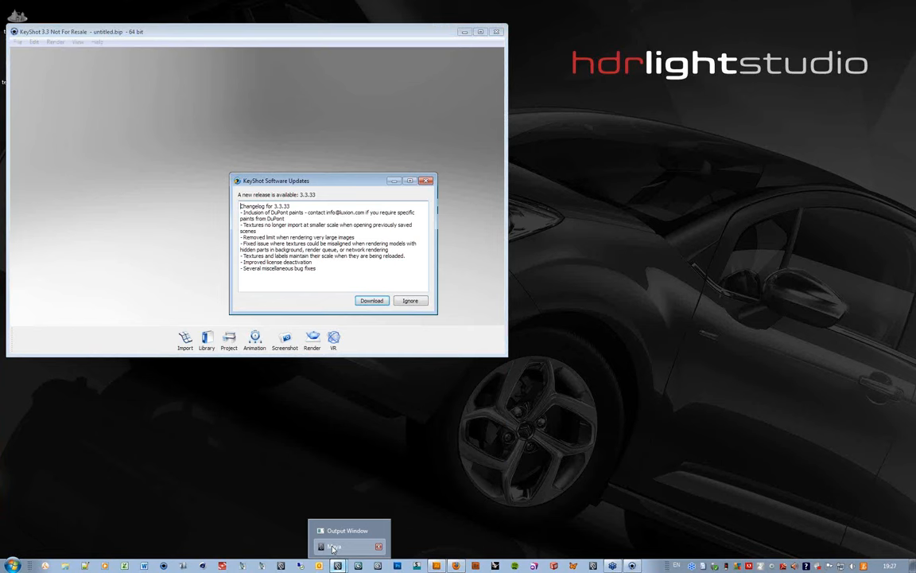
click(333, 547)
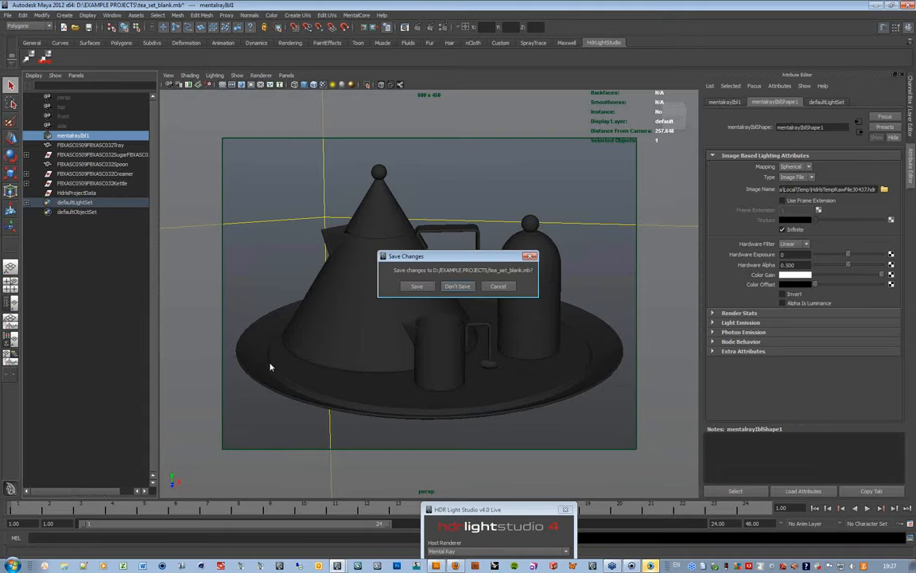
click(458, 286)
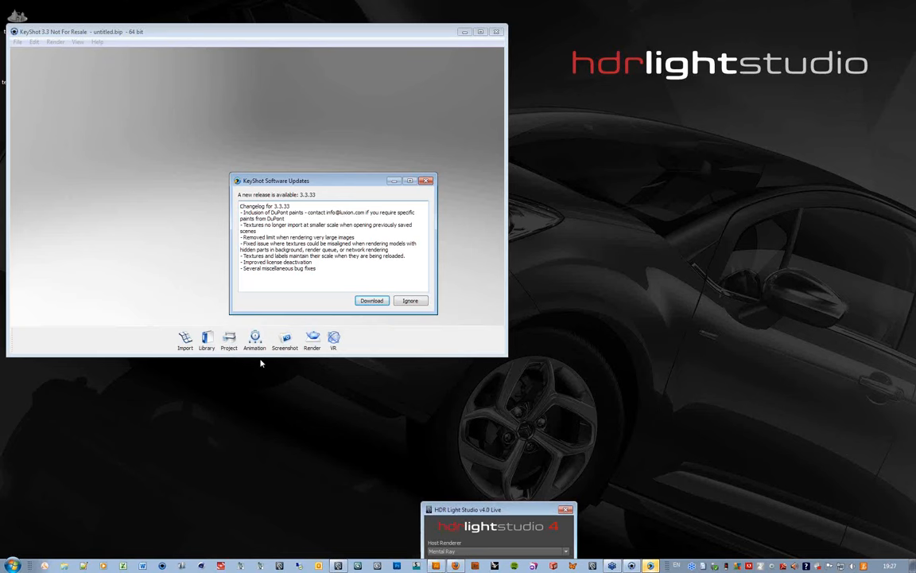
- Ignore the KeyShot software update and exit KeyShot without saving the untitled scene
click(410, 301)
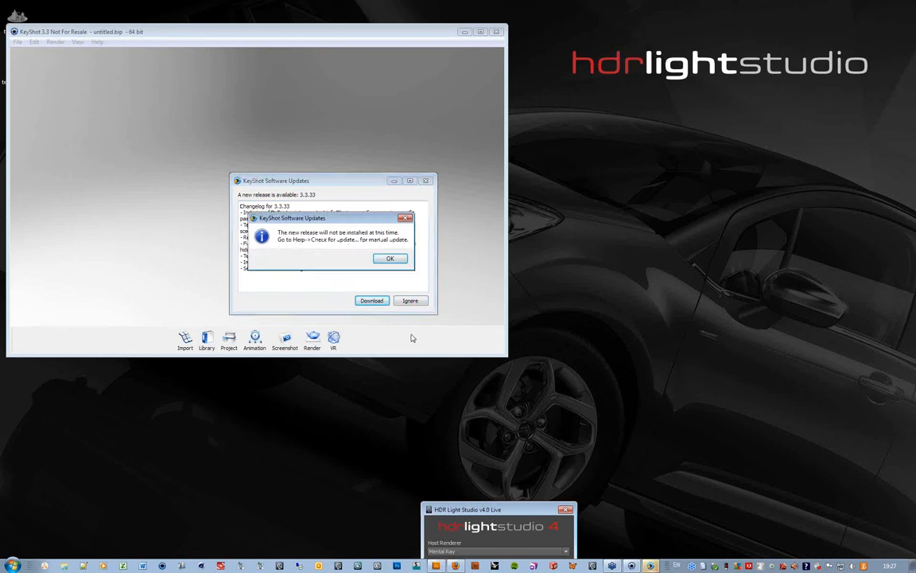
click(388, 257)
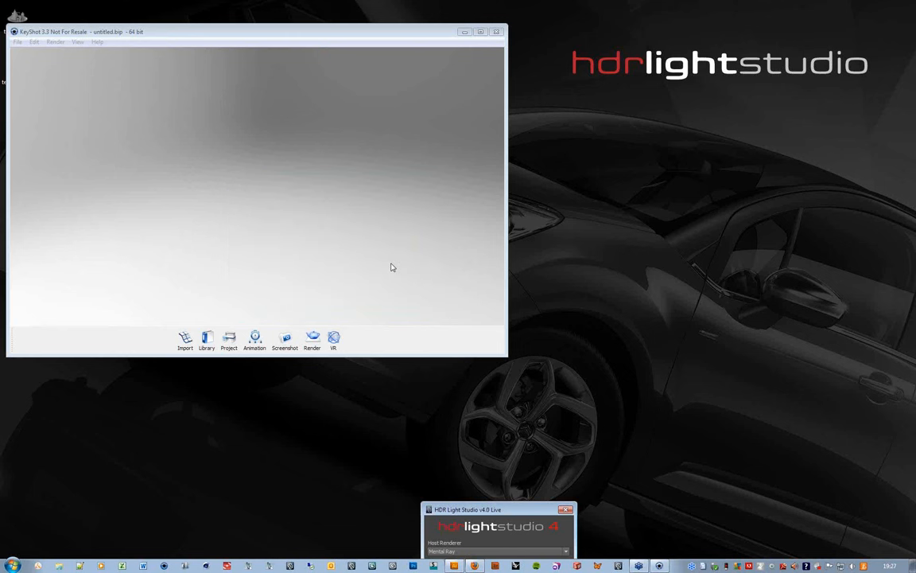
click(496, 31)
click(469, 296)
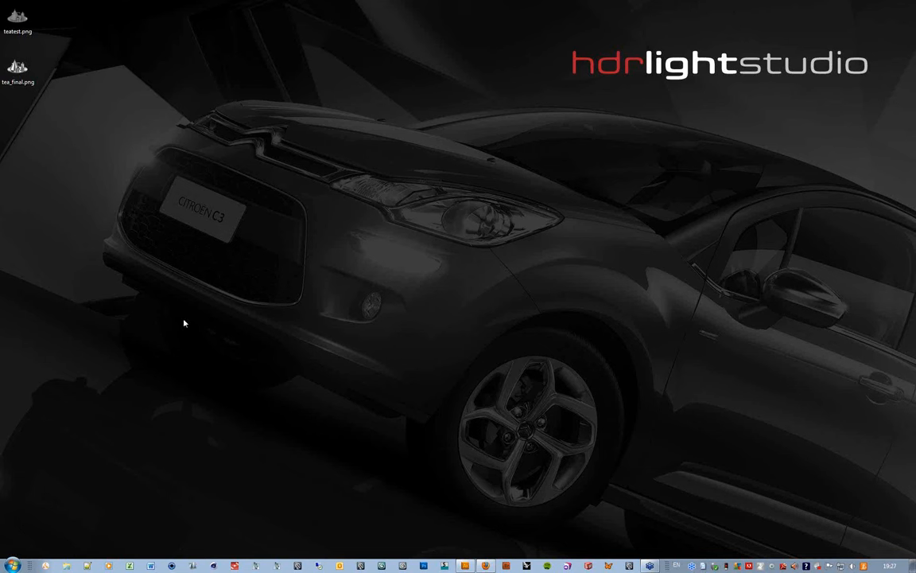
- Relaunch KeyShot 3 and skip the offered 3.3.33 update
click(11, 565)
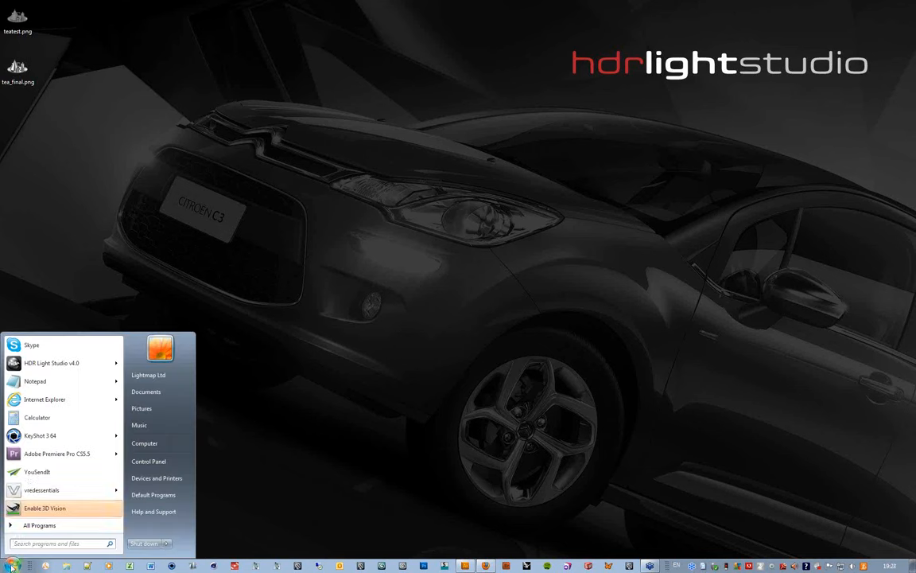
click(34, 436)
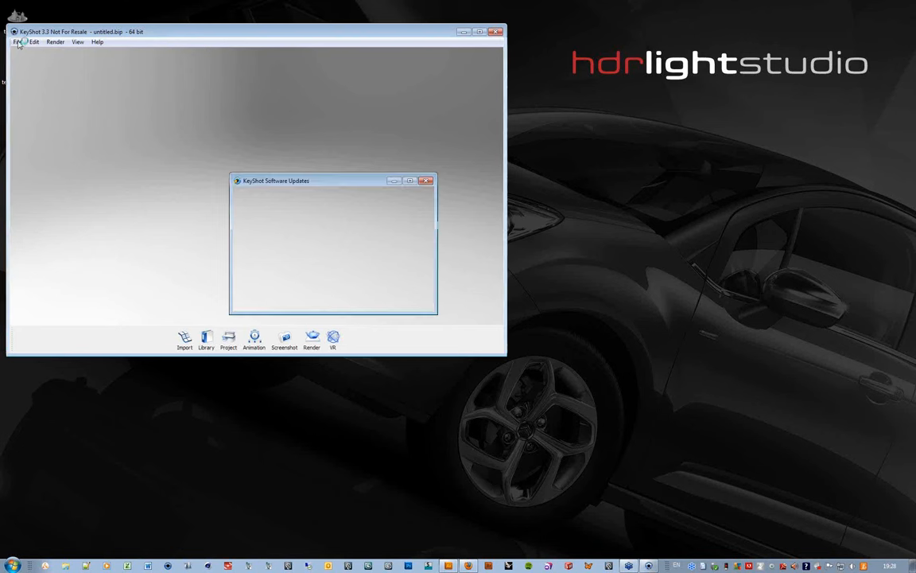
click(410, 300)
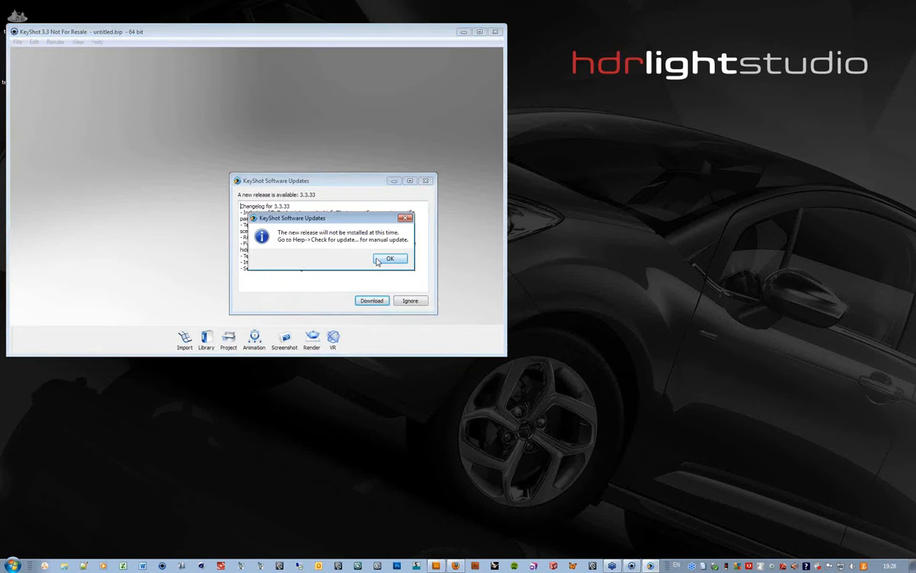
click(390, 257)
- Open the recent scene "set of glasses_blank.bip", discarding the changes to the untitled scene
click(17, 41)
mouse_move(48, 78)
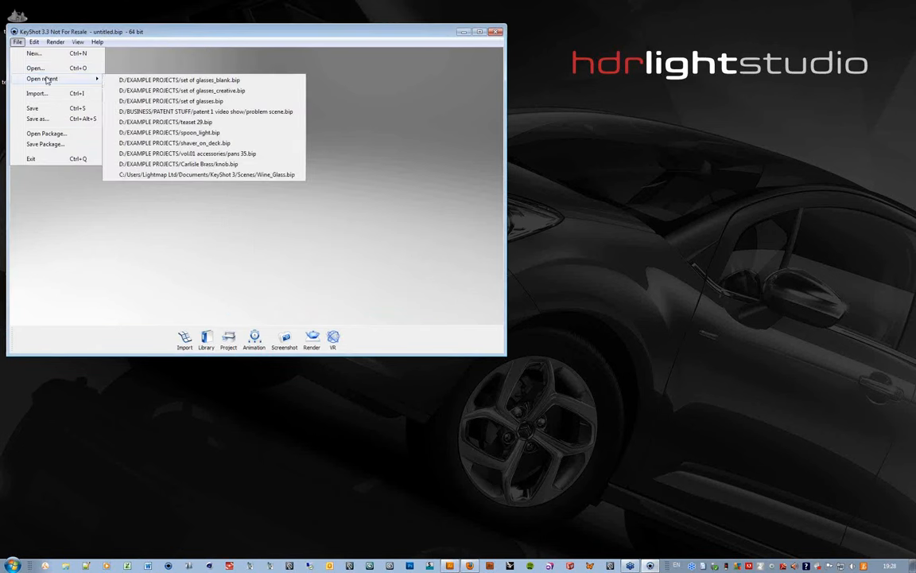
click(164, 80)
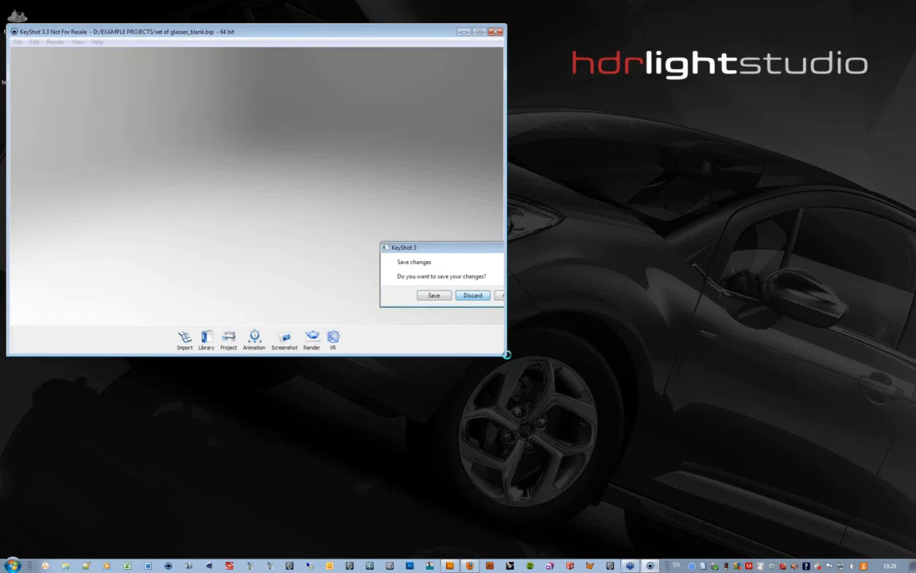
key(Return)
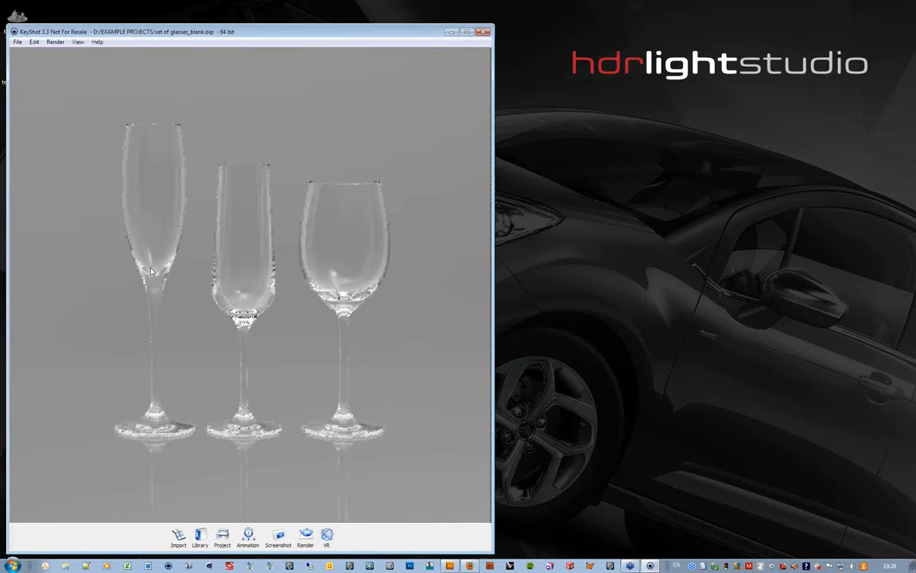
- Show the project's environment settings, link the glasses scene to a live HDR Light Studio session, and arrange the windows side by side
click(223, 537)
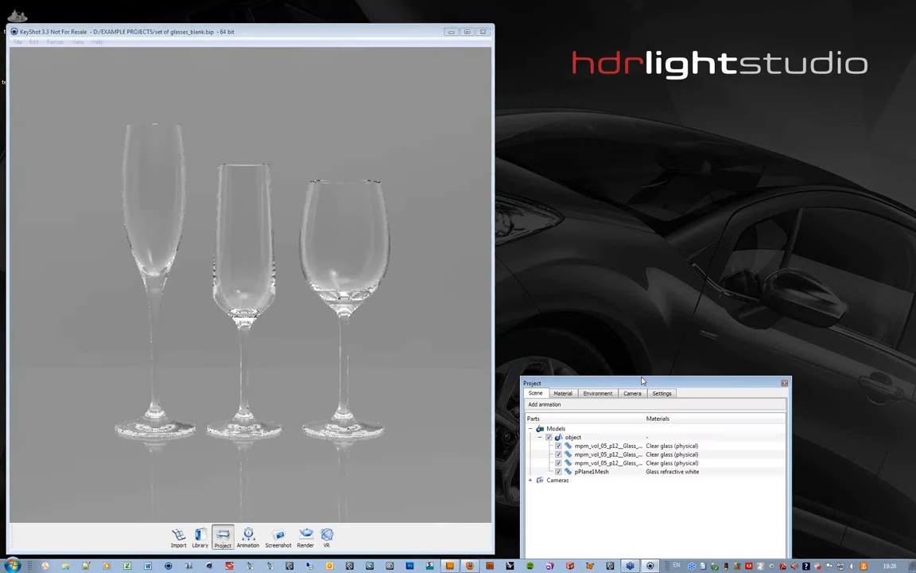
click(597, 393)
click(747, 454)
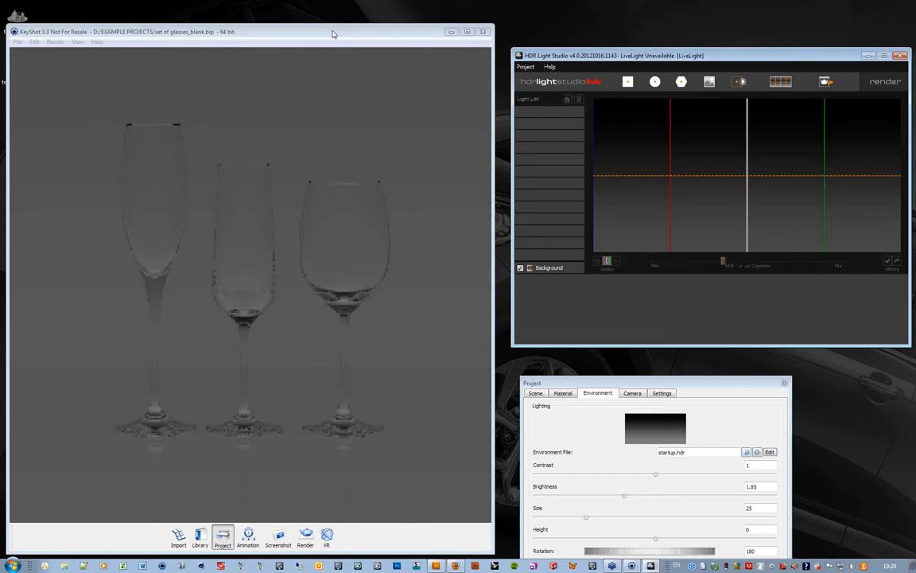
drag(334, 34, 331, 18)
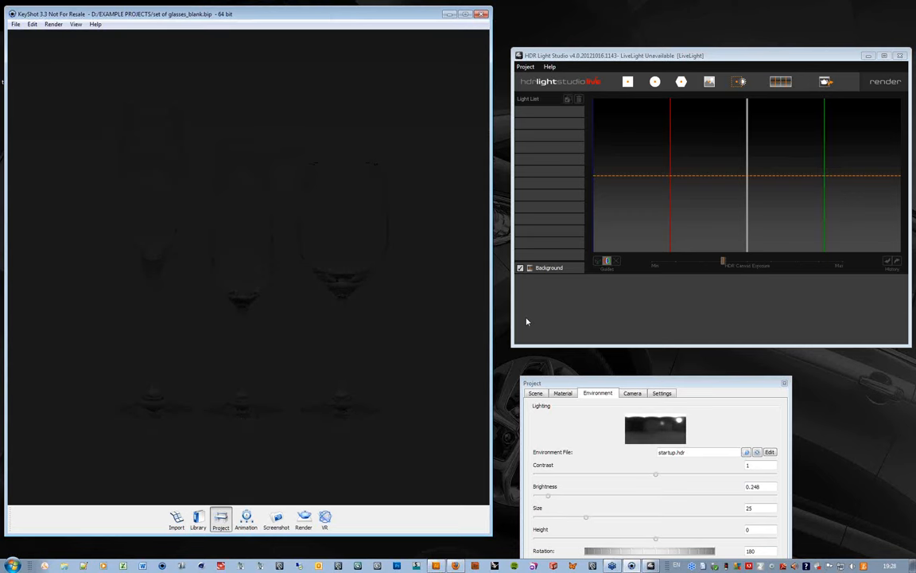
drag(581, 383, 582, 398)
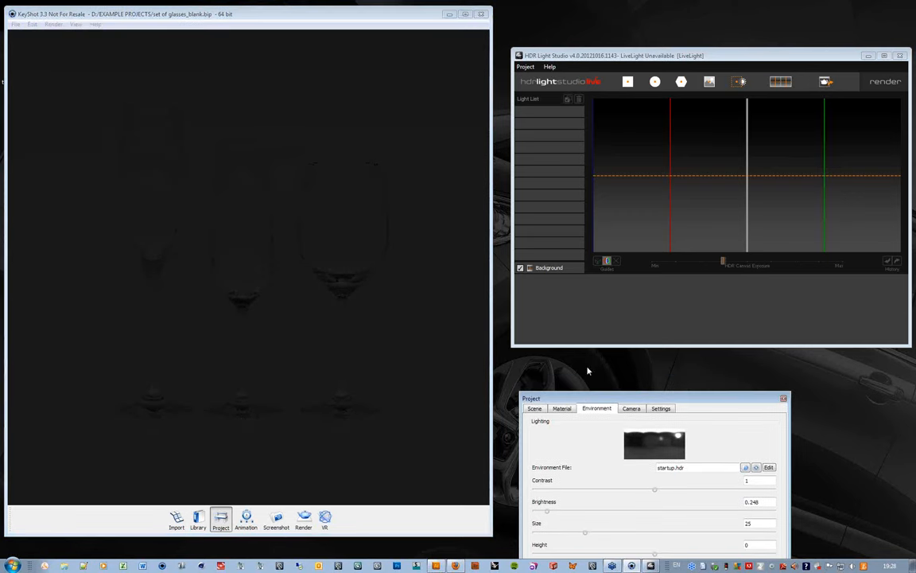
- Add a round light behind the glasses and set its falloff to 0
click(655, 82)
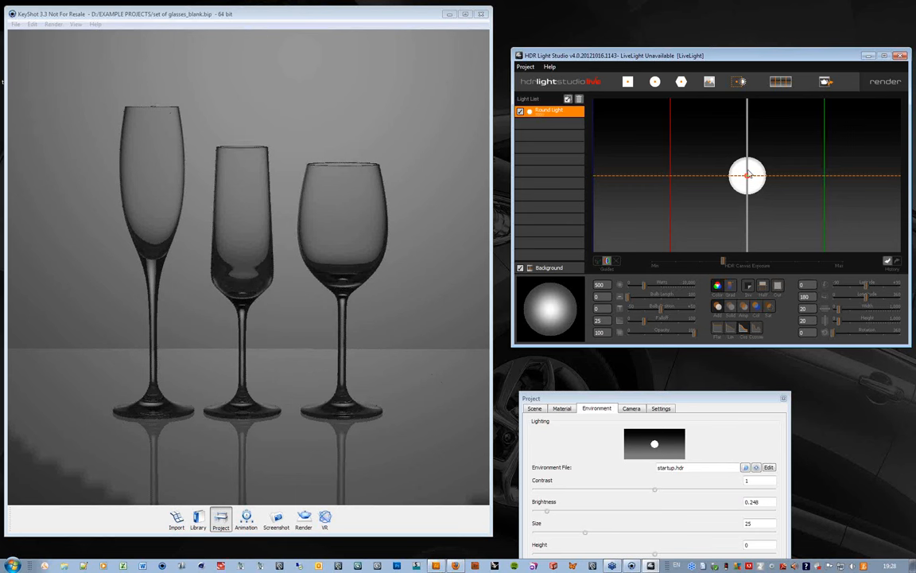
click(631, 321)
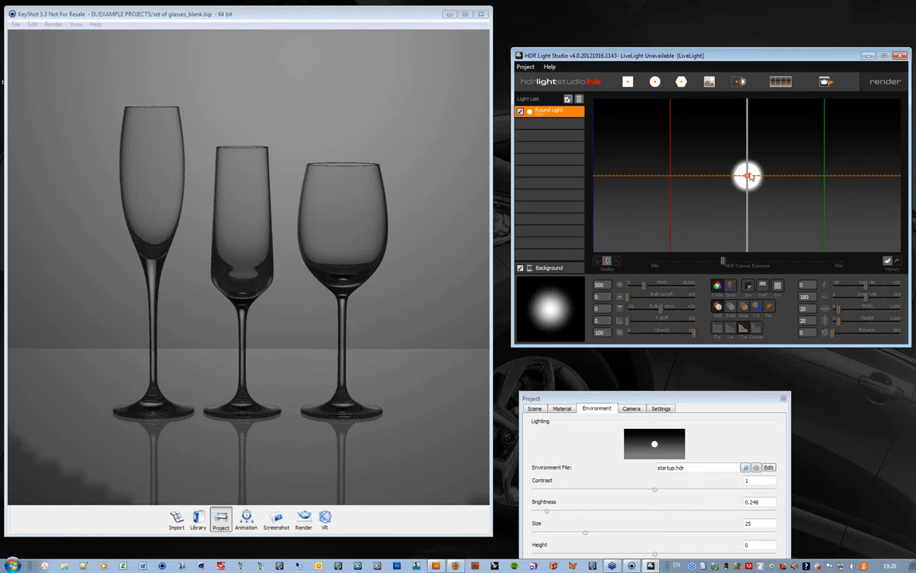
click(748, 178)
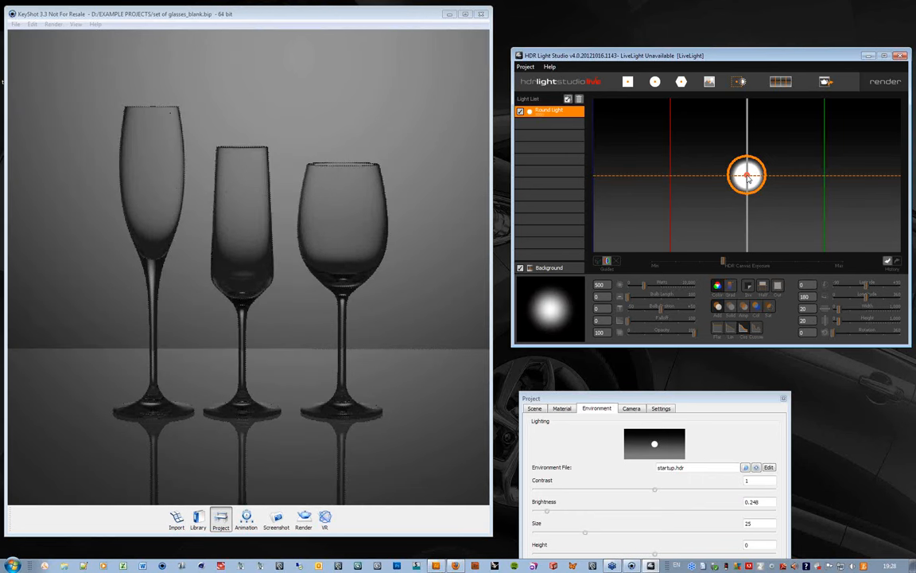
- Position the round light at latitude -3, longitude 178 and set its watts to 714
mouse_move(748, 180)
mouse_down()
mouse_move(746, 168)
mouse_move(746, 176)
mouse_up()
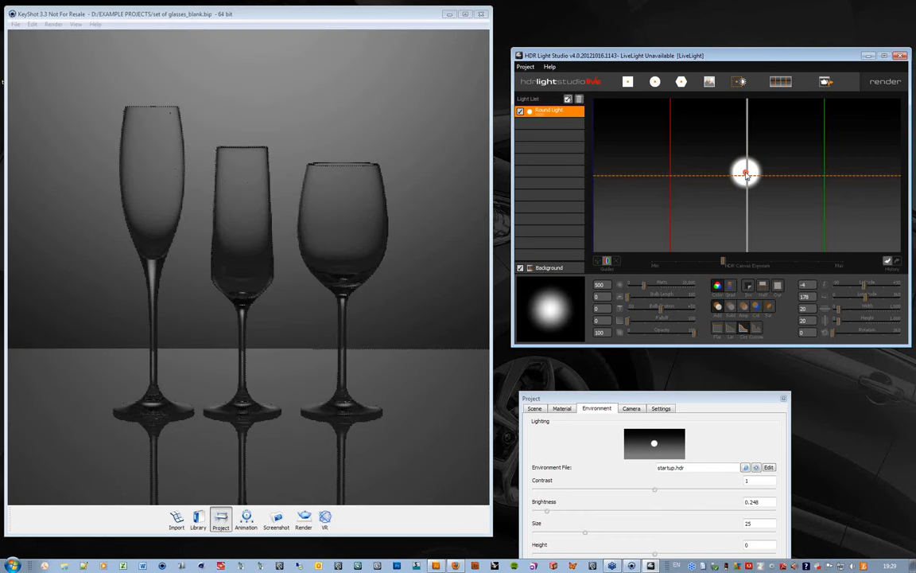
click(746, 175)
drag(746, 175, 747, 178)
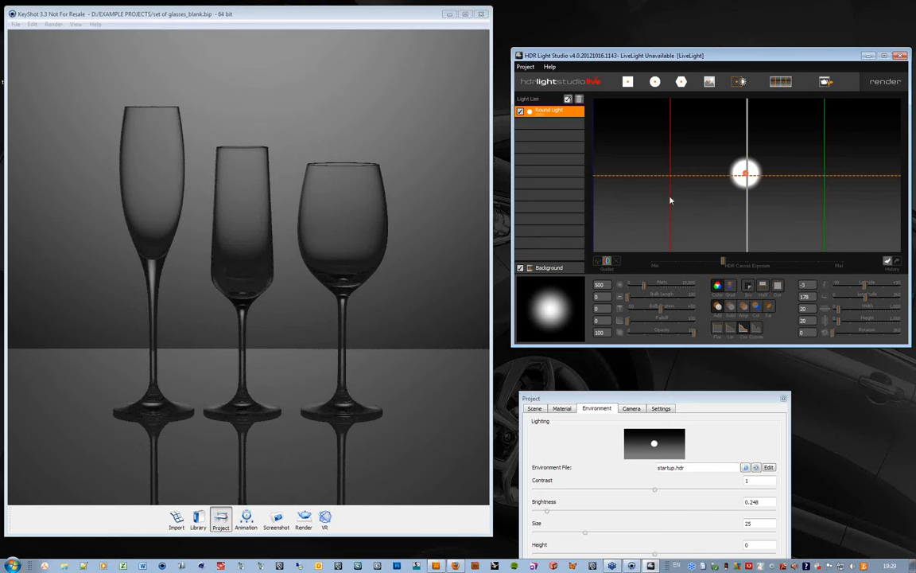
click(649, 288)
drag(649, 288, 653, 290)
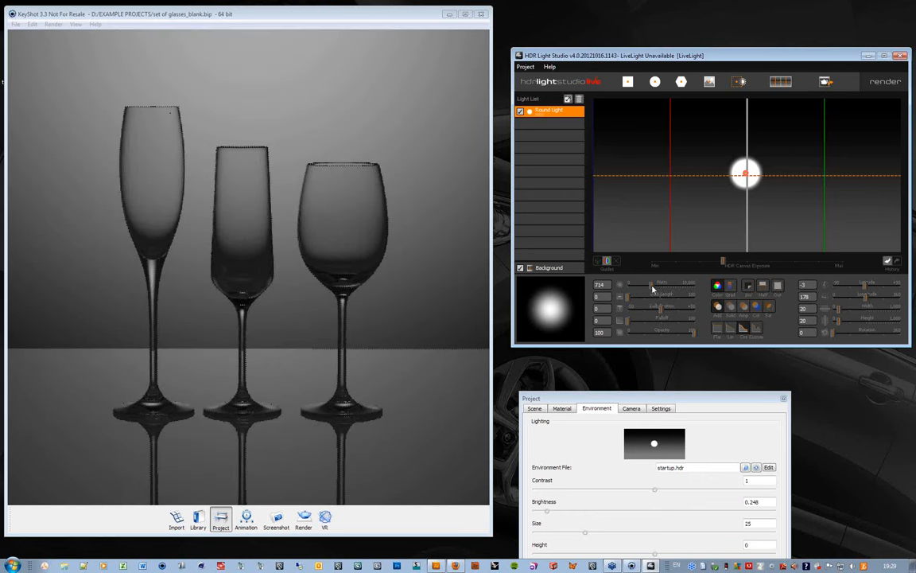
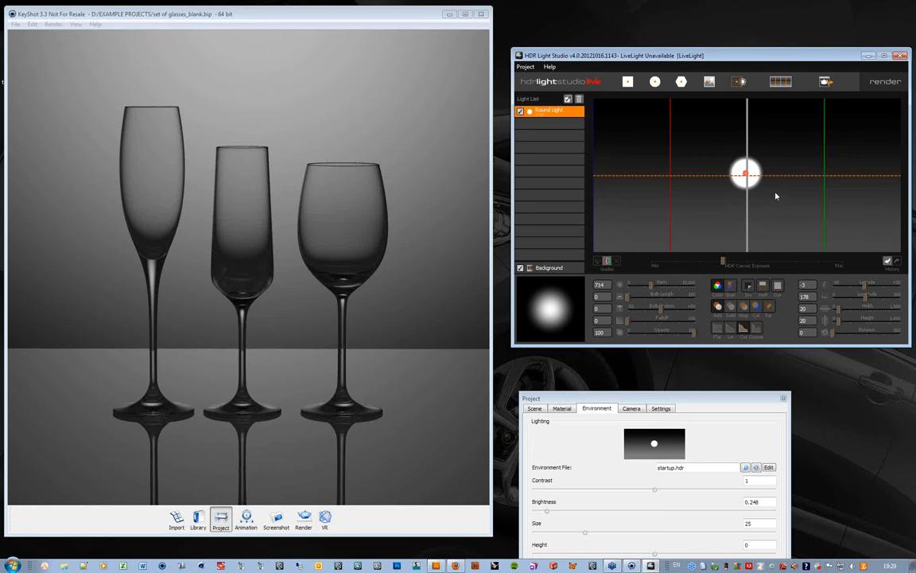
click(681, 82)
click(689, 163)
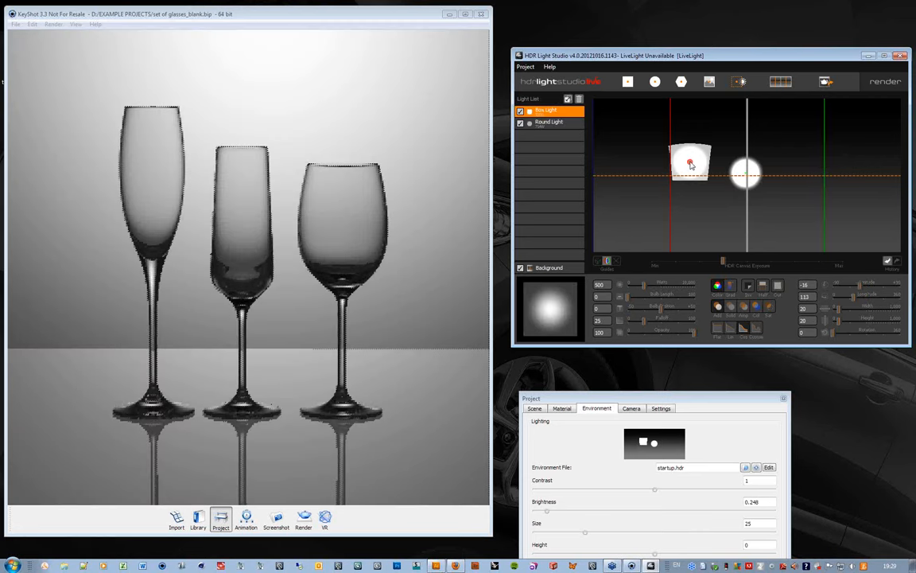
drag(691, 164, 671, 178)
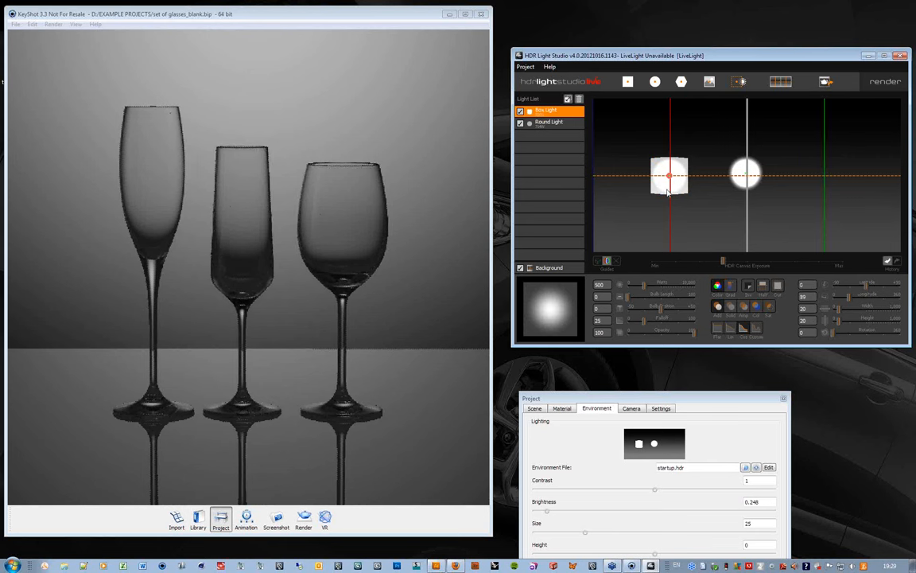
click(580, 99)
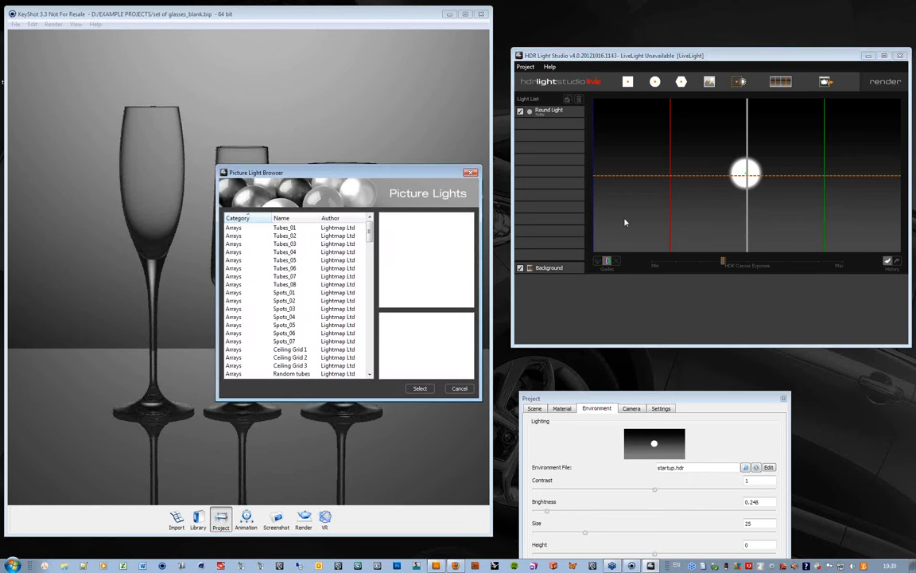
- Add the Main Window picture light from the Windows category of the picture light library
drag(421, 176, 623, 189)
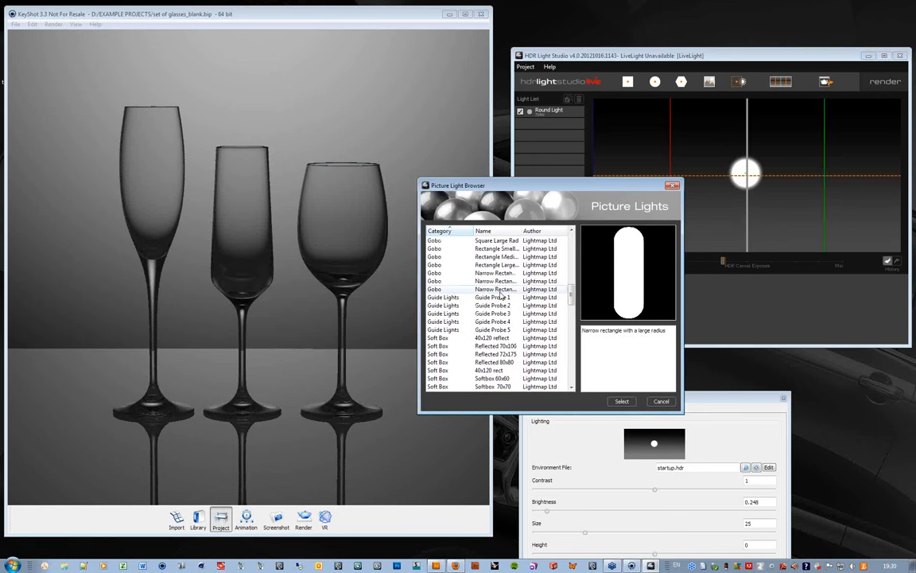
scroll(501, 302, down, 8)
click(500, 322)
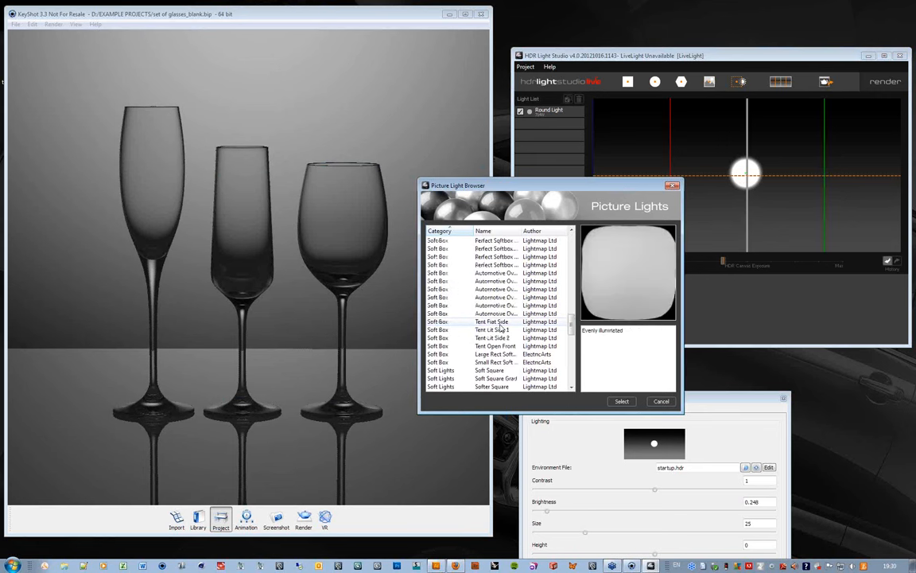
scroll(501, 326, down, 5)
click(500, 323)
scroll(500, 326, down, 5)
click(496, 322)
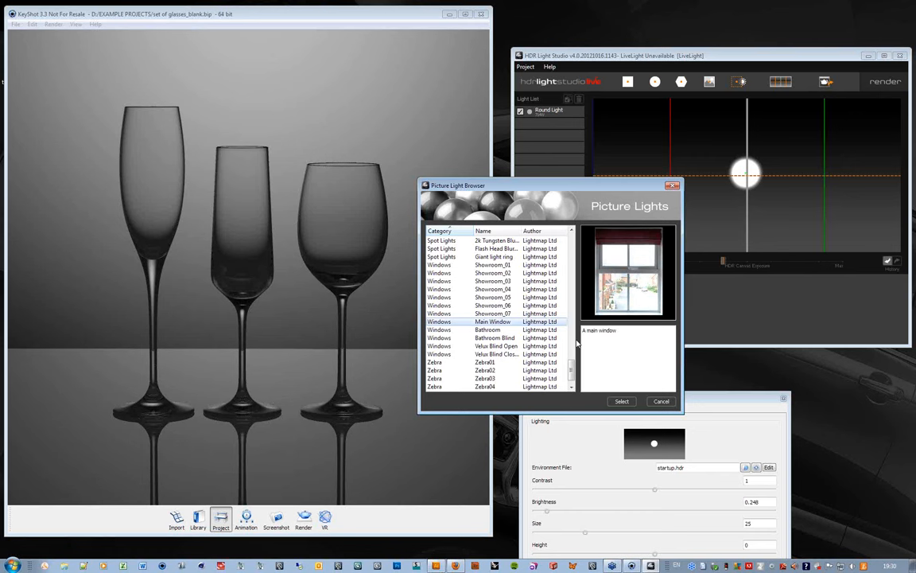
click(622, 401)
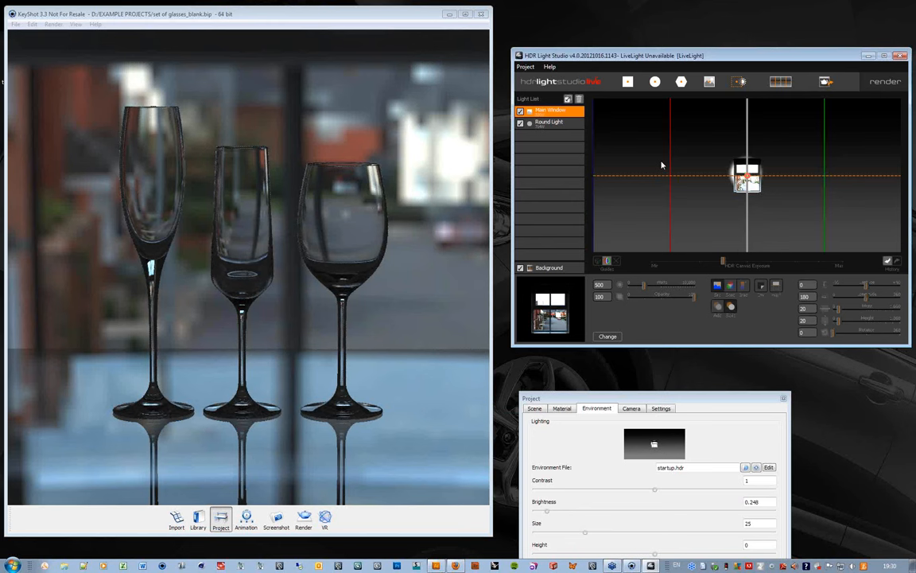
- Position the Main Window light at latitude -2, longitude 87 and enlarge it to a width and height of 68
click(667, 169)
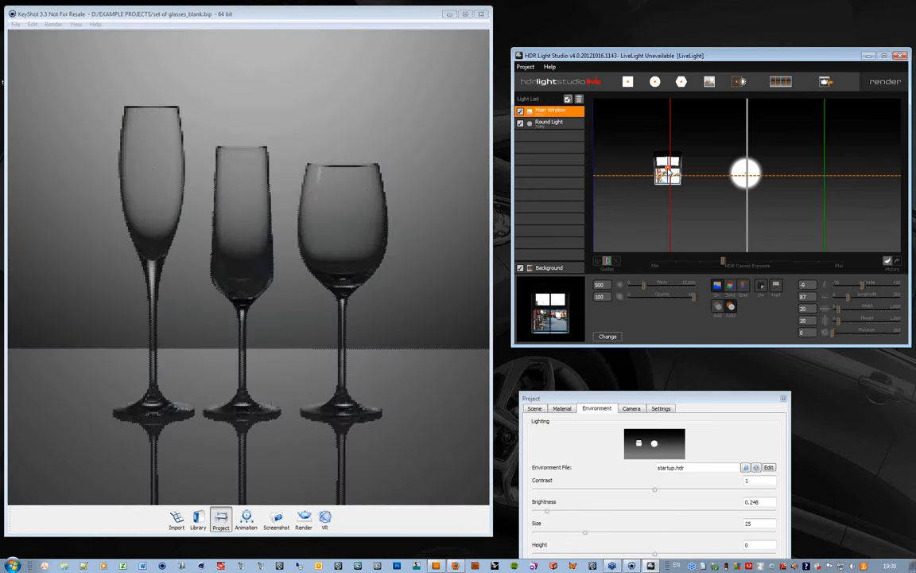
drag(669, 167, 670, 178)
drag(836, 320, 858, 325)
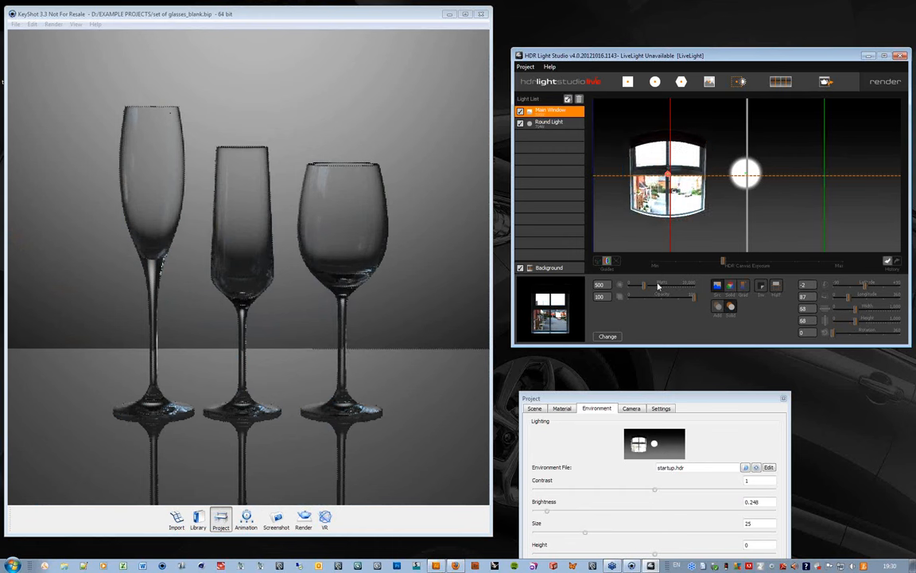
- Set the Main Window light's watts to 1128 and lower the HDR canvas exposure slightly
click(658, 286)
drag(659, 288, 663, 287)
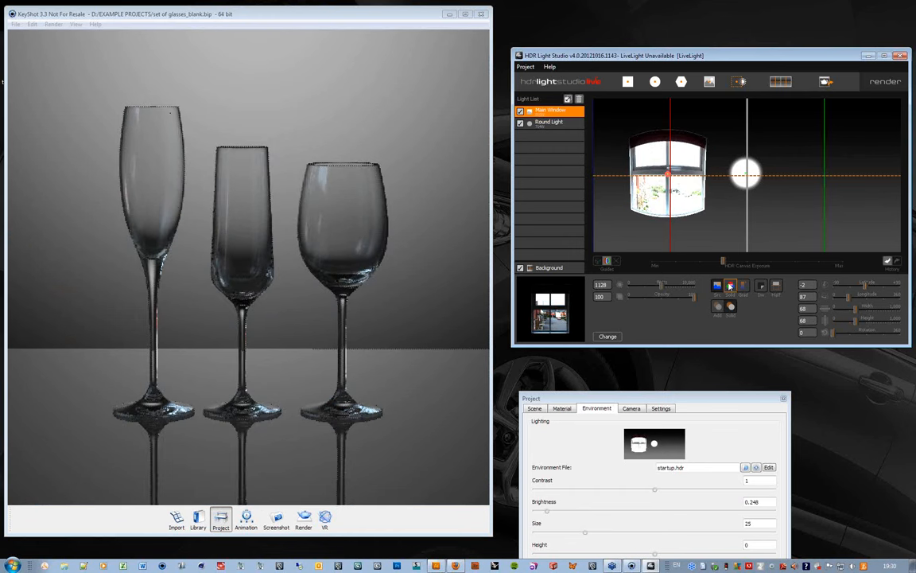
drag(723, 263, 717, 264)
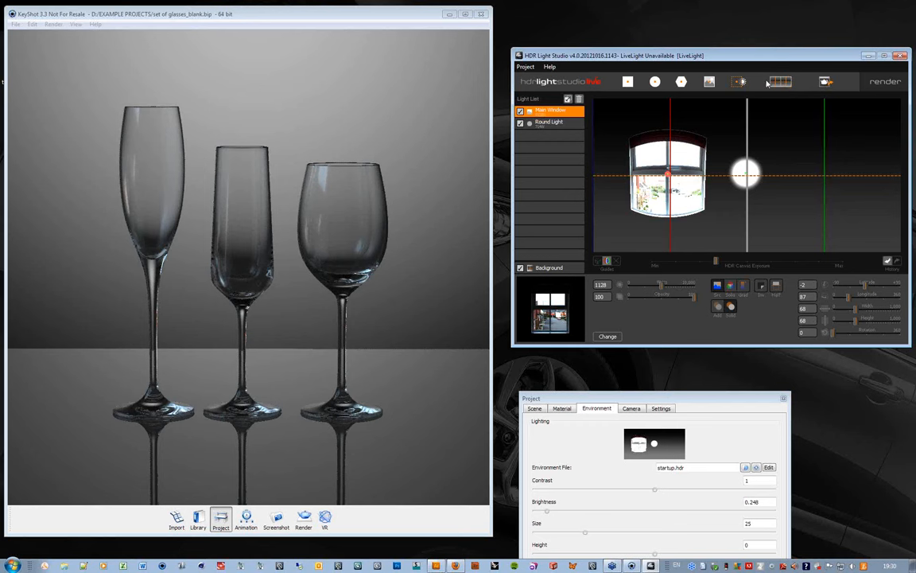
- Preview several picture lights in the library and add Velux Blind Closed from the Windows category
click(709, 82)
scroll(477, 318, down, 10)
click(471, 323)
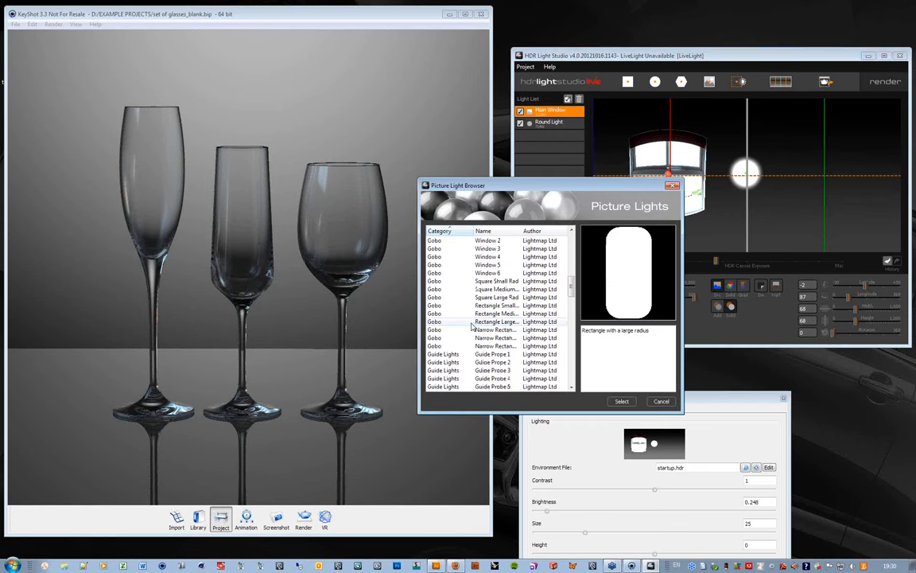
scroll(472, 326, down, 15)
click(473, 322)
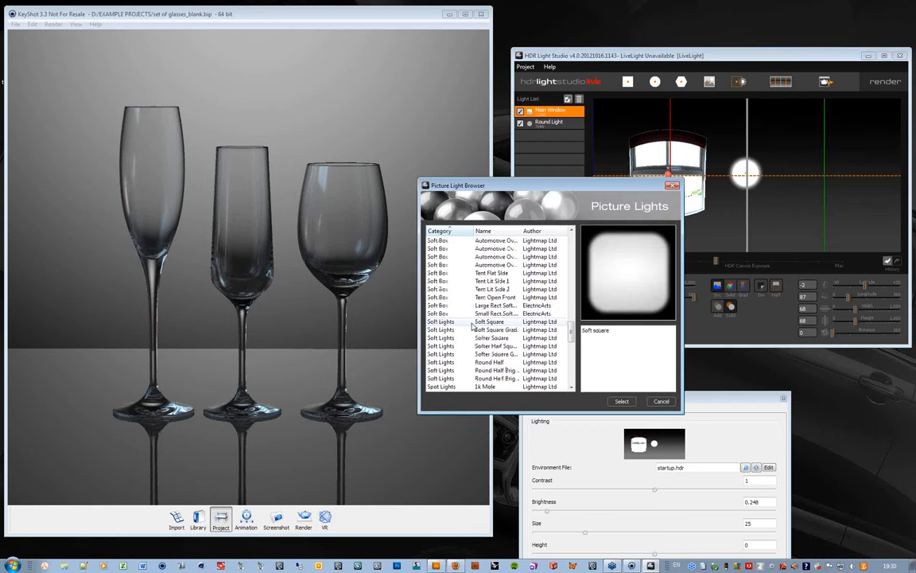
scroll(473, 326, down, 2)
click(485, 330)
scroll(487, 332, down, 6)
click(488, 330)
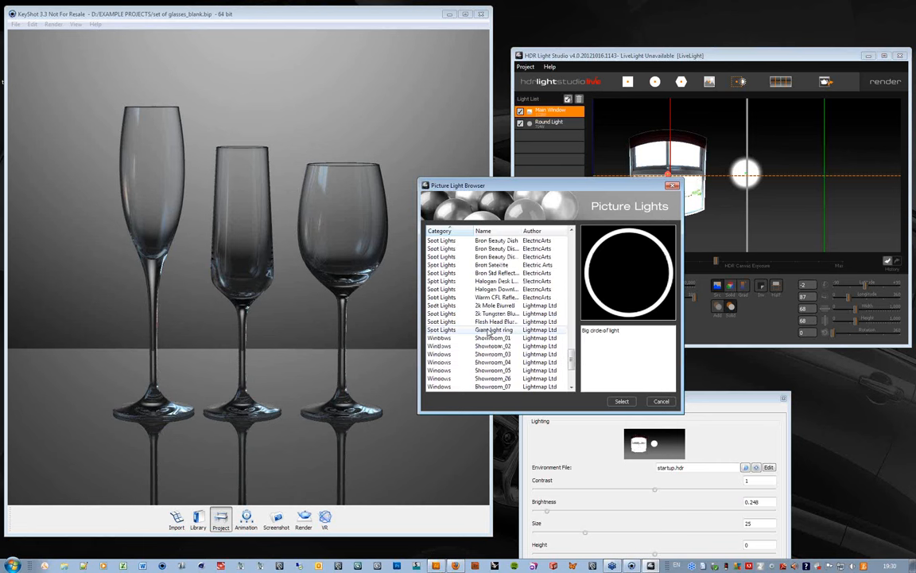
scroll(488, 332, down, 4)
click(488, 331)
click(489, 315)
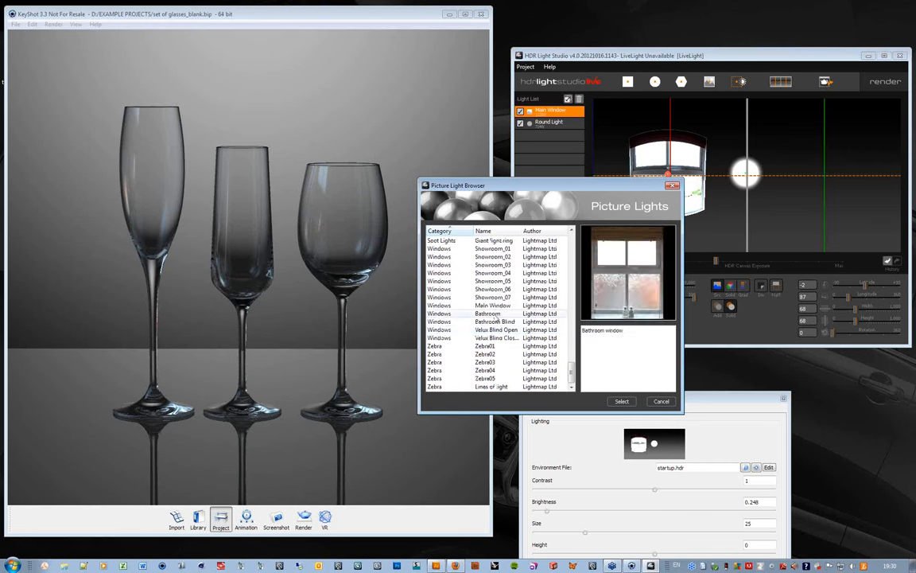
click(499, 330)
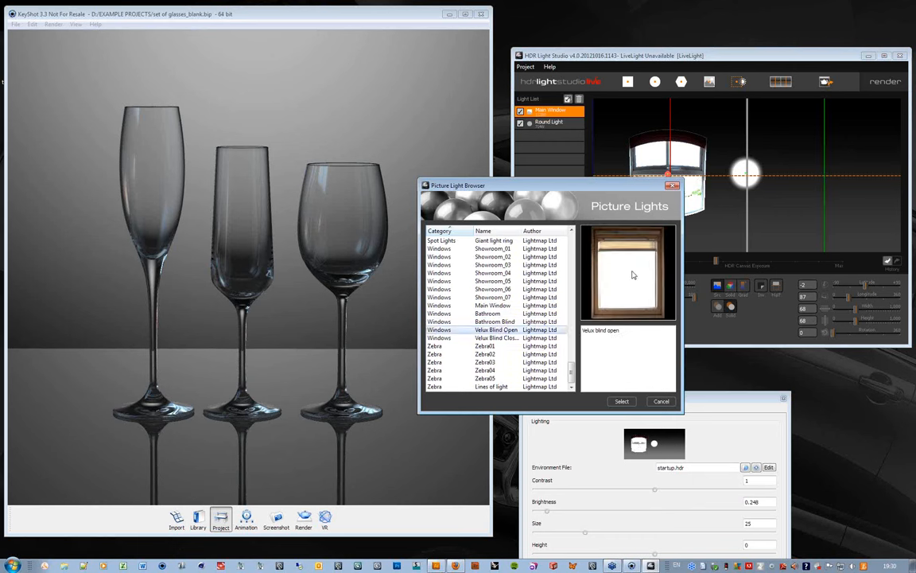
click(483, 338)
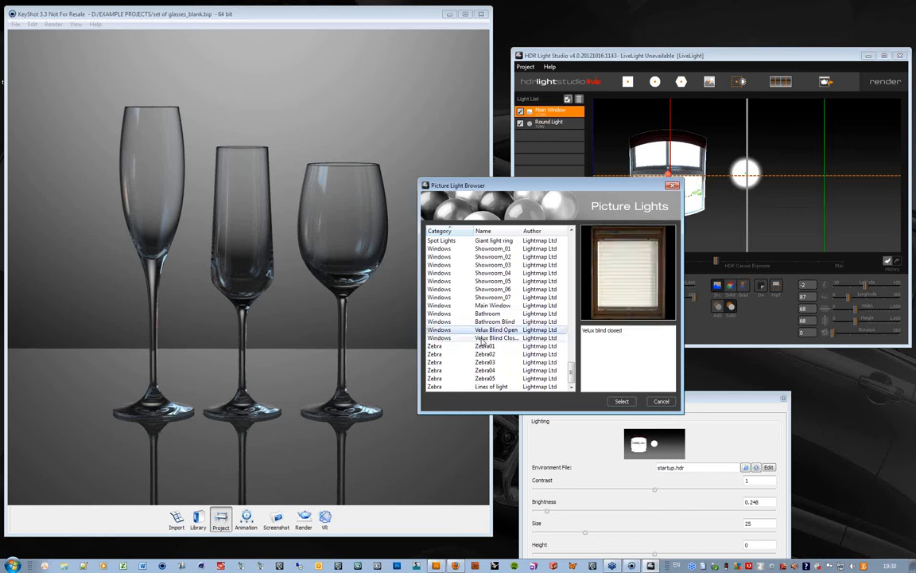
click(621, 401)
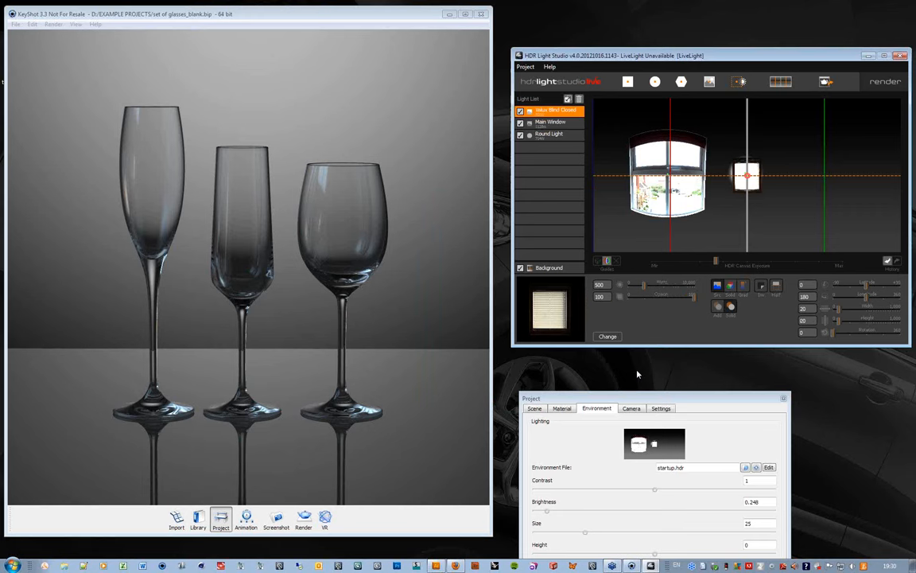
- Size the Velux Blind Closed light to width 60 and height 58, and place it at latitude 1, longitude 294
click(821, 177)
drag(821, 177, 822, 178)
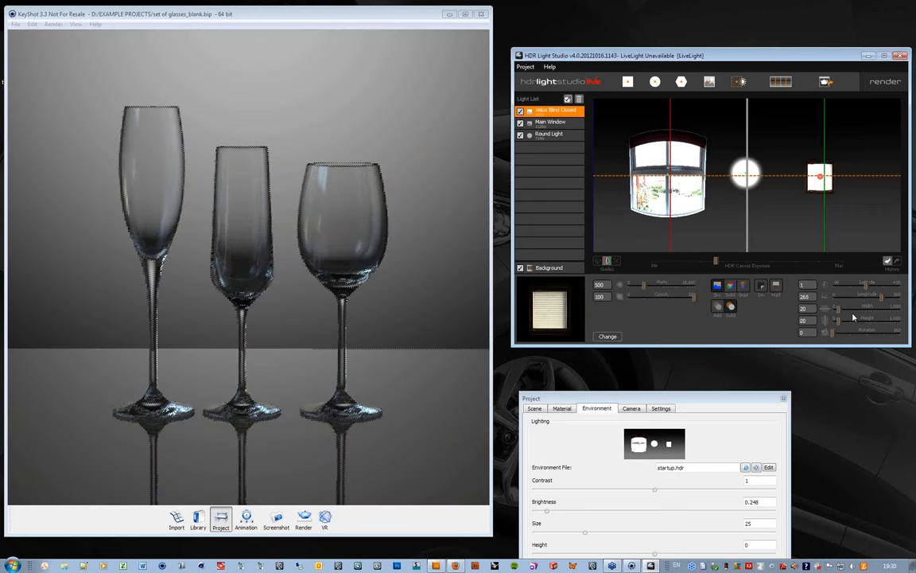
drag(837, 309, 853, 321)
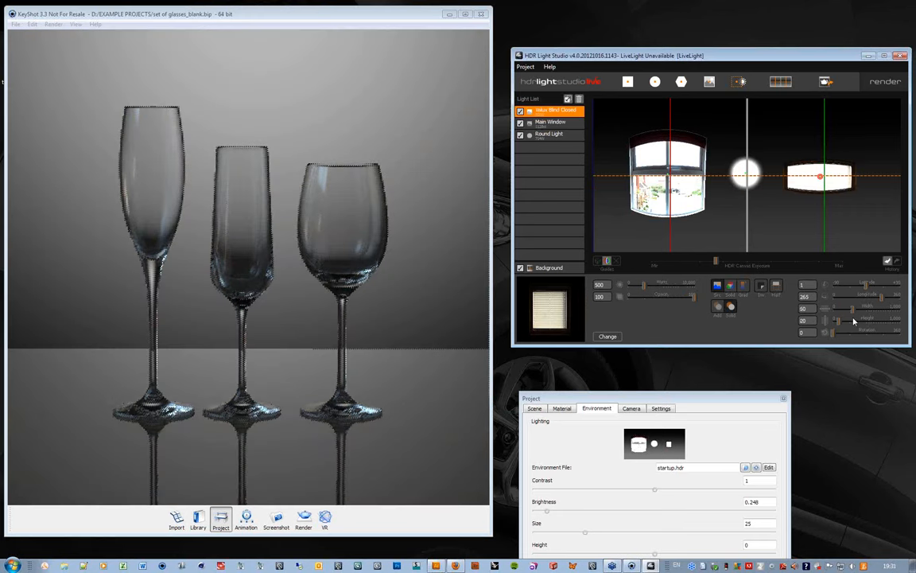
click(853, 321)
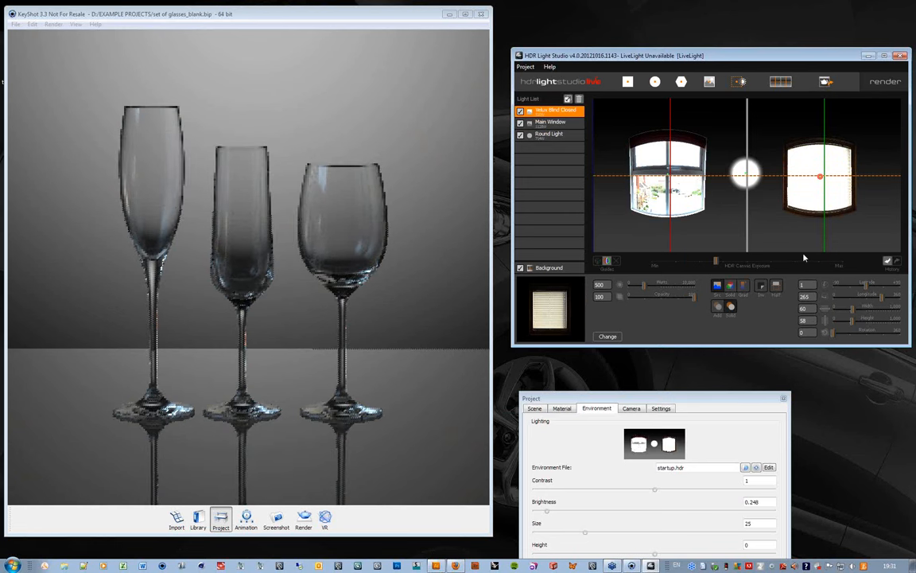
drag(828, 176, 846, 179)
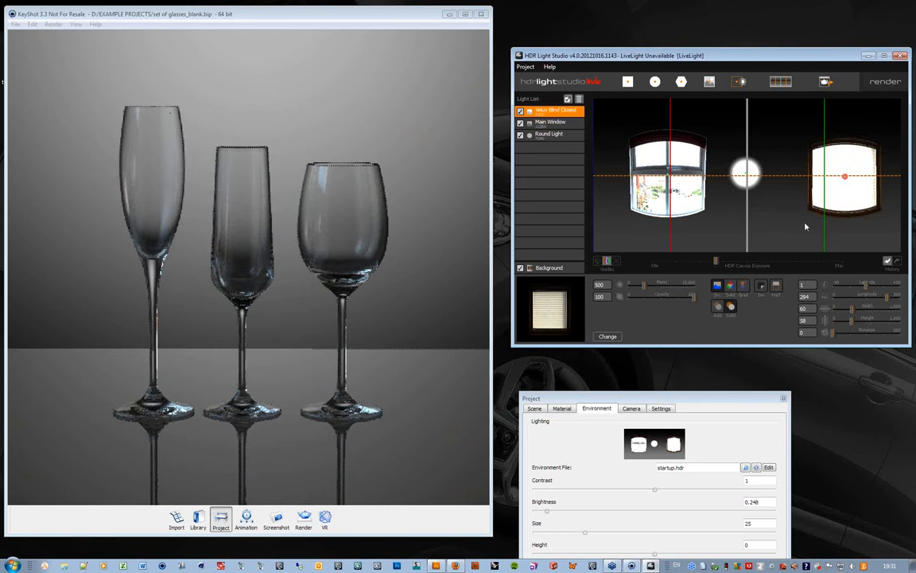
- Set the Velux Blind Closed light's watts to 2542, reduce its width to 27 and its height slightly, and raise it to latitude -8
drag(643, 284, 666, 289)
drag(853, 312, 843, 310)
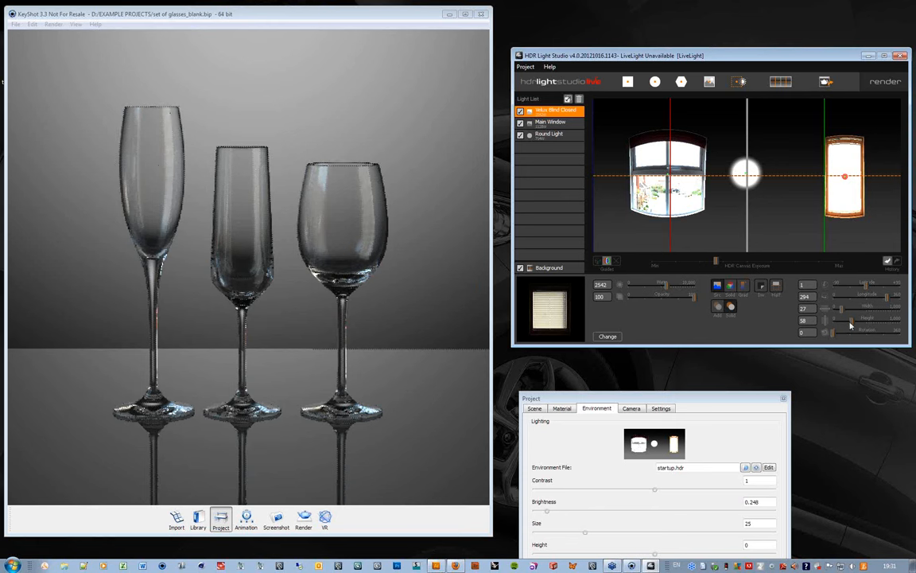
drag(850, 323, 844, 322)
click(845, 170)
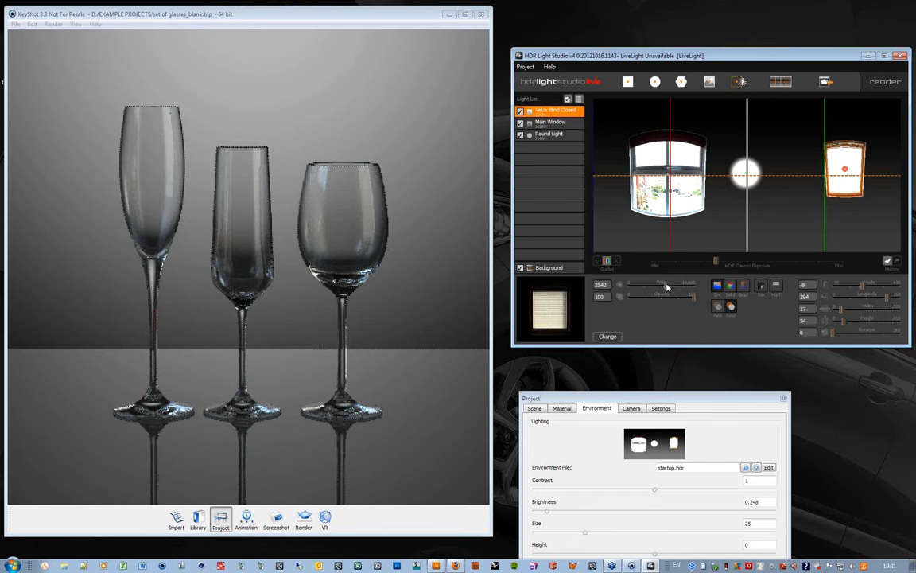
- Set the Velux Blind Closed light's watts to 1514 and raise the KeyShot environment brightness to 0.429
drag(667, 287, 661, 286)
click(336, 42)
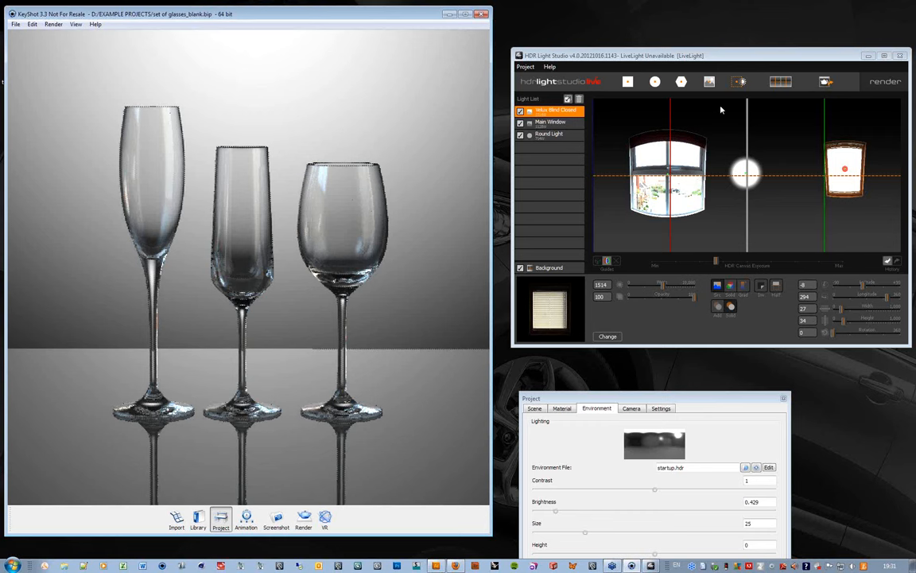
- Lower the peak wattage of the HDR gradient background and set the Round Light's watts to 442
click(781, 81)
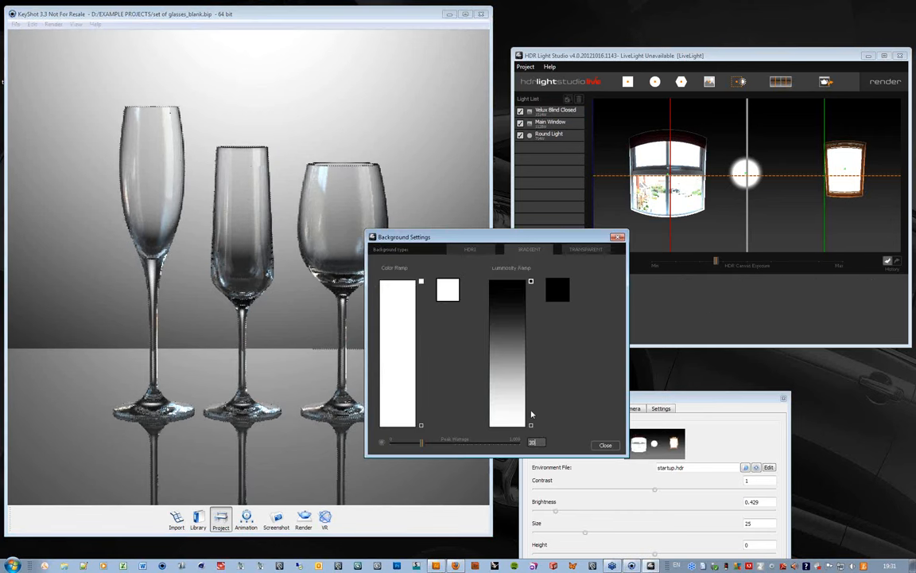
click(605, 445)
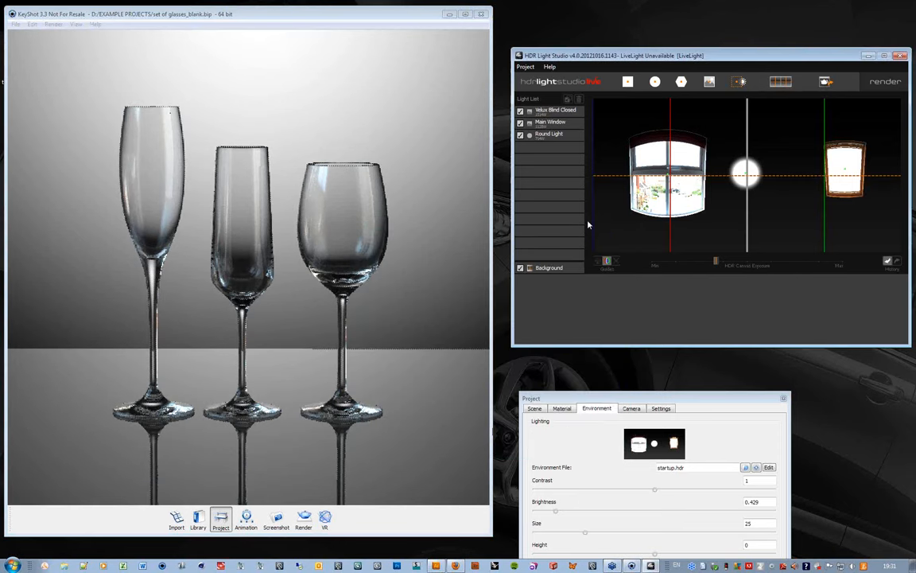
click(550, 135)
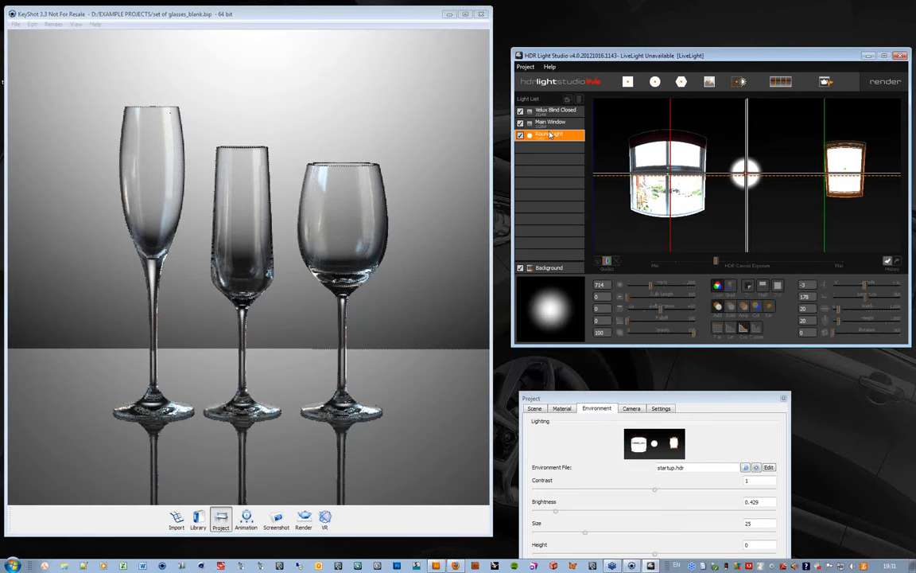
drag(650, 284, 642, 287)
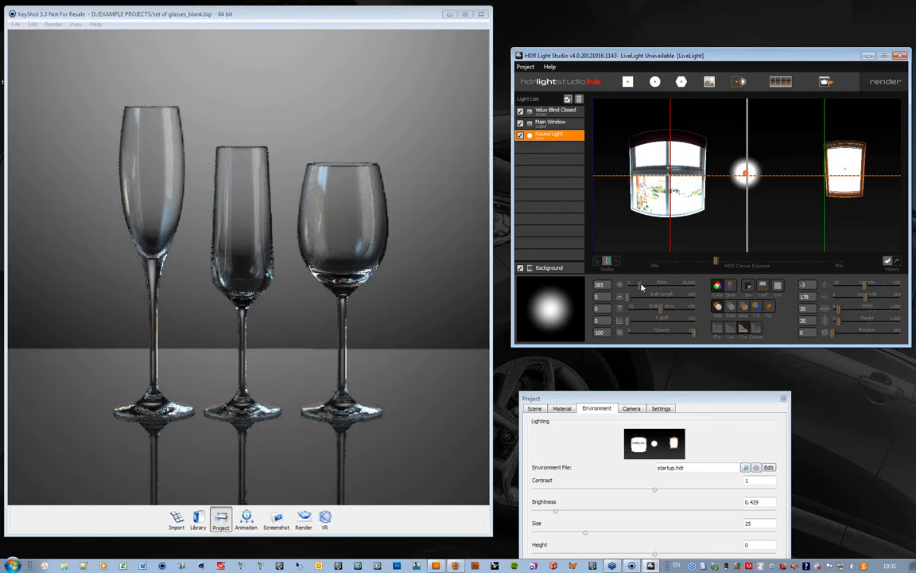
click(642, 286)
drag(642, 287, 642, 287)
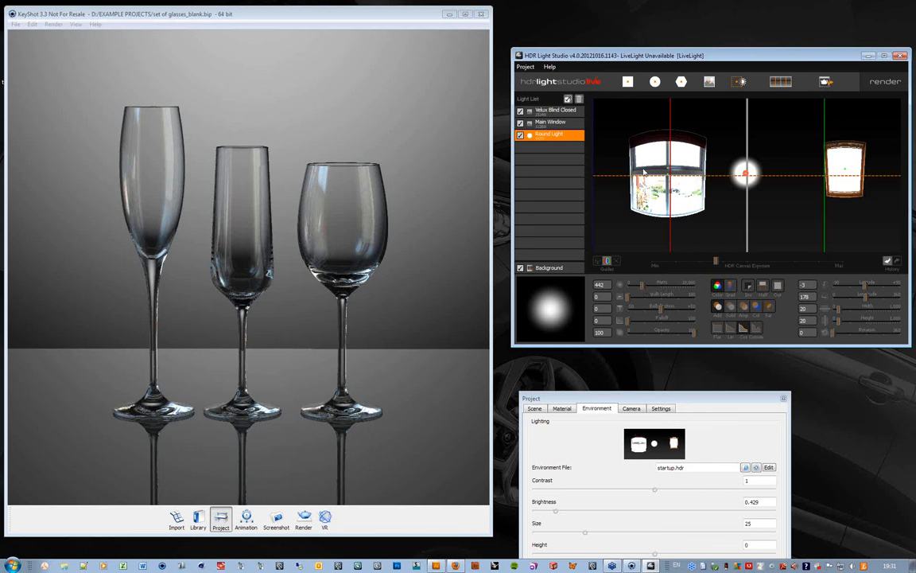
- Replace the Main Window light's picture with Softer Square Grad from the Soft Lights category and set its watts to 1285
click(555, 126)
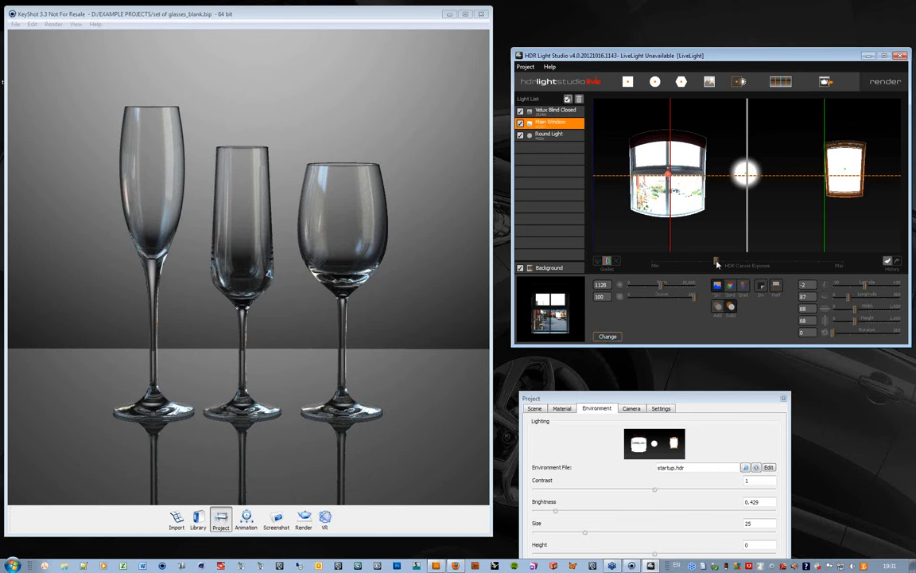
mouse_move(718, 263)
mouse_down()
mouse_move(732, 263)
mouse_move(715, 267)
mouse_up()
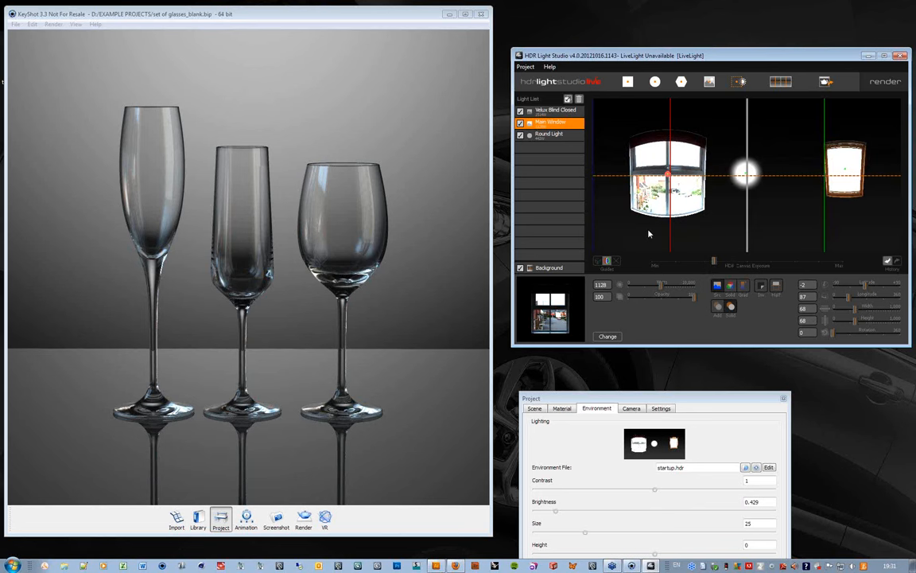
click(607, 336)
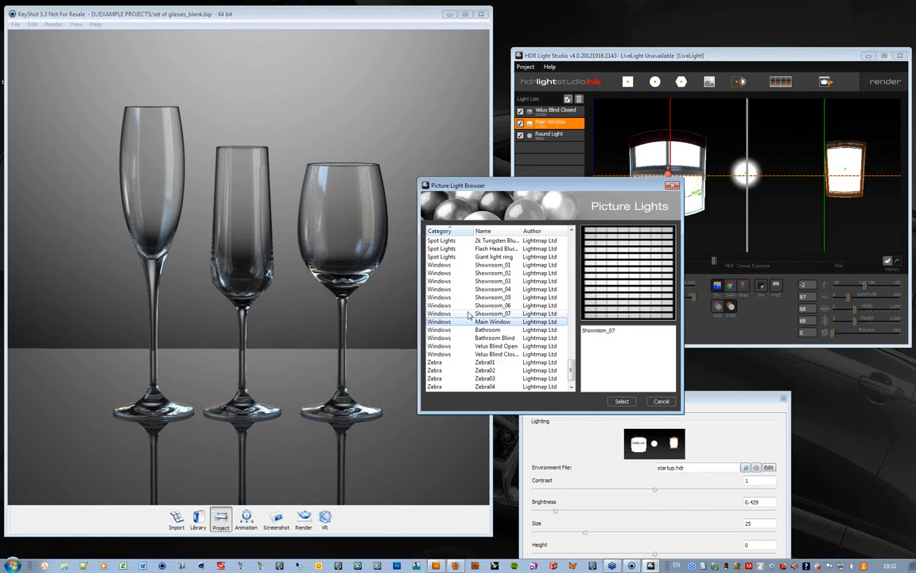
scroll(469, 315, up, 4)
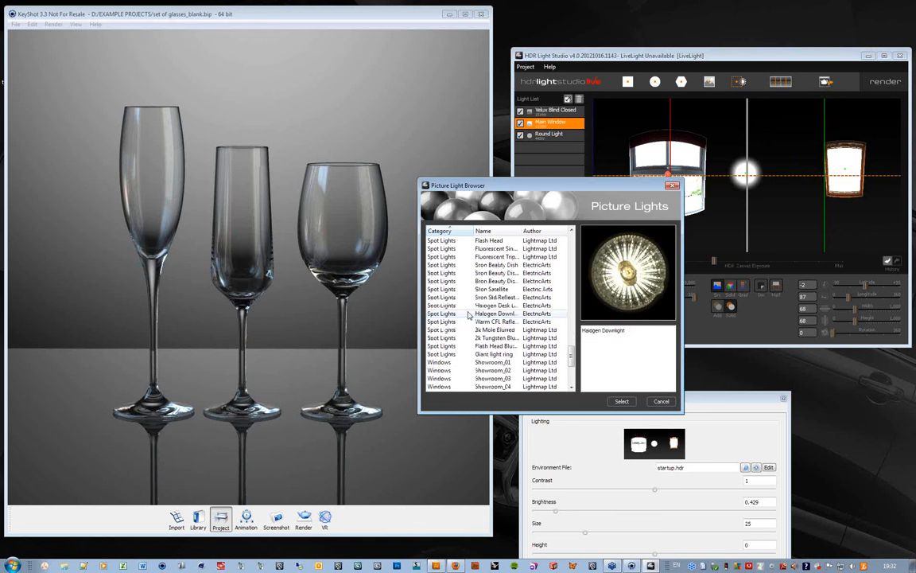
scroll(469, 315, up, 4)
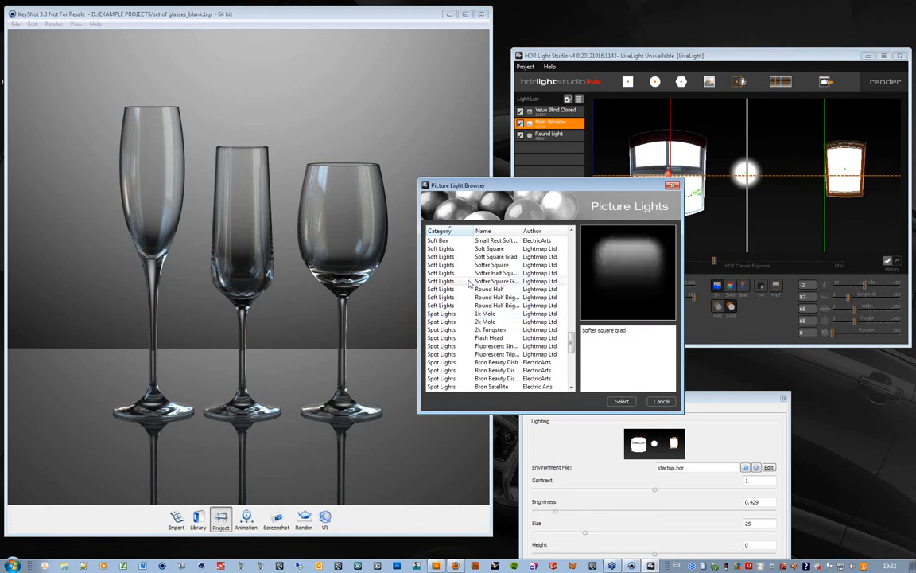
click(470, 283)
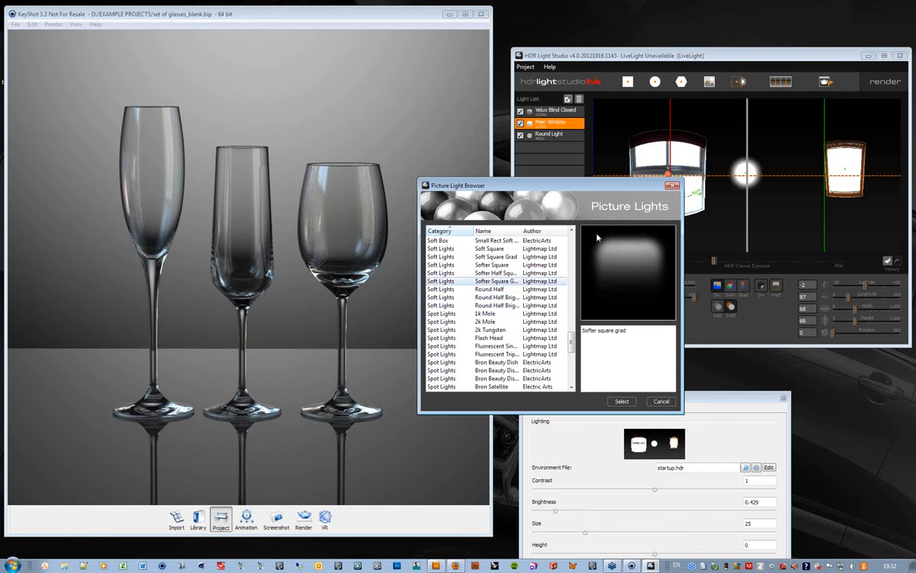
click(622, 401)
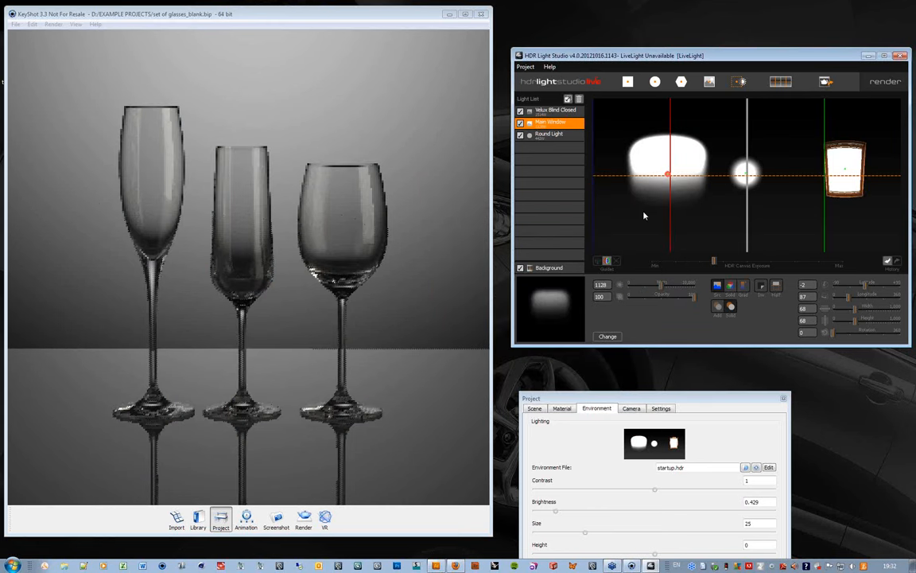
drag(661, 289, 664, 288)
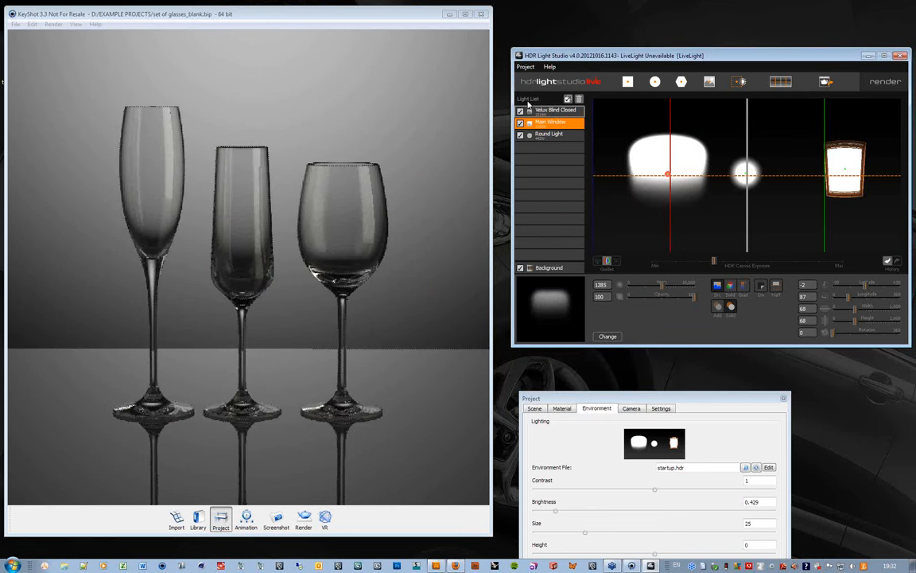
- Replace the Velux Blind Closed light's picture with Softer Square from the Soft Lights category and set its watts to 3828
click(541, 111)
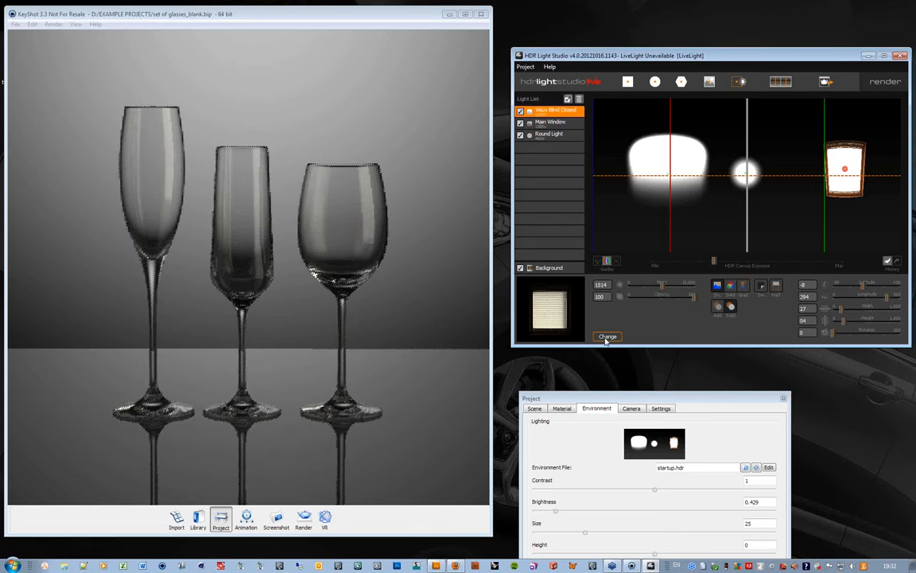
click(606, 337)
scroll(446, 294, up, 2)
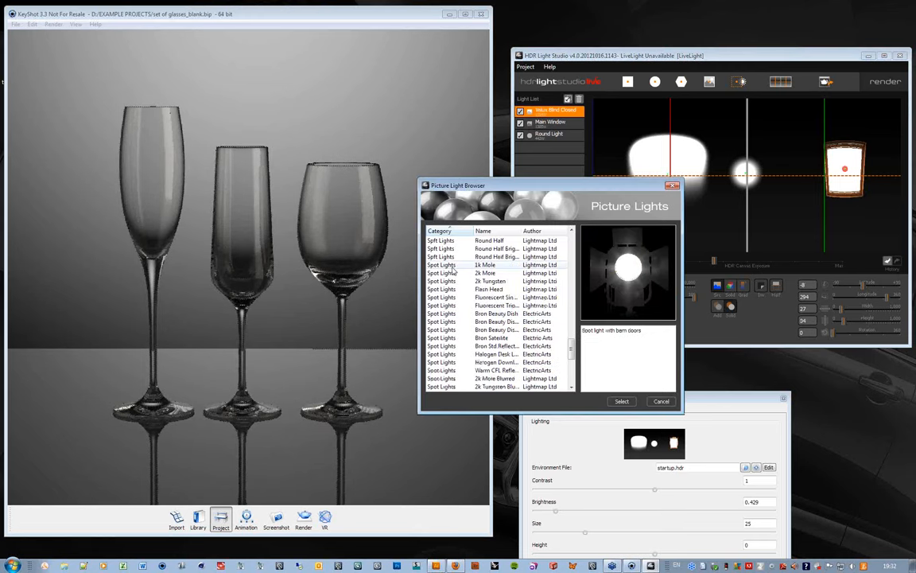
scroll(455, 254, up, 1)
click(458, 249)
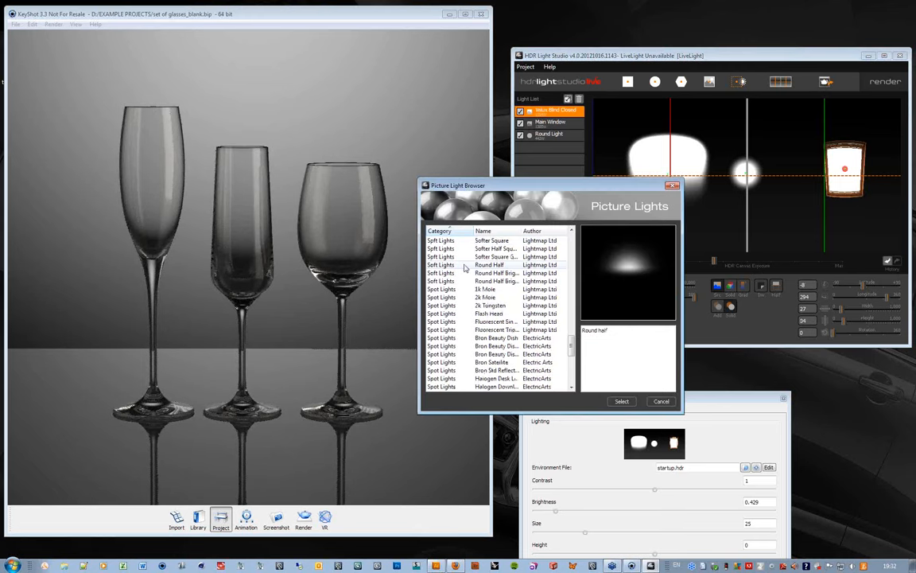
click(467, 242)
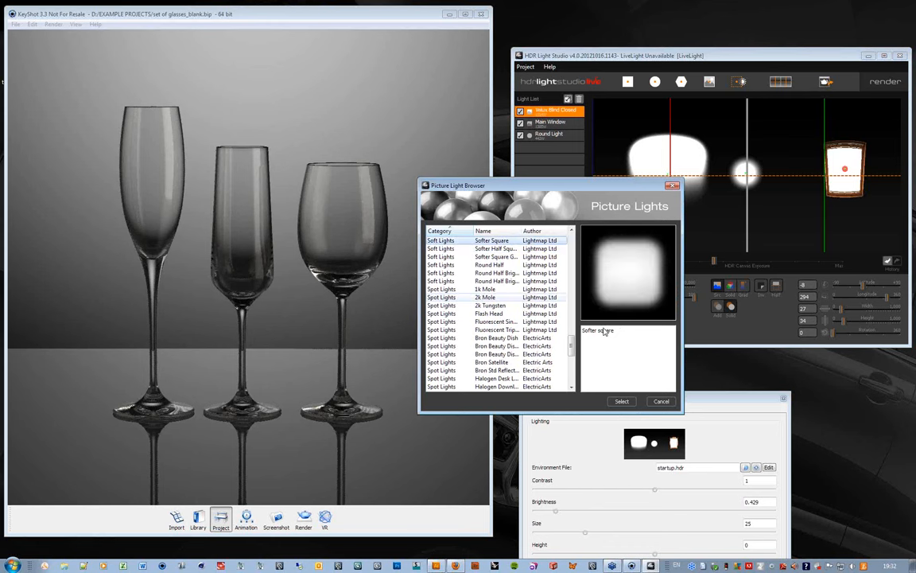
click(621, 401)
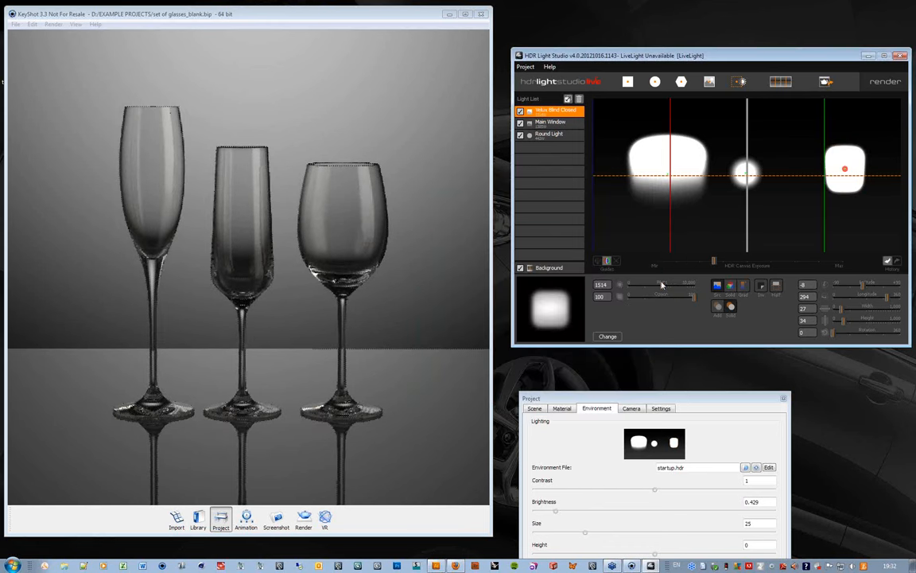
drag(661, 285, 674, 288)
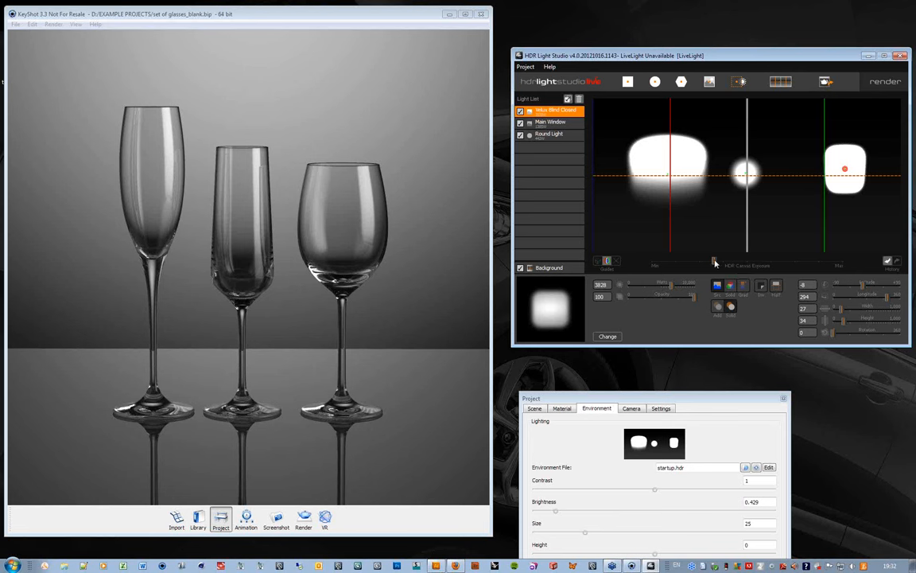
- Add a round light over the Velux Blind Closed light with falloff 0, the Amp blend mode and 85 watts
drag(714, 263, 666, 264)
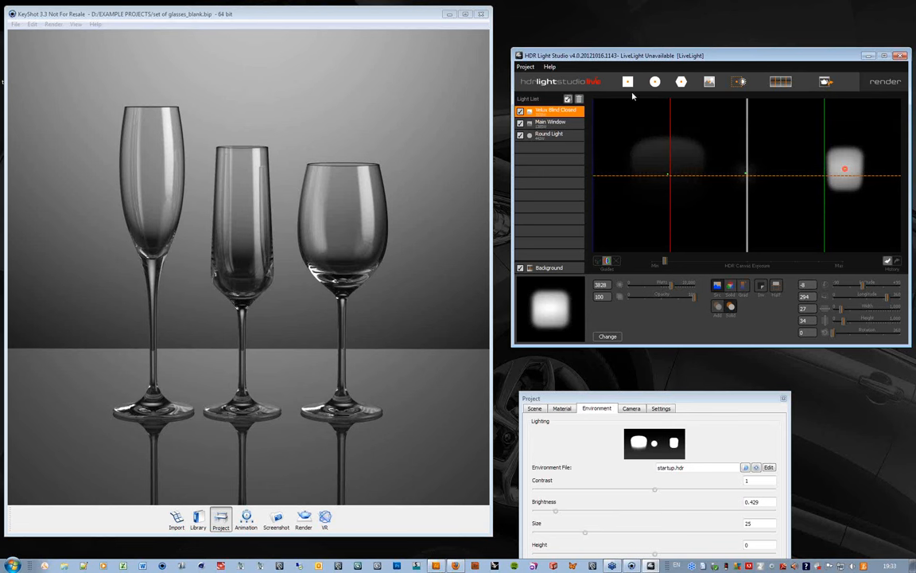
click(655, 82)
click(845, 161)
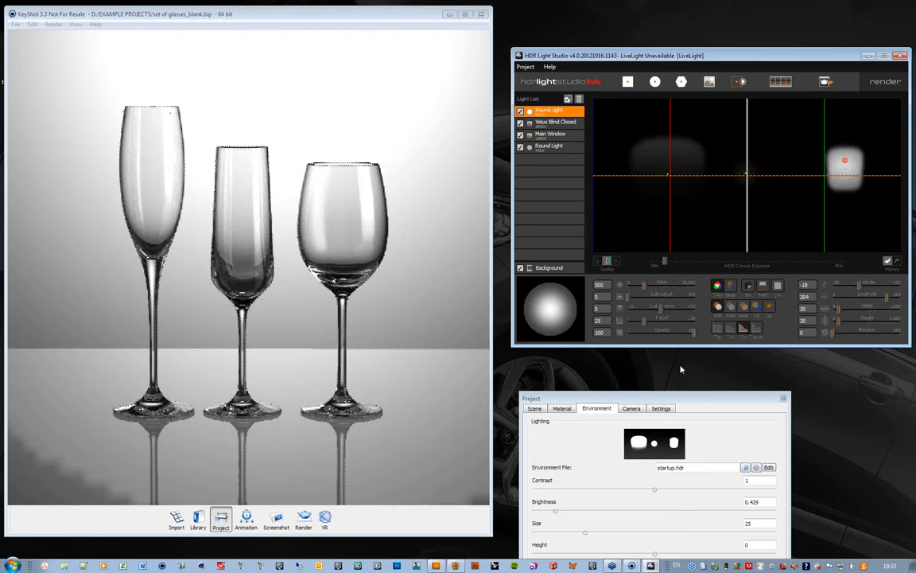
drag(643, 320, 627, 324)
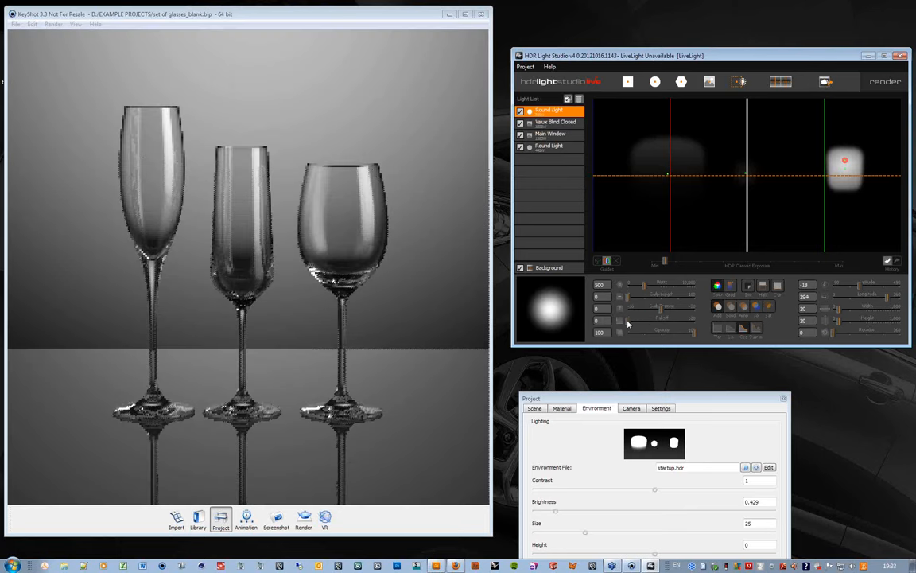
click(743, 307)
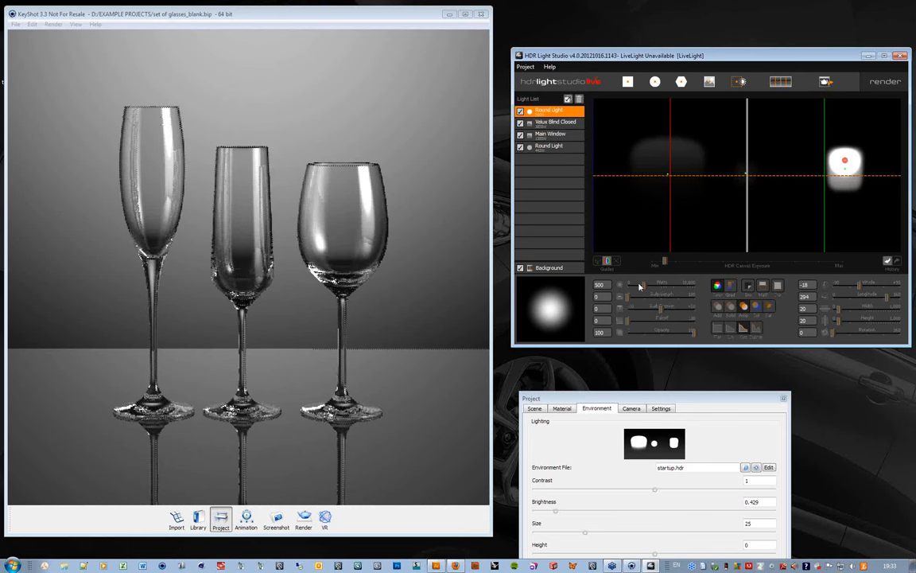
drag(641, 287, 629, 288)
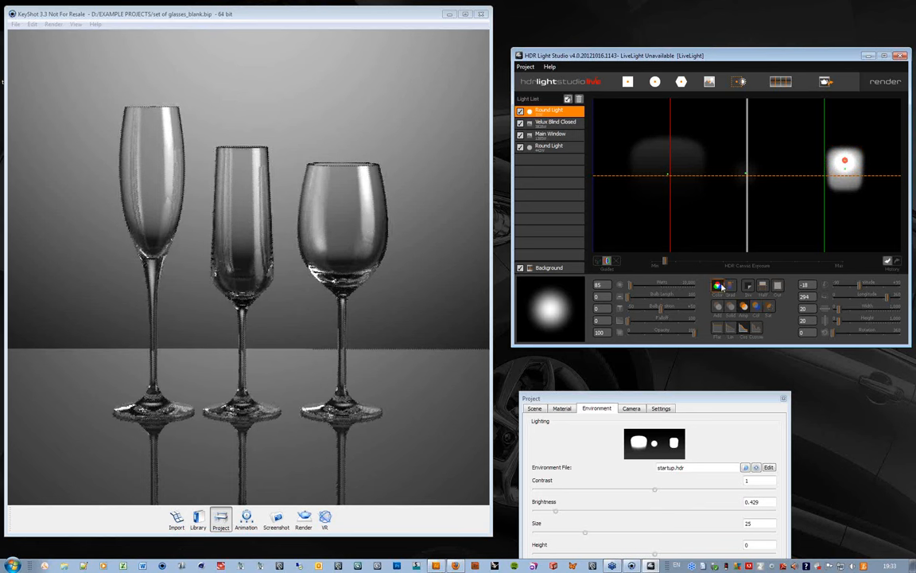
- Try a pink colour on the new round light and restore it to white
click(722, 287)
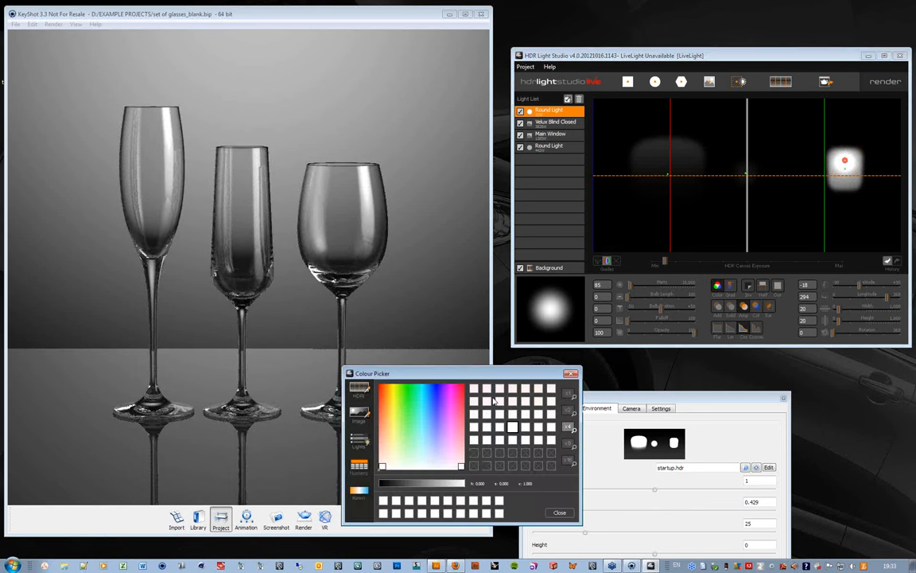
click(457, 394)
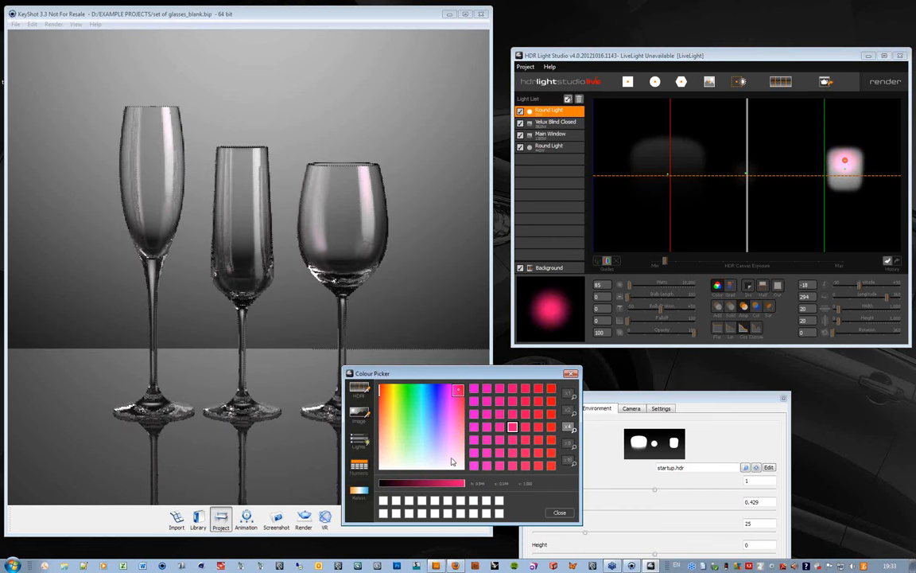
click(466, 500)
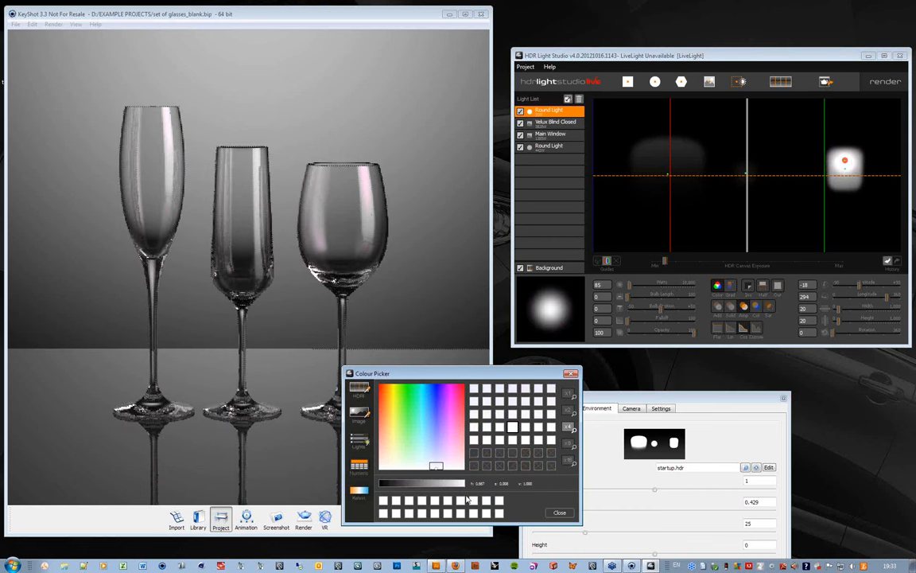
click(560, 513)
- Place the new round light at latitude -31, longitude 294 and set its width and height to 50
click(847, 147)
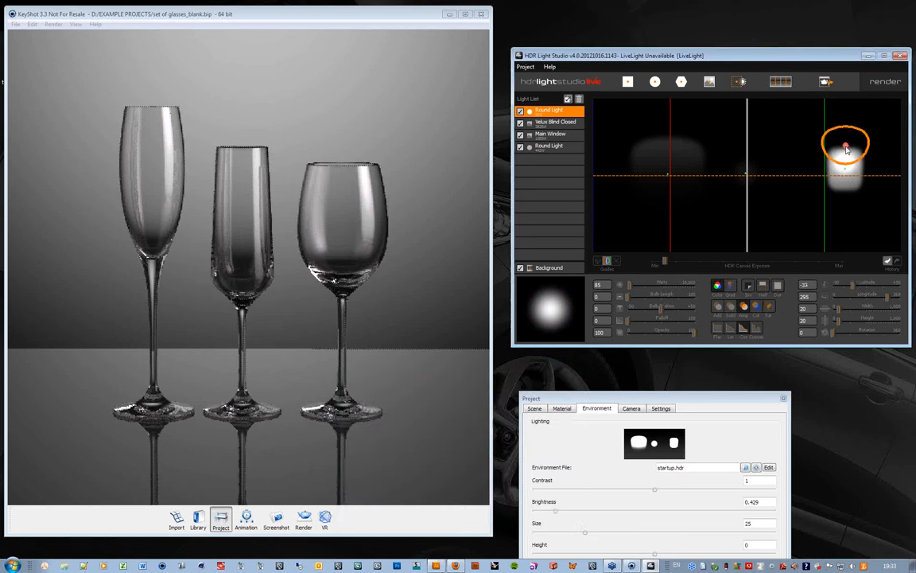
drag(847, 148, 847, 153)
click(849, 310)
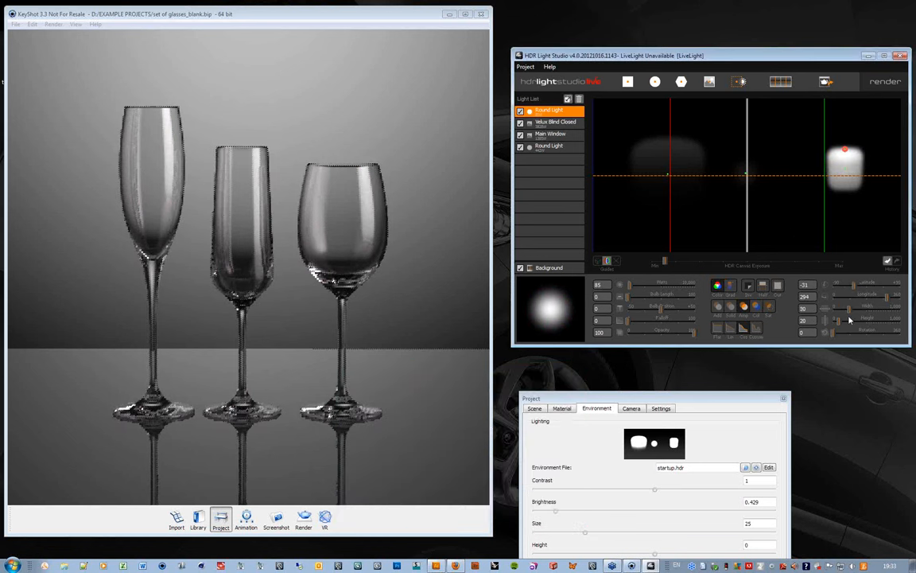
click(851, 321)
drag(852, 324, 850, 325)
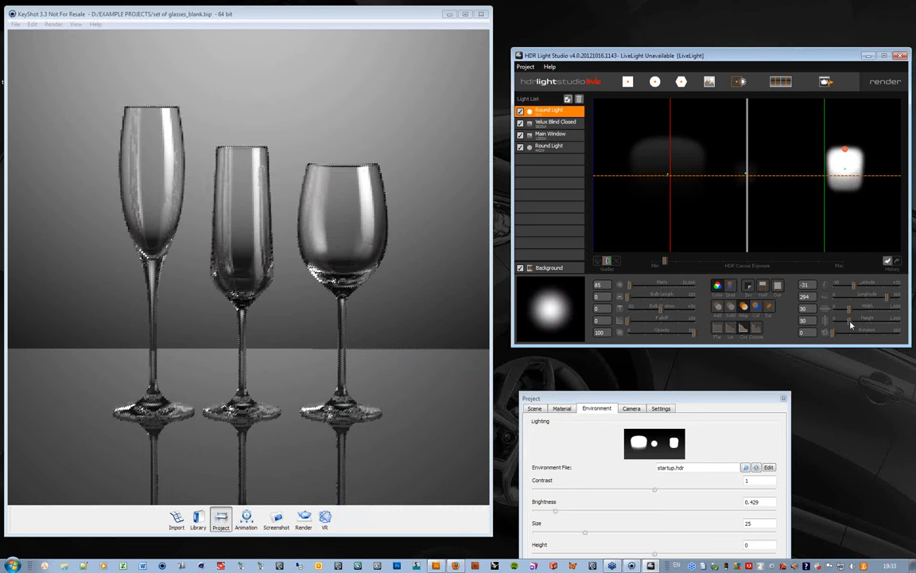
- Duplicate the Amp round light over the Main Window light at latitude -32, longitude 51, and set its watts to 471
click(568, 99)
drag(624, 169, 634, 148)
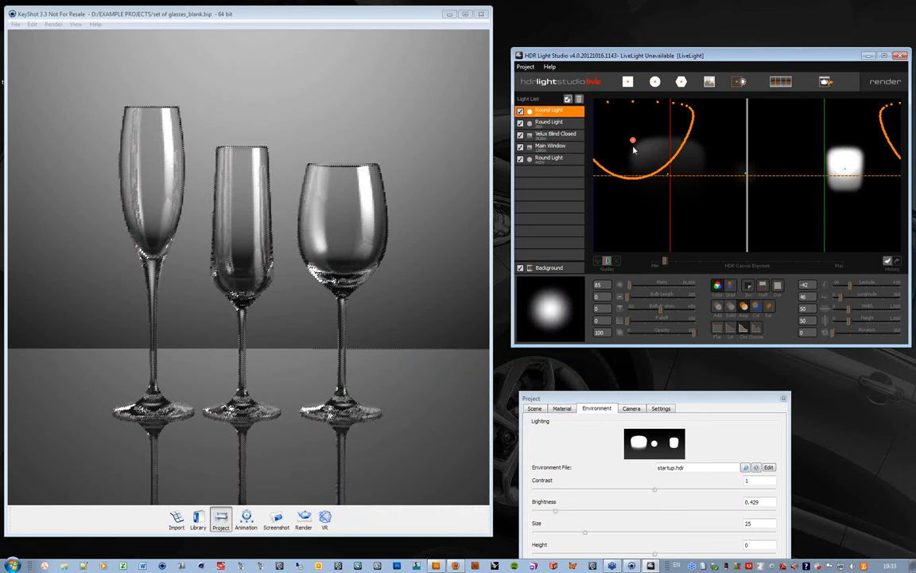
drag(629, 285, 643, 287)
drag(633, 141, 636, 149)
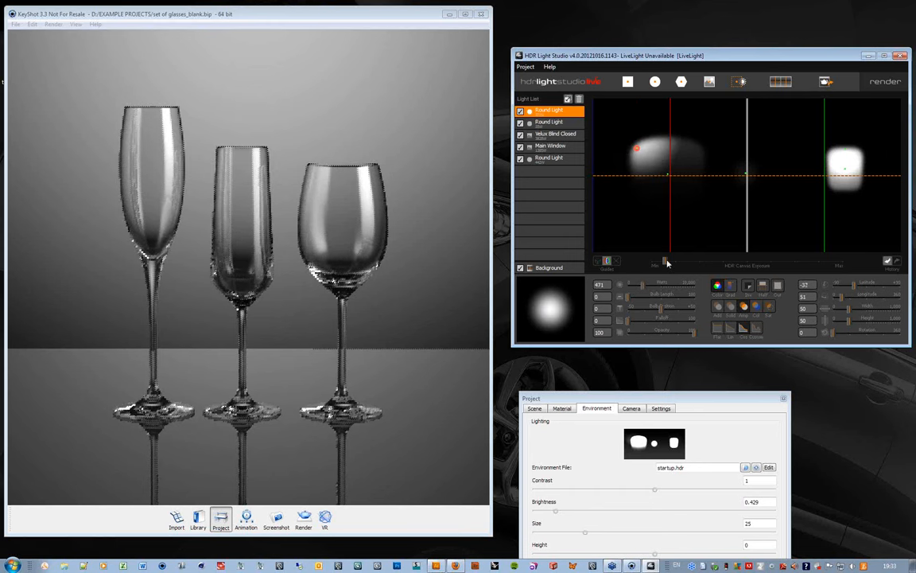
drag(666, 262, 668, 262)
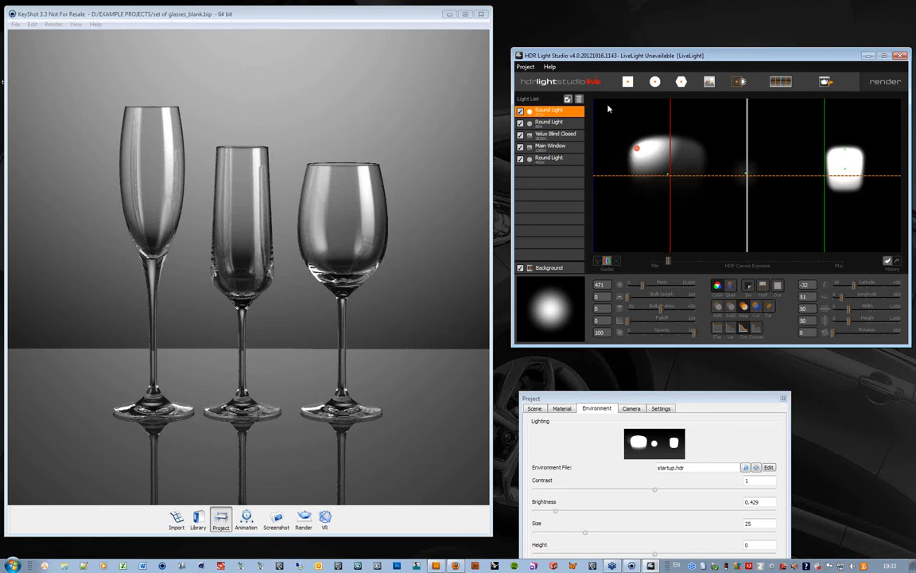
drag(621, 55, 619, 59)
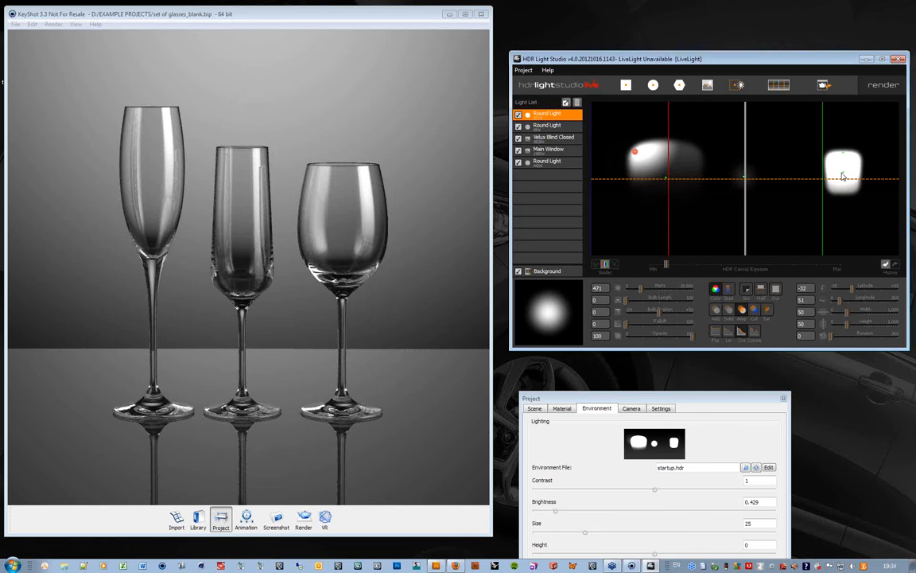
- Move the Amp light over Main Window to latitude -31, longitude 55, and the one over Velux Blind Closed to latitude -30, longitude 294
click(640, 156)
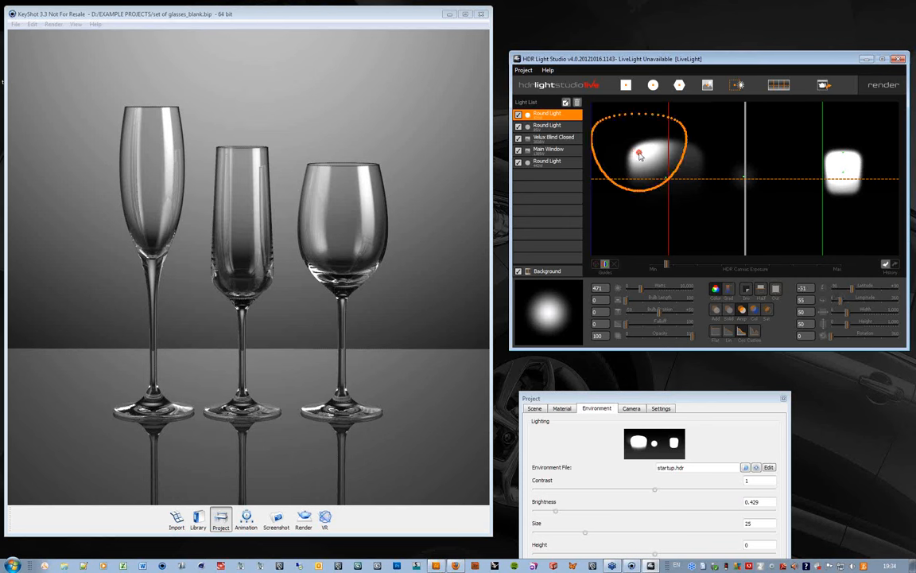
click(544, 127)
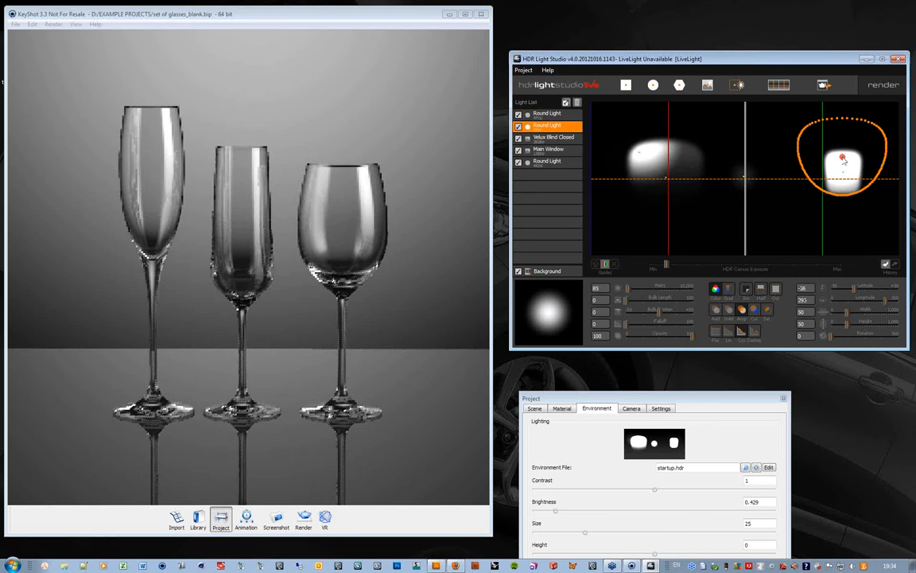
click(844, 160)
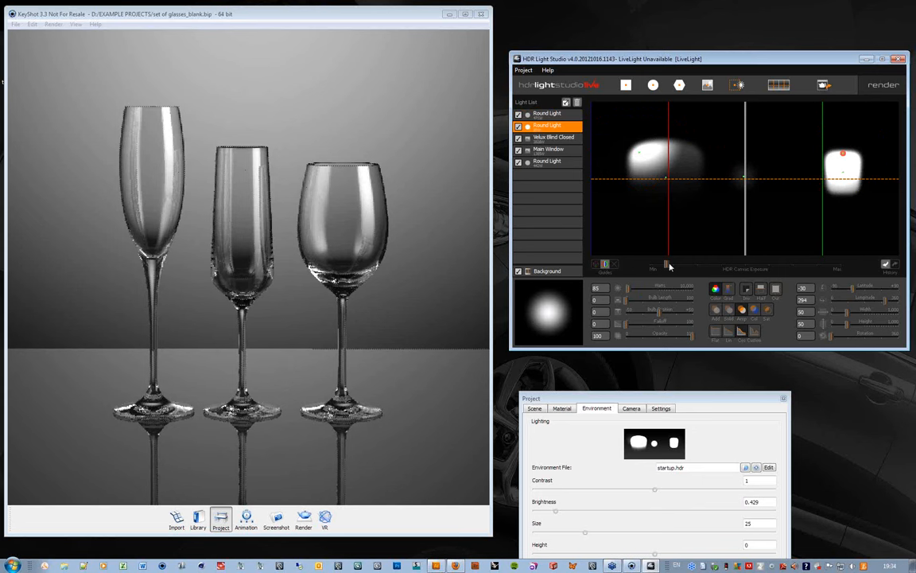
- Give the Amp light over Velux Blind Closed a custom gradient with four intermediate points along the curve
drag(670, 266, 668, 266)
click(754, 332)
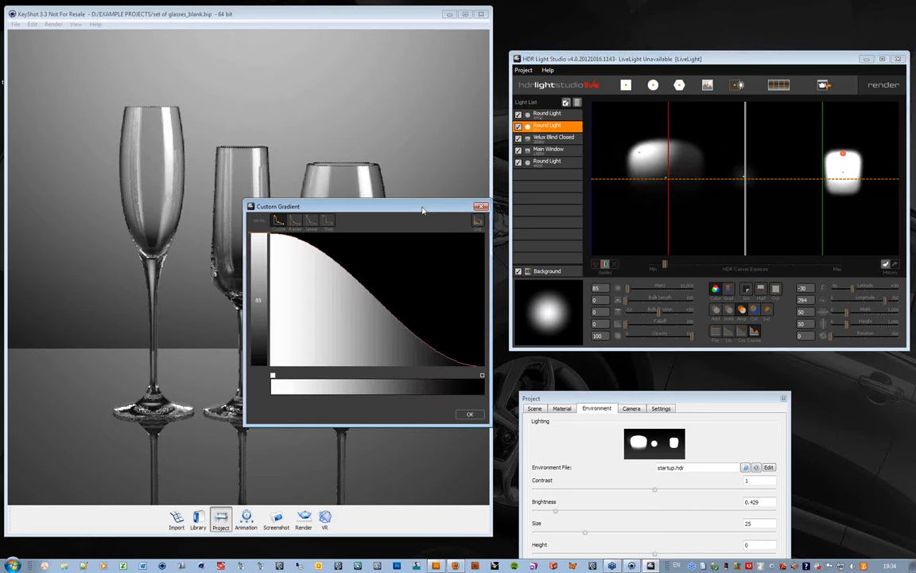
drag(423, 211, 576, 213)
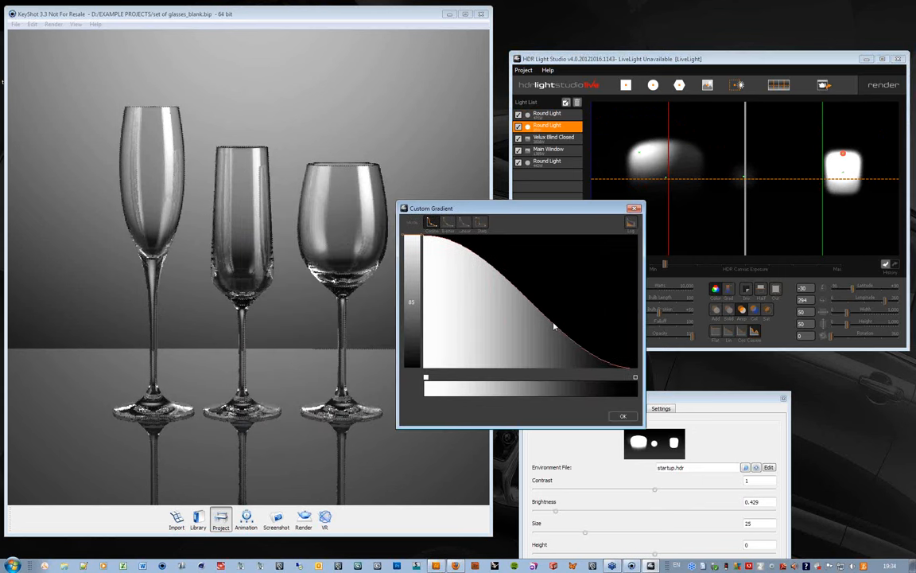
click(555, 326)
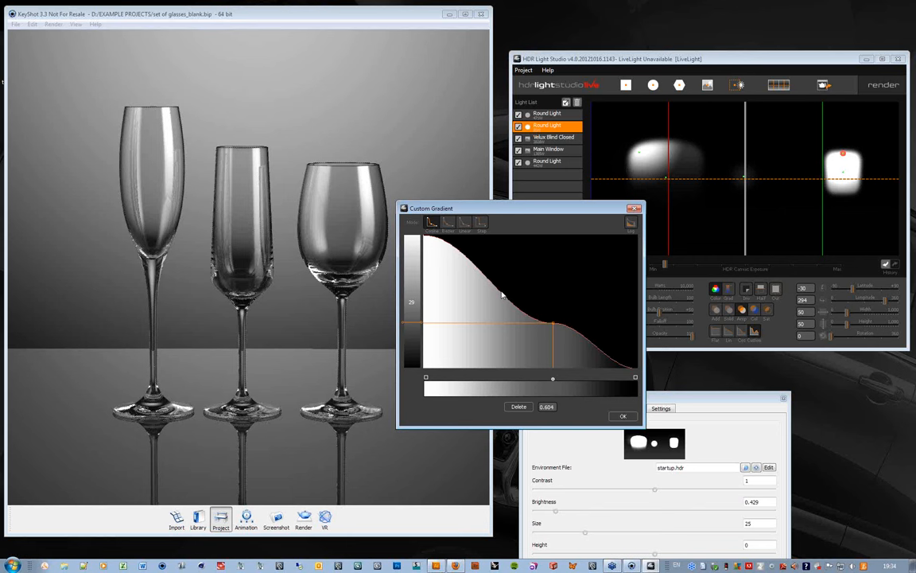
click(502, 293)
click(466, 268)
click(440, 248)
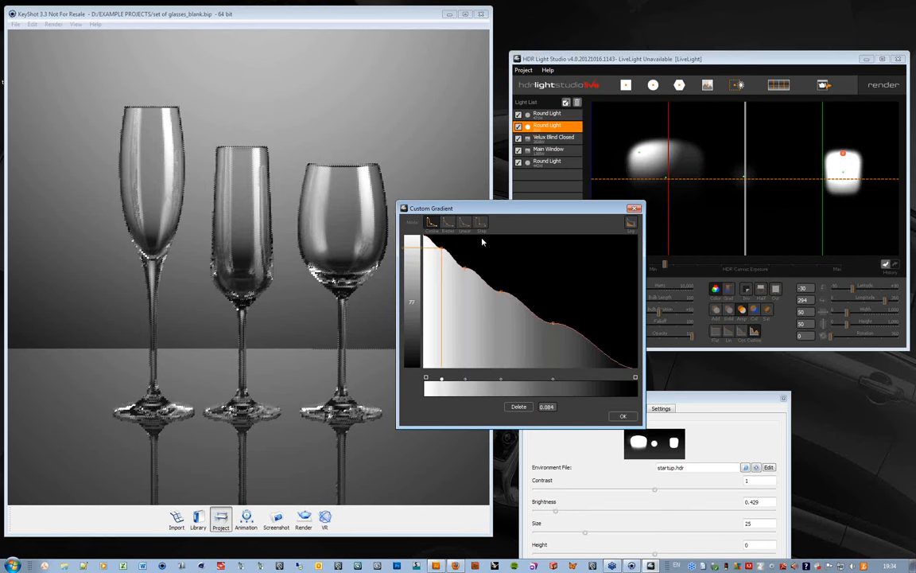
drag(432, 213, 233, 272)
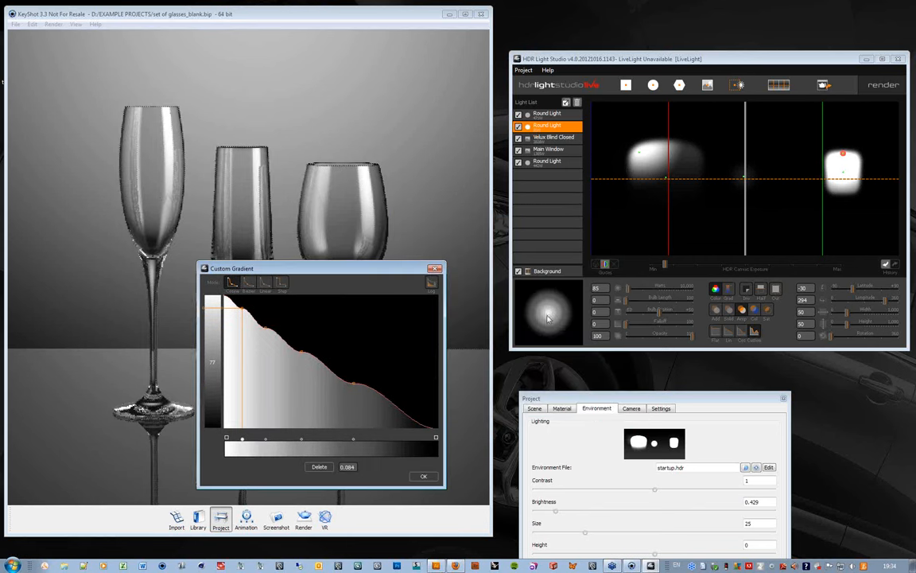
click(426, 477)
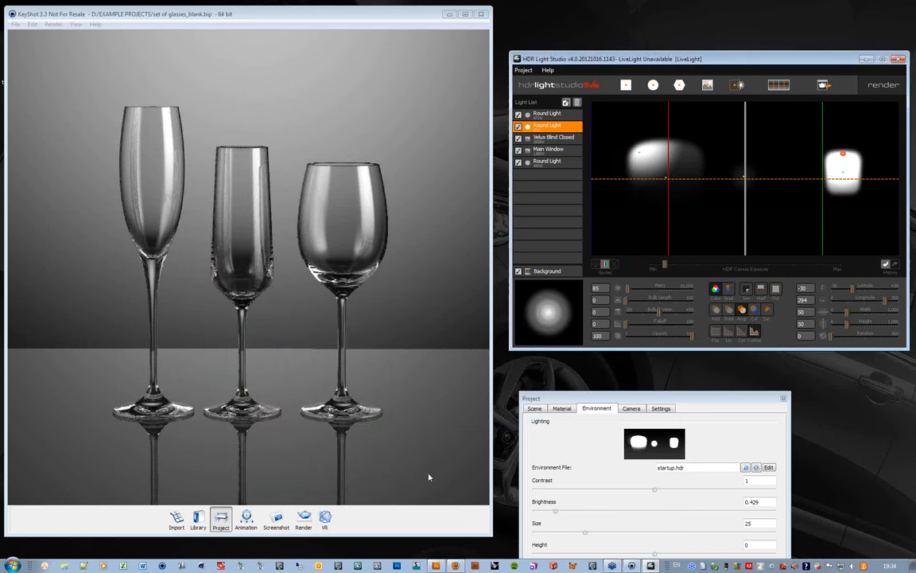
- Place the custom-gradient Amp light at latitude 11, longitude 286, with width 30 and height 29, and put a duplicate at latitude -35, longitude 309
click(832, 200)
drag(665, 264, 661, 267)
click(835, 195)
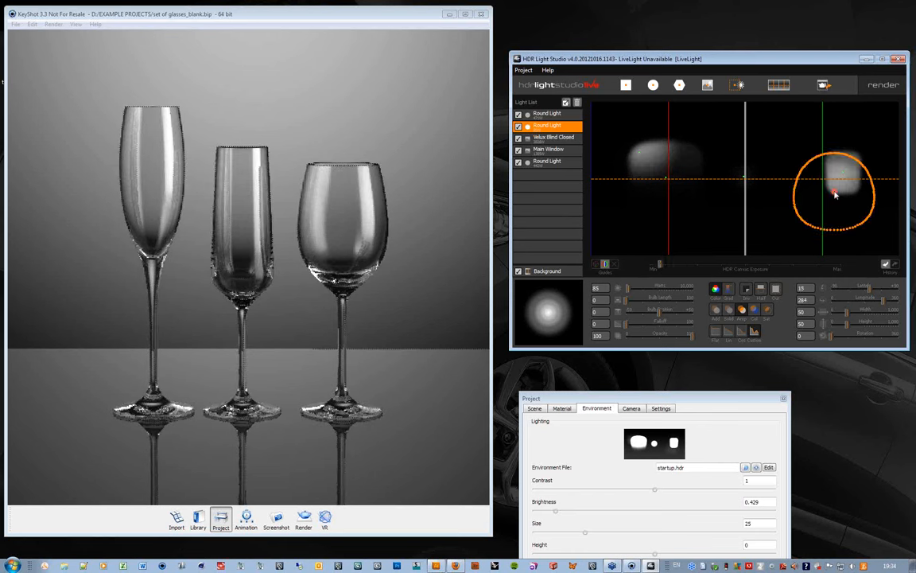
drag(846, 322, 844, 319)
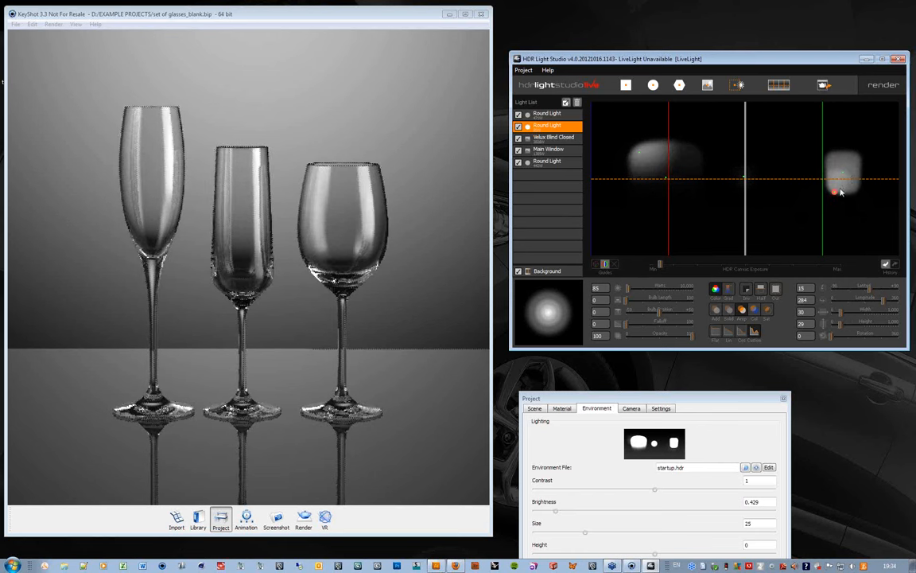
drag(841, 192, 843, 188)
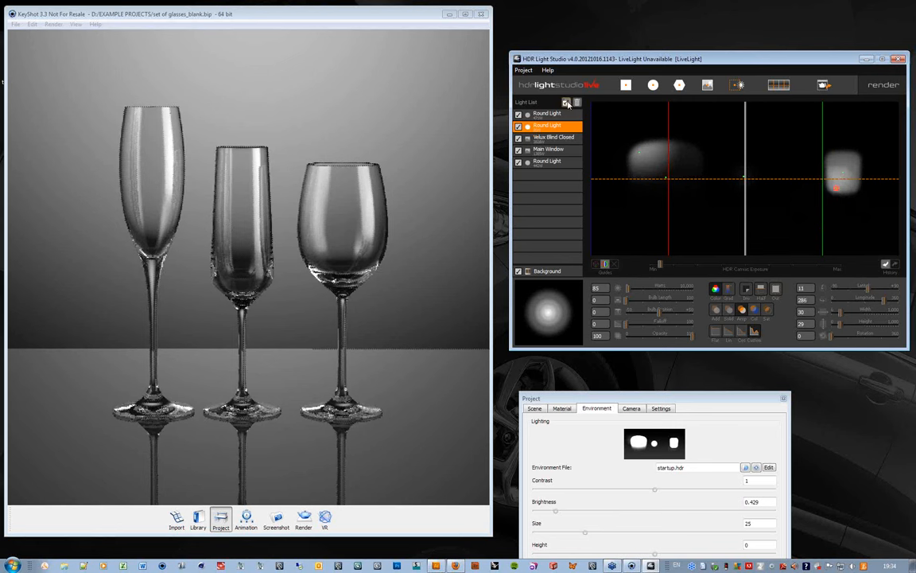
click(566, 103)
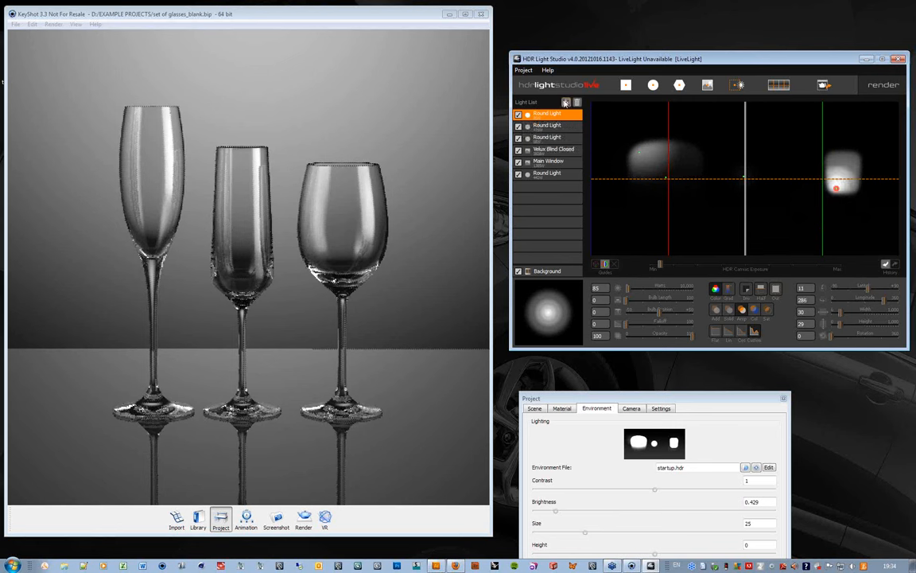
click(858, 150)
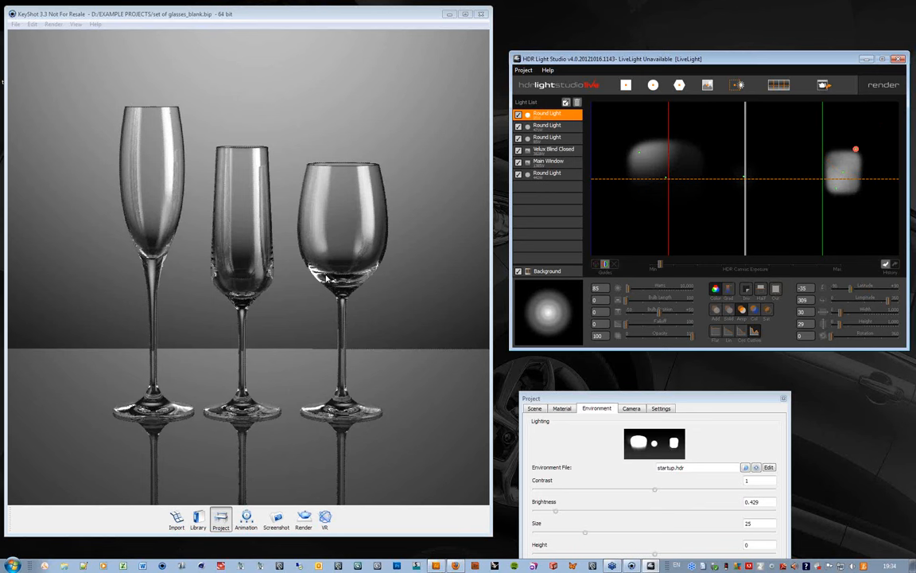
- Add a round overhead light at latitude -77, longitude 172 with falloff 0, and raise the canvas exposure
click(653, 84)
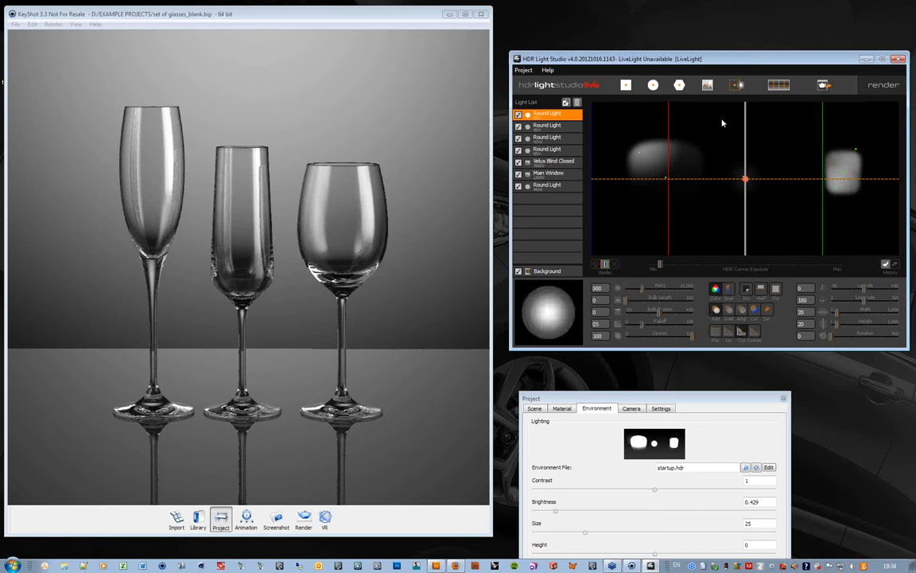
click(733, 114)
drag(659, 264, 738, 266)
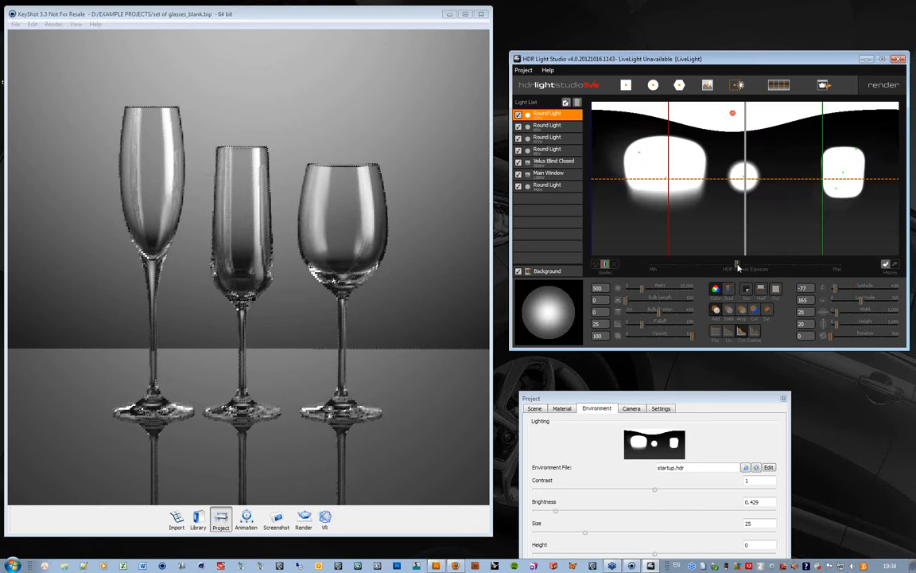
drag(641, 323, 619, 326)
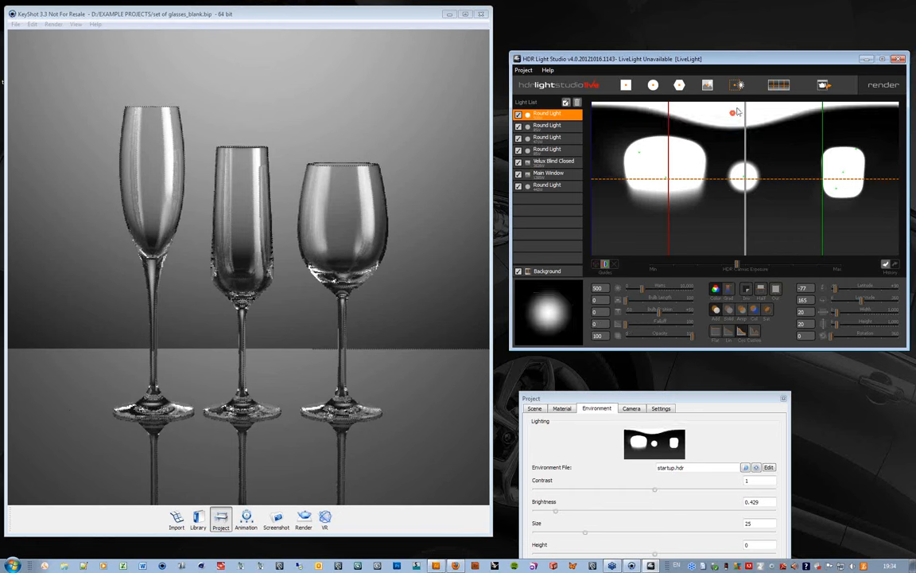
drag(737, 112, 739, 116)
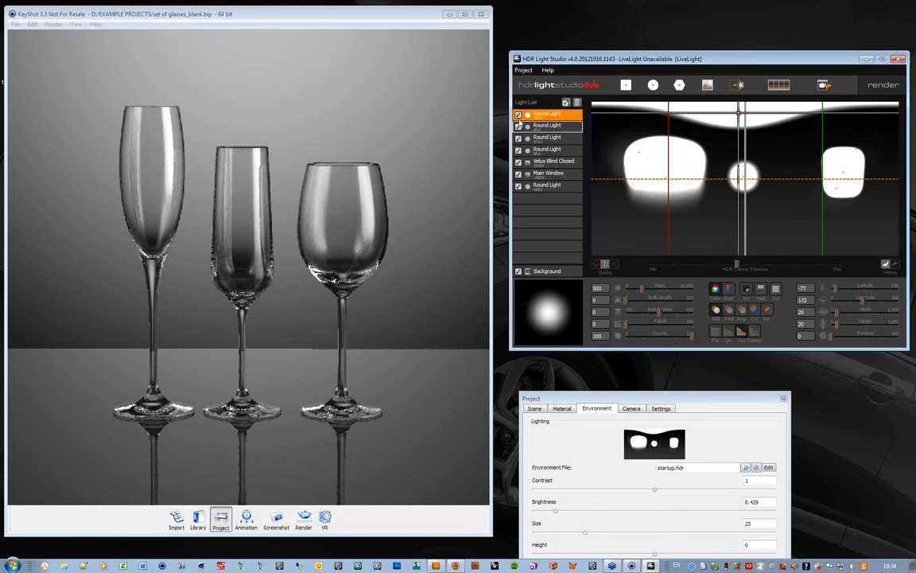
- Isolate the overhead round light to examine its contribution to the glasses, and restore all the other lights
ctrl+click(518, 116)
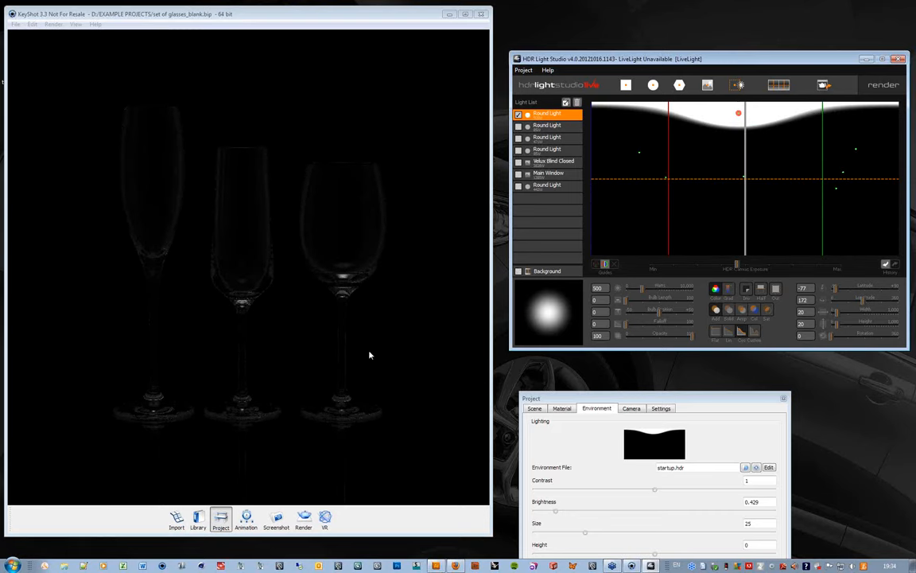
ctrl+click(519, 115)
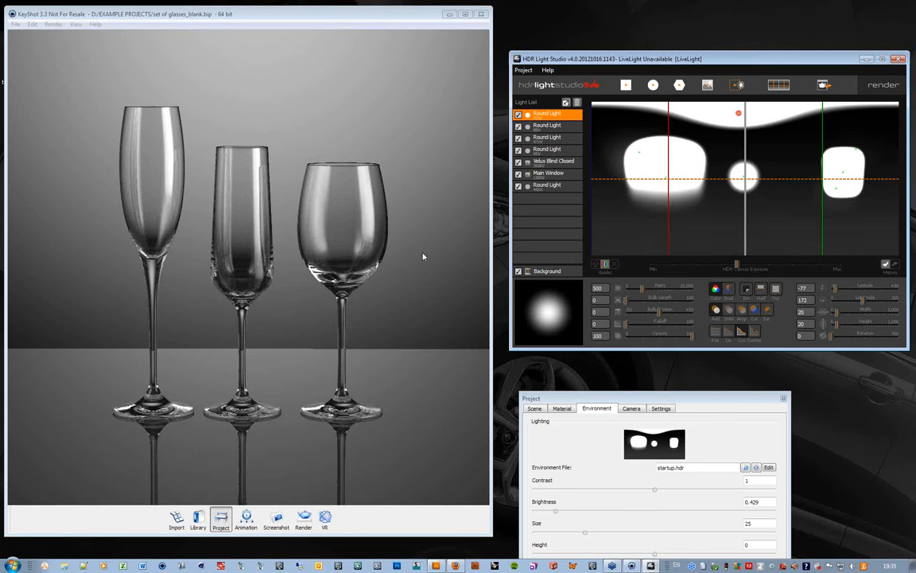
- Take a screenshot of the lit glasses in KeyShot and close HDR Light Studio
click(278, 521)
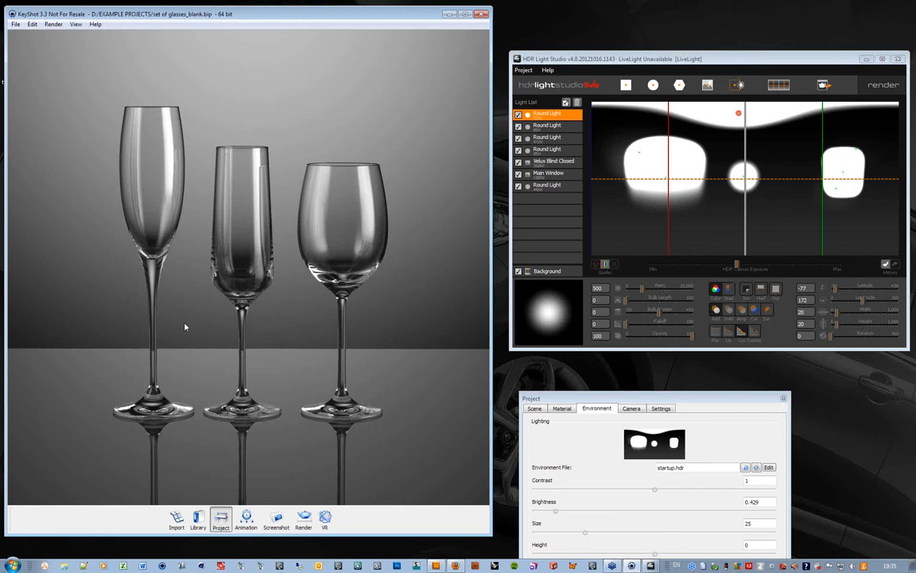
click(571, 59)
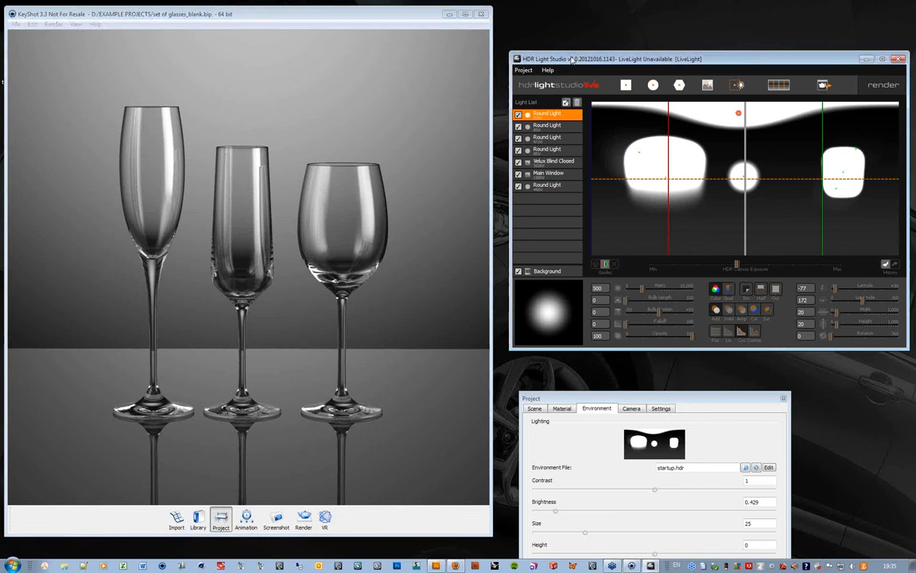
click(898, 60)
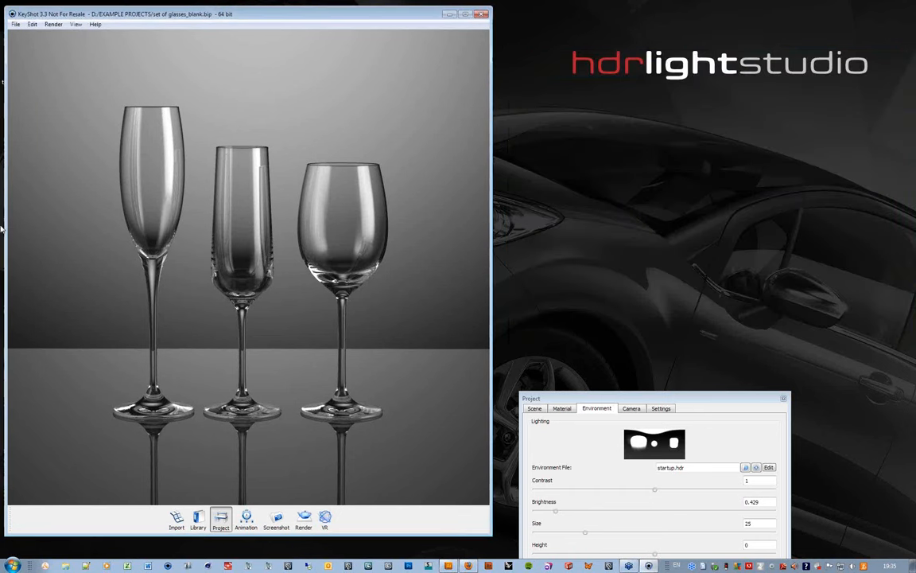
- Open set of glasses_creative.bip in KeyShot, discarding the current changes, and open its environment for editing in HDR Light Studio
click(16, 24)
click(35, 51)
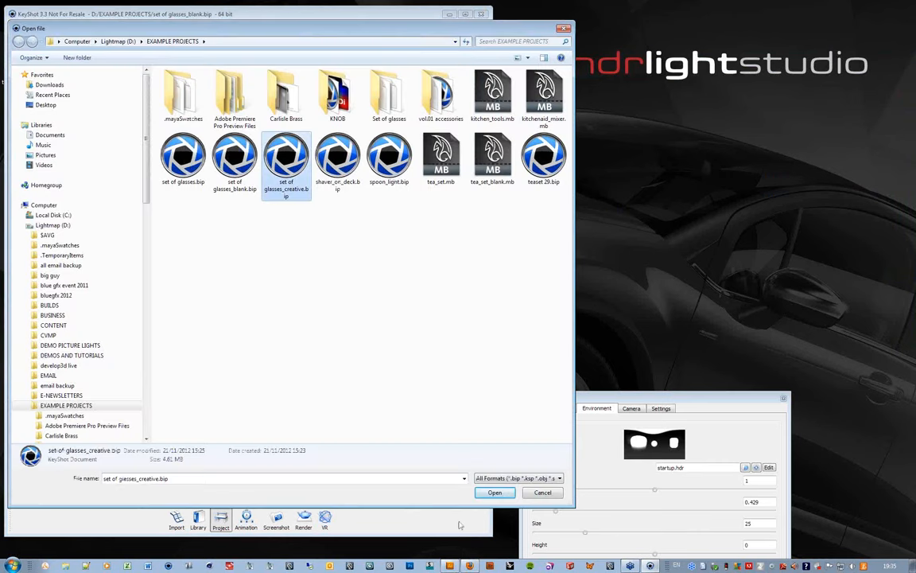
click(495, 493)
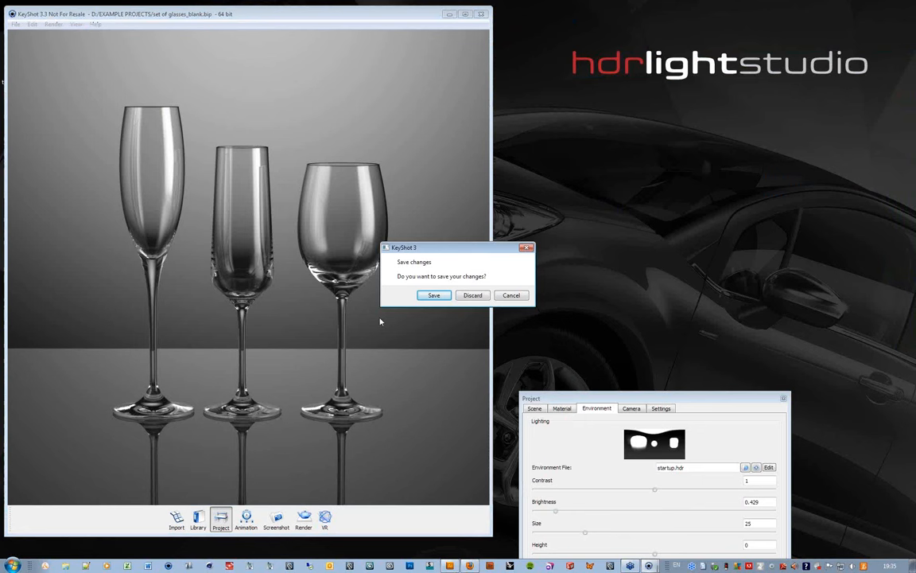
click(473, 295)
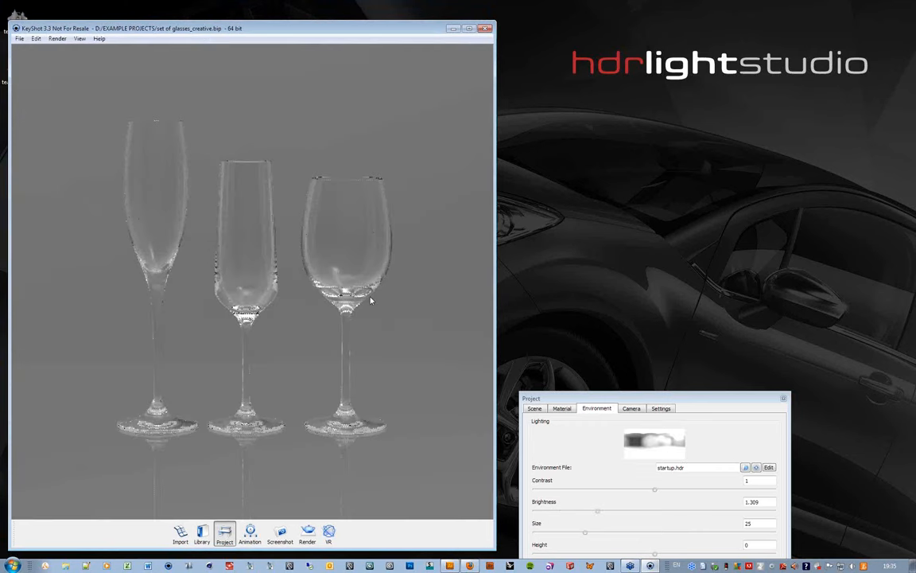
click(769, 468)
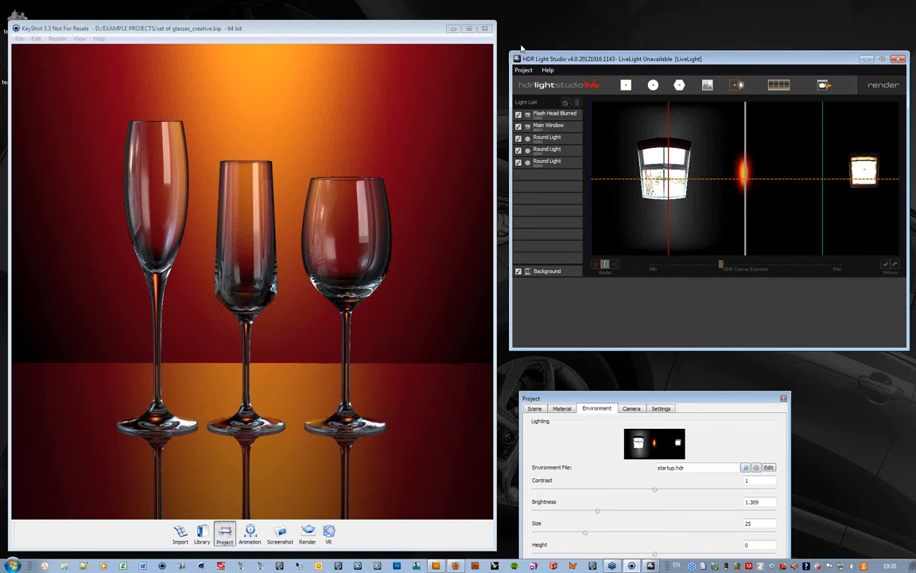
drag(538, 62, 535, 64)
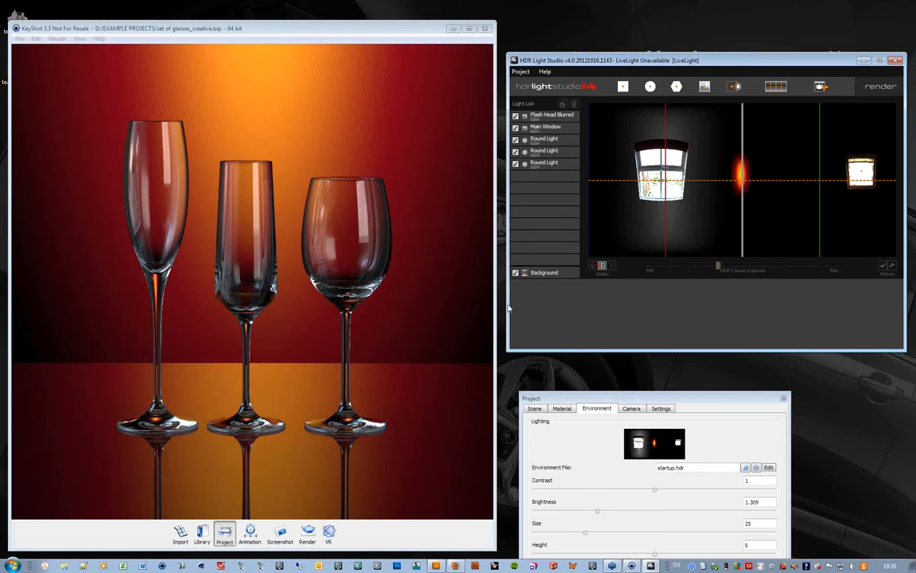
- Isolate the background and turn on the three round lights, Main Window and Flash Head Blurred one by one to examine each contribution
right_click(516, 273)
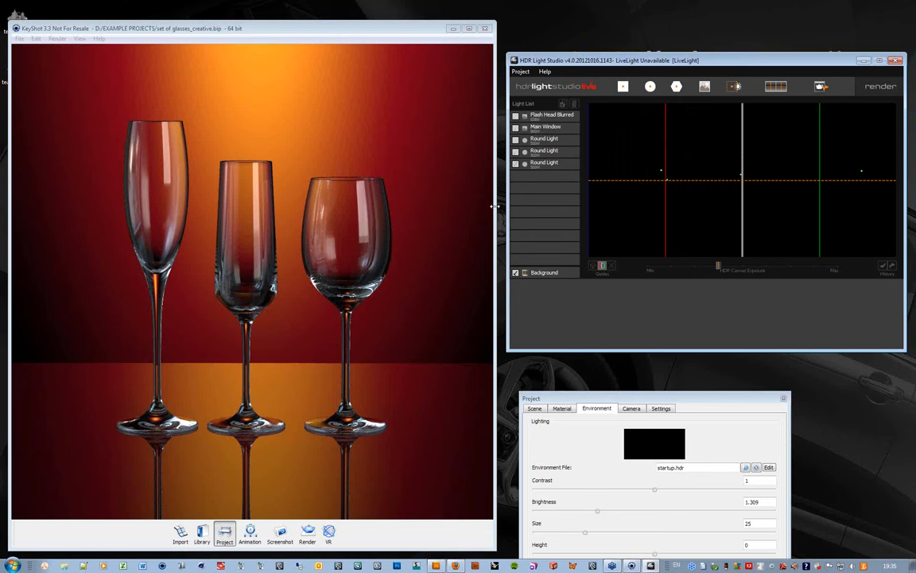
click(516, 165)
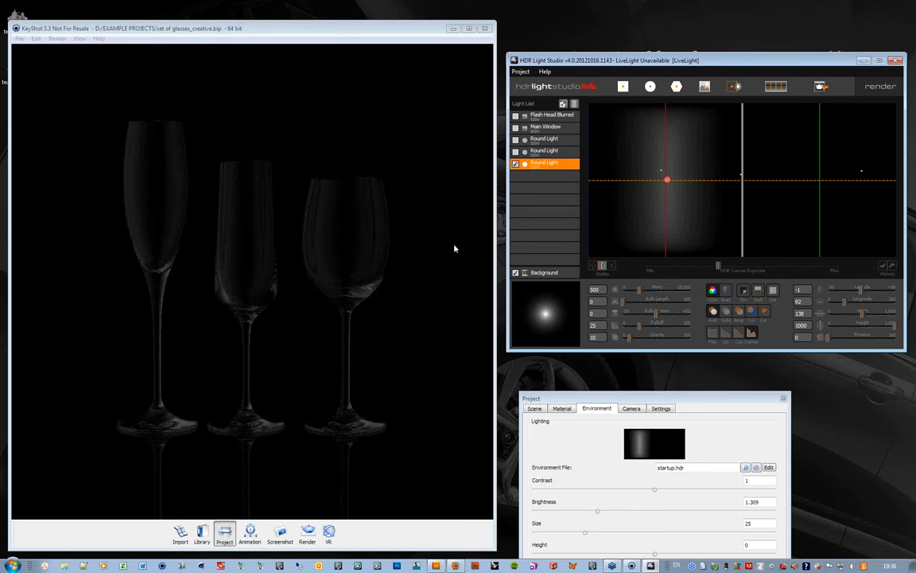
click(516, 152)
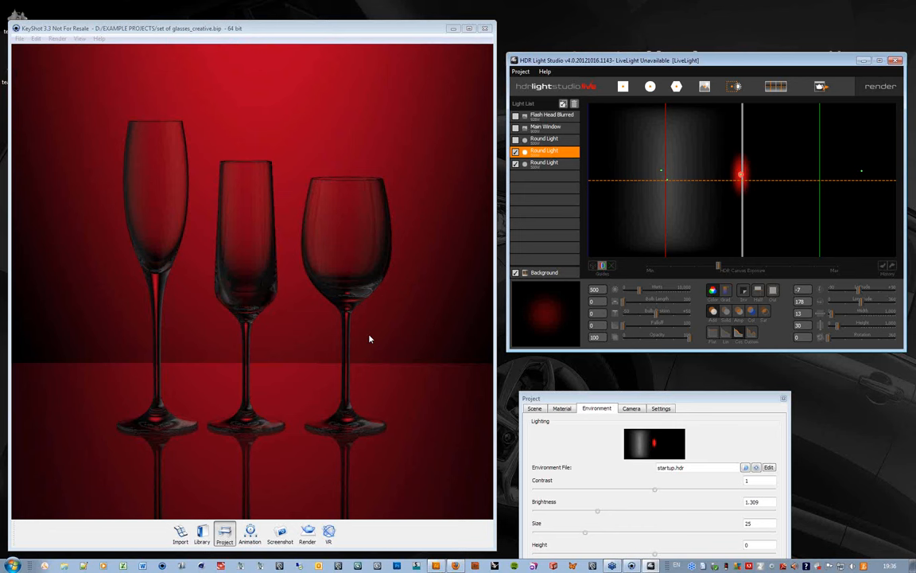
click(517, 140)
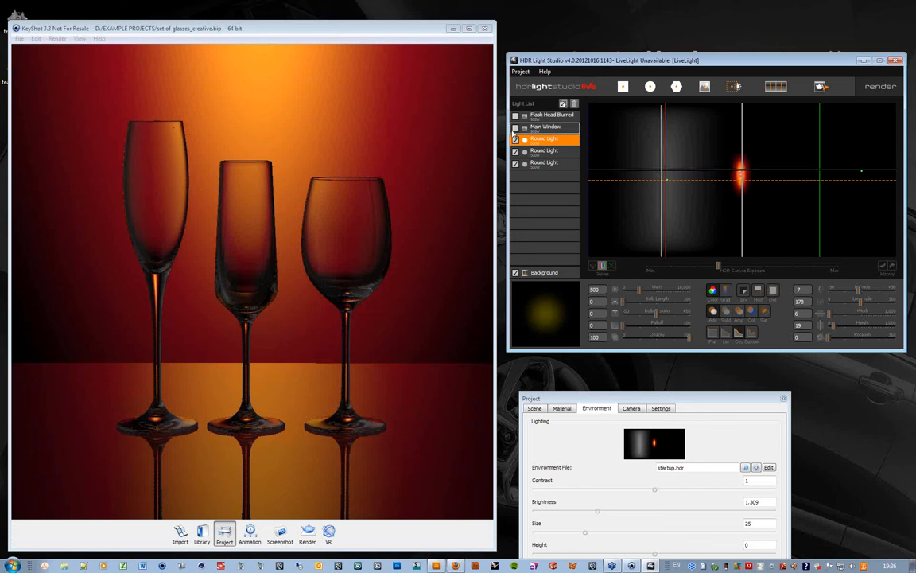
click(515, 128)
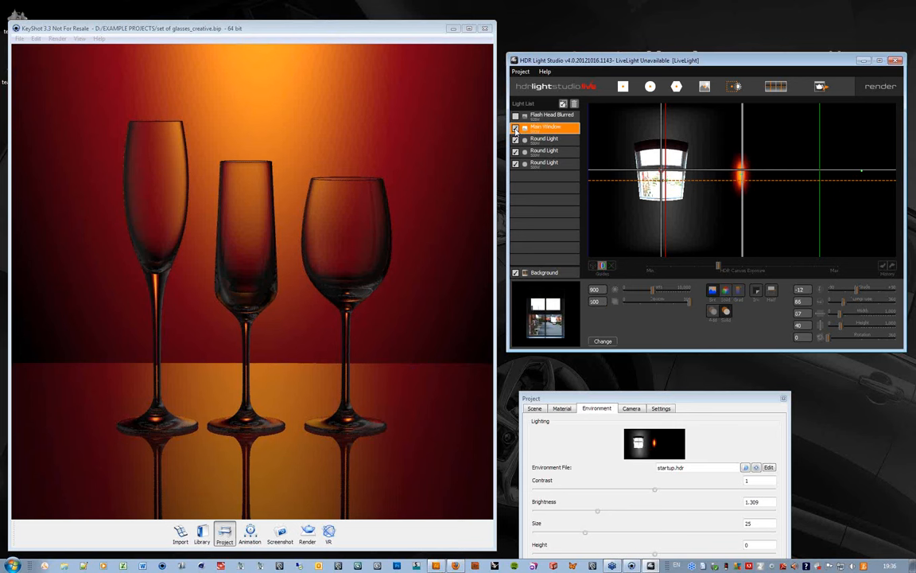
click(516, 116)
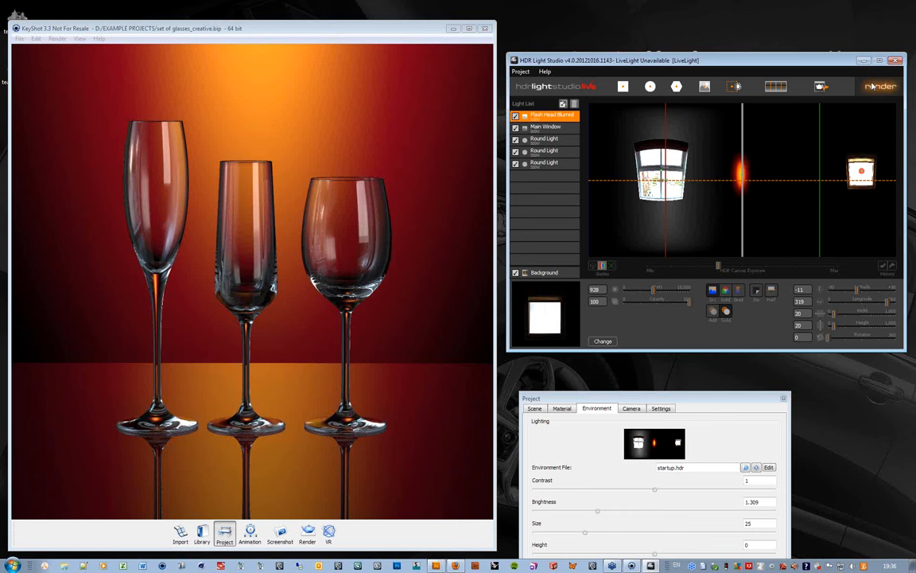
drag(779, 62, 779, 52)
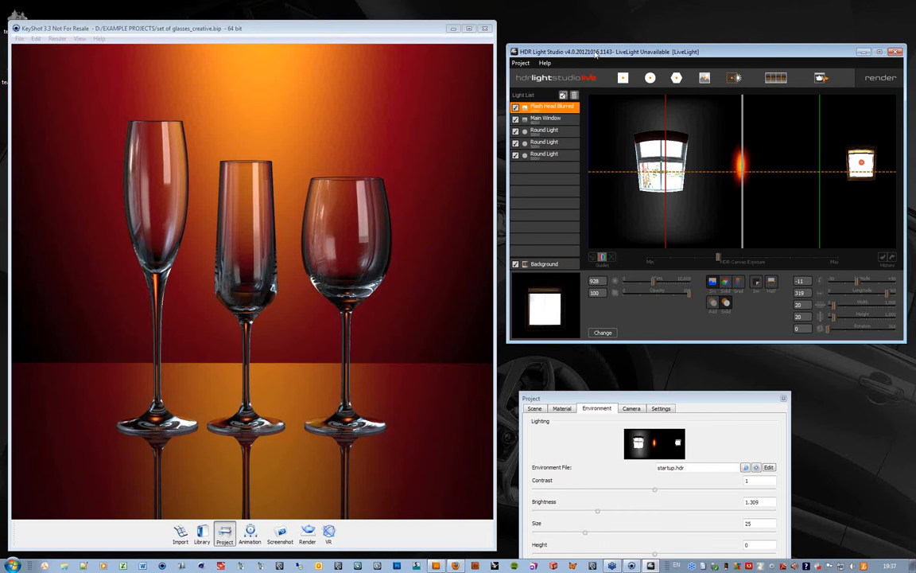
drag(595, 54, 597, 51)
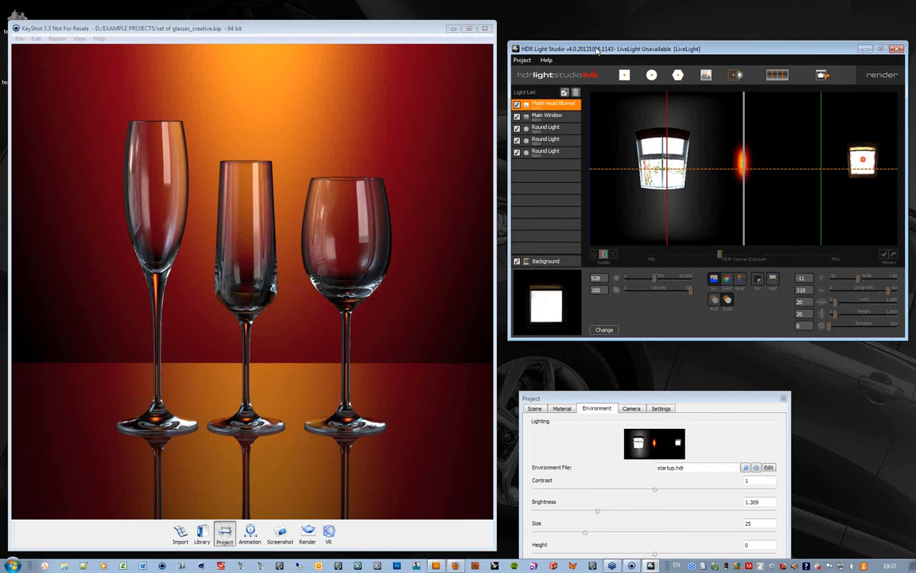
drag(311, 33, 309, 28)
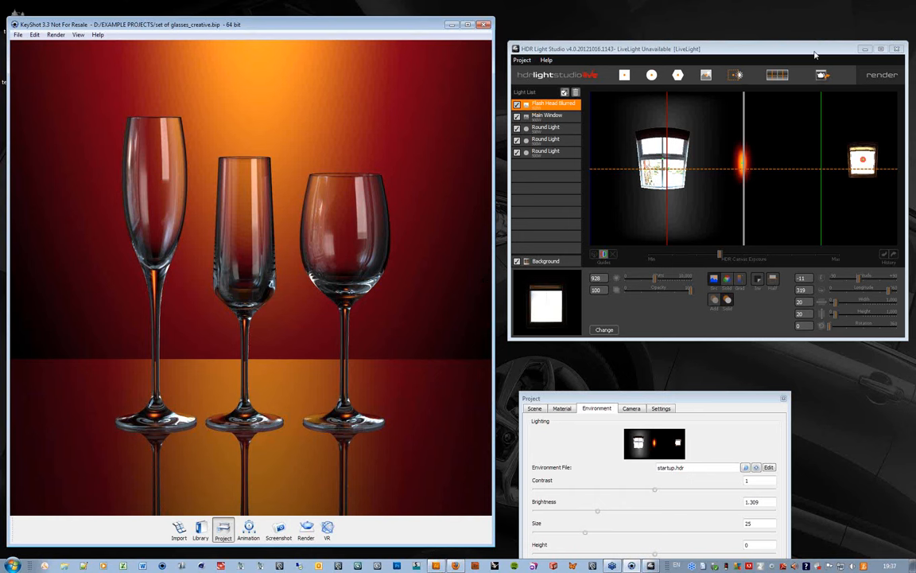
drag(814, 54, 816, 52)
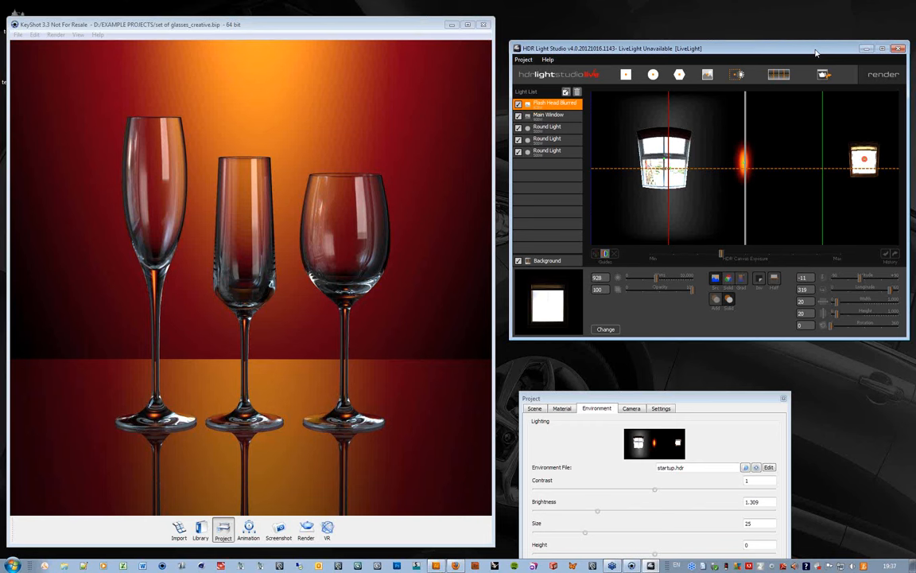
drag(816, 53, 817, 55)
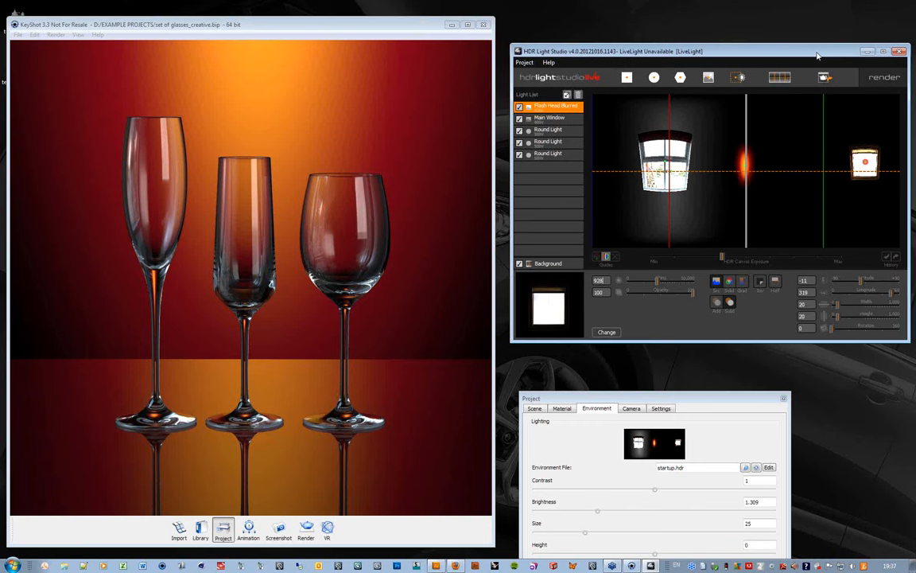
drag(411, 27, 407, 26)
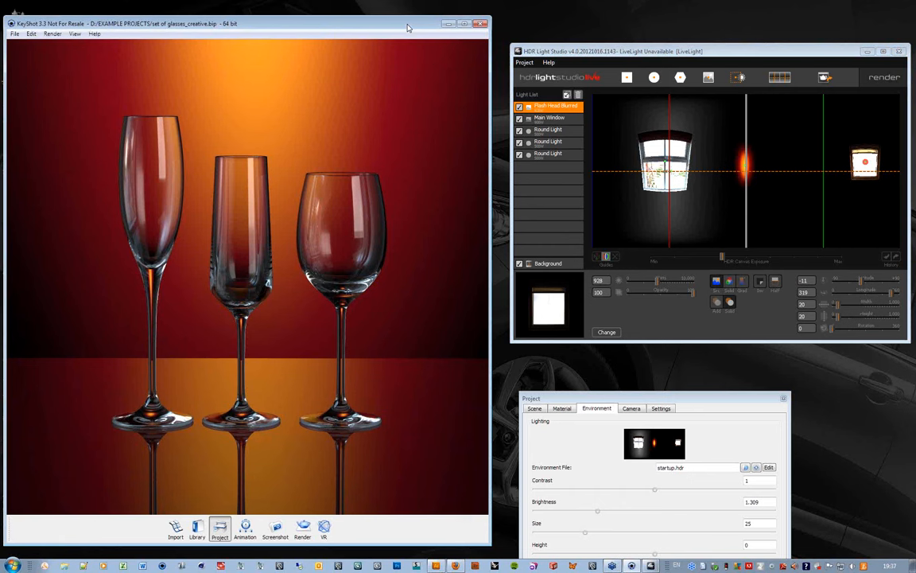
- Close HDR Light Studio and KeyShot, discarding the changes to the creative glasses scene
click(898, 52)
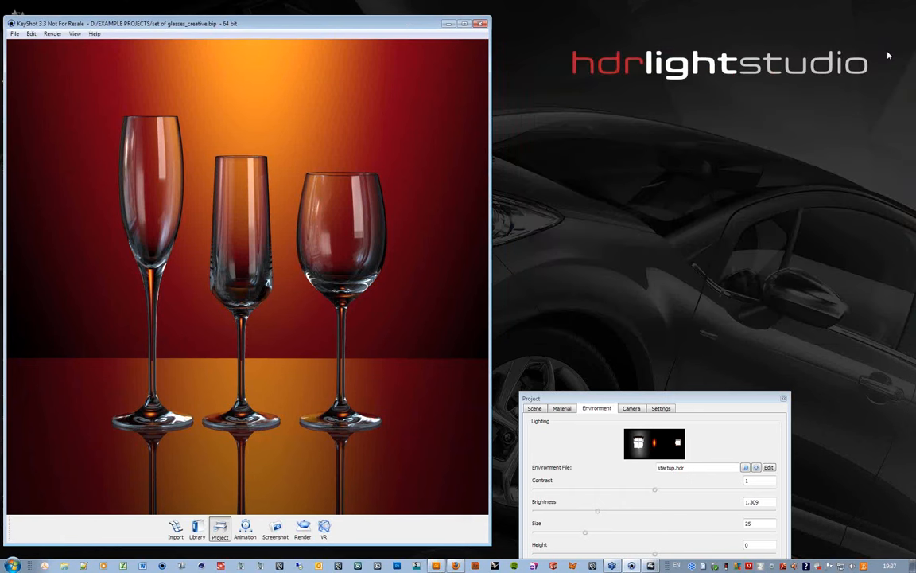
click(480, 23)
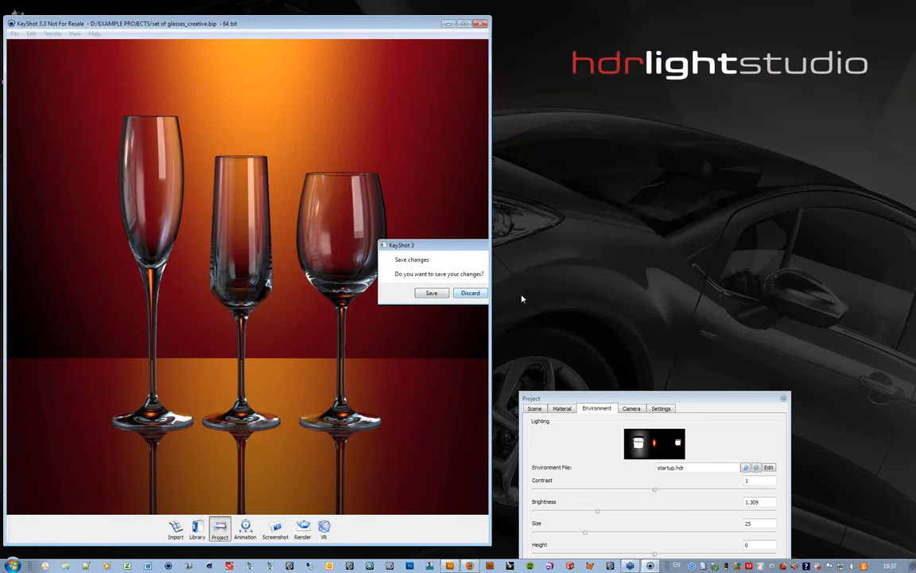
key(Escape)
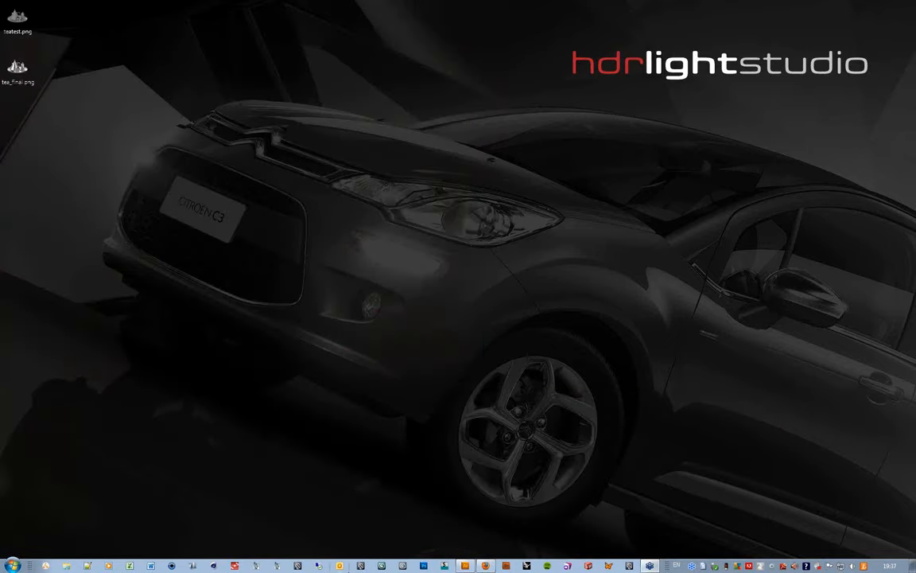
- Switch to the catalog layout in Illustrator, show the glasses shot layer, hide the glasses sketch layer, and minimize the layout
click(466, 565)
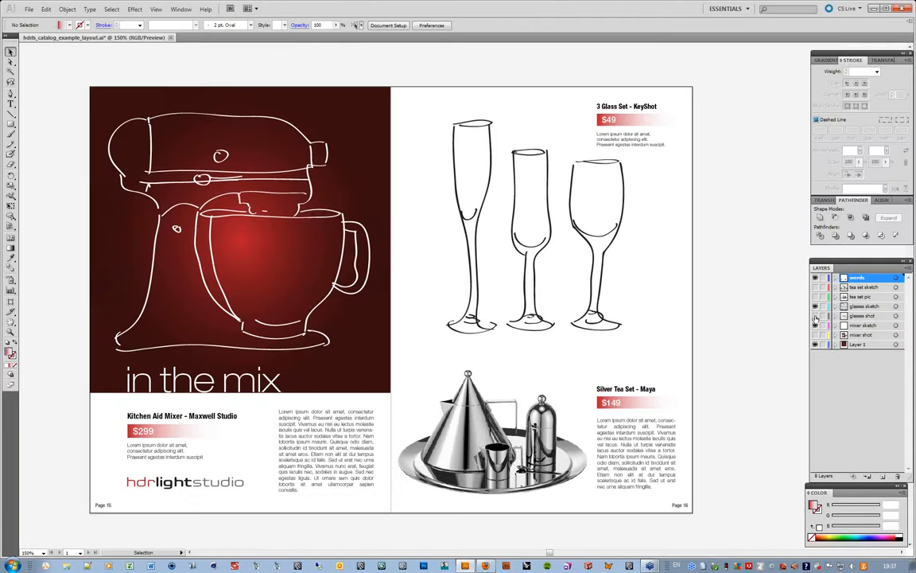
click(815, 317)
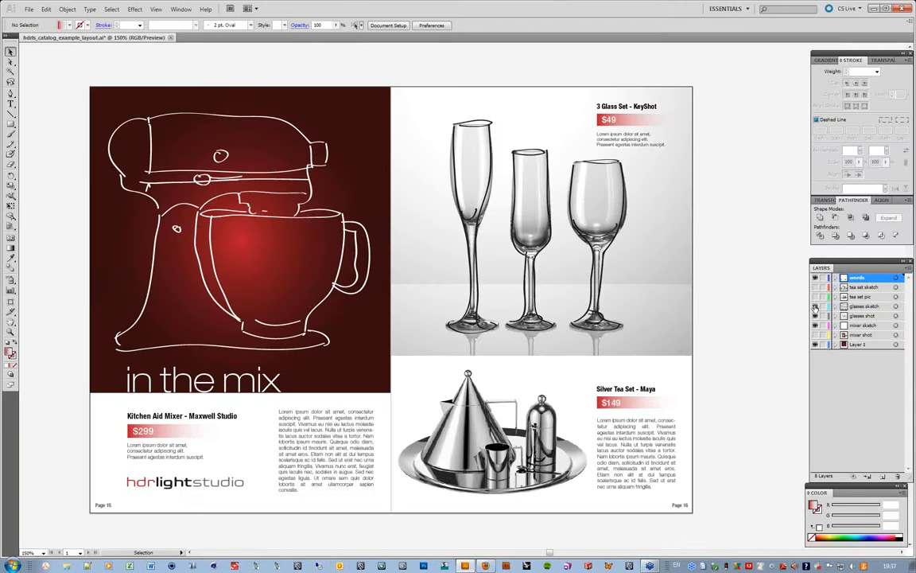
click(815, 306)
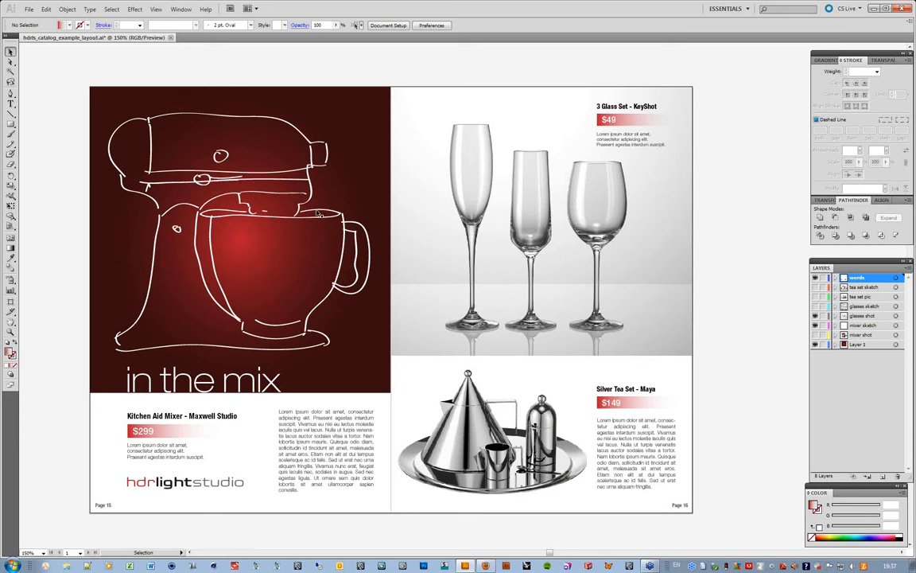
click(874, 9)
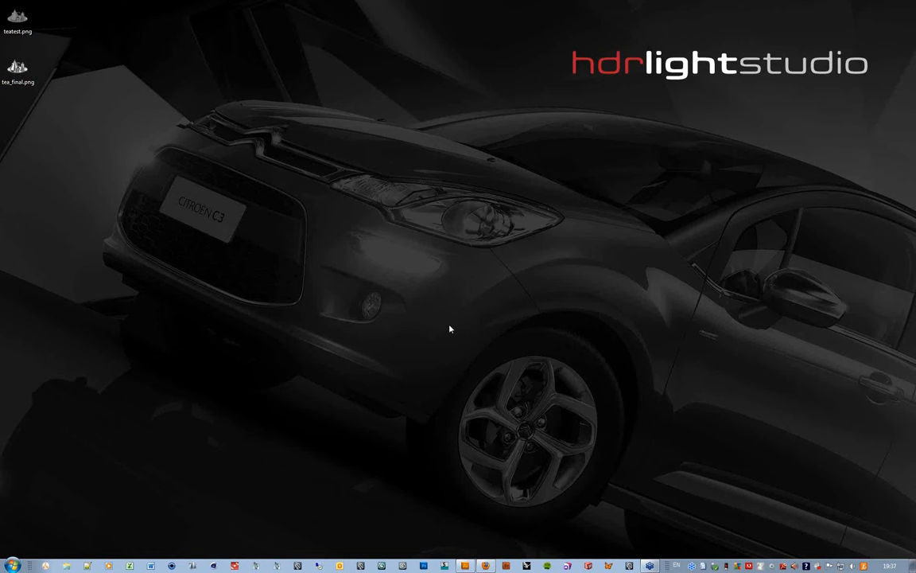
- Open the recent scene kitchenaid_mixer_blank.mxs in Maxwell Studio, and launch HDR Light Studio clear of the interactive preview
click(235, 566)
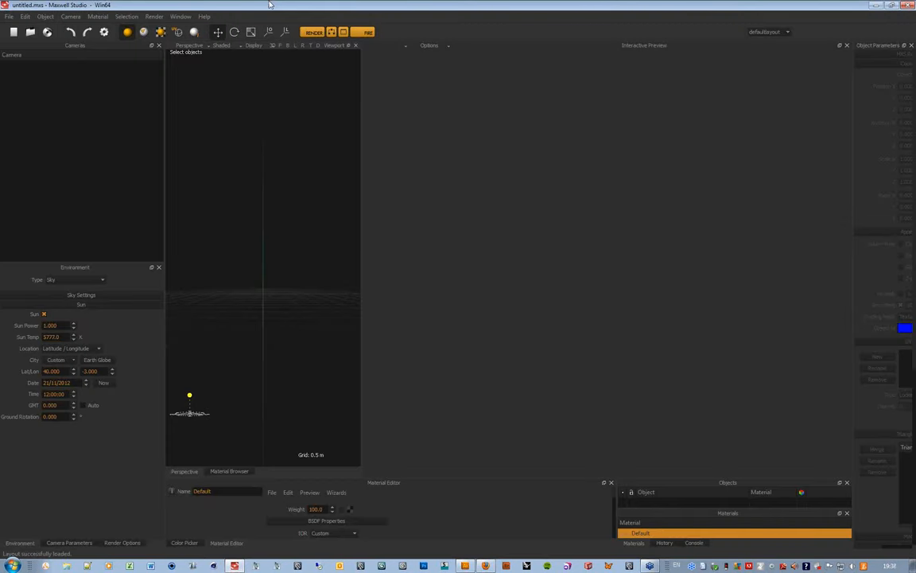
click(9, 16)
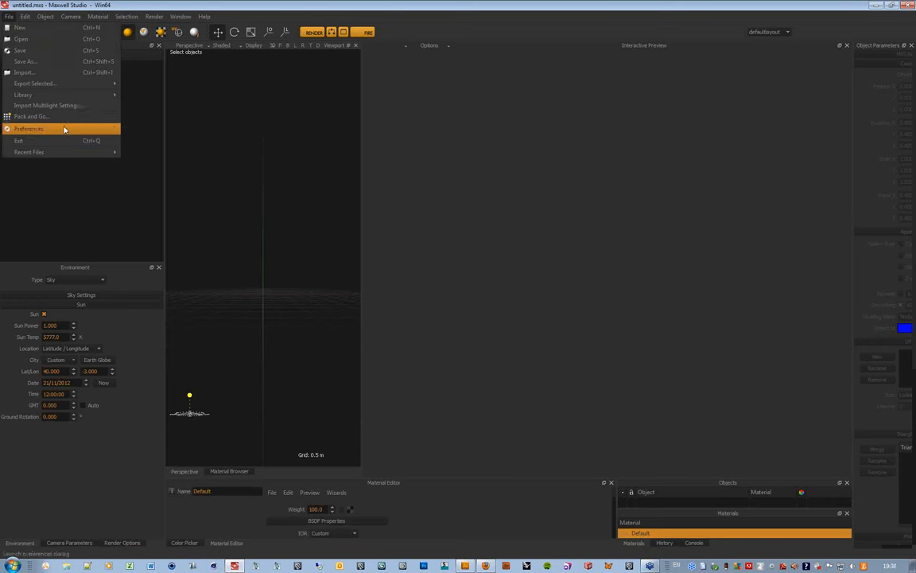
mouse_move(65, 152)
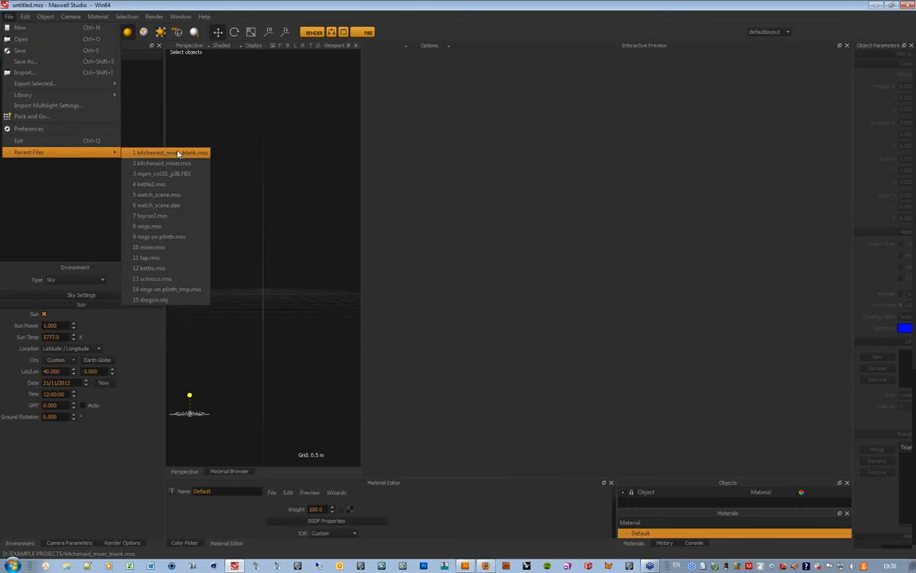
click(185, 154)
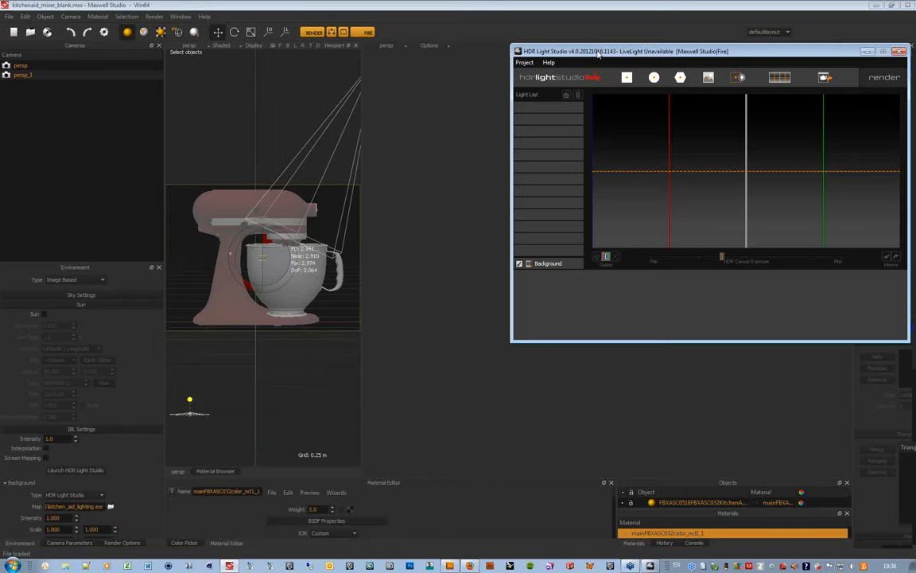
drag(603, 51, 101, 254)
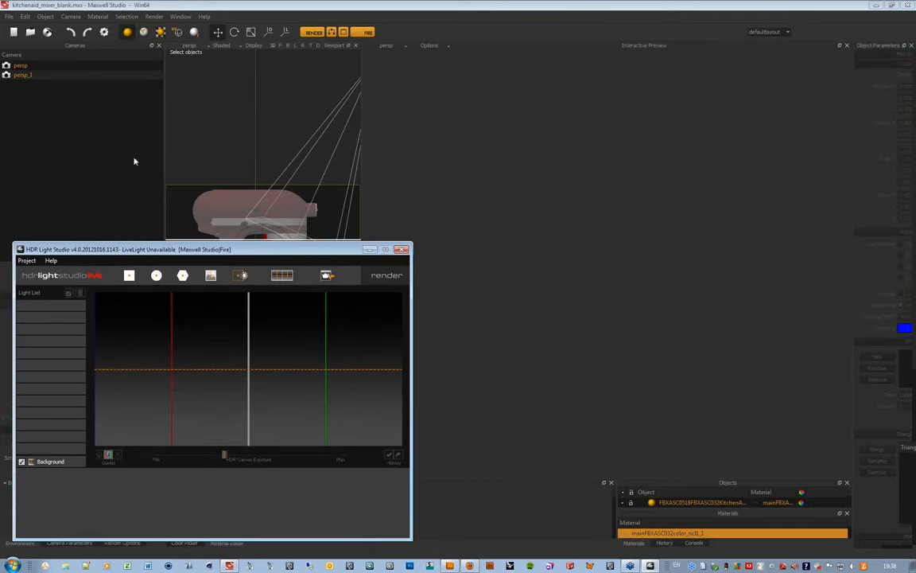
click(249, 253)
drag(249, 254, 246, 258)
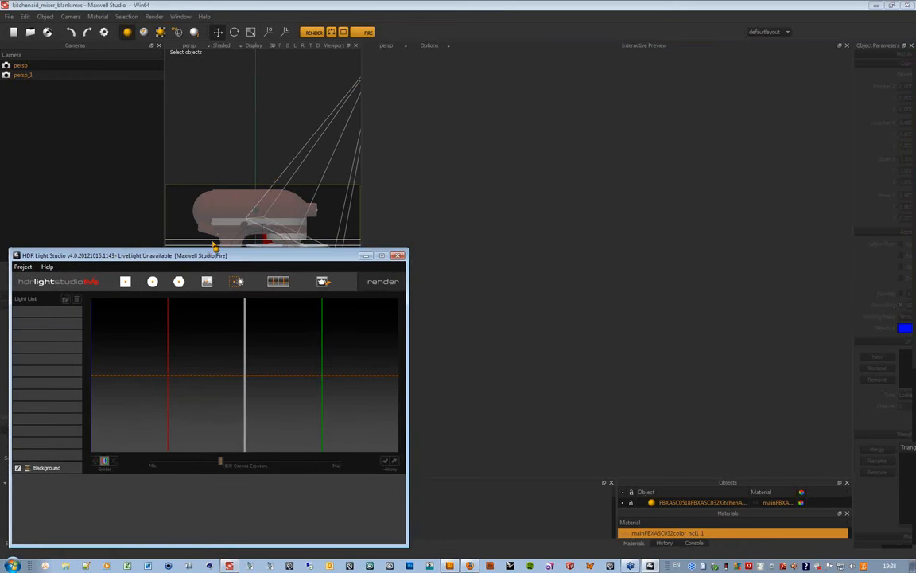
- Set the interactive preview options to sampling level 15, time 180 s and quality 5
click(429, 46)
click(436, 87)
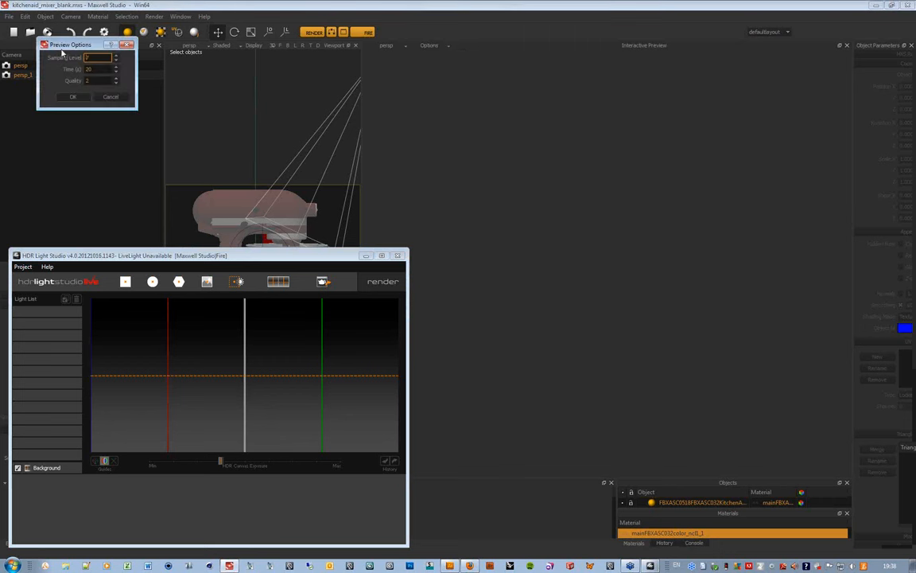
drag(64, 45, 412, 113)
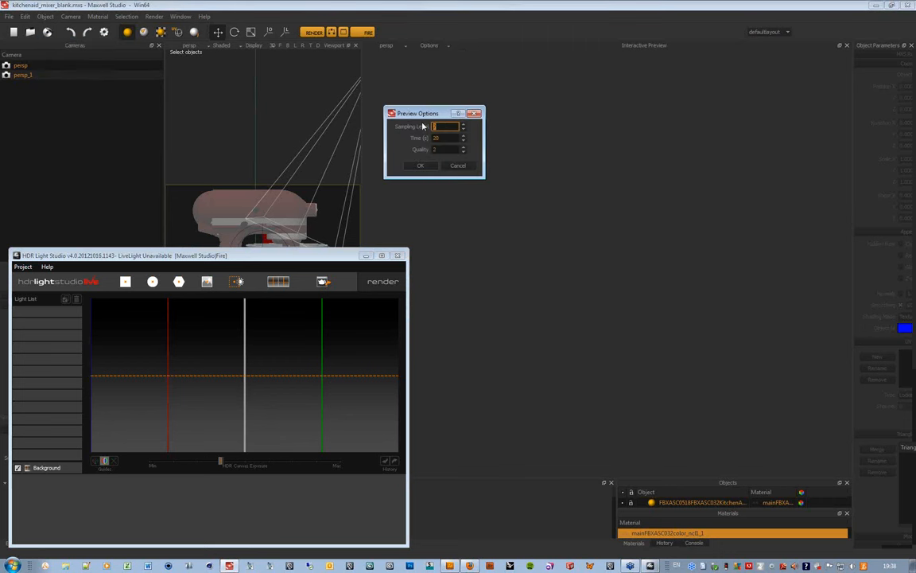
text(15)
key(Tab)
text(180)
key(Tab)
text(5)
click(420, 165)
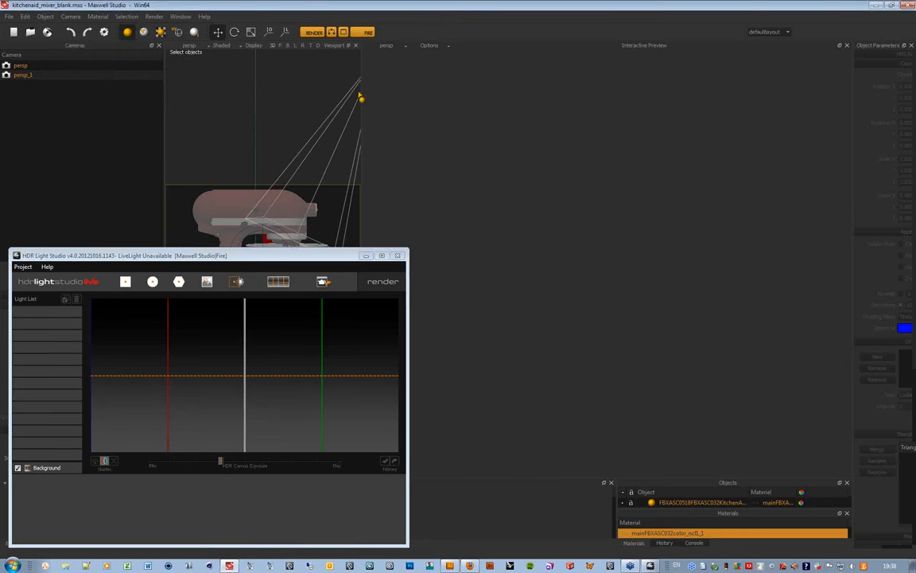
- Start the Fire preview of the mixer and toggle the HDR Light Studio background to update its lighting
click(366, 33)
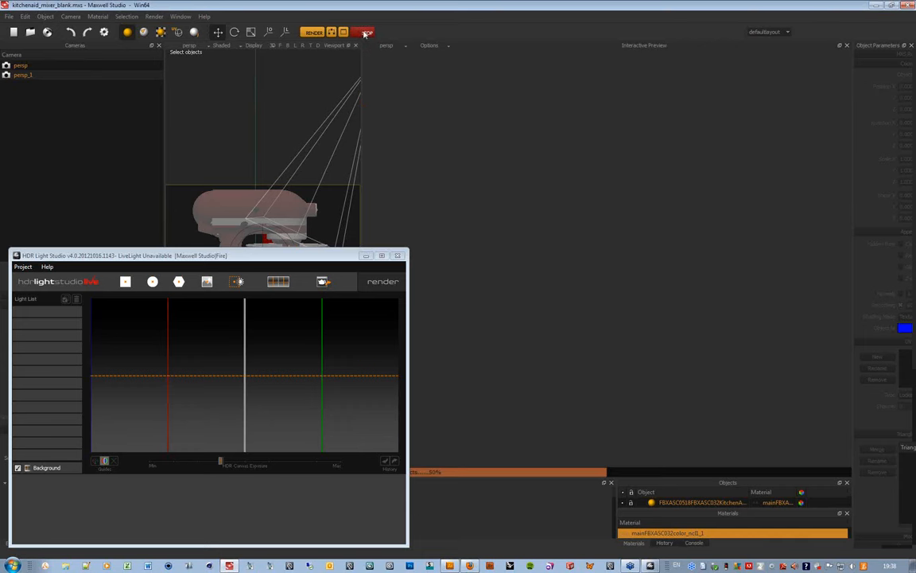
click(255, 257)
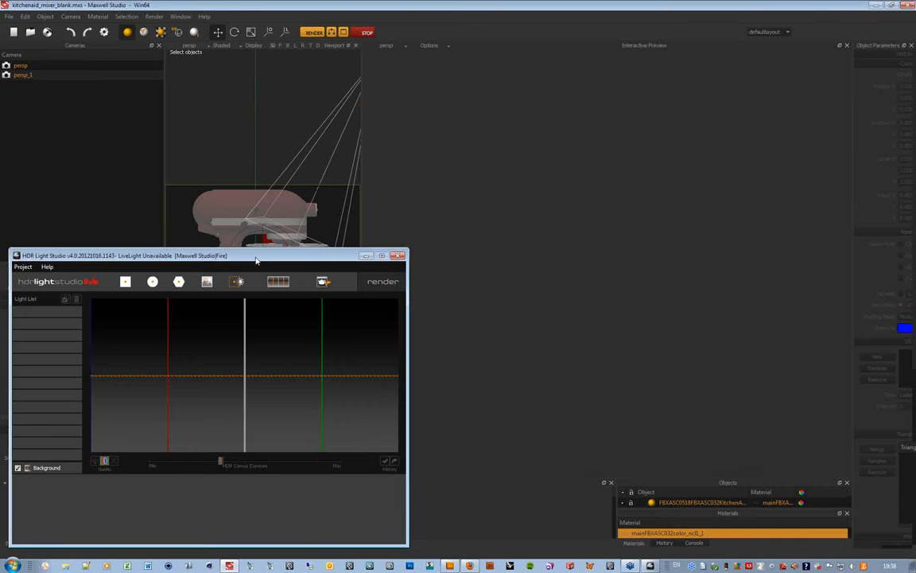
drag(256, 258, 387, 246)
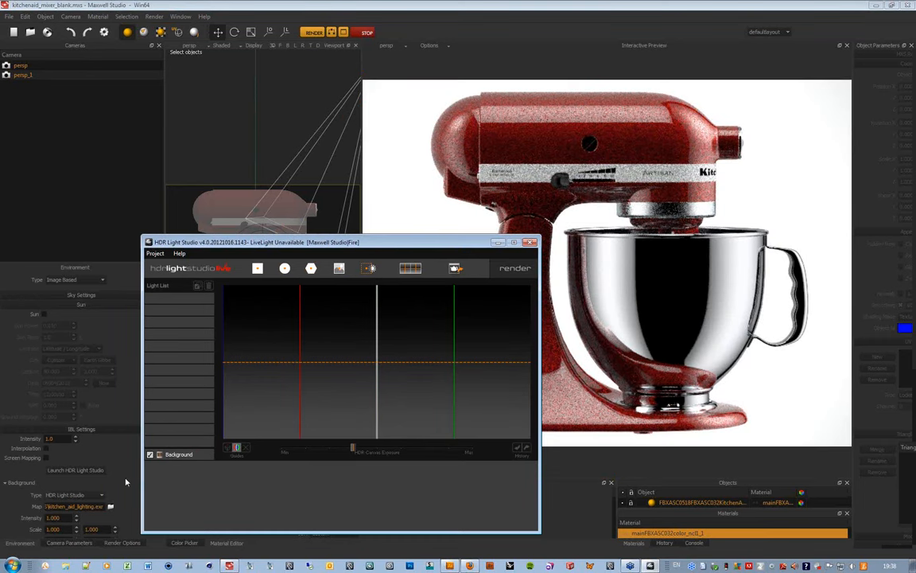
click(150, 455)
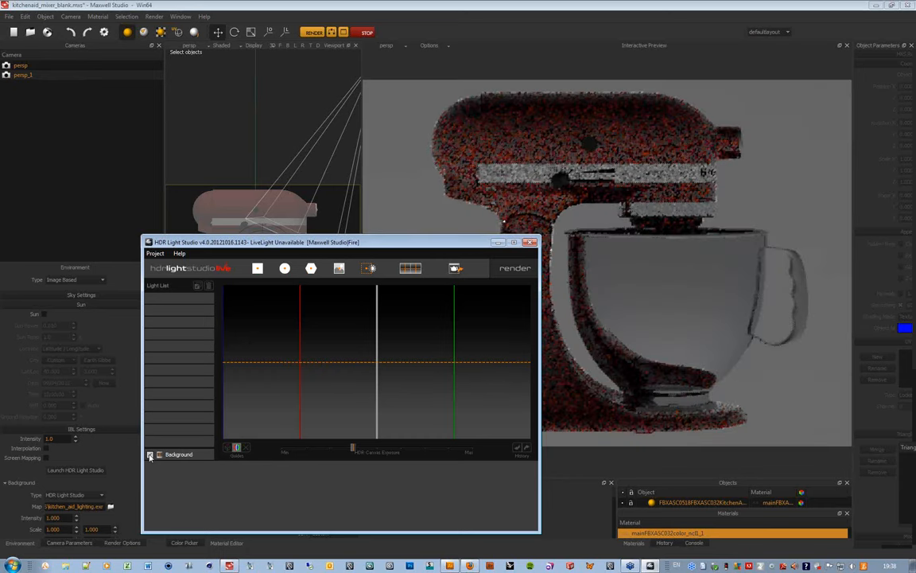
drag(394, 244, 269, 230)
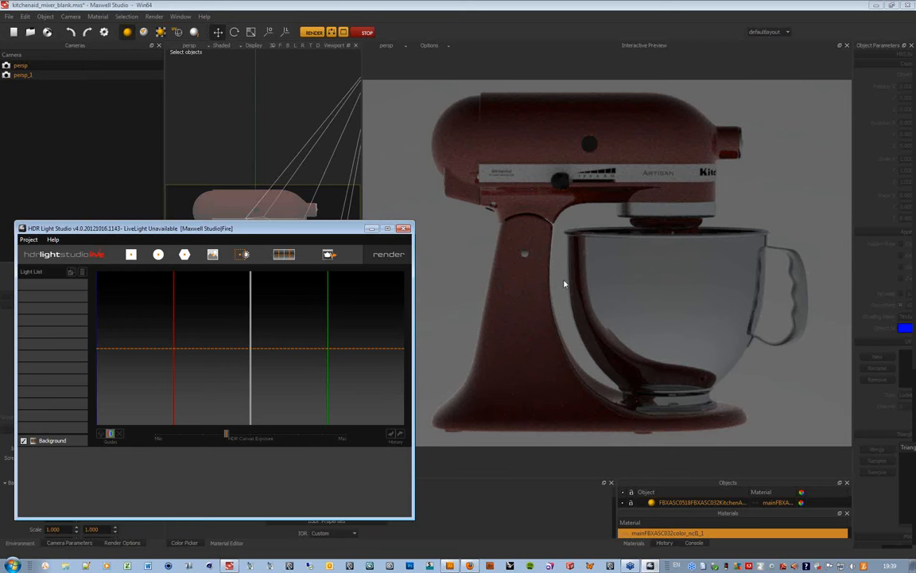
- Add a round light behind the mixer, with its falloff set to 0 and its power to 128
click(158, 254)
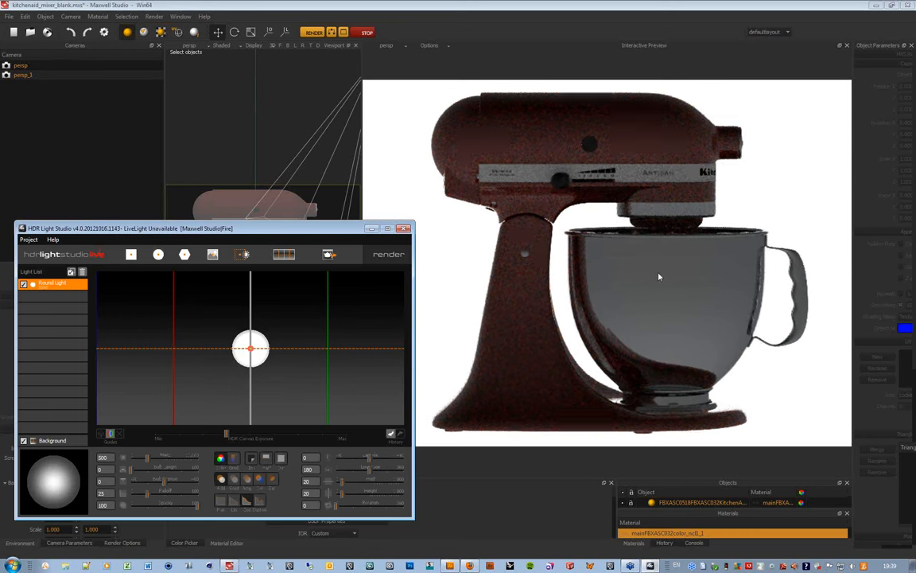
drag(146, 493, 131, 494)
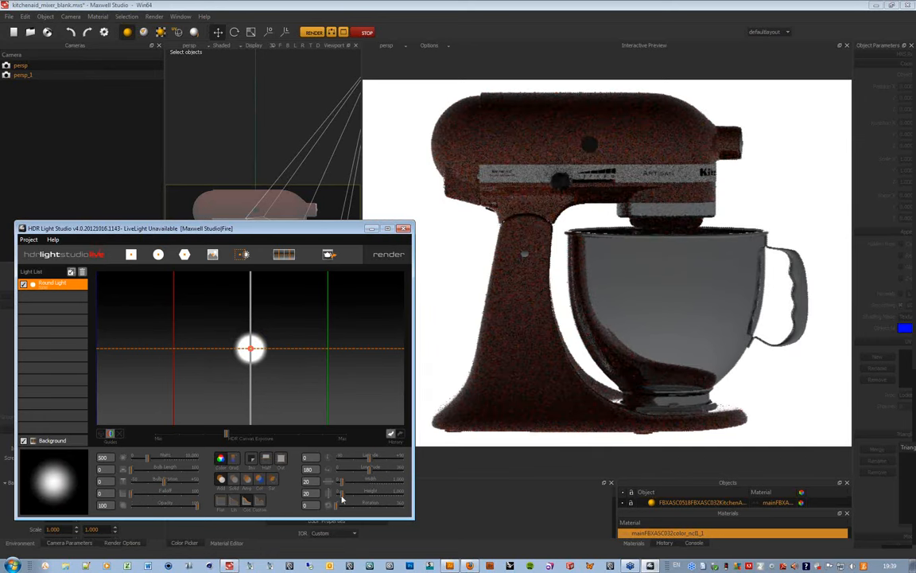
drag(146, 459, 136, 461)
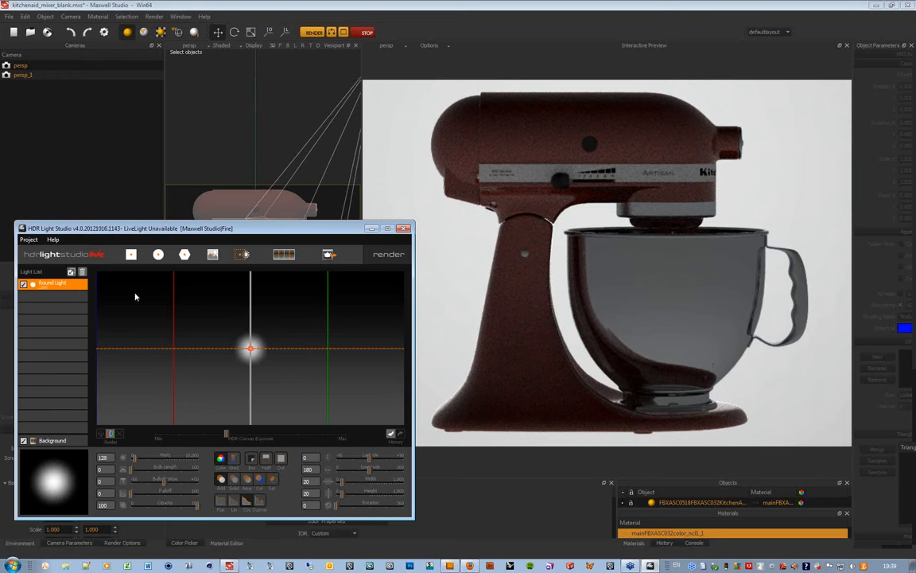
- Add a small rectangular soft box picture light and place it at latitude 0, longitude 259
click(213, 255)
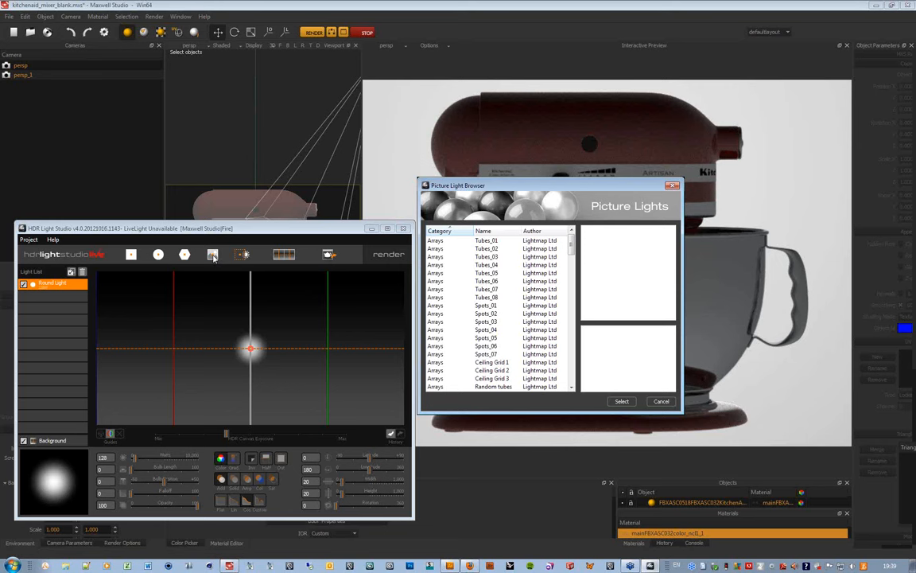
scroll(578, 366, down, 7)
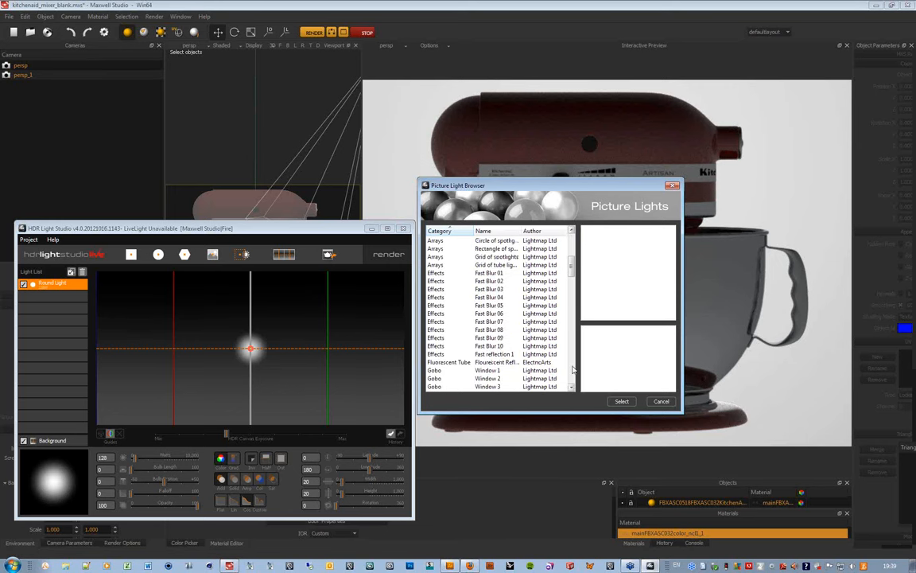
click(573, 368)
scroll(548, 344, down, 4)
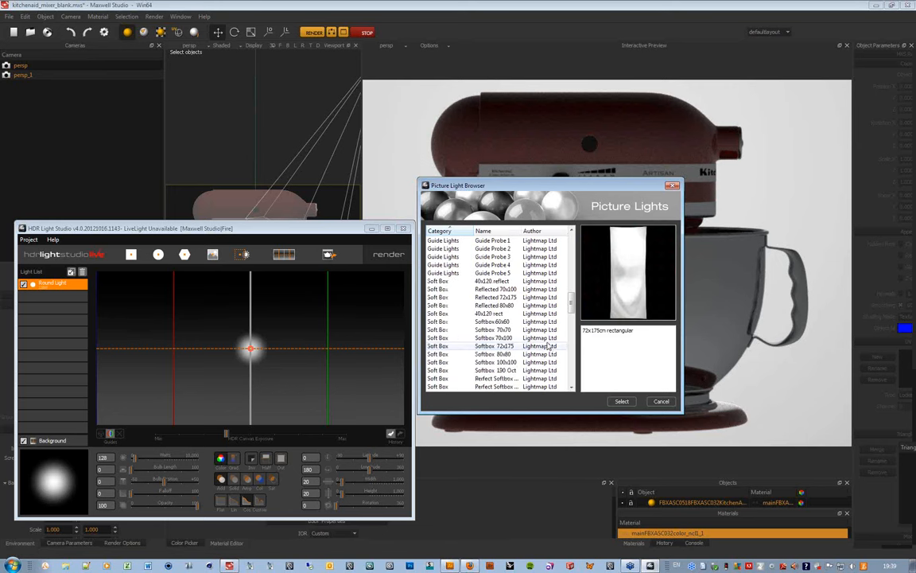
scroll(548, 346, down, 6)
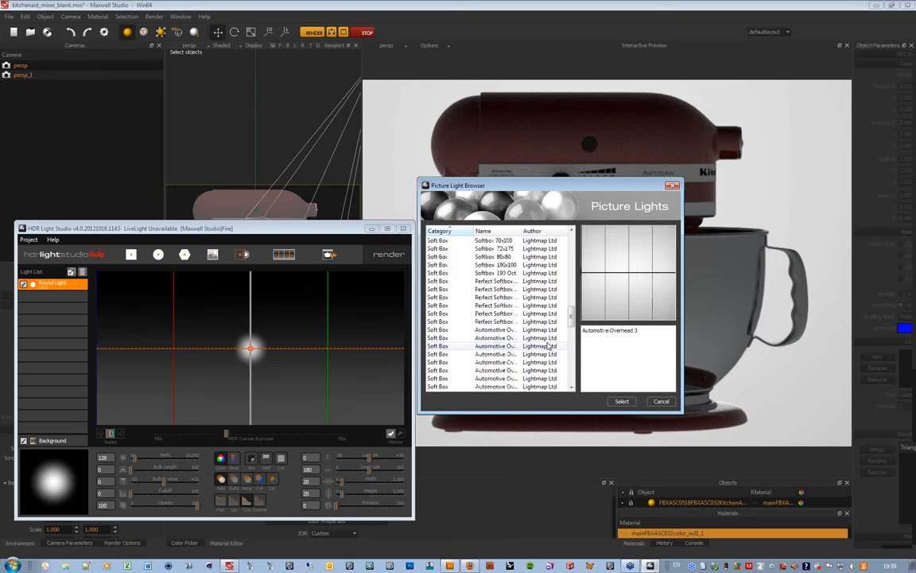
click(622, 402)
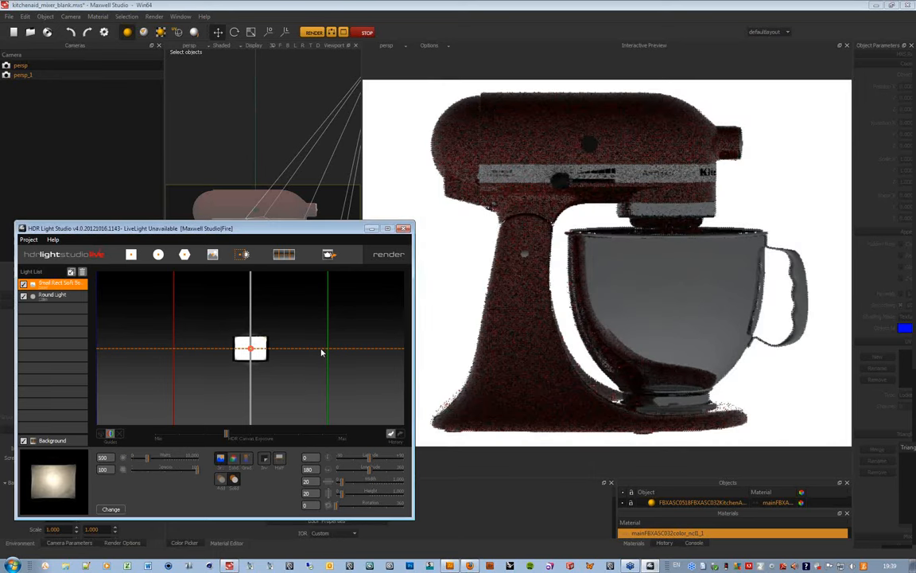
click(321, 352)
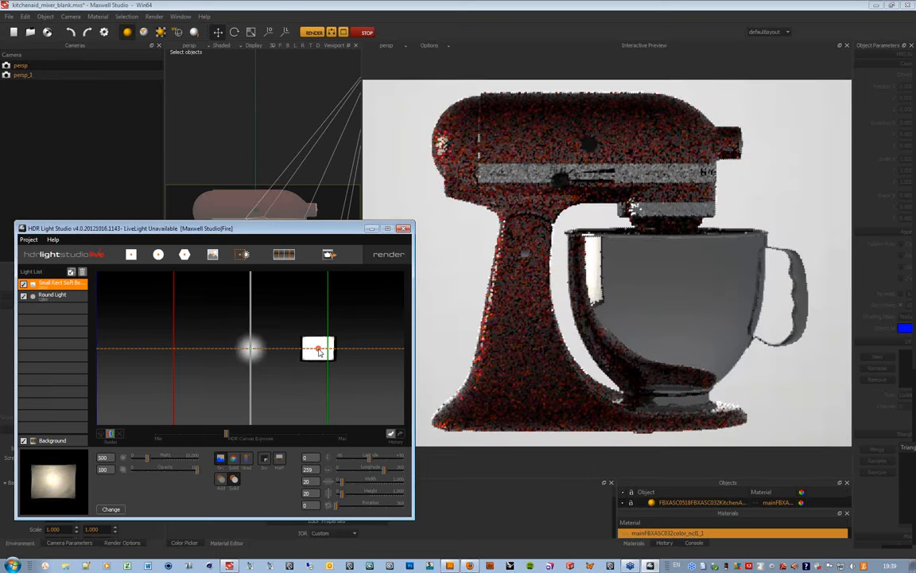
- Enlarge the soft box light to width 75 and height 215, and move it to longitude 285
click(354, 485)
click(359, 493)
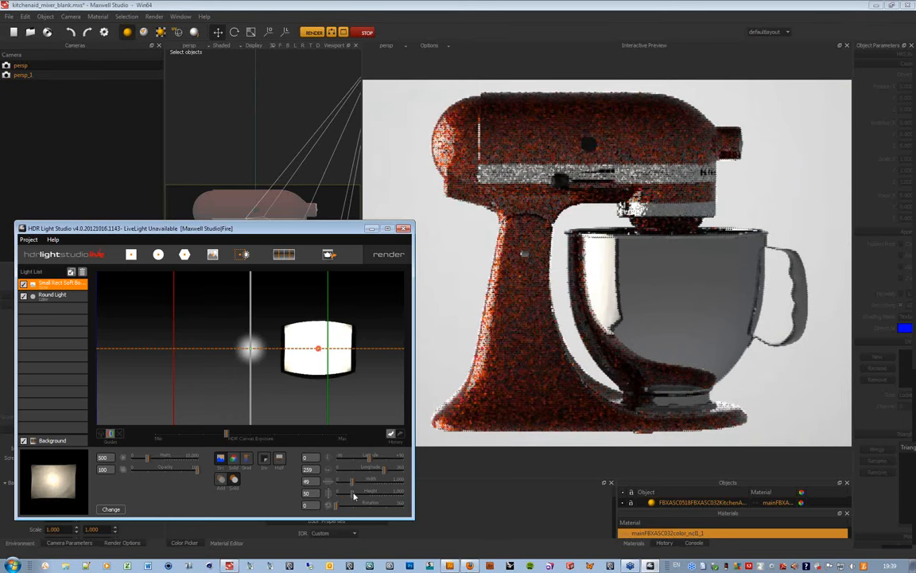
click(362, 482)
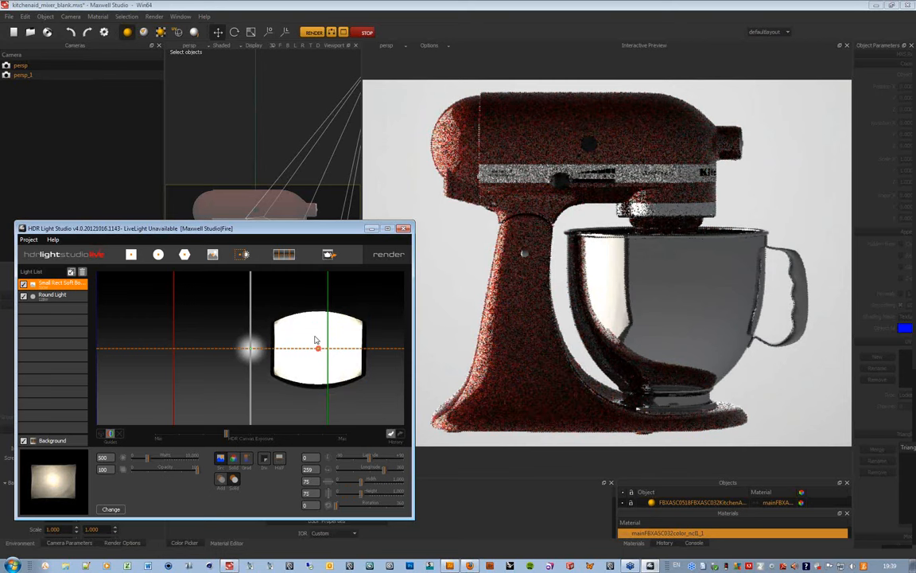
drag(316, 341, 342, 350)
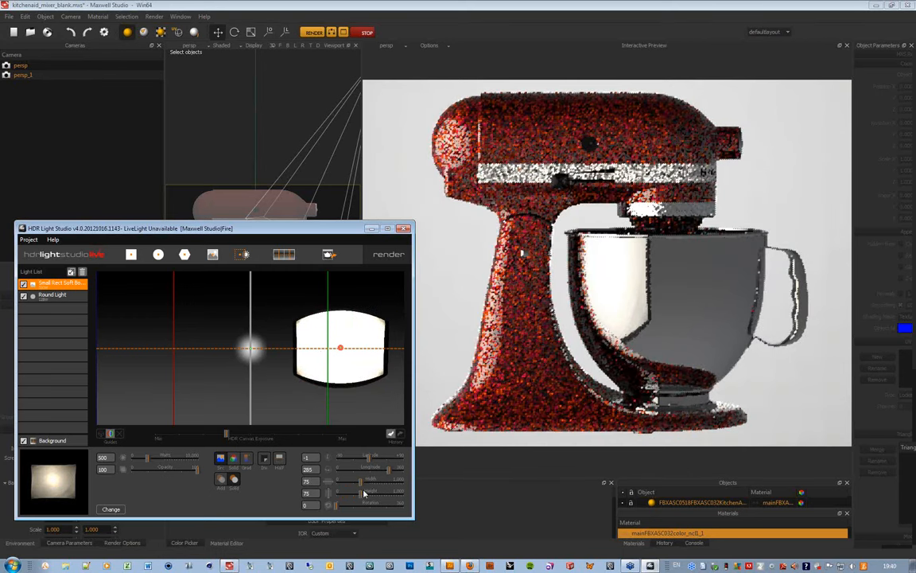
drag(365, 493, 376, 496)
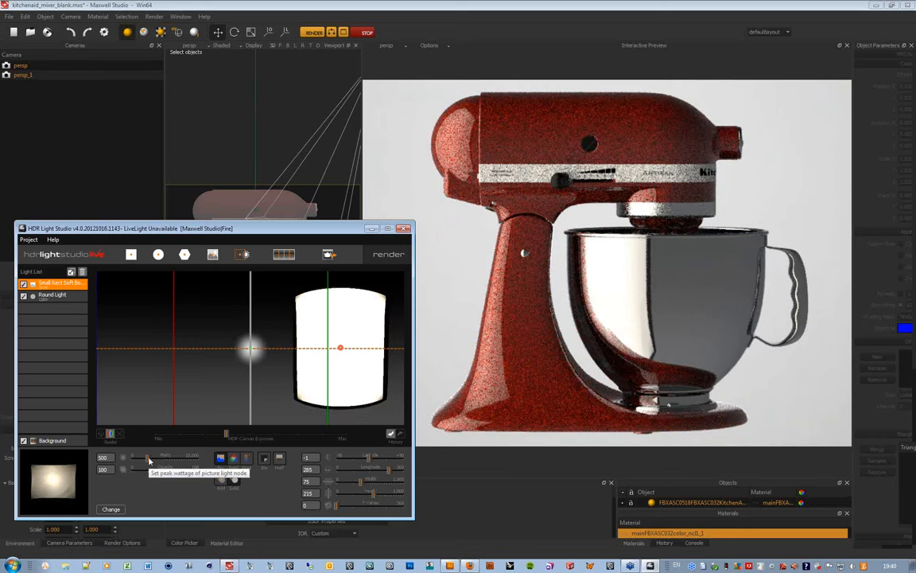
- Set the soft box's power to 371 and latitude to 0, and resize it to width 84 and height 344
drag(149, 461, 142, 460)
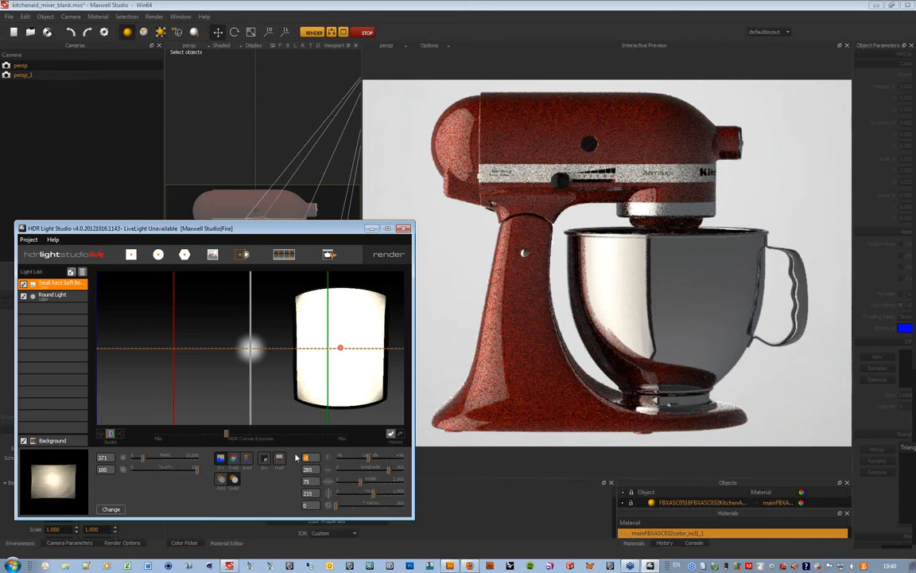
text(0)
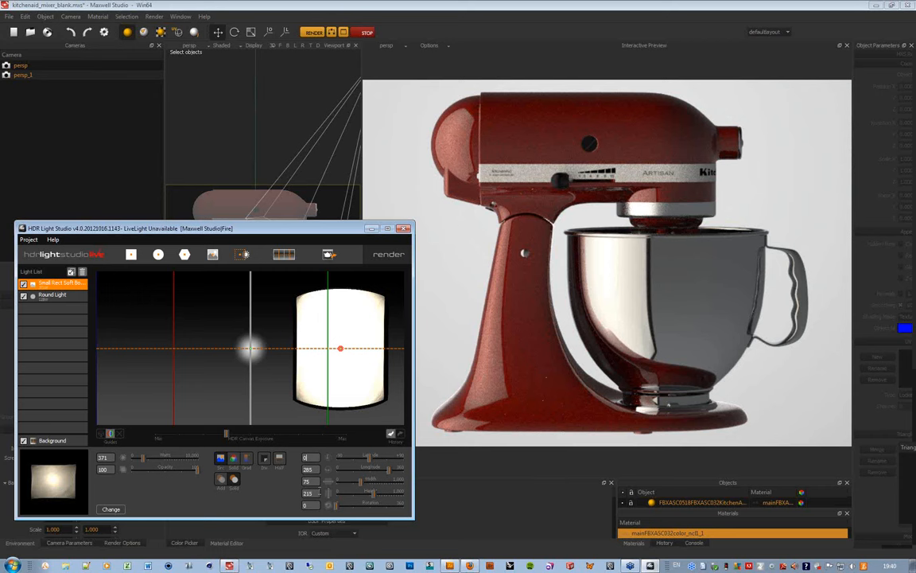
drag(373, 493, 368, 494)
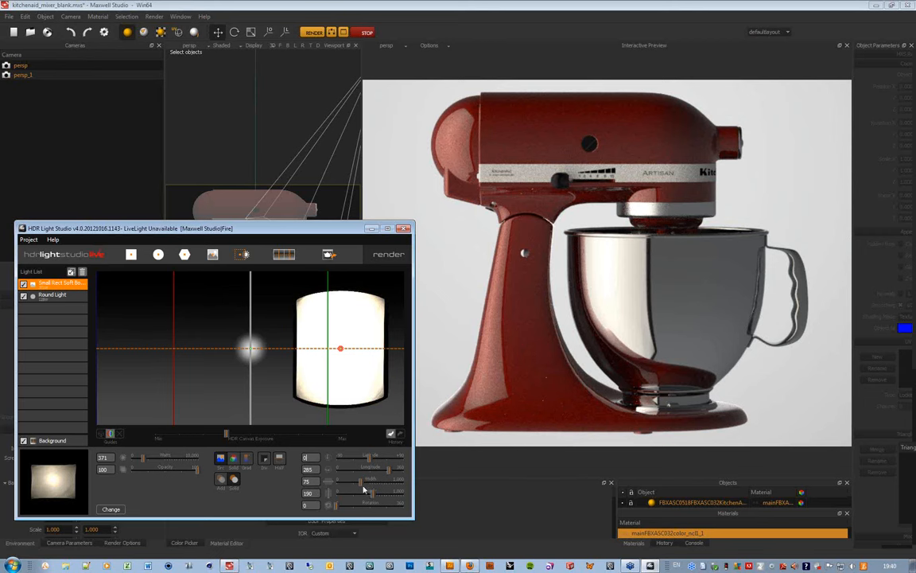
drag(362, 486, 383, 496)
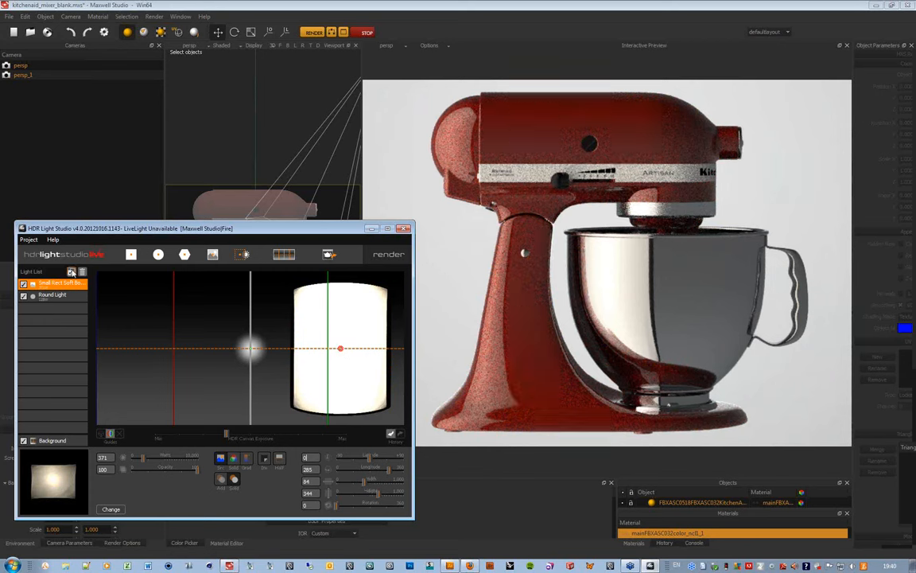
- Duplicate the soft box, place the copy at longitude 66 with width 151, and override its colour with solid white
click(71, 272)
mouse_move(389, 470)
mouse_down()
mouse_move(348, 474)
mouse_move(372, 484)
mouse_up()
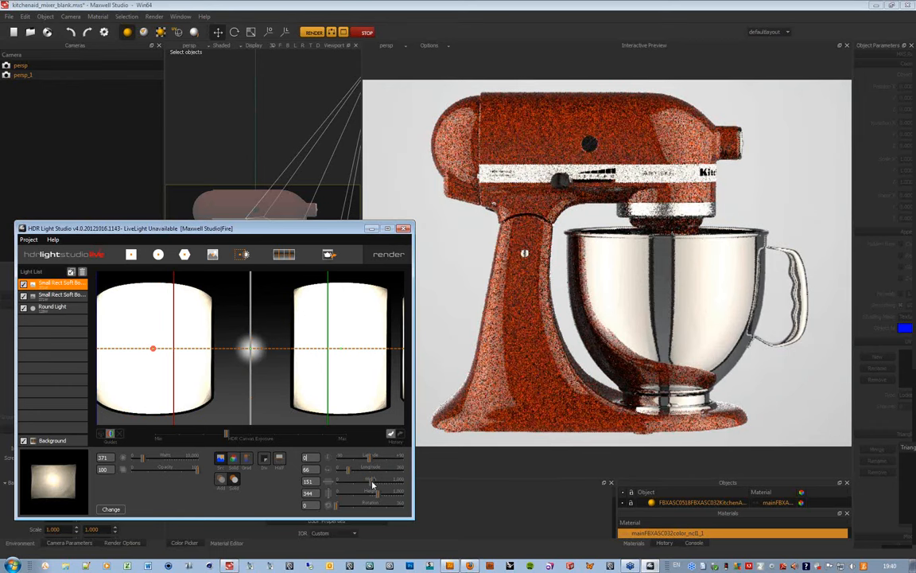
click(233, 459)
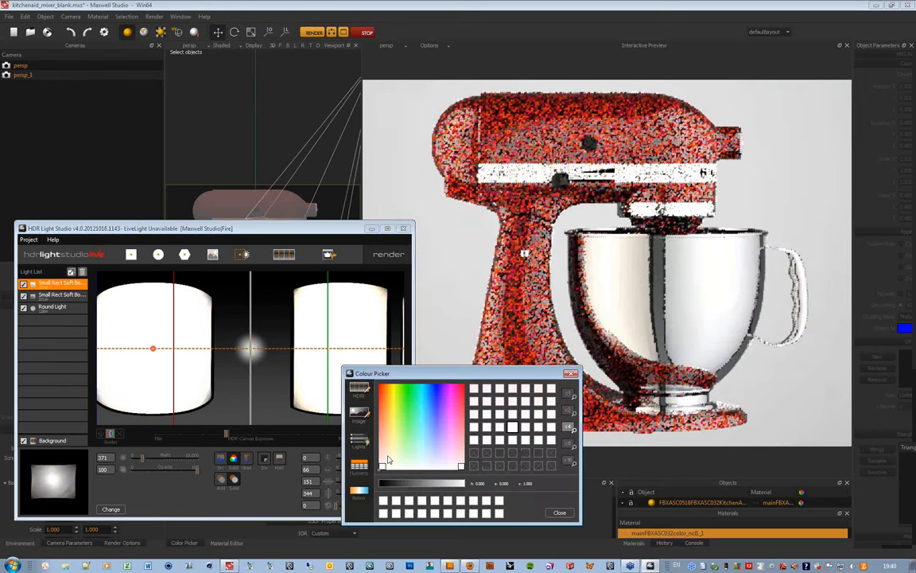
click(483, 498)
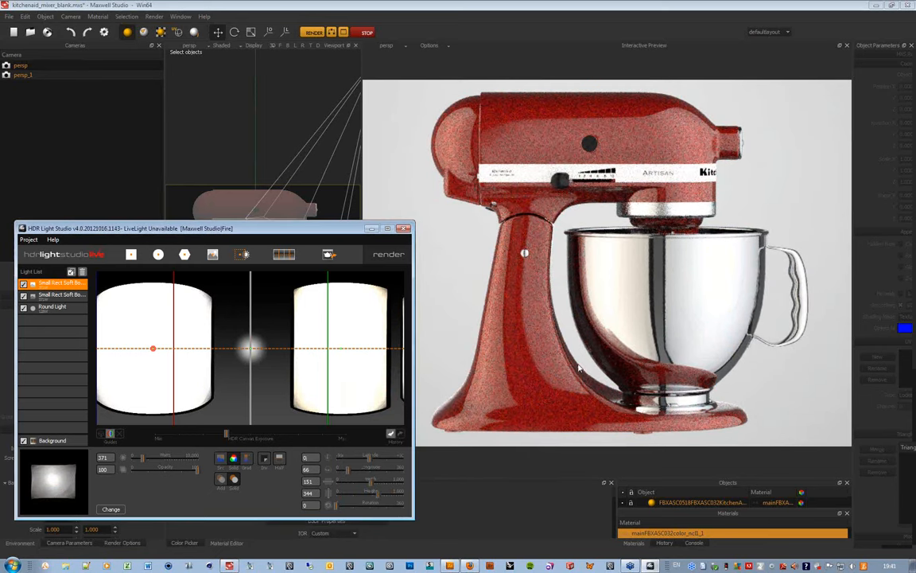
- Add a black box light with power 0, Solid blending, width 30 and height 90, and place it at longitude 349
click(131, 255)
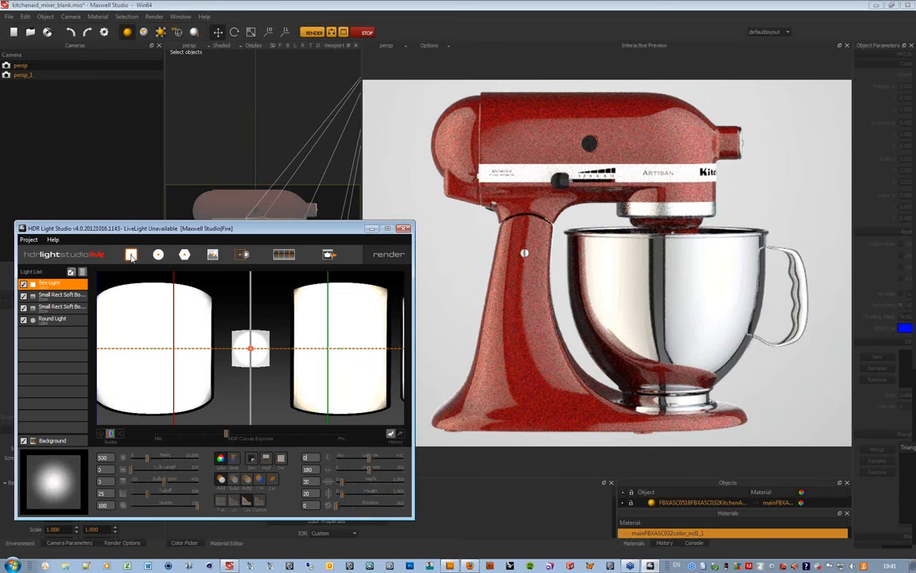
drag(340, 493, 366, 494)
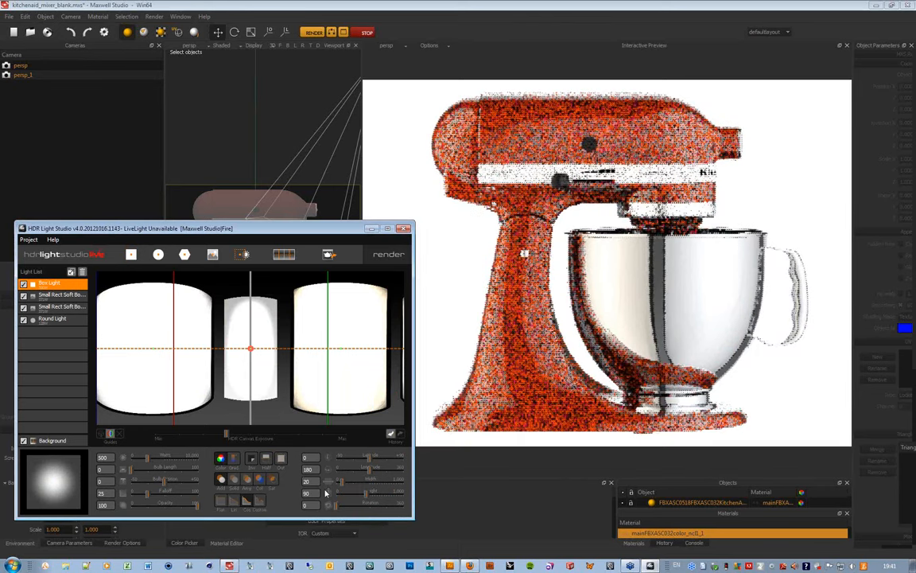
drag(147, 458, 127, 459)
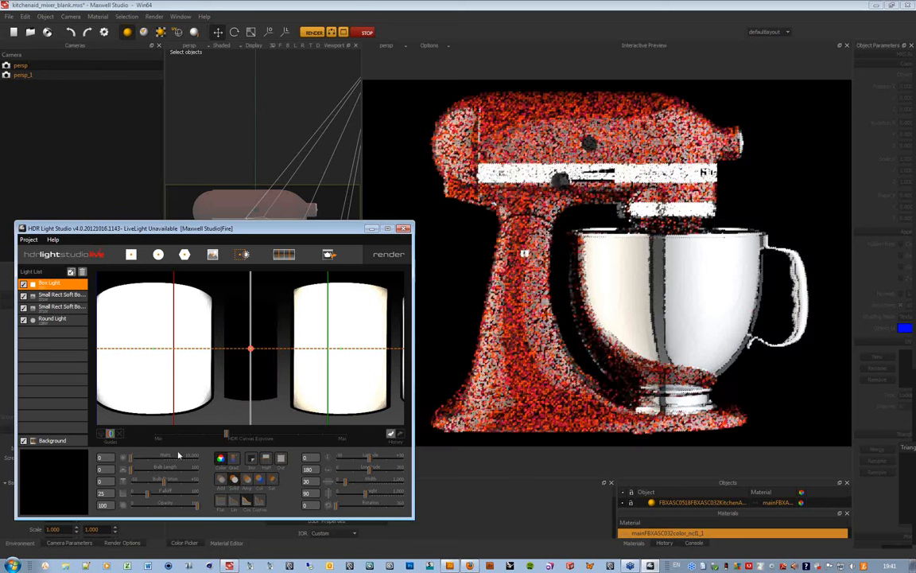
drag(251, 348, 396, 351)
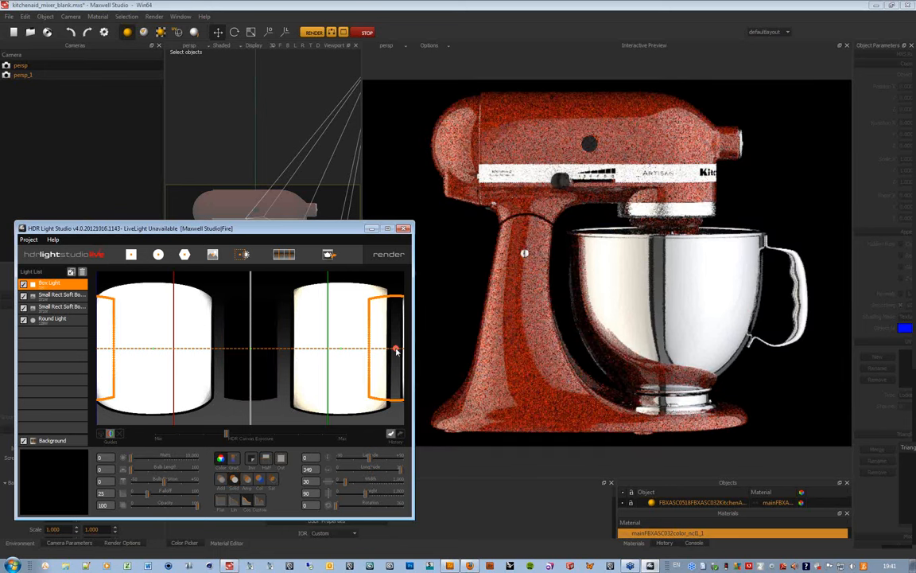
- Move the black box light below all other lights in the light order and set its height to 202
click(66, 284)
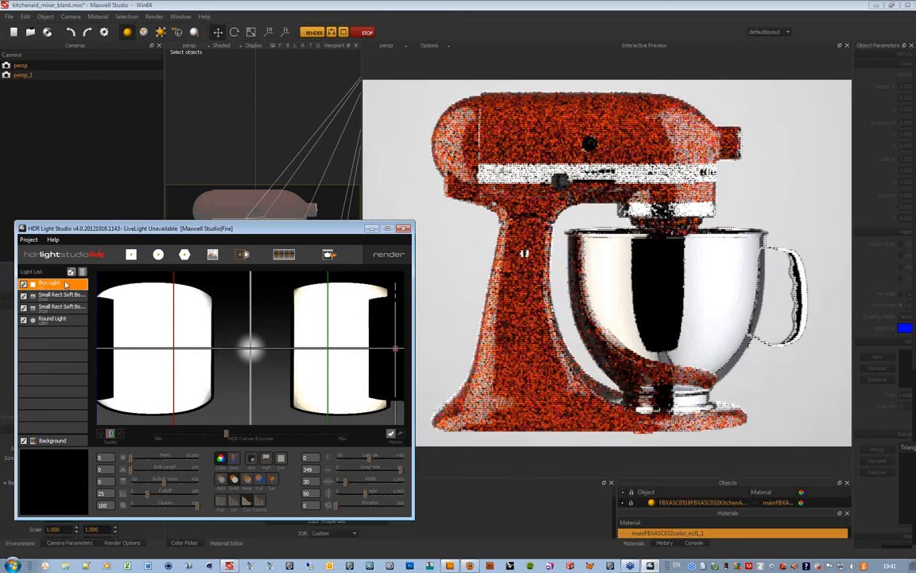
drag(66, 284, 68, 327)
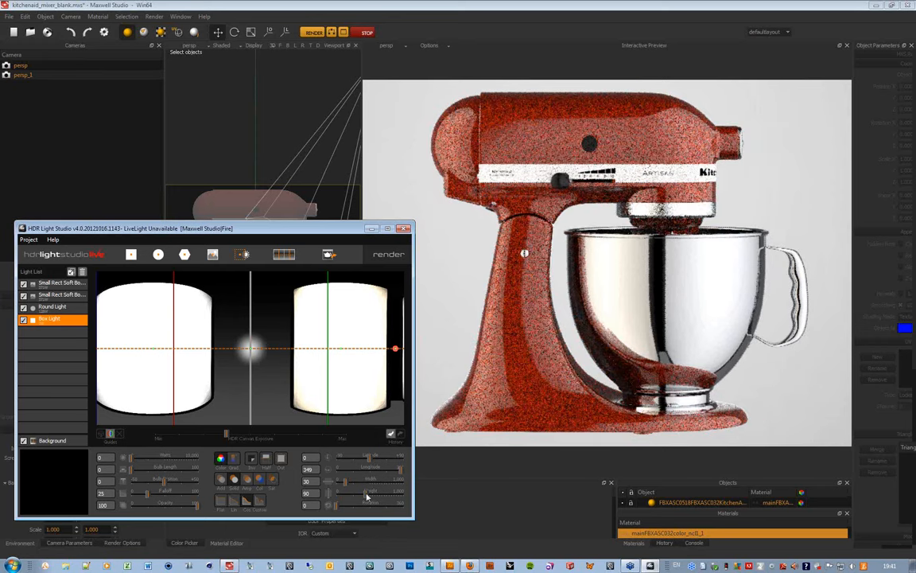
drag(367, 496, 375, 497)
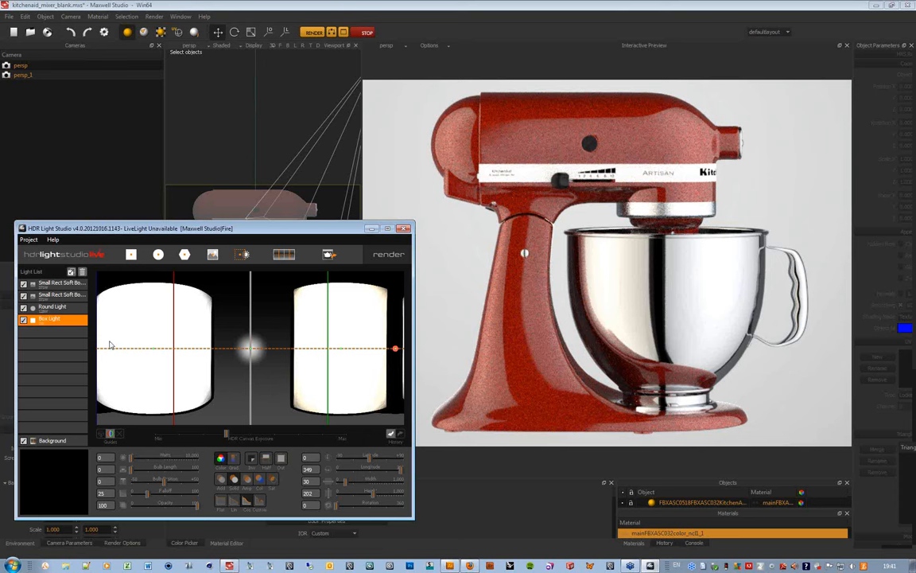
- Reduce the original soft box's power to 200 and the copy's to 214, and lower the HDR canvas display exposure
click(56, 307)
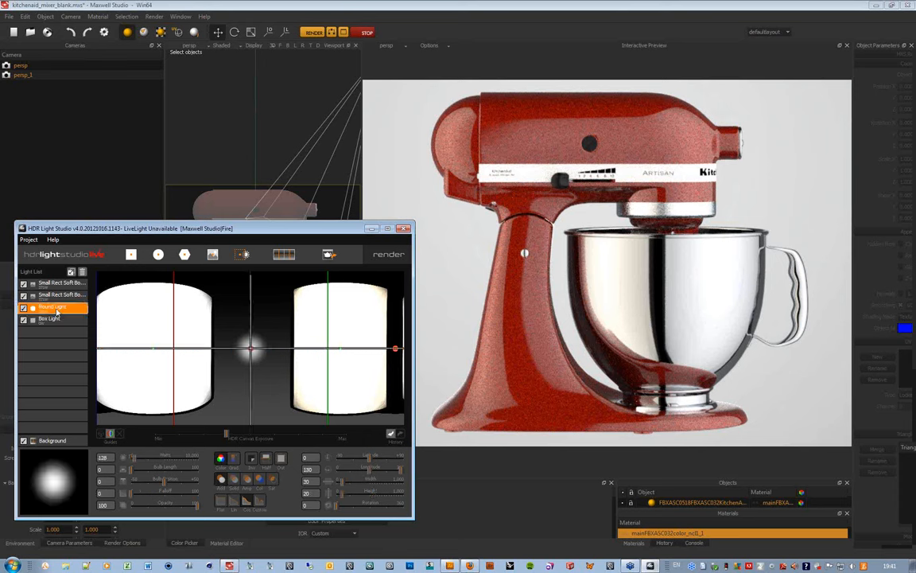
click(55, 295)
drag(141, 457, 137, 459)
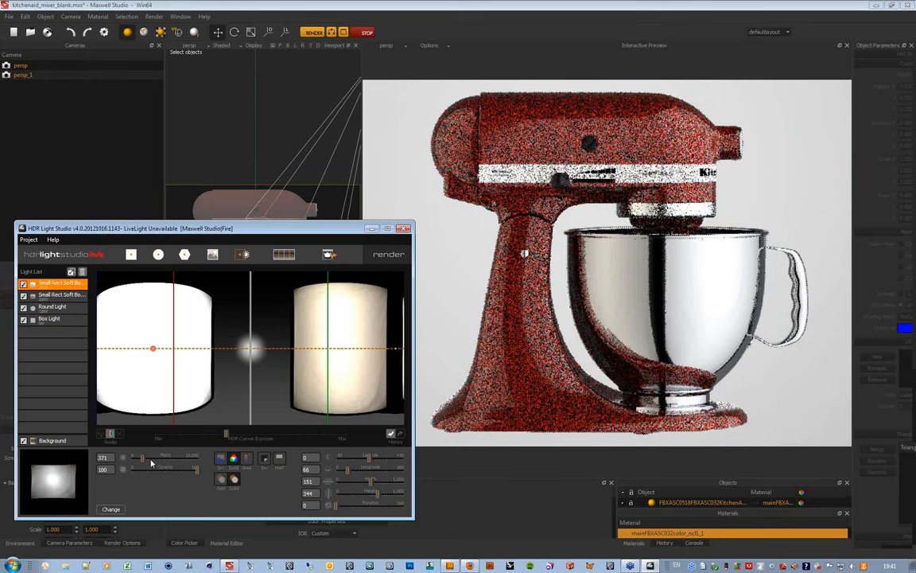
drag(152, 463, 137, 461)
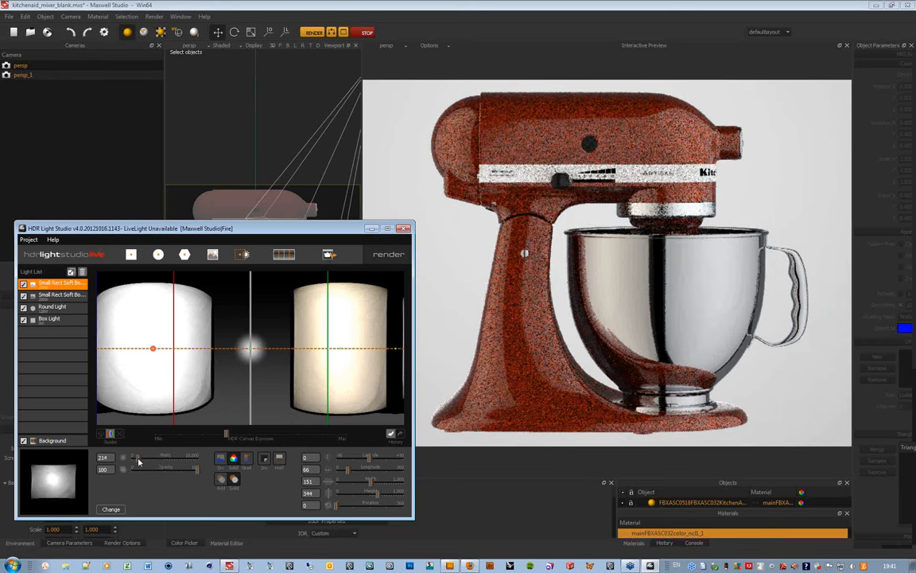
drag(220, 437, 191, 437)
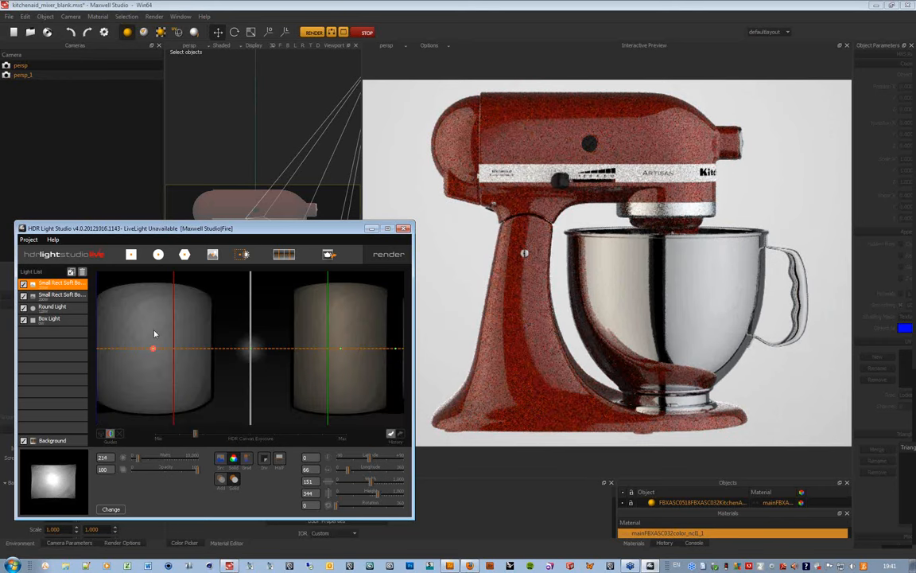
- Add a 73 by 73 round light over the original soft box with Amp blending, falloff 0 and power 114
click(159, 254)
click(341, 348)
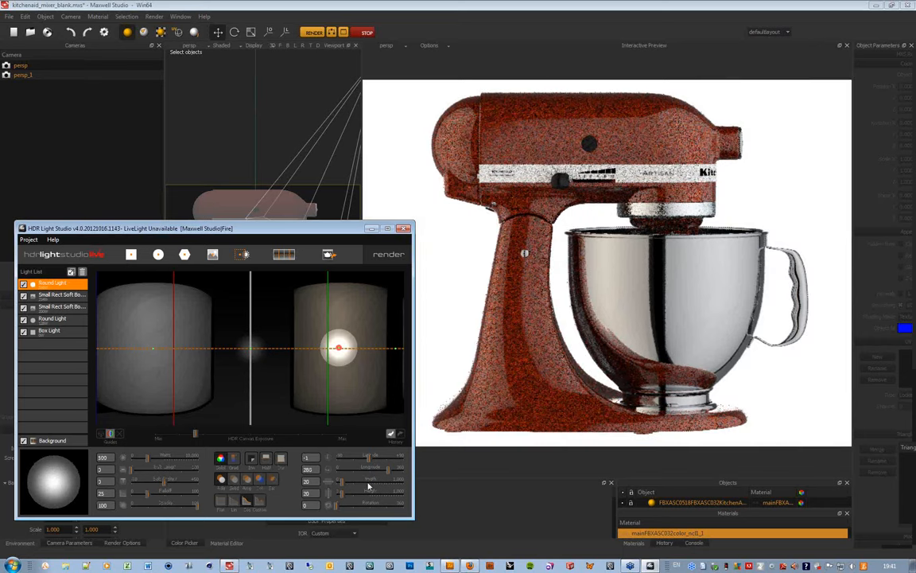
drag(368, 485, 364, 487)
drag(147, 458, 136, 461)
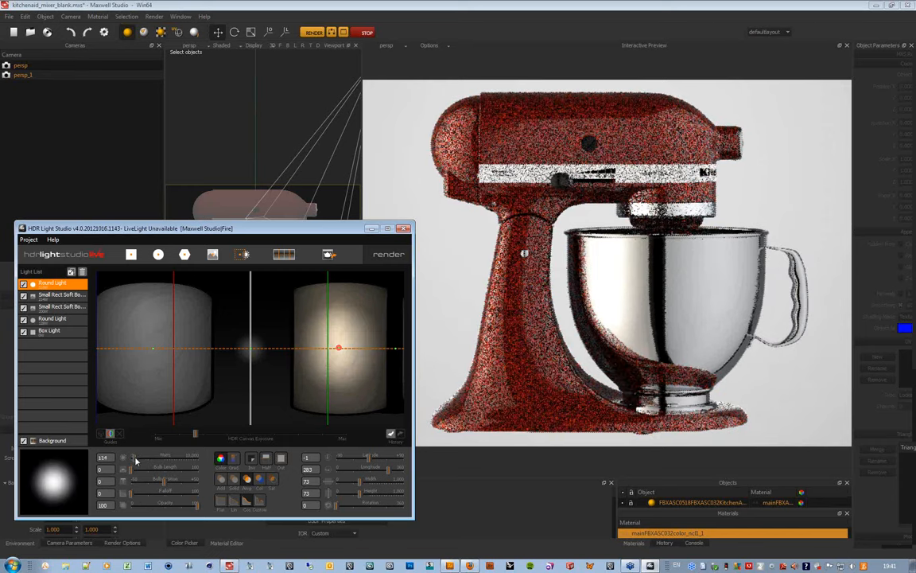
- Duplicate the amplifying round light and place the copy over the white soft box at latitude -12, longitude 63
click(71, 271)
click(150, 349)
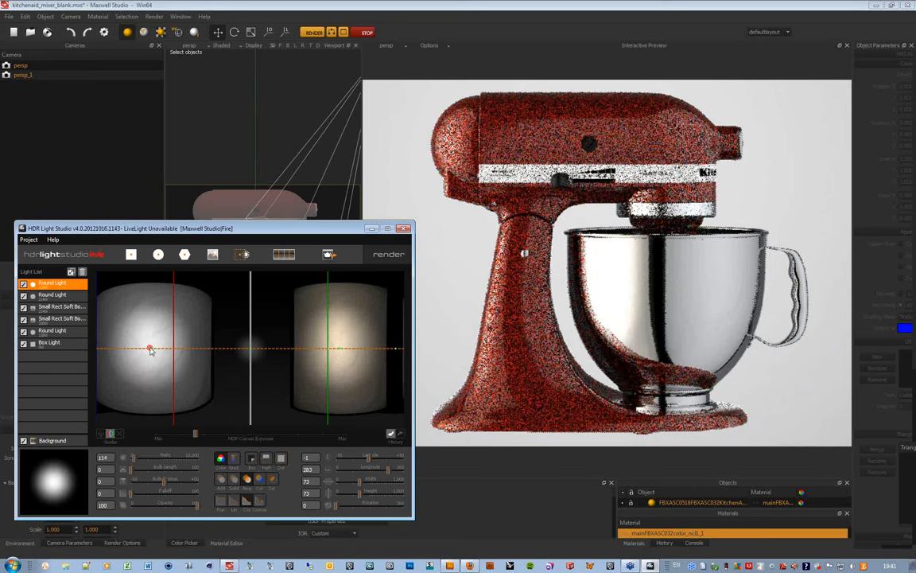
drag(151, 351, 150, 342)
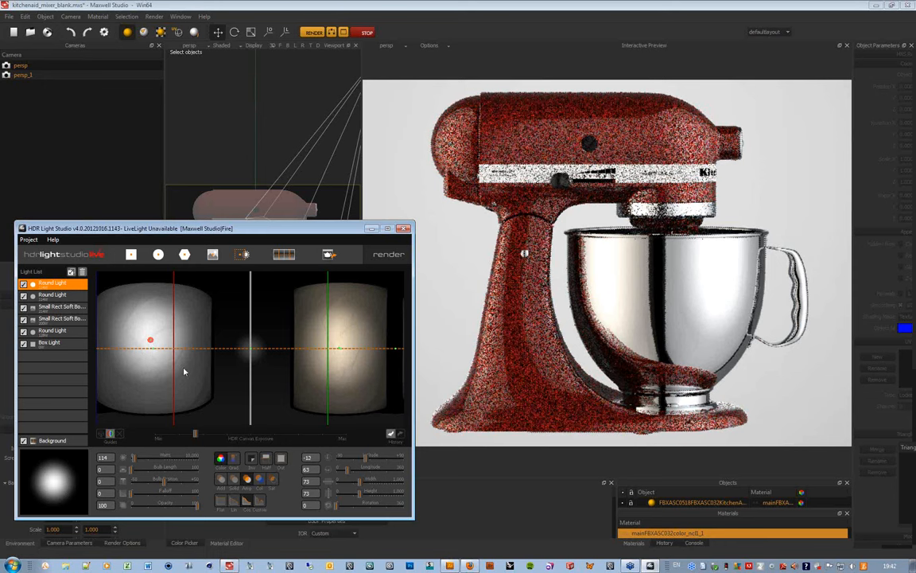
- Override the warm soft box's colour with solid white and reduce its power to 142
click(52, 296)
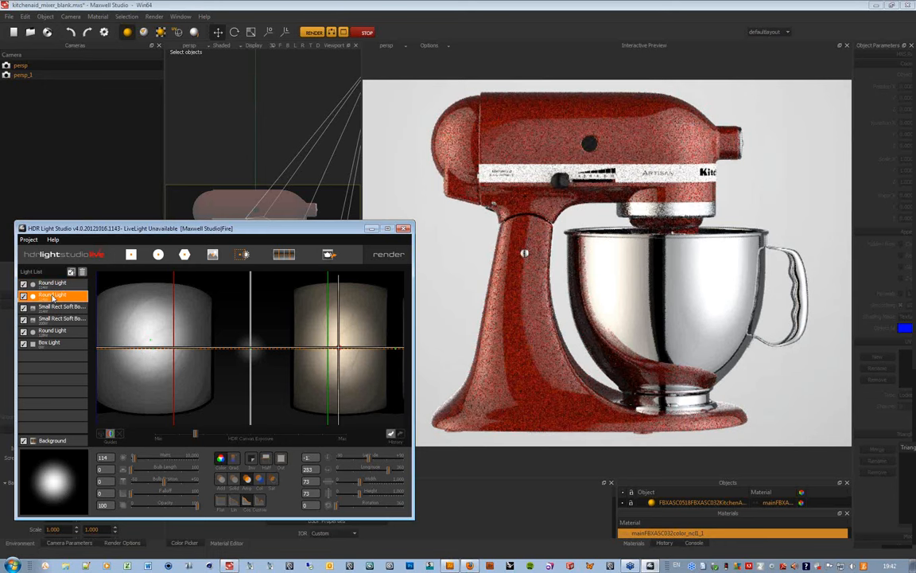
click(57, 307)
click(60, 319)
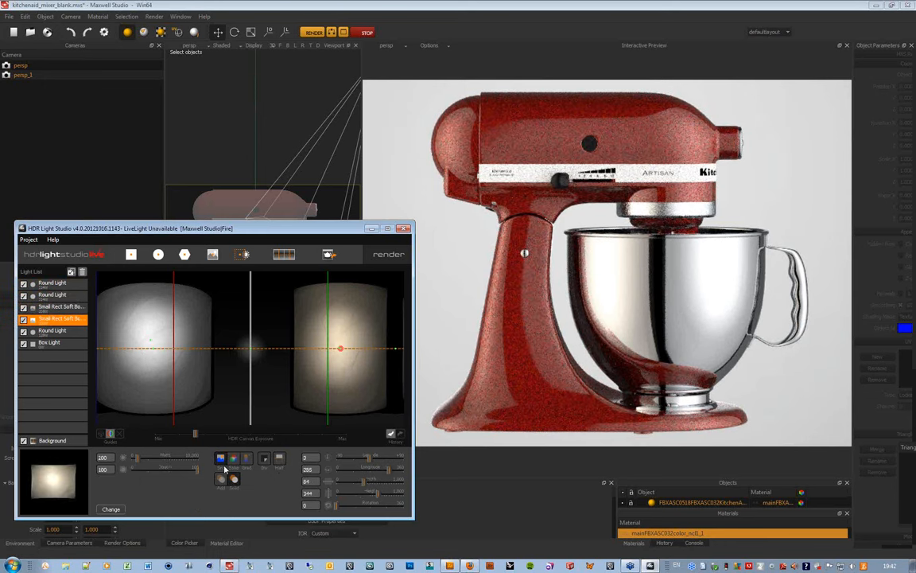
click(234, 459)
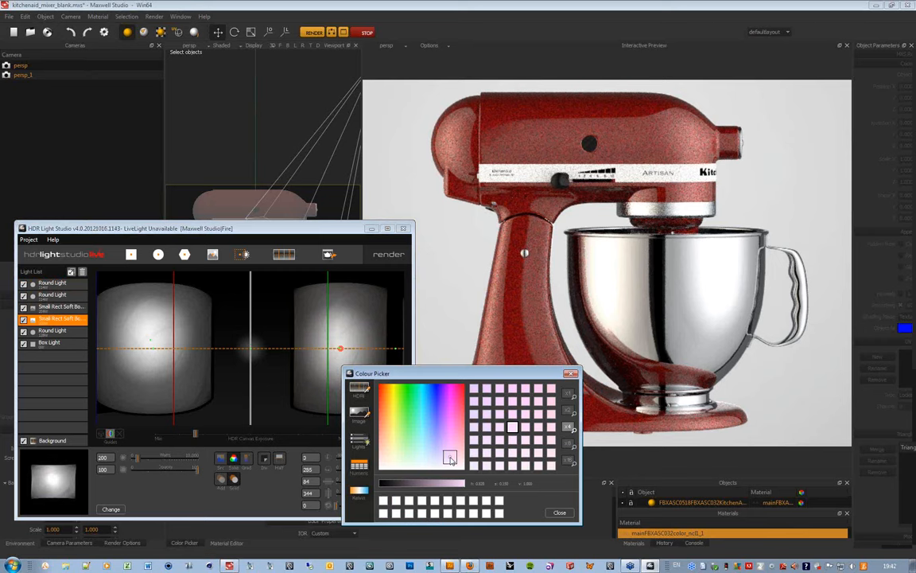
click(557, 513)
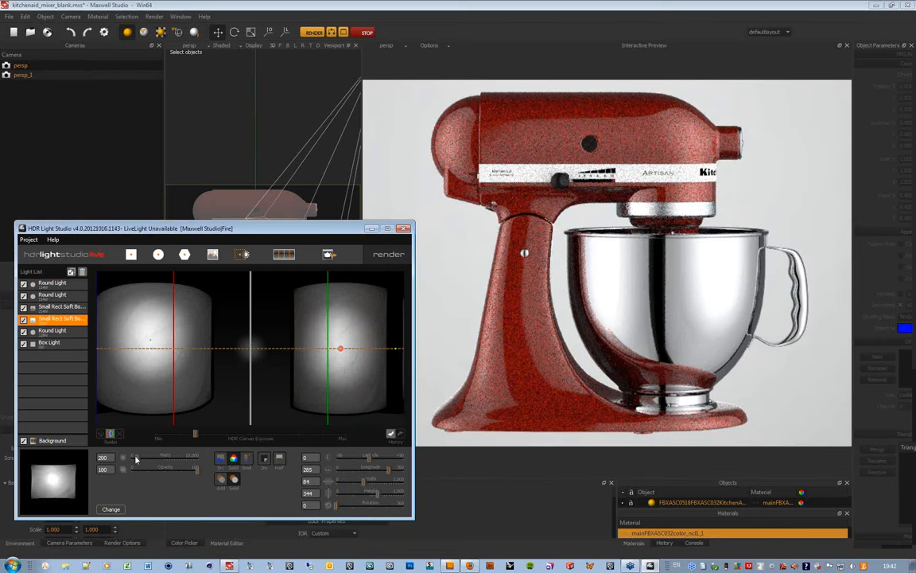
drag(136, 459, 136, 459)
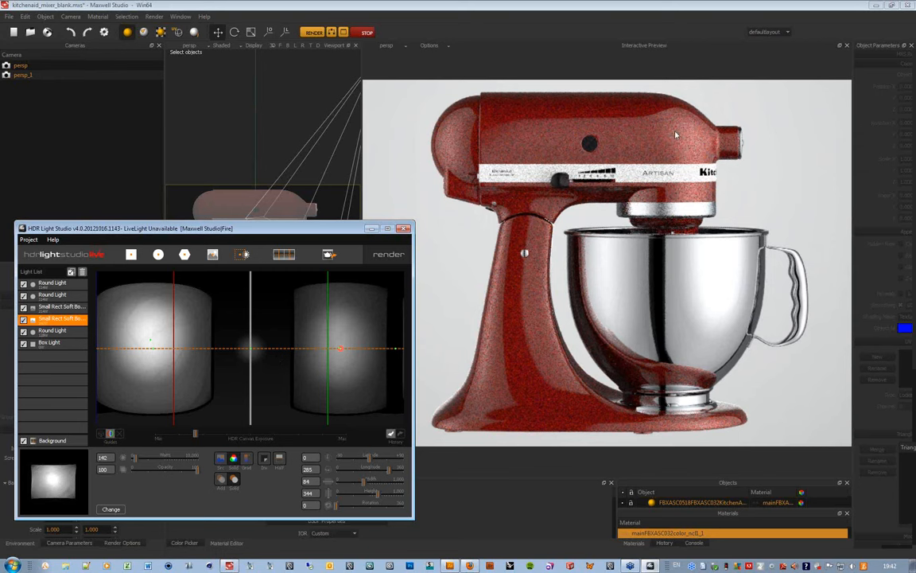
- Reduce the wider soft box's height to 112 and place it at latitude 23, longitude 65
click(53, 309)
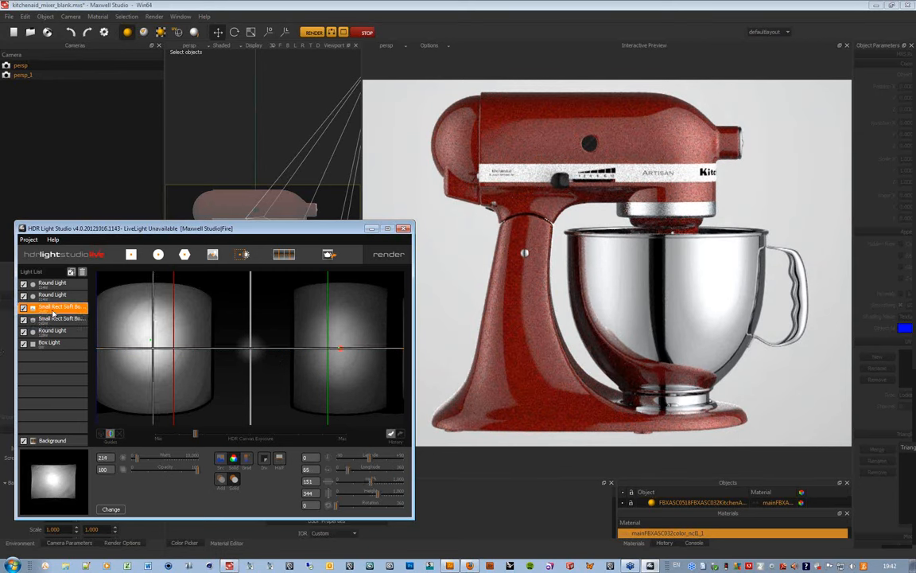
drag(378, 493, 373, 495)
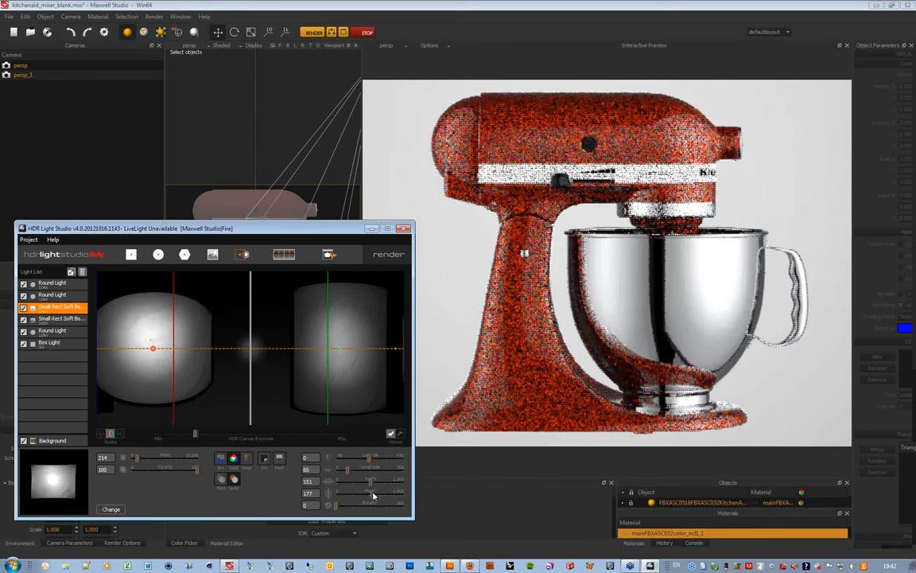
drag(373, 496, 371, 494)
drag(152, 352, 151, 370)
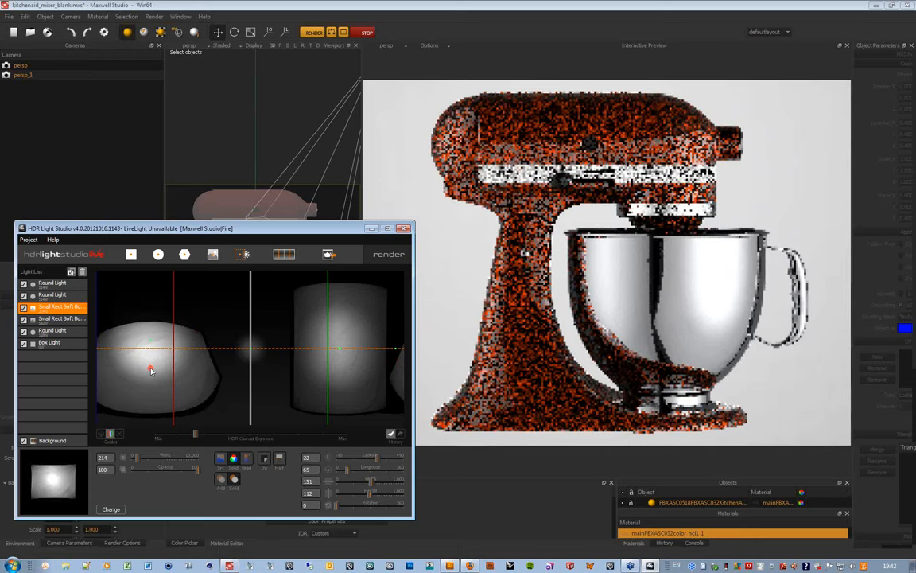
- Reduce the height of the 84-wide soft box at longitude 285 to 97
click(64, 319)
drag(378, 494, 369, 497)
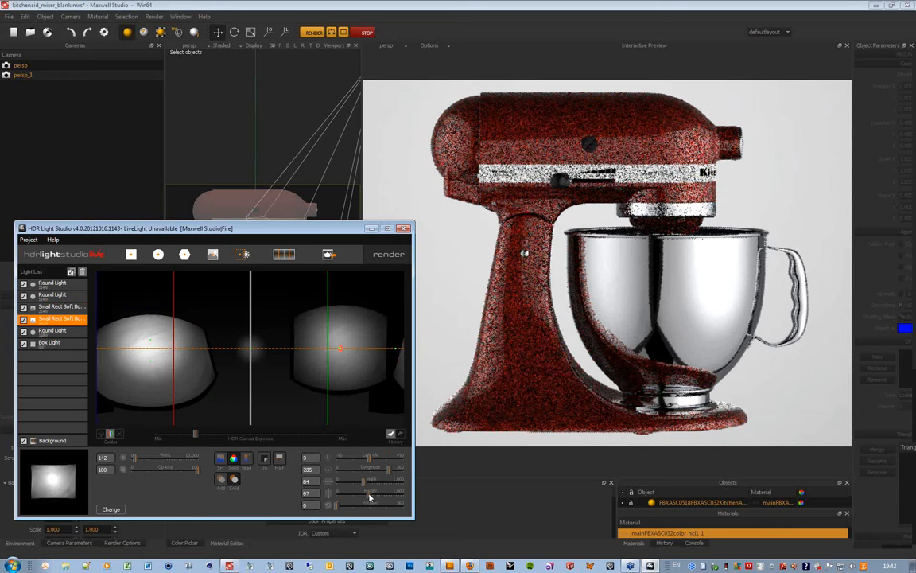
- Isolate the background and re-enable the Box Light, the small Round Light and both soft boxes one by one, leaving the amplifying round lights off
ctrl+click(24, 441)
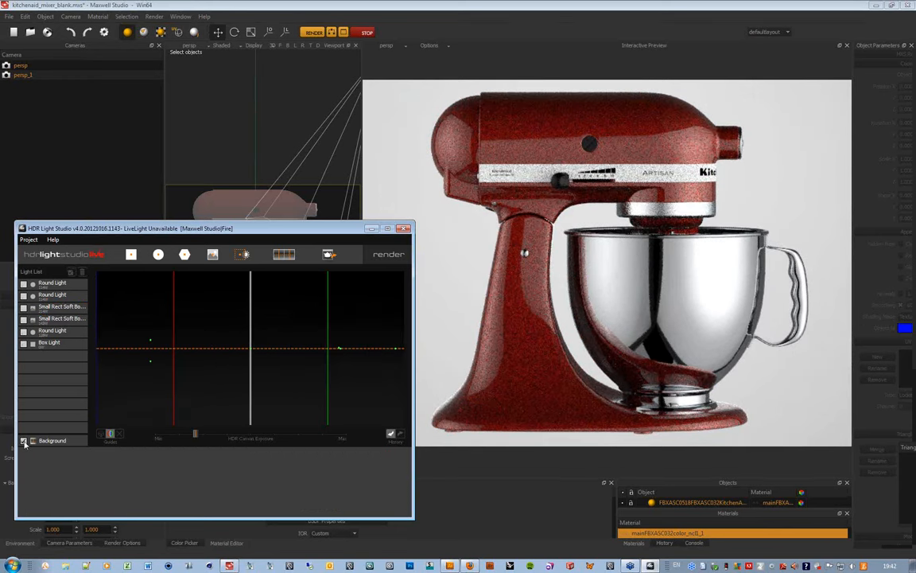
click(23, 344)
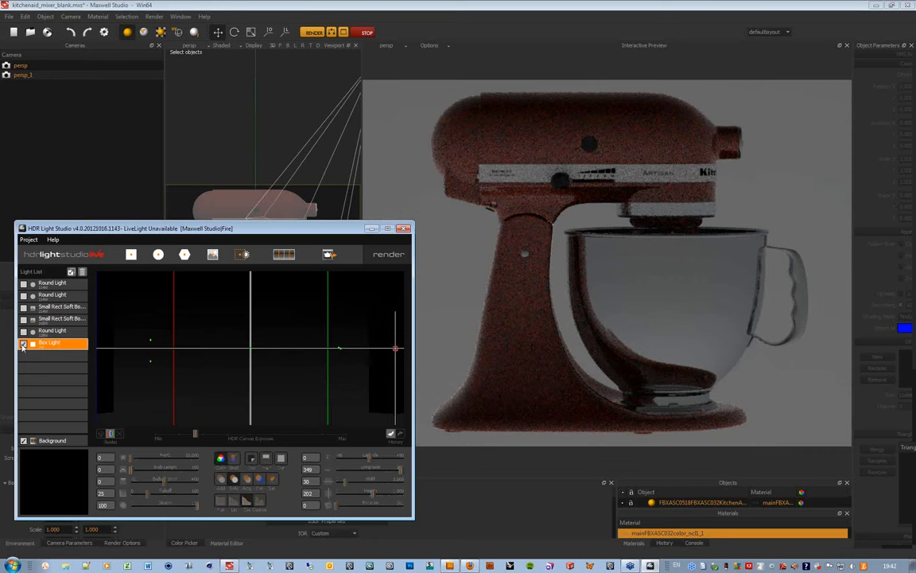
click(23, 332)
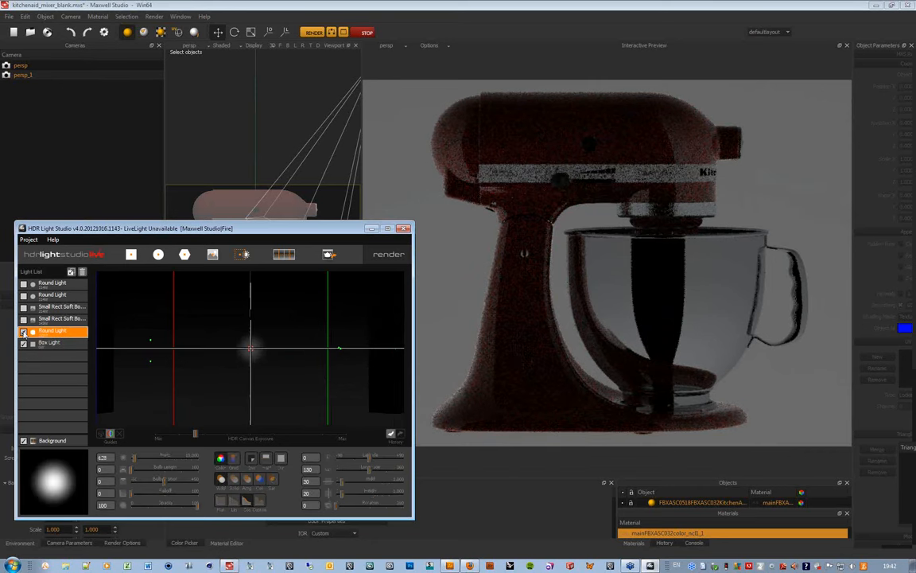
click(23, 319)
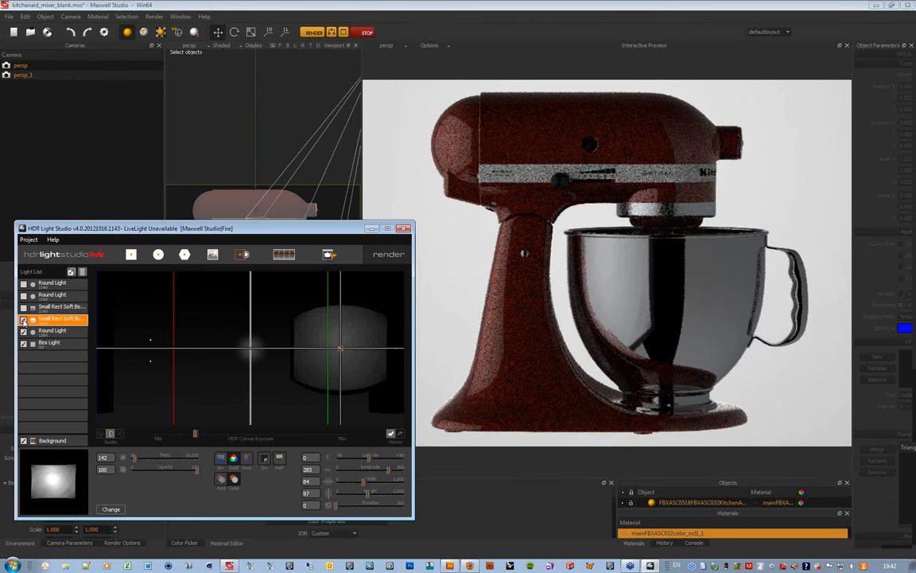
click(65, 317)
click(23, 307)
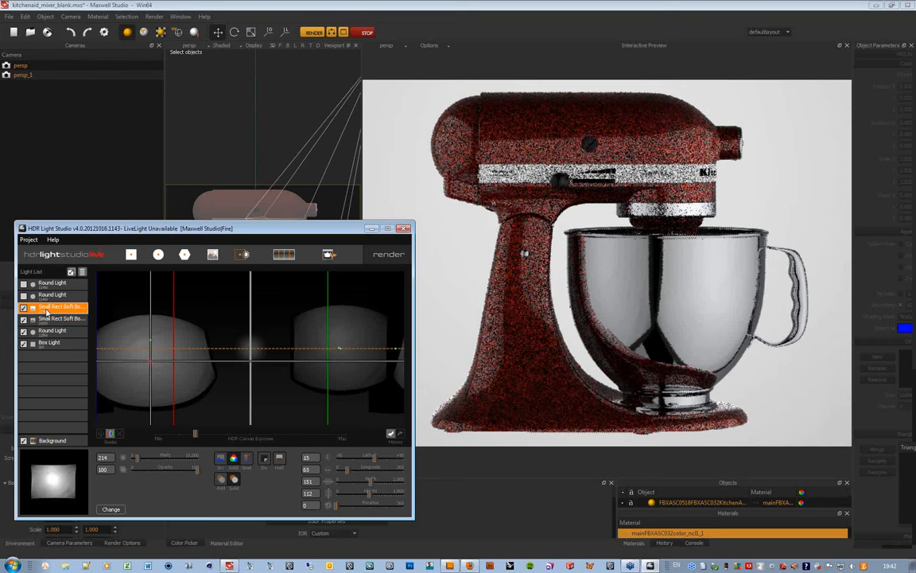
- Place the wider soft box at latitude 0, longitude 65 and set its width to 74 and height to 382
drag(149, 362, 151, 351)
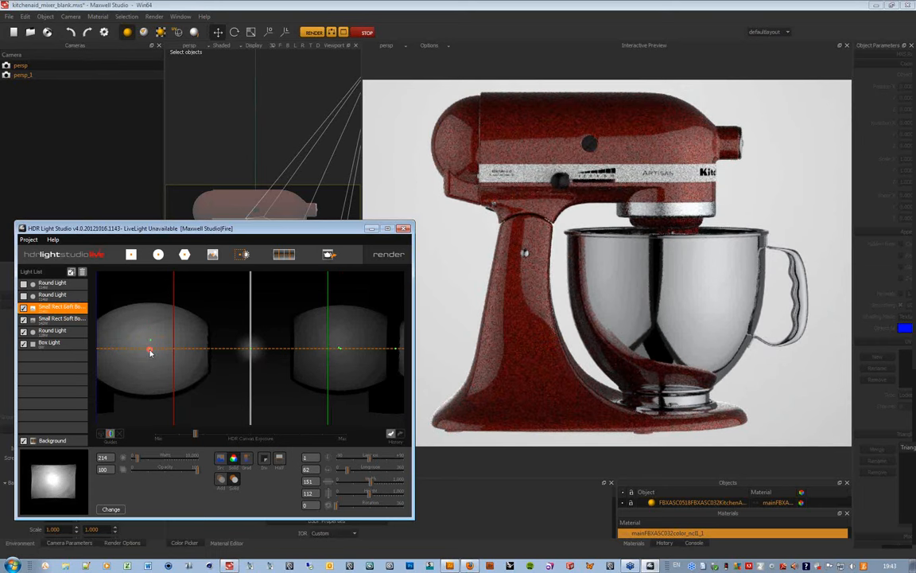
drag(370, 482, 362, 483)
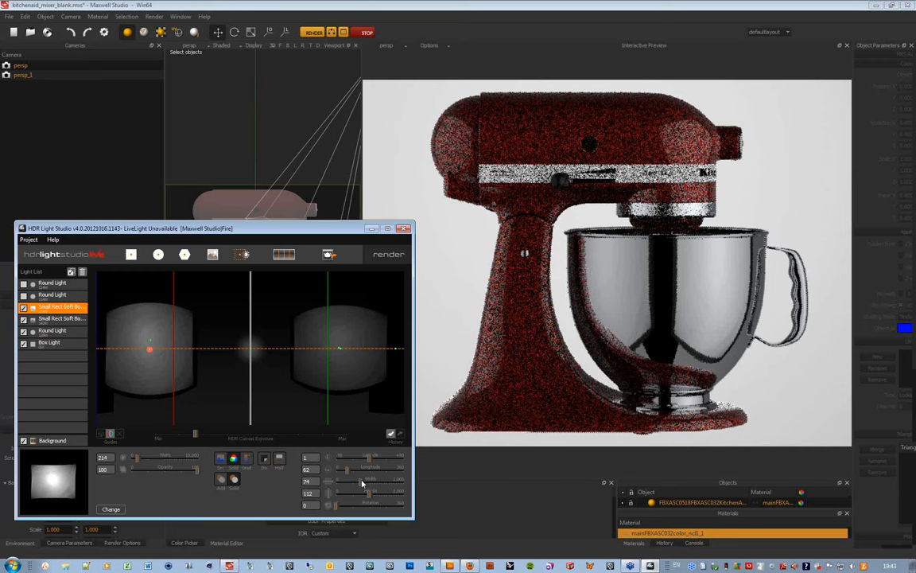
drag(153, 356, 154, 352)
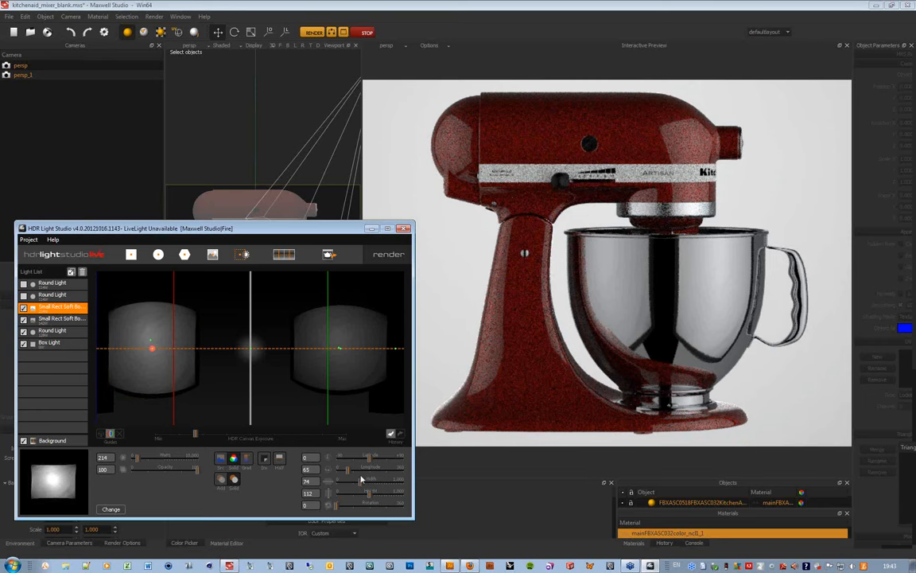
drag(369, 492, 382, 496)
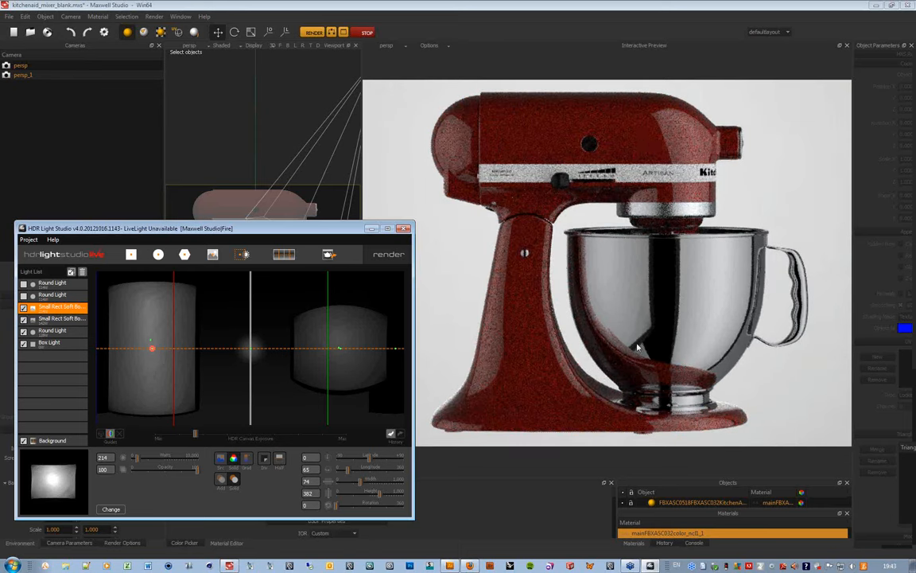
- Increase the 84-wide soft box's height to 344 and shift the lighting window aside to inspect the full mixer render
click(67, 320)
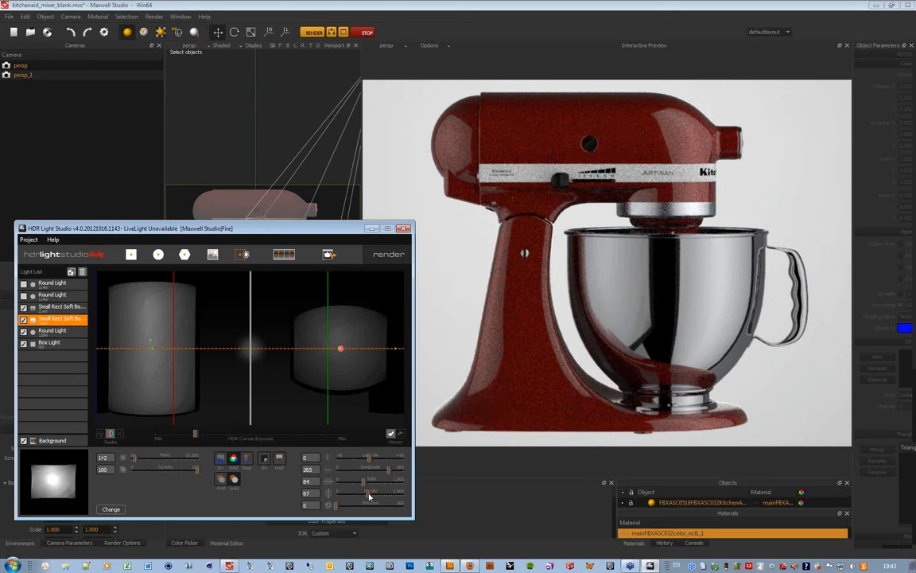
drag(369, 496, 374, 497)
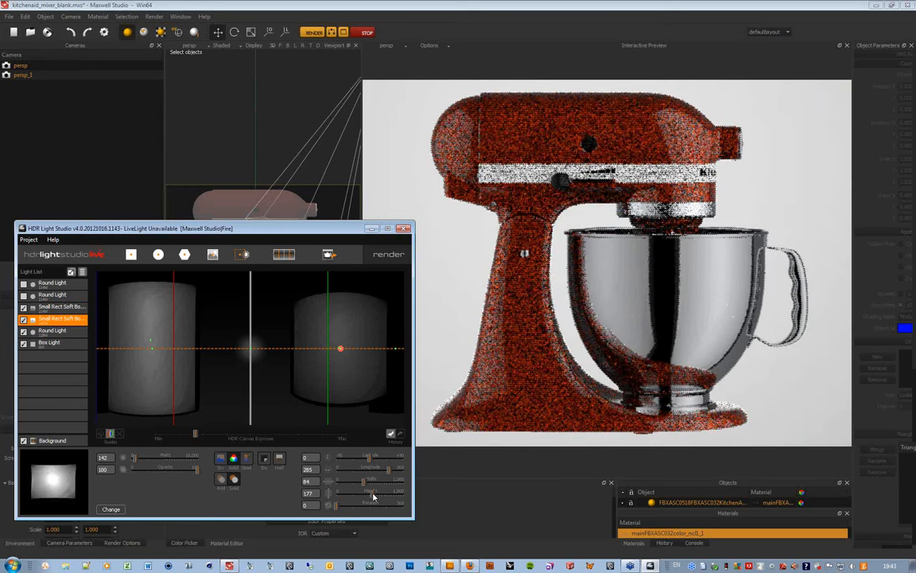
drag(373, 496, 381, 497)
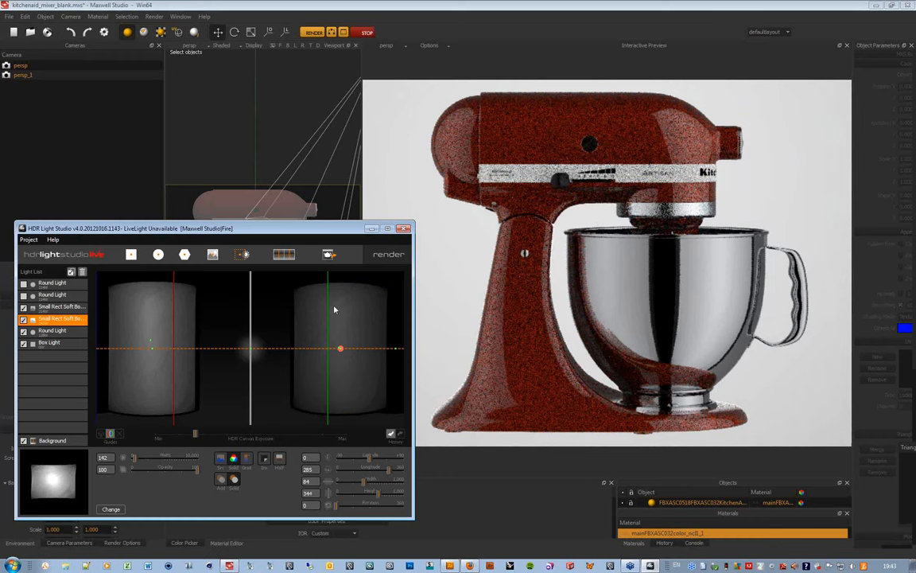
drag(306, 230, 307, 214)
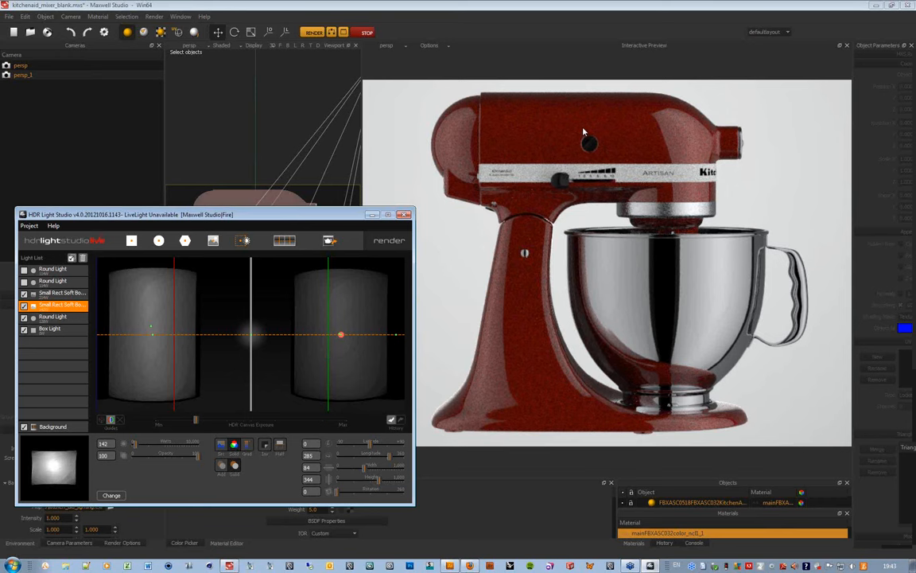
drag(334, 215, 568, 389)
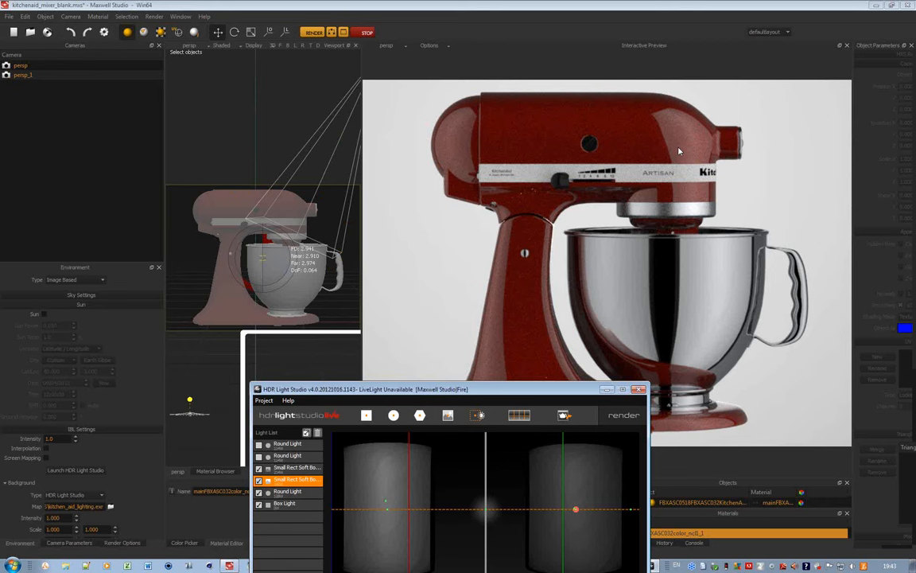
drag(516, 390, 280, 251)
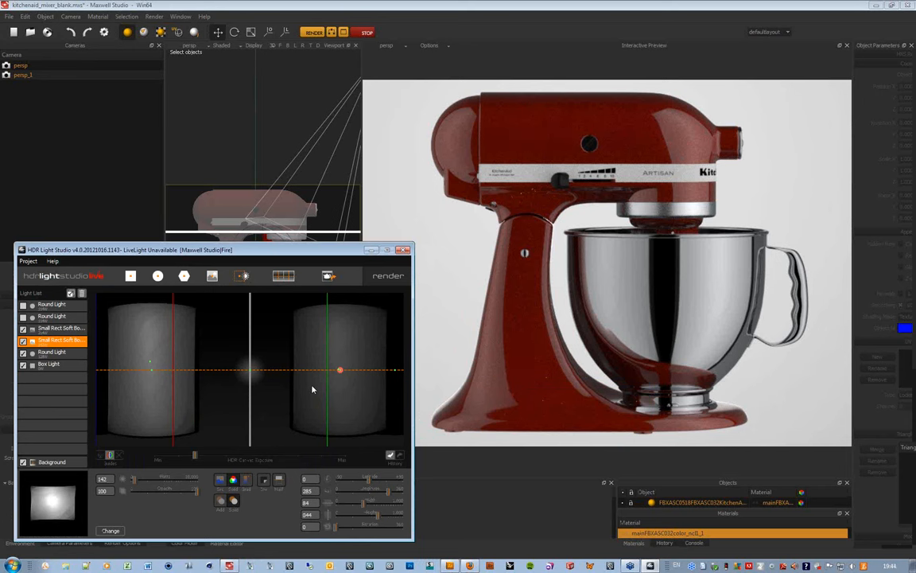
- Re-enable both amplifying round lights and place them over the soft boxes at latitude -13, longitude 285 and latitude -17, longitude 66
click(339, 370)
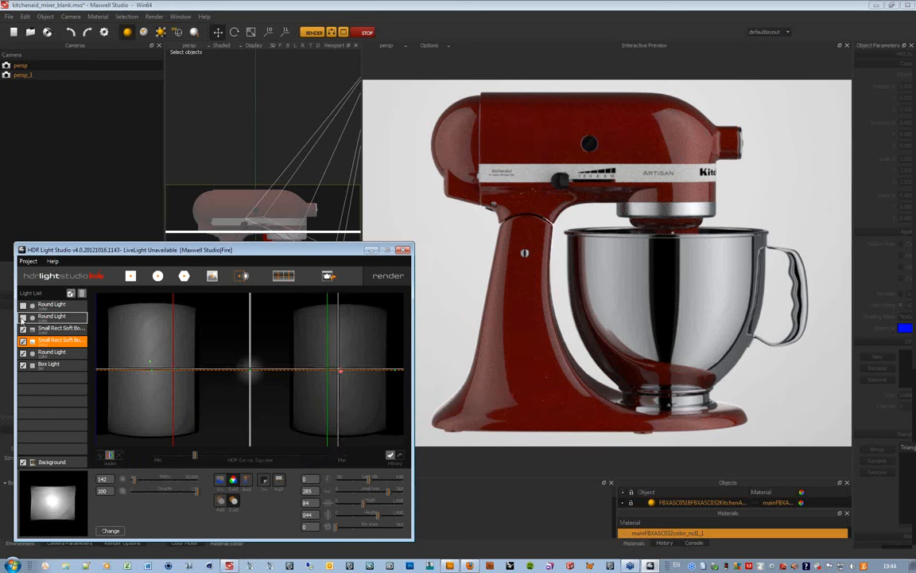
drag(342, 372, 341, 365)
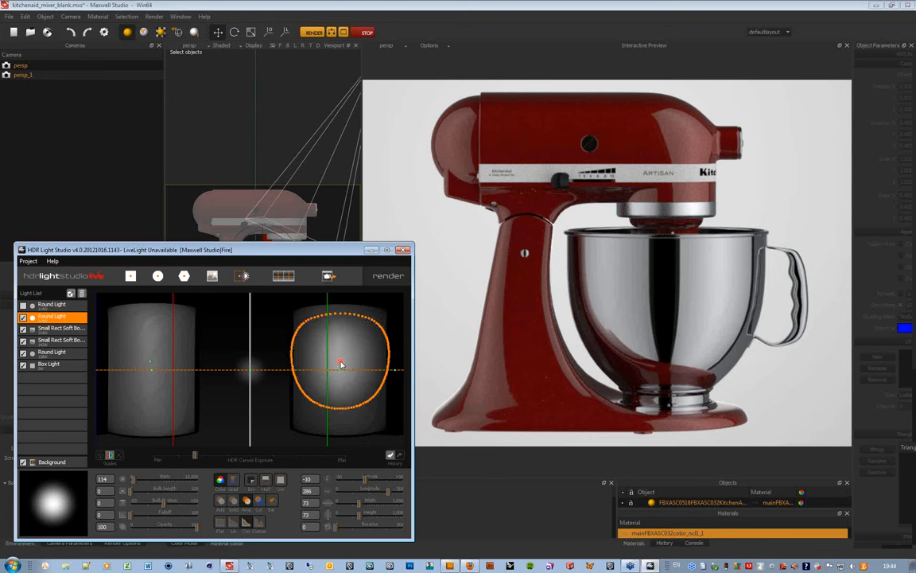
click(43, 303)
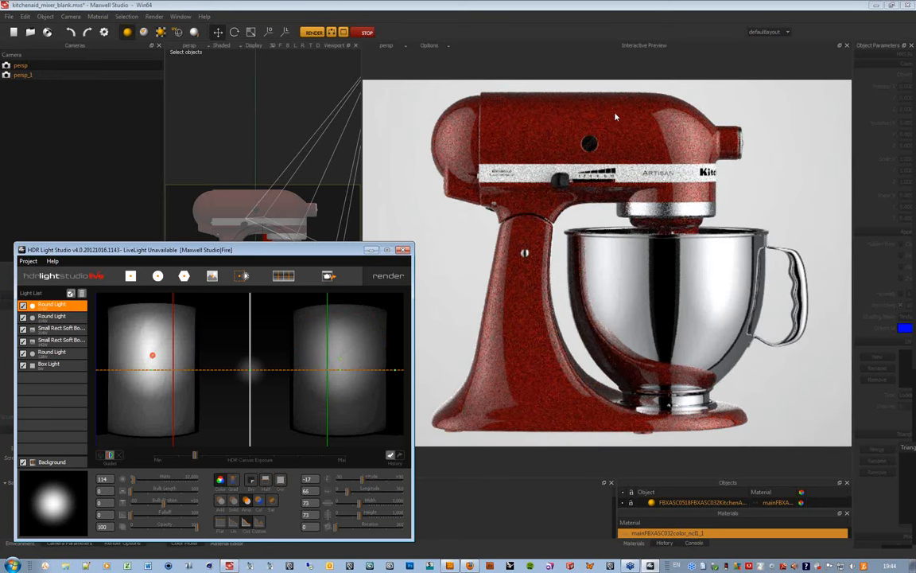
- Add a round light near the top of the canvas at latitude -74, longitude 179 with power 900 and falloff 0
click(183, 276)
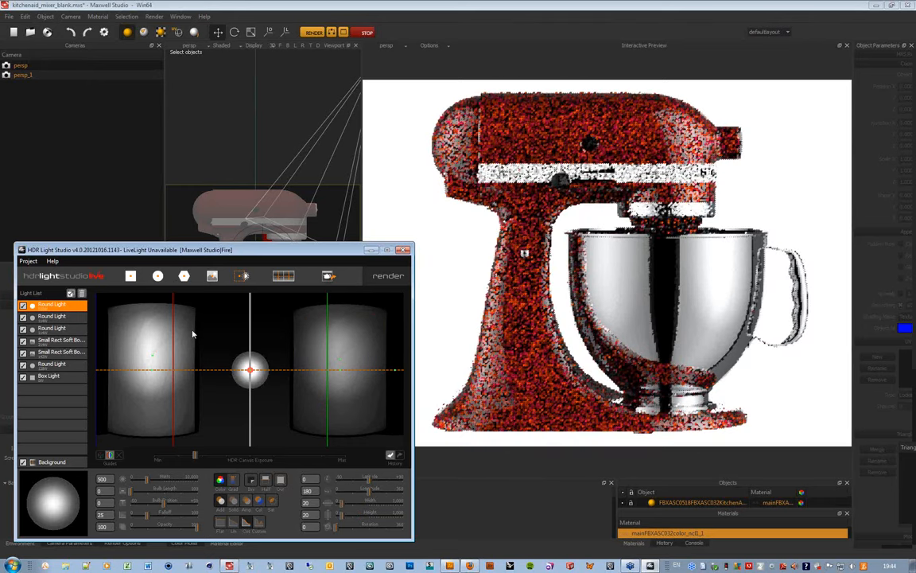
click(244, 303)
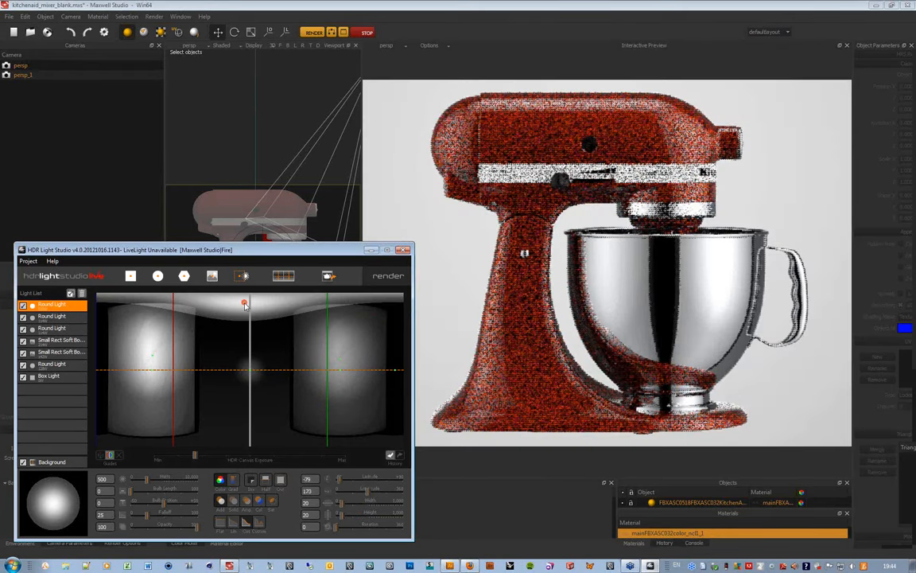
drag(245, 303, 250, 310)
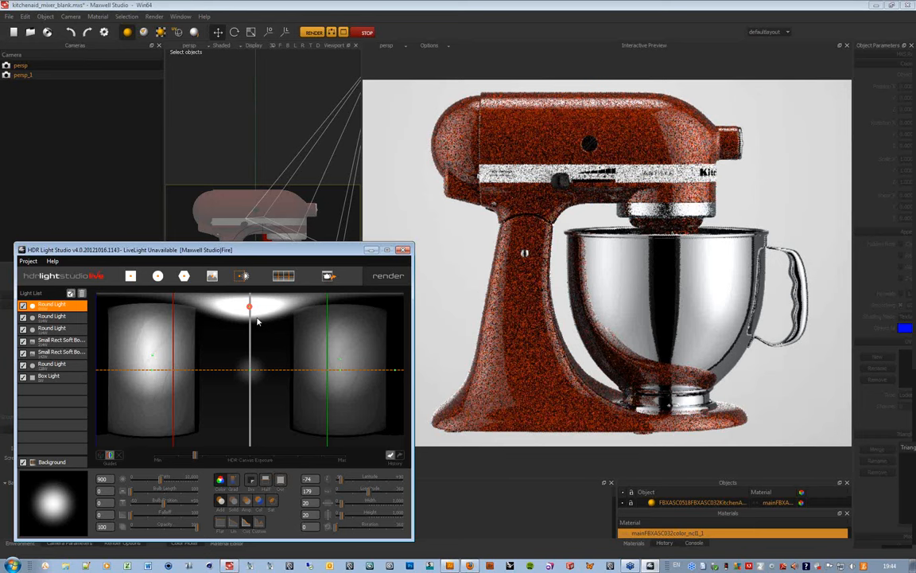
- Isolate the new overhead round light and move it to about latitude -79, longitude 2, trying several positions on the mixer
drag(290, 250, 290, 239)
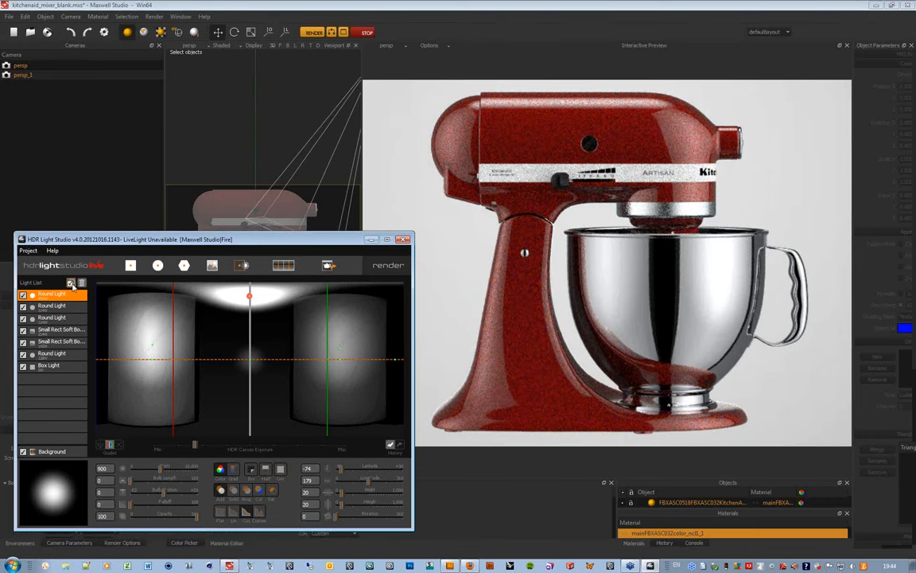
right_click(23, 296)
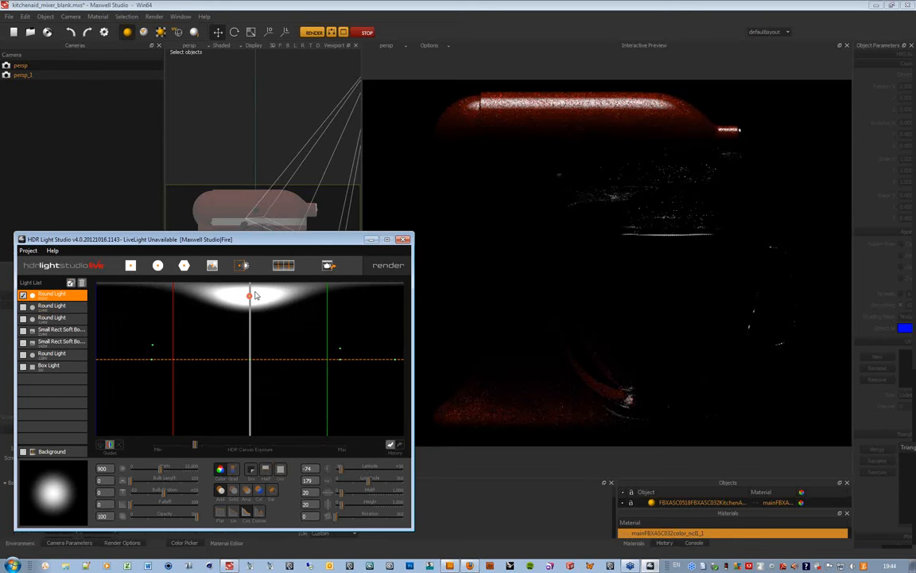
mouse_move(249, 298)
mouse_down()
mouse_move(251, 309)
mouse_move(250, 300)
mouse_move(97, 301)
mouse_move(97, 291)
mouse_up()
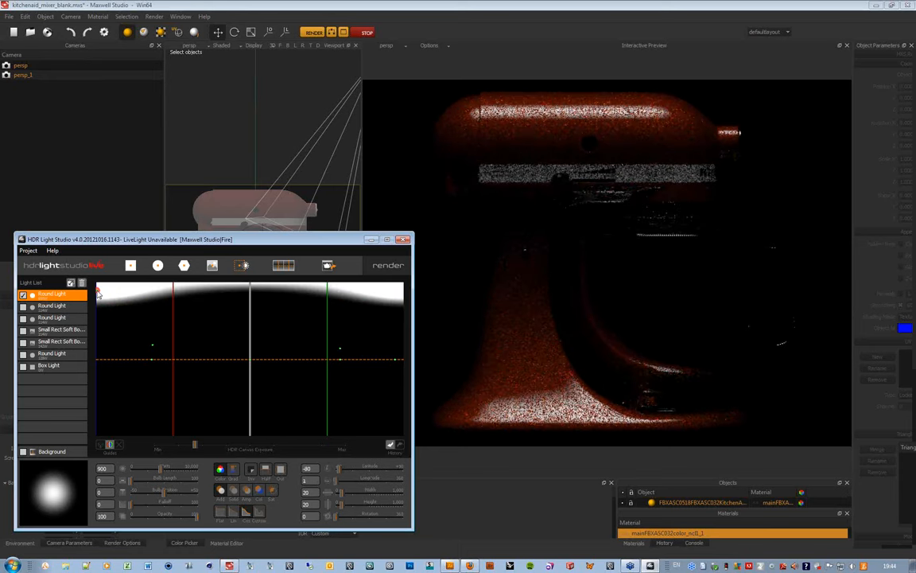
click(249, 310)
drag(250, 316, 250, 281)
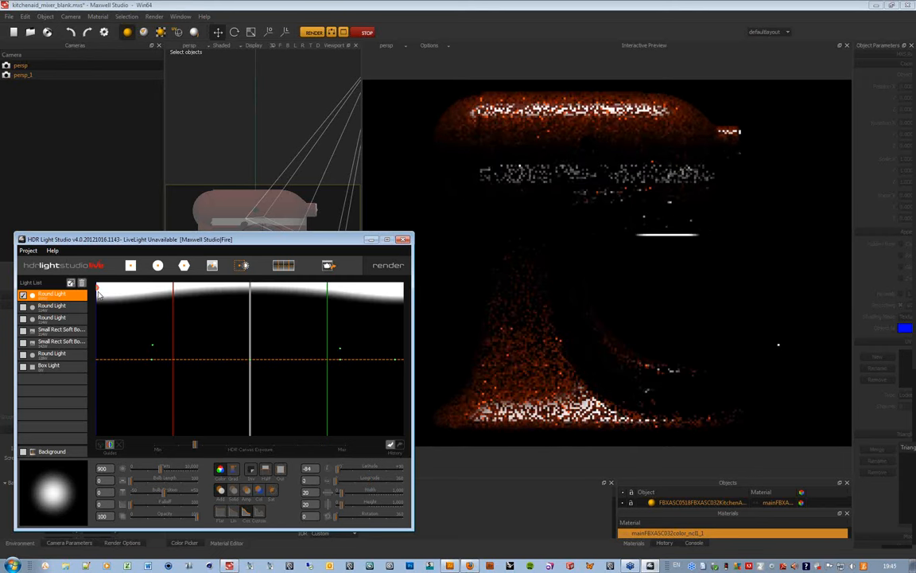
click(96, 297)
mouse_move(96, 297)
mouse_down()
mouse_move(100, 307)
mouse_move(97, 296)
mouse_up()
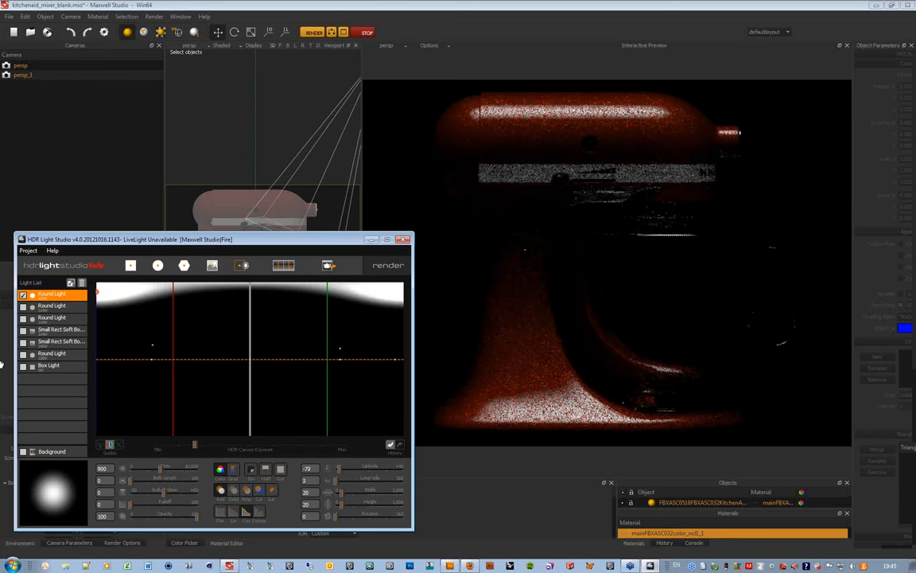
- Switch the remaining round lights, both soft boxes, the Box Light and the background back on
click(25, 318)
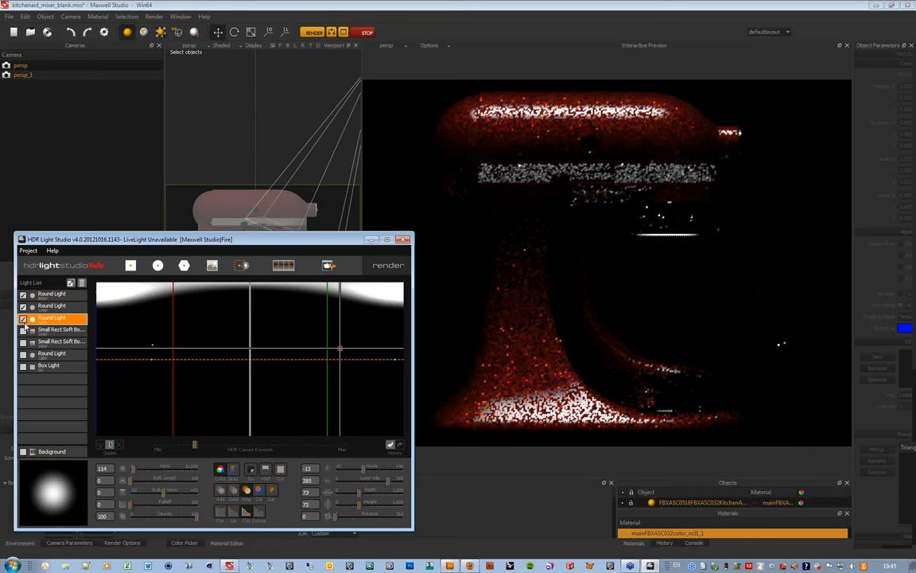
click(23, 329)
click(24, 342)
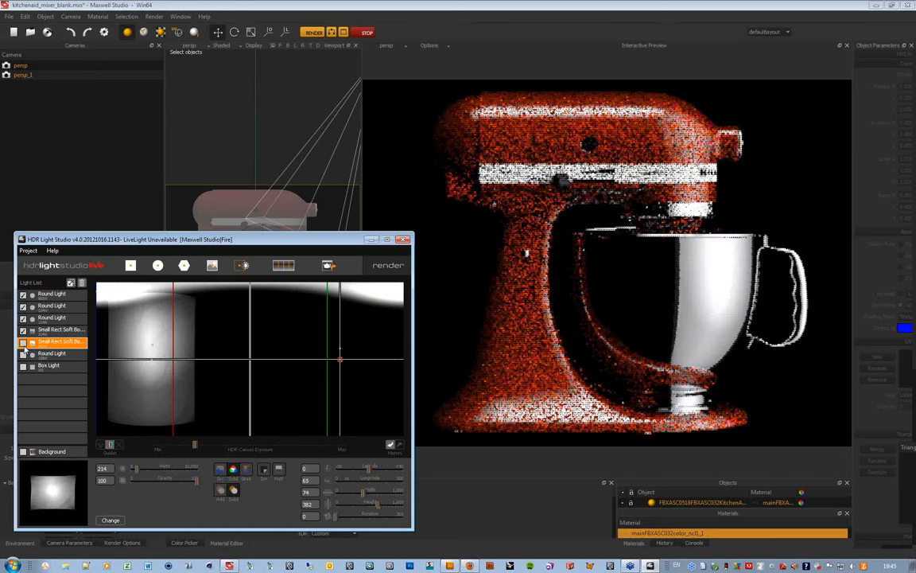
click(24, 355)
click(24, 367)
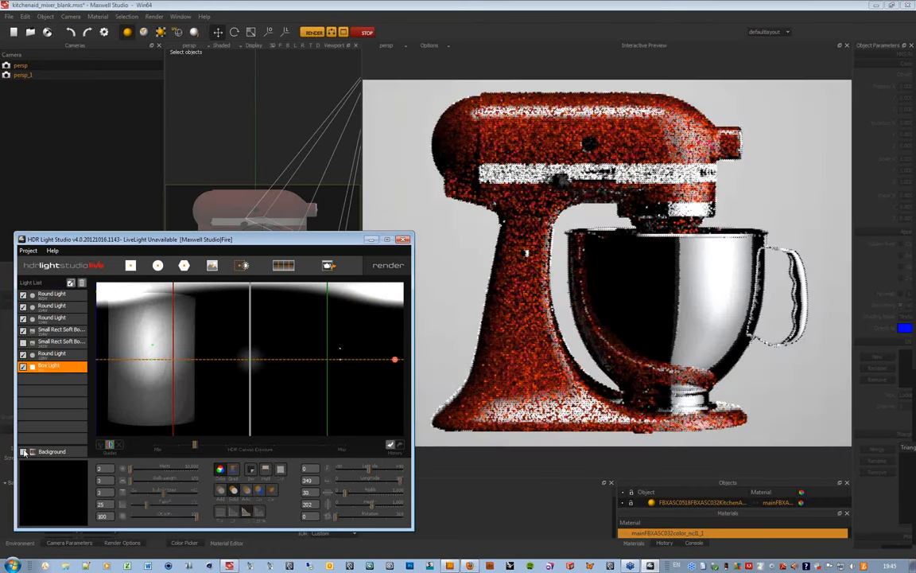
click(23, 452)
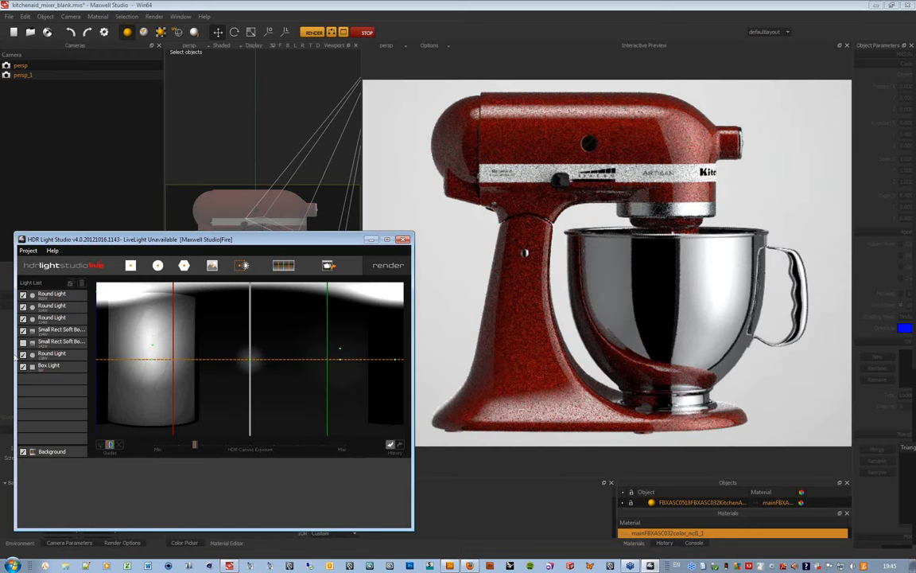
click(23, 341)
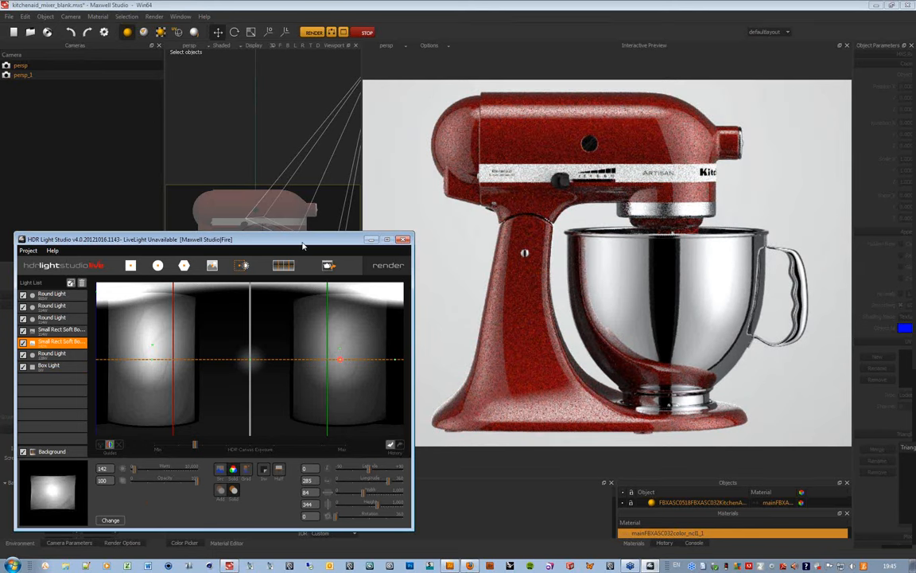
- Uncover the whole mixer preview for inspection and check the Production Render options for the HDR map without rendering
drag(302, 246, 245, 225)
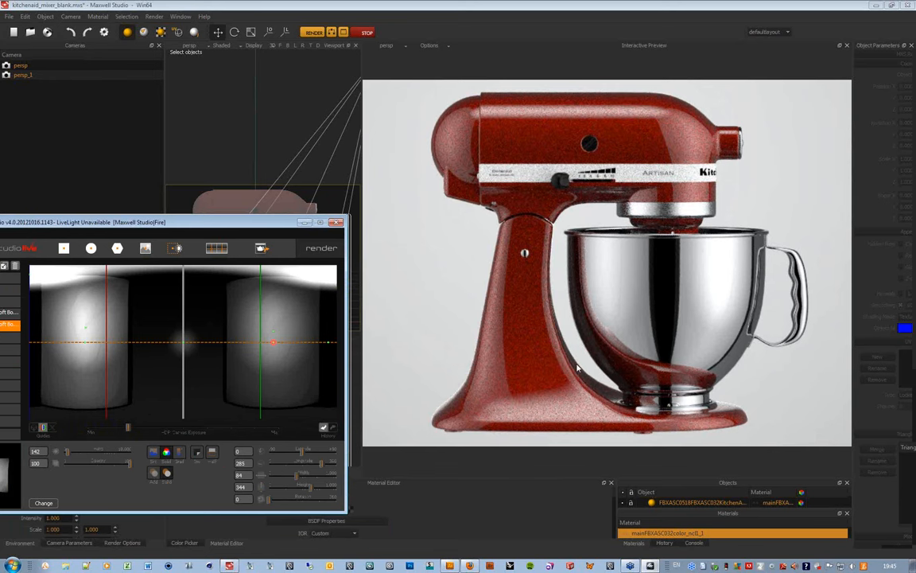
drag(232, 217, 325, 235)
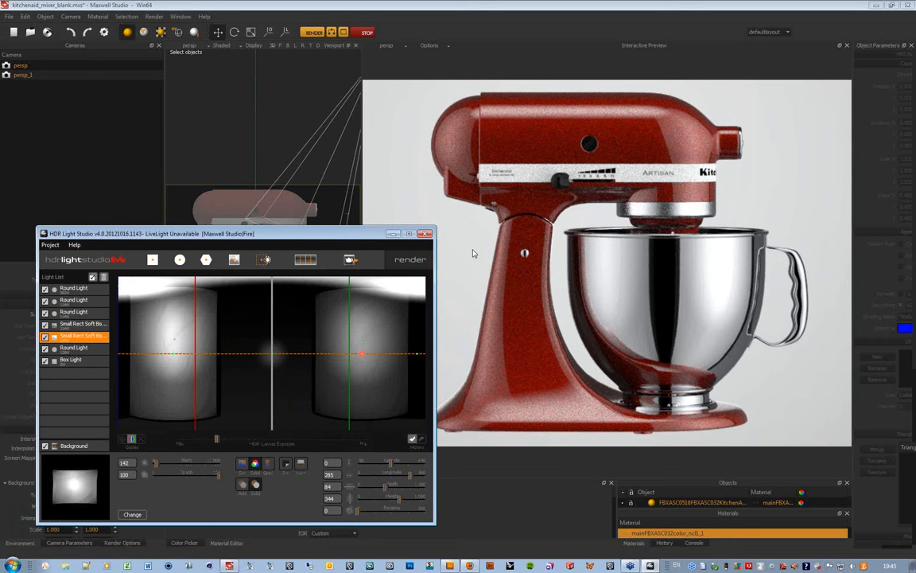
click(410, 260)
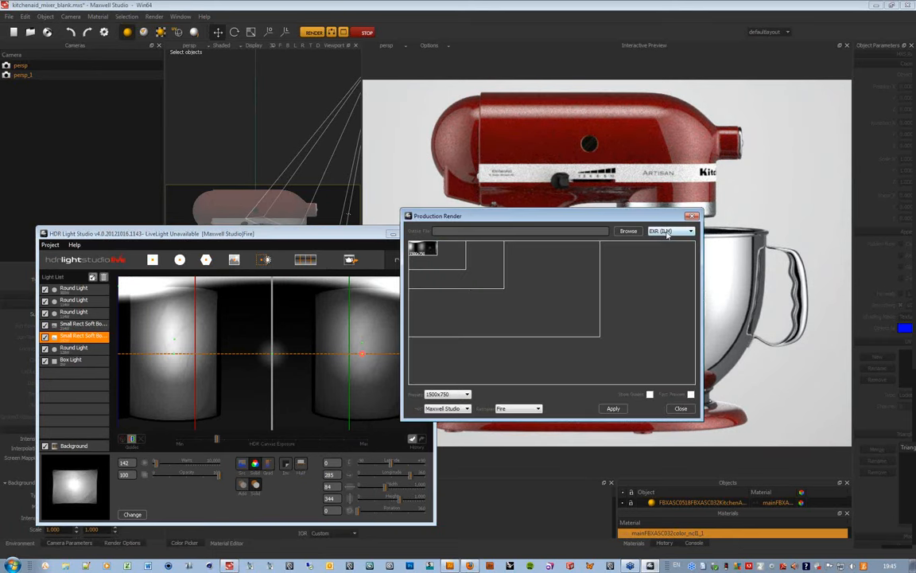
click(681, 408)
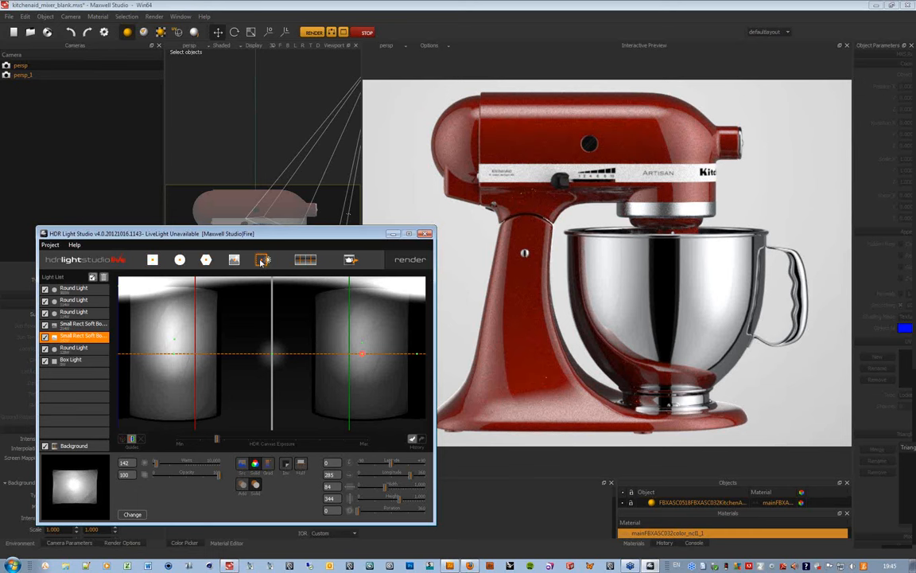
- Close the HDR Light Studio plug-in window and exit Maxwell Studio without saving the scene
drag(275, 234, 259, 231)
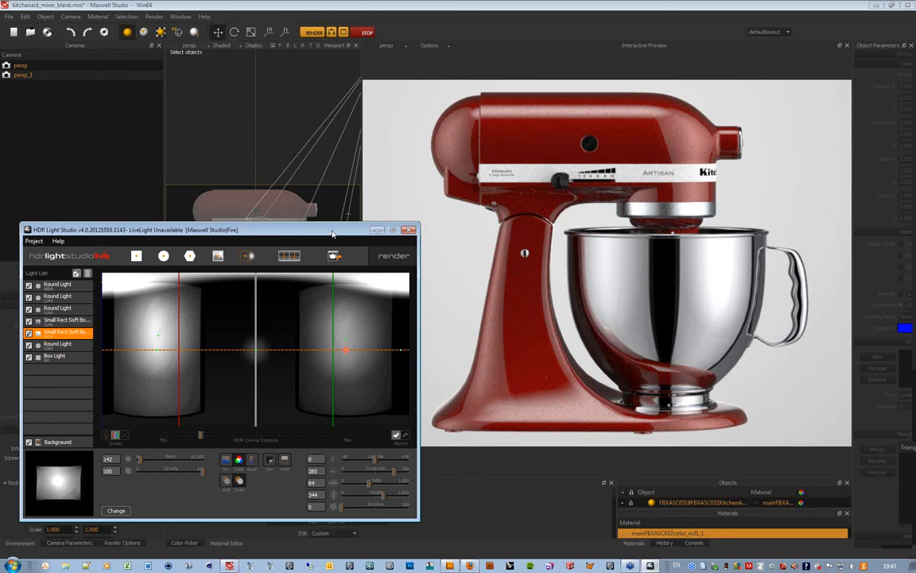
drag(333, 233, 340, 211)
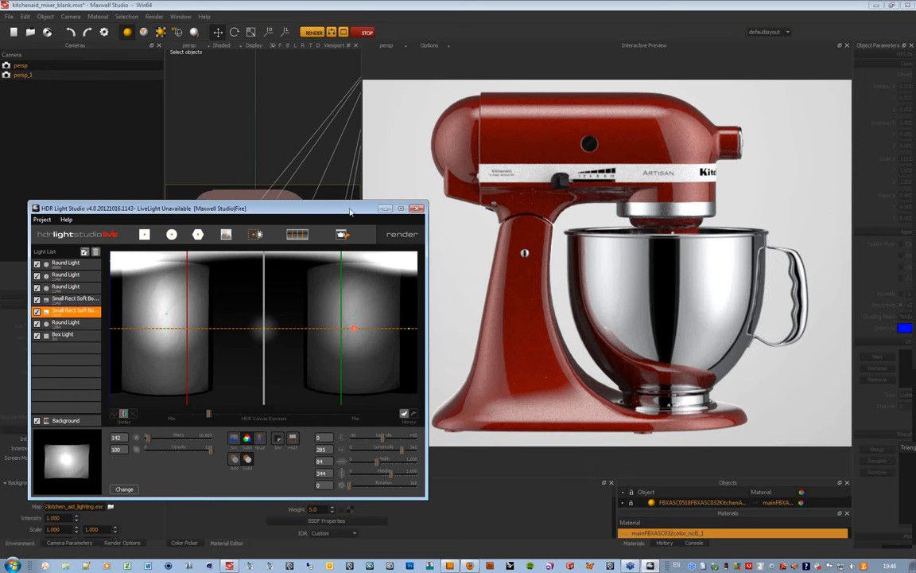
drag(350, 211, 318, 207)
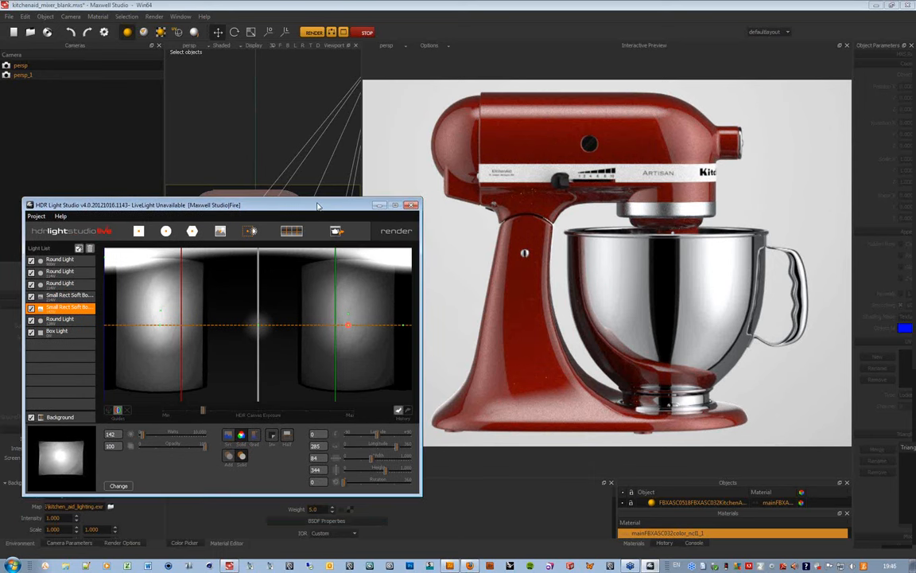
click(412, 206)
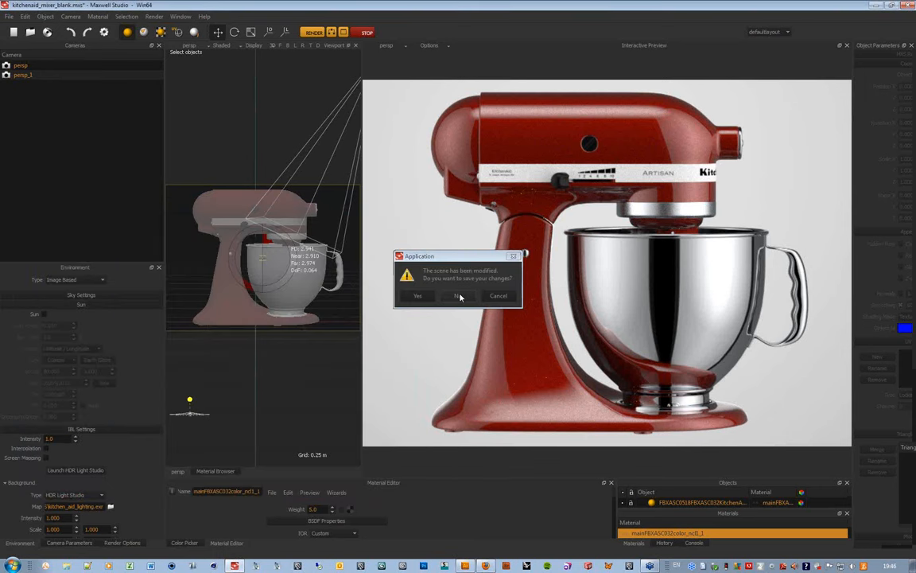
click(458, 296)
- Switch to the Illustrator catalog layout, hide the mixer sketch layer and show the mixer shot layer
click(465, 565)
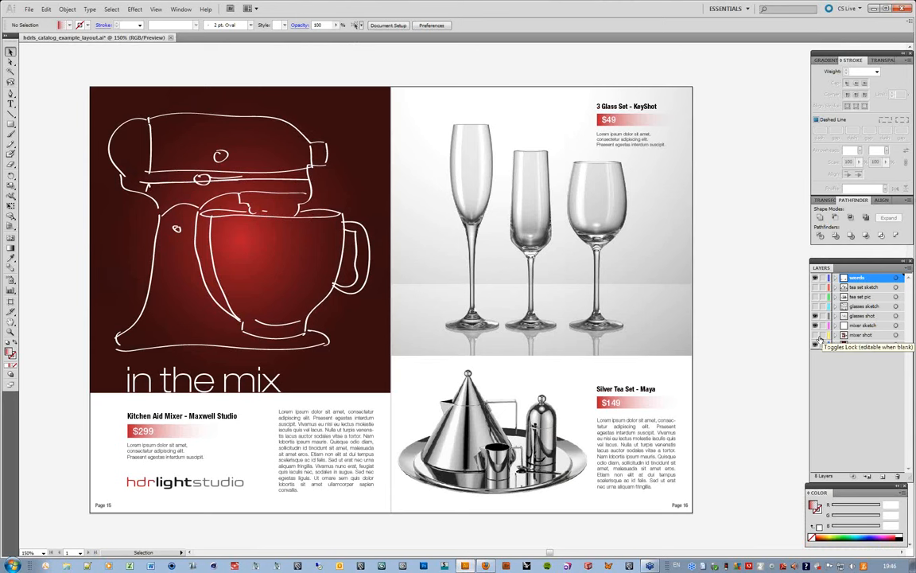
click(816, 326)
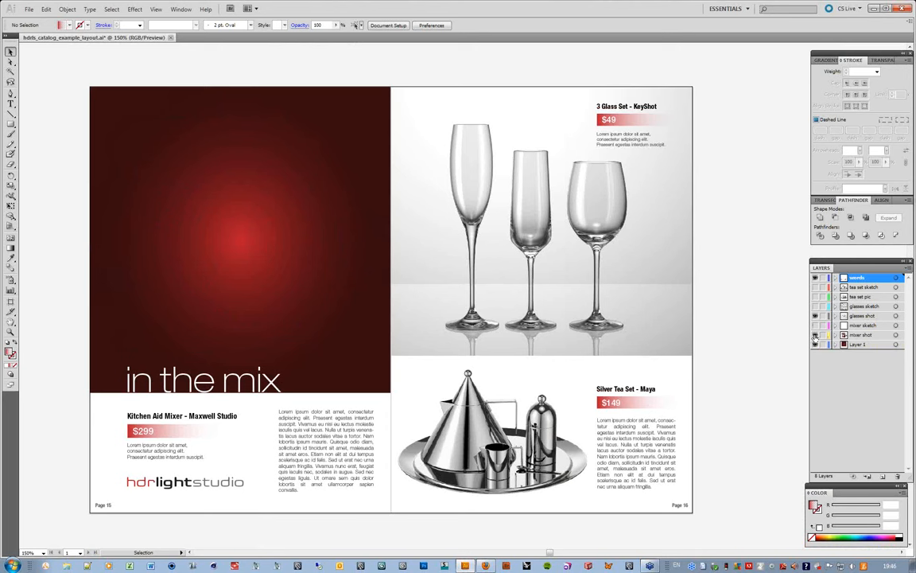
click(815, 335)
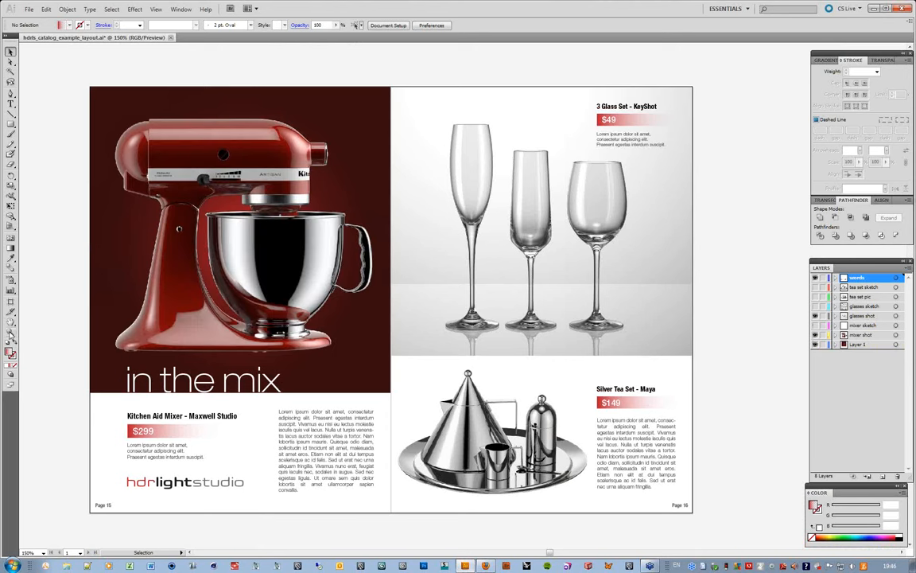
- Inspect the placed mixer shot up close and then the complete two-page catalog spread
click(10, 332)
drag(88, 85, 404, 397)
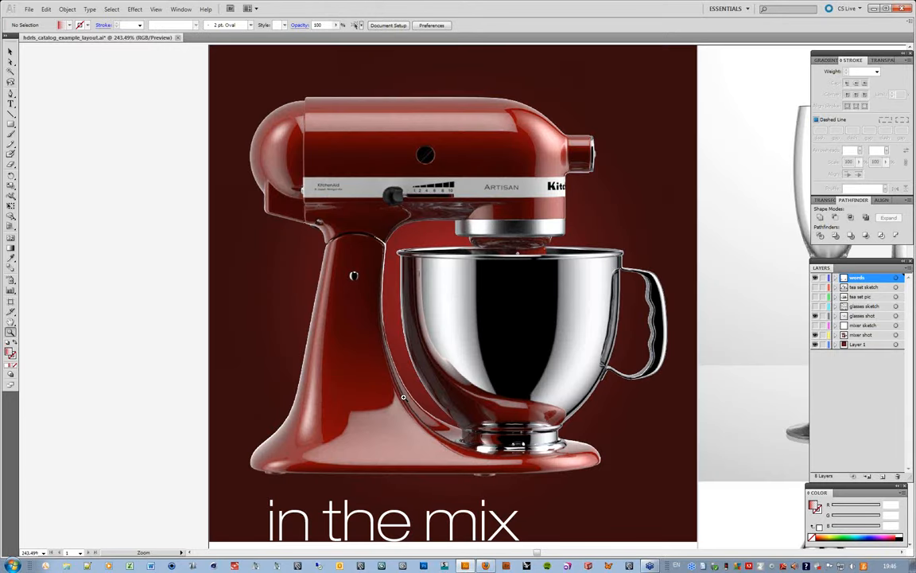
drag(529, 363, 493, 274)
alt+click(632, 278)
alt+click(632, 277)
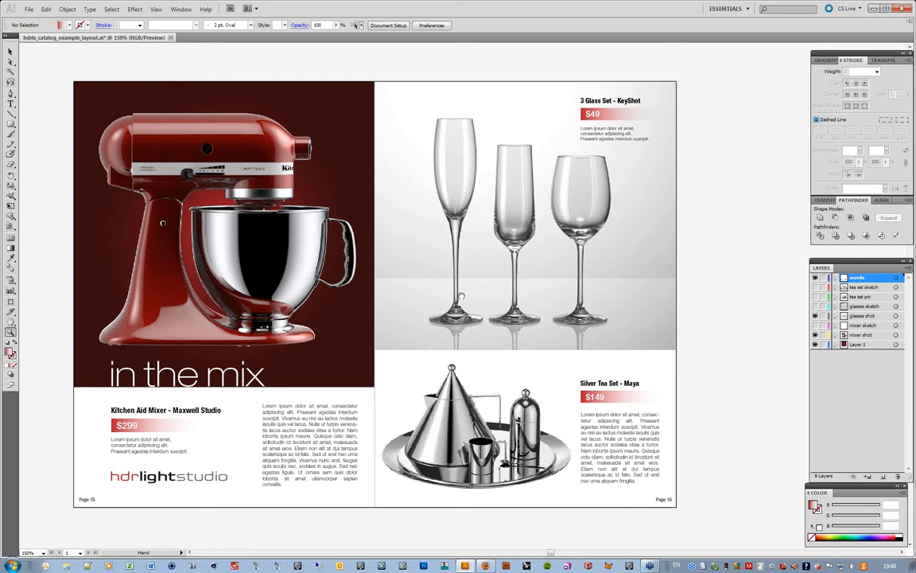
drag(461, 296, 480, 296)
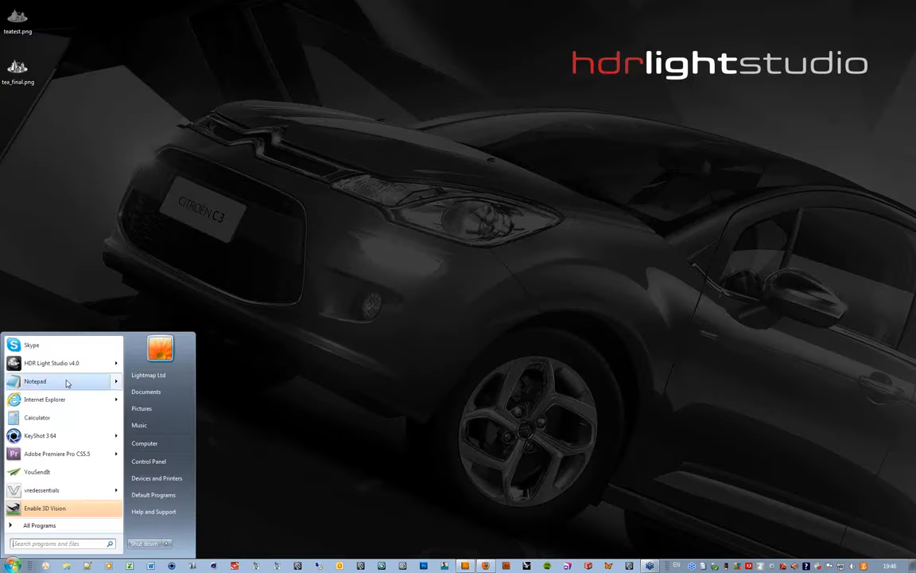
- Start the standalone HDR Light Studio v4.0 and arrange an enlarged LiveLight teapot view beside the lighting canvas
click(63, 356)
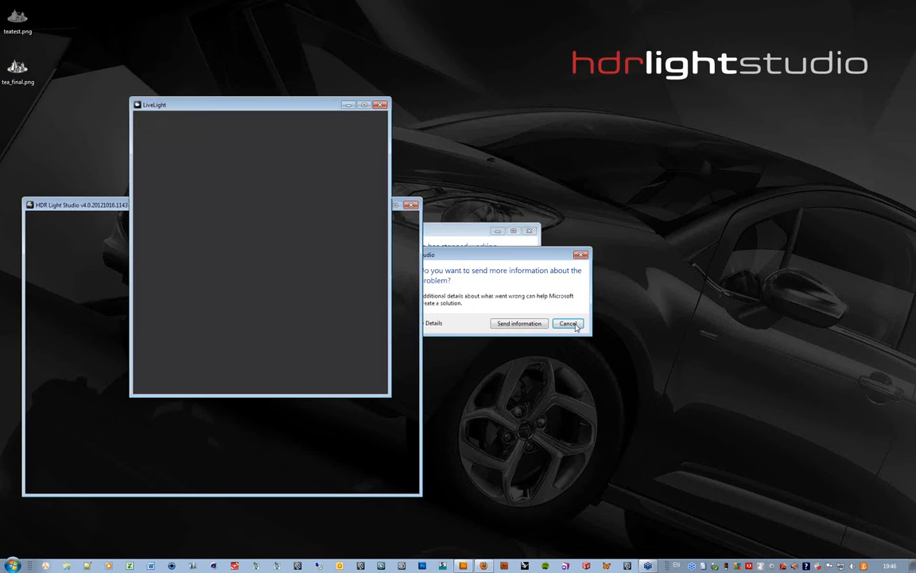
click(568, 324)
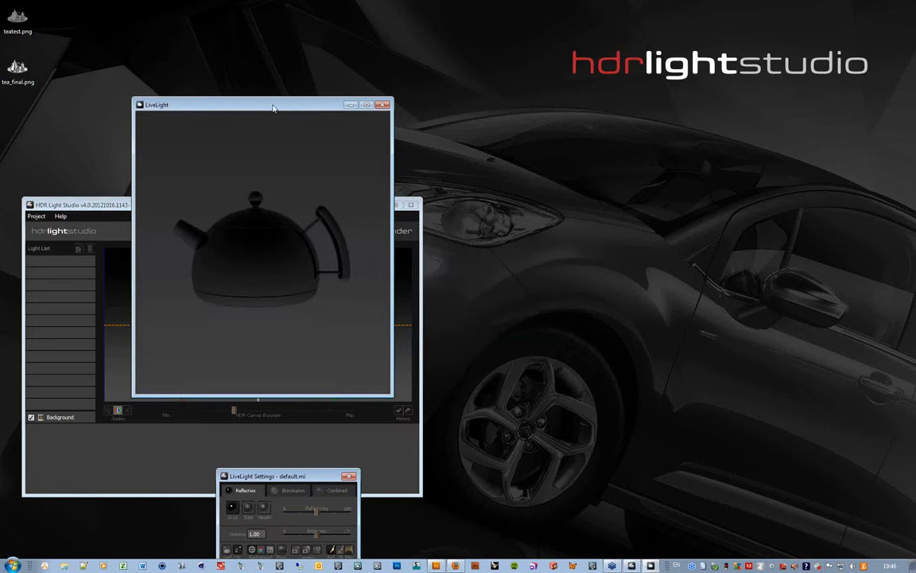
drag(263, 99, 183, 101)
drag(342, 208, 689, 112)
drag(240, 105, 228, 107)
drag(299, 399, 366, 430)
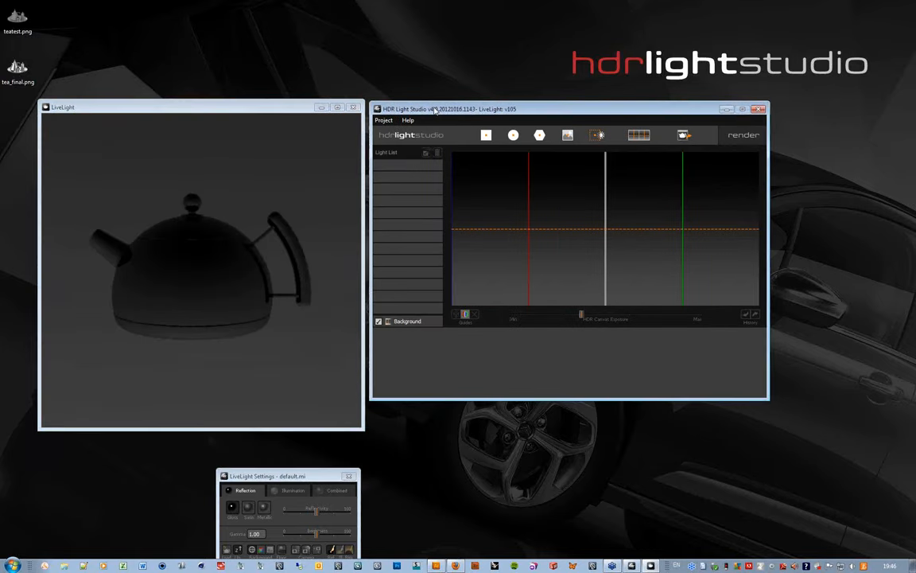
drag(432, 112, 514, 120)
drag(363, 167, 440, 164)
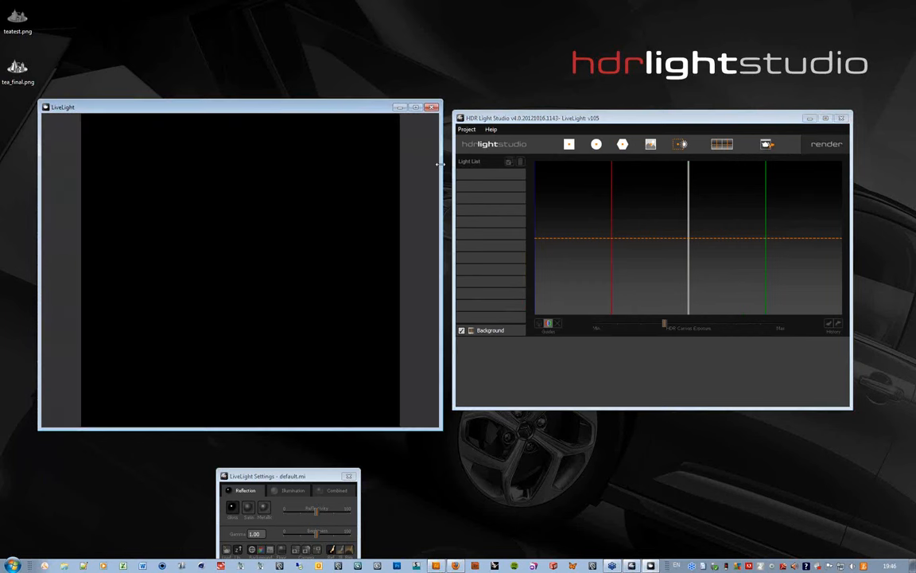
drag(335, 107, 334, 101)
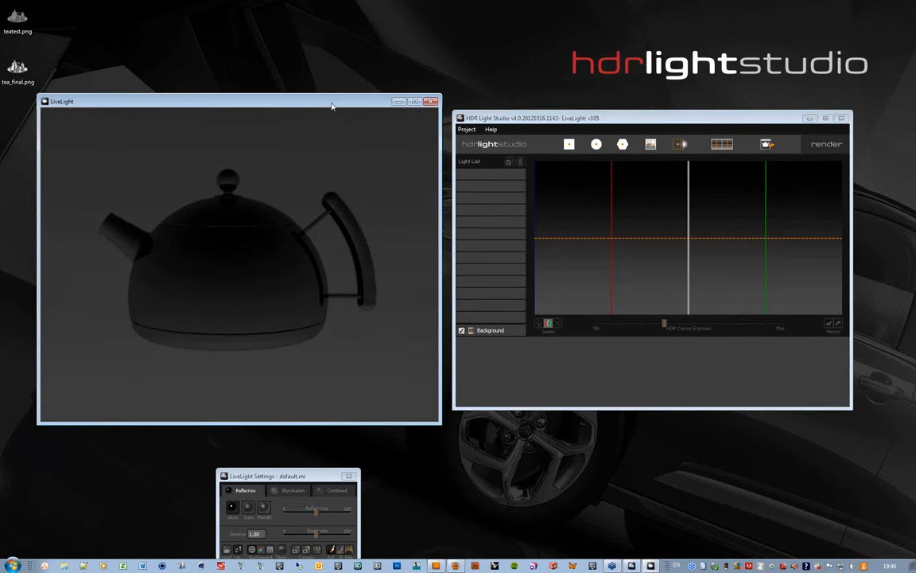
- Add a round light and place it by LightPaint at several spots on the teapot, ending at latitude -6, longitude 33
click(596, 144)
click(652, 235)
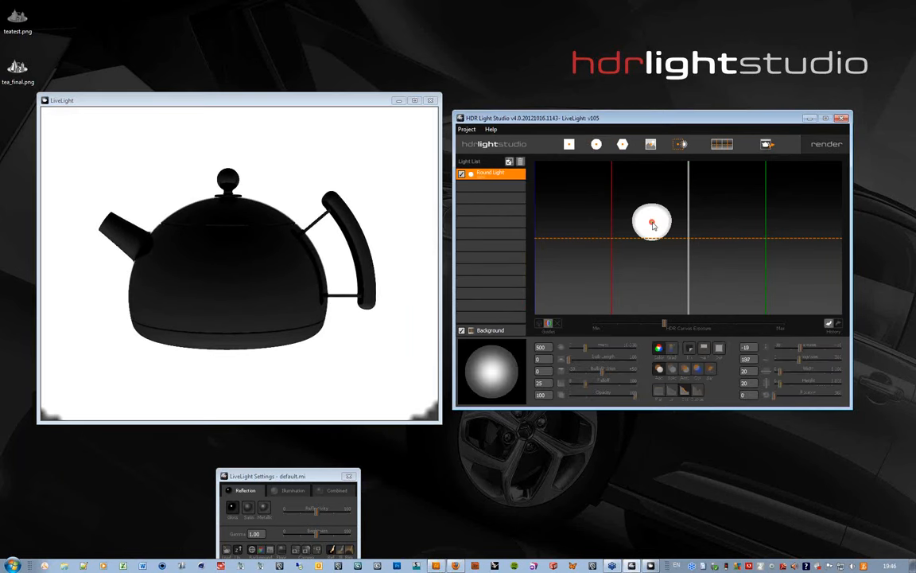
drag(235, 226, 215, 216)
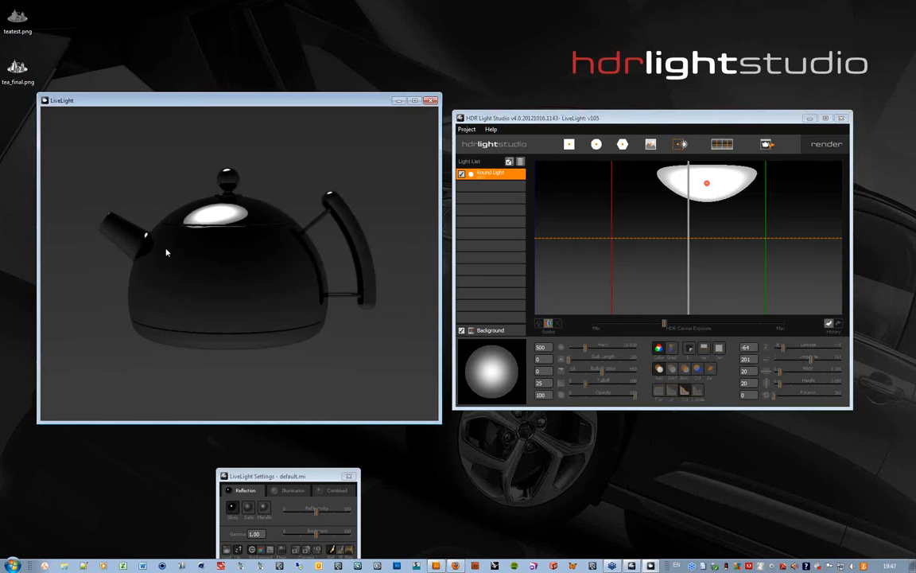
click(166, 248)
click(287, 257)
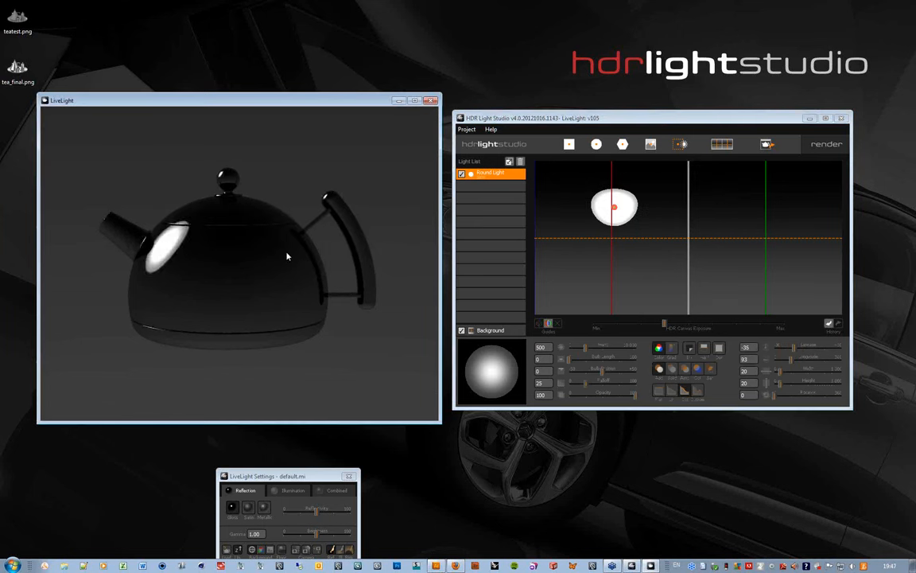
click(257, 296)
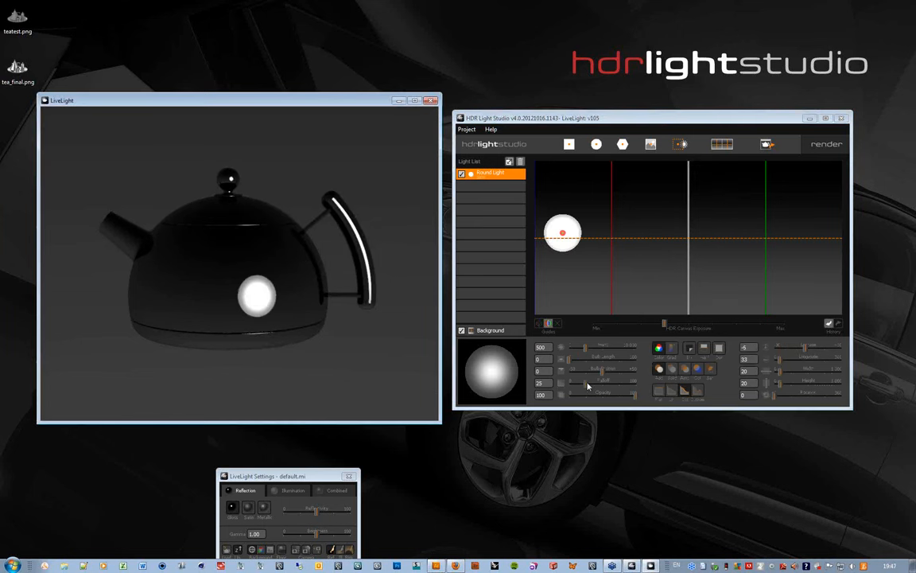
- Set the round light's falloff to 0 and place it on the teapot's shoulder at latitude -45, longitude 119
drag(586, 385, 567, 387)
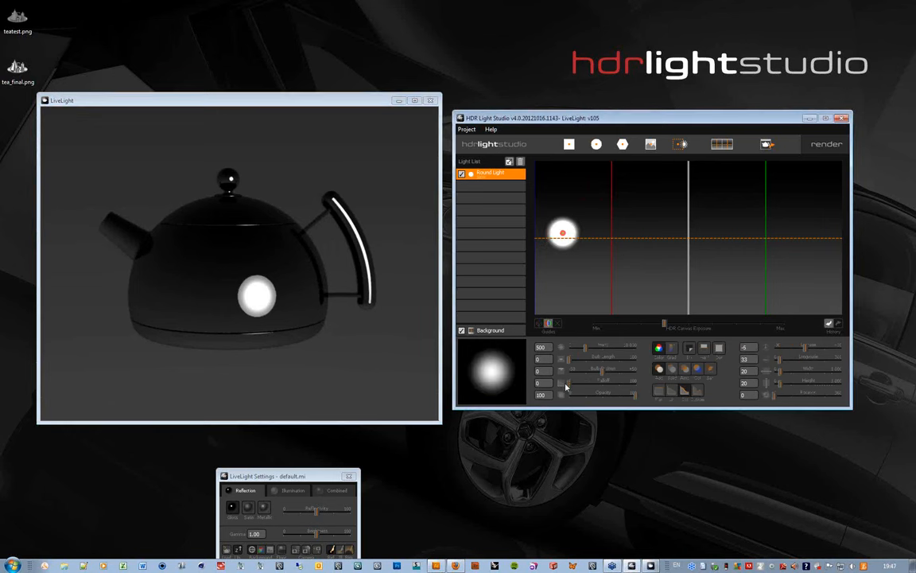
click(276, 223)
click(280, 236)
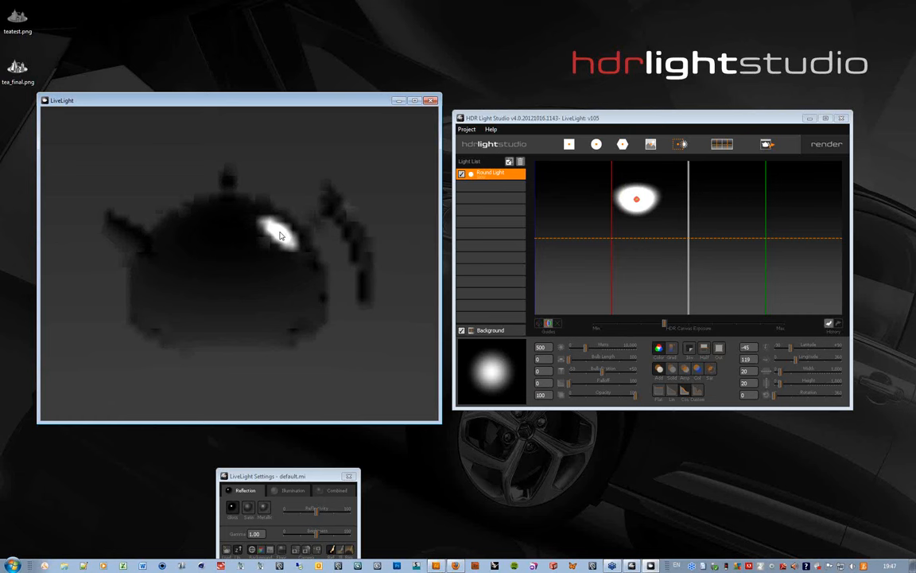
- Exit the standalone HDR Light Studio without saving the teapot lighting project
drag(539, 121, 544, 116)
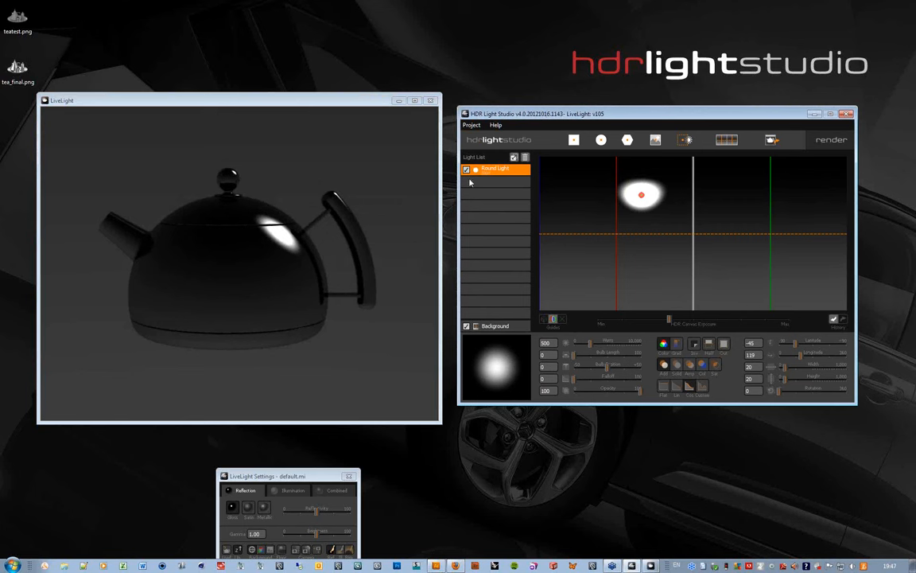
click(471, 125)
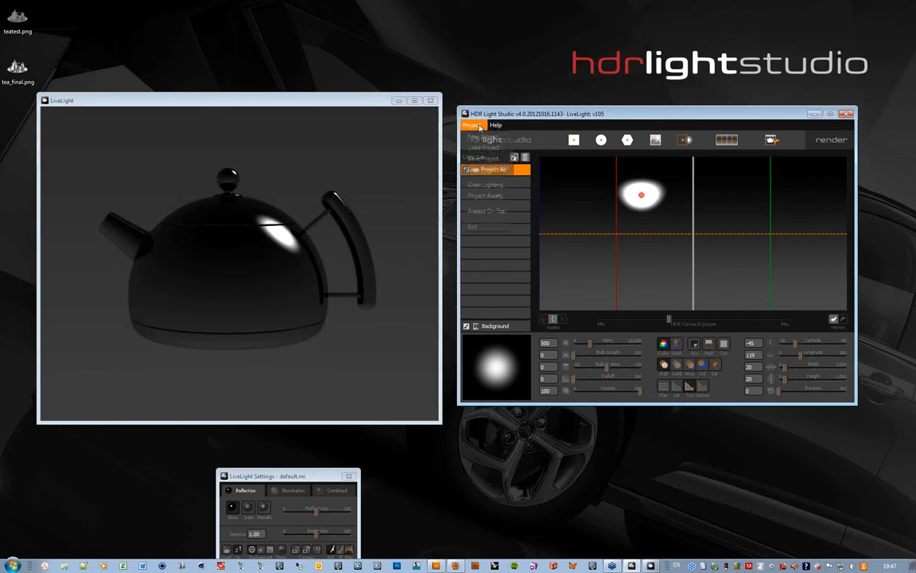
click(475, 226)
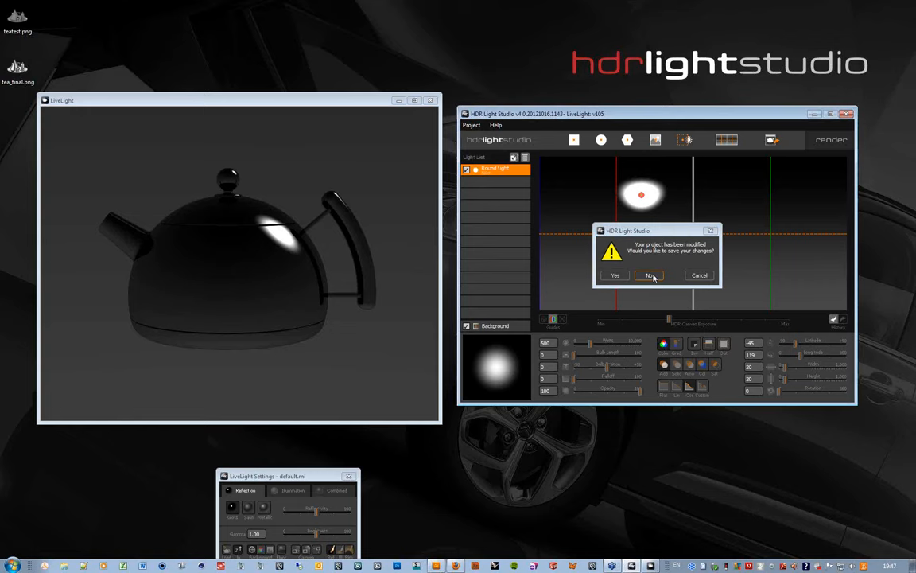
click(651, 276)
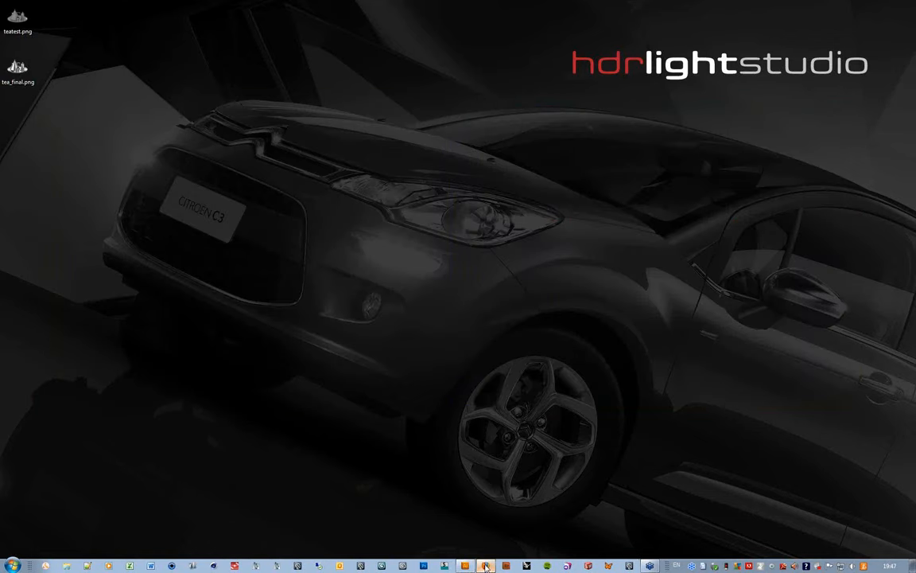
- Switch to Firefox and look through the Live Plug-ins on the HDR Light Studio website's Workflows page
click(486, 566)
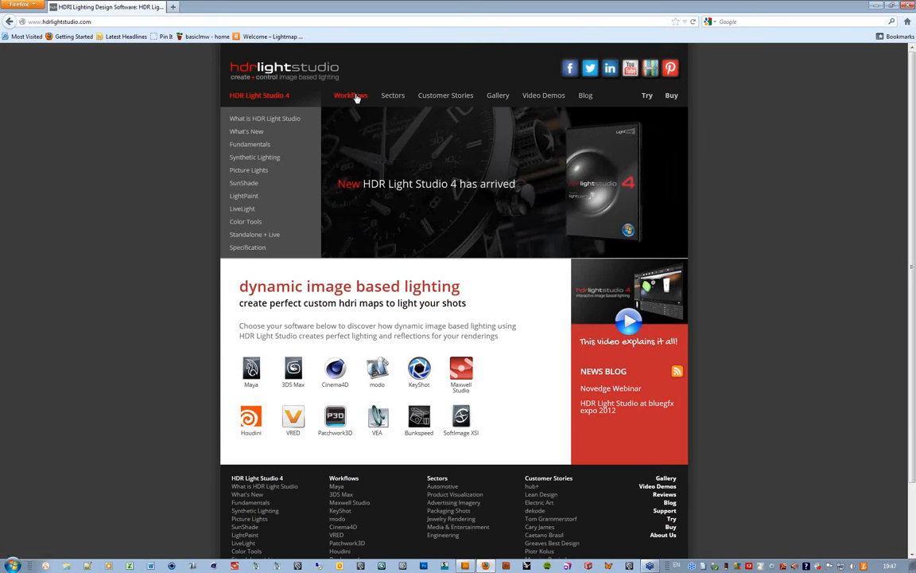
click(356, 96)
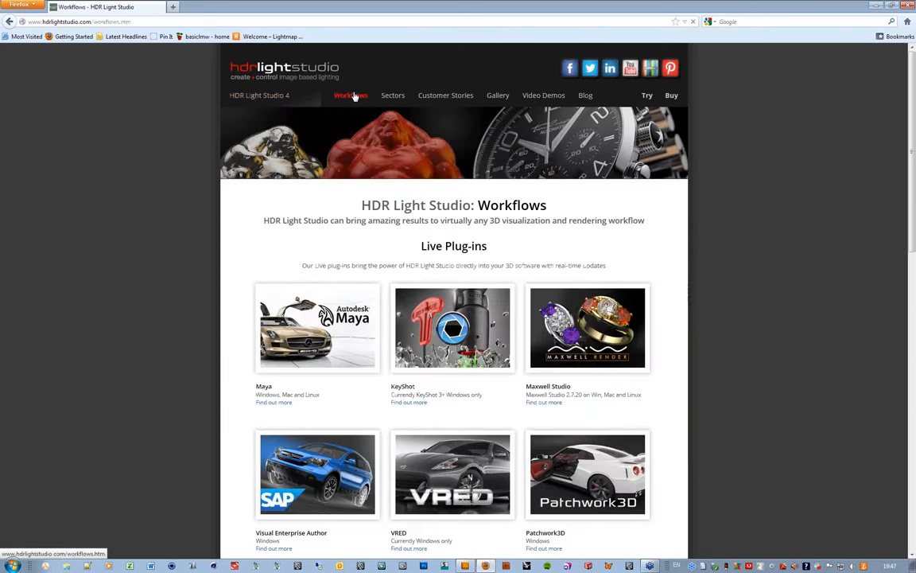
scroll(436, 282, down, 2)
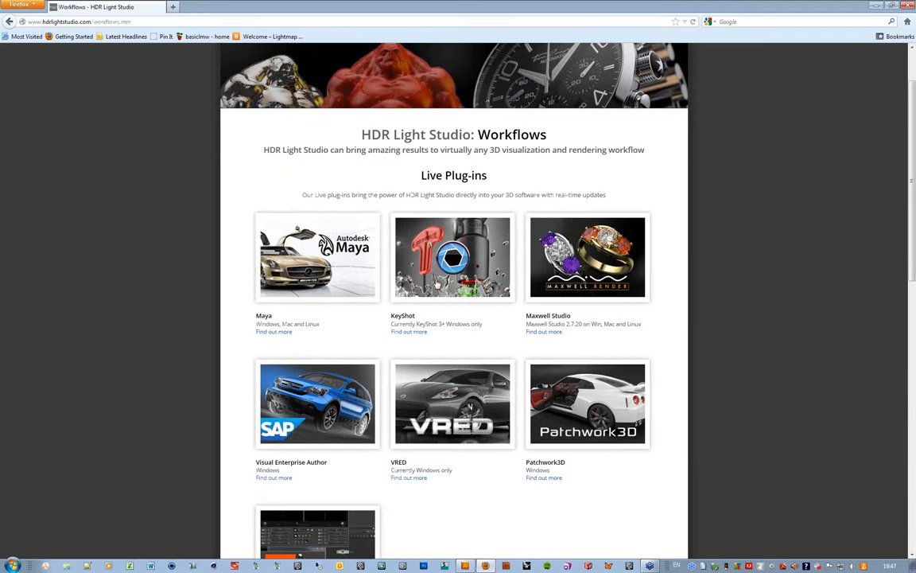
scroll(436, 282, down, 2)
- Open the Maxwell Studio plug-in page and look through its description and sample images
click(575, 170)
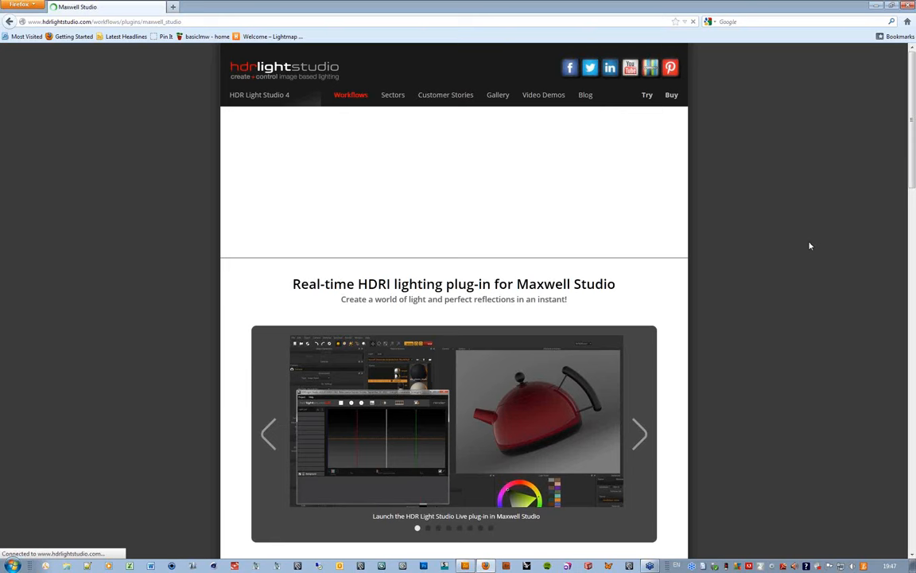
scroll(781, 205, down, 4)
scroll(781, 205, down, 6)
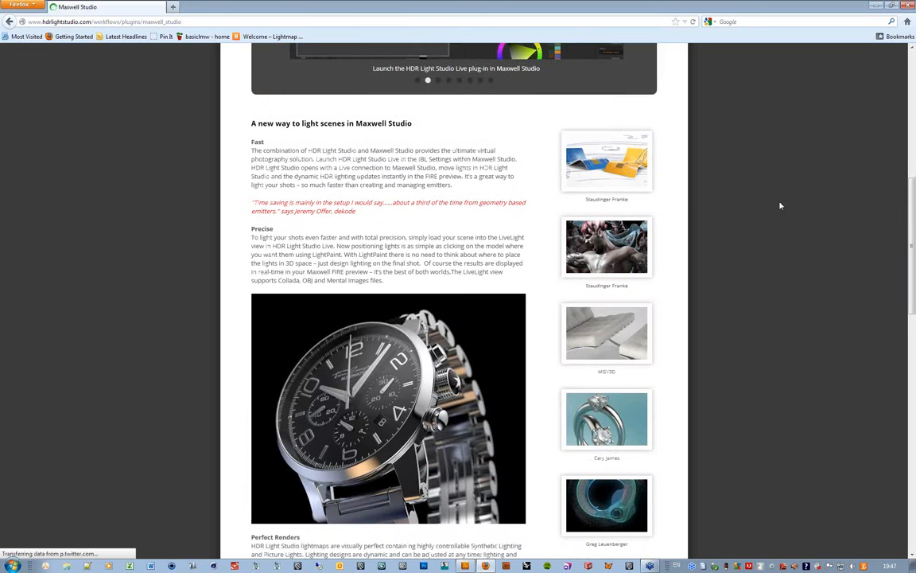
scroll(763, 289, down, 3)
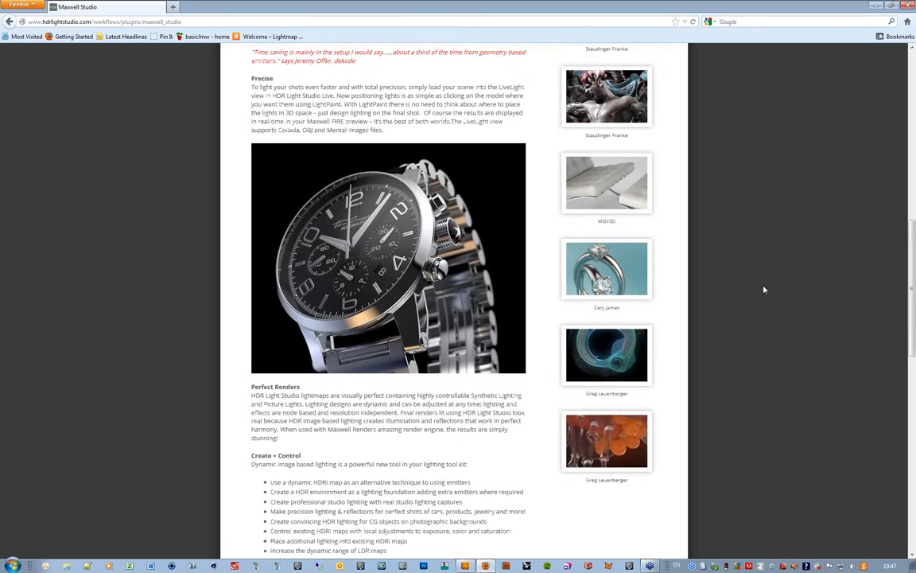
- Look through the rest of the Maxwell Studio plug-in page, including its demo video, benefits and customer stories
scroll(764, 290, down, 9)
scroll(781, 263, down, 1)
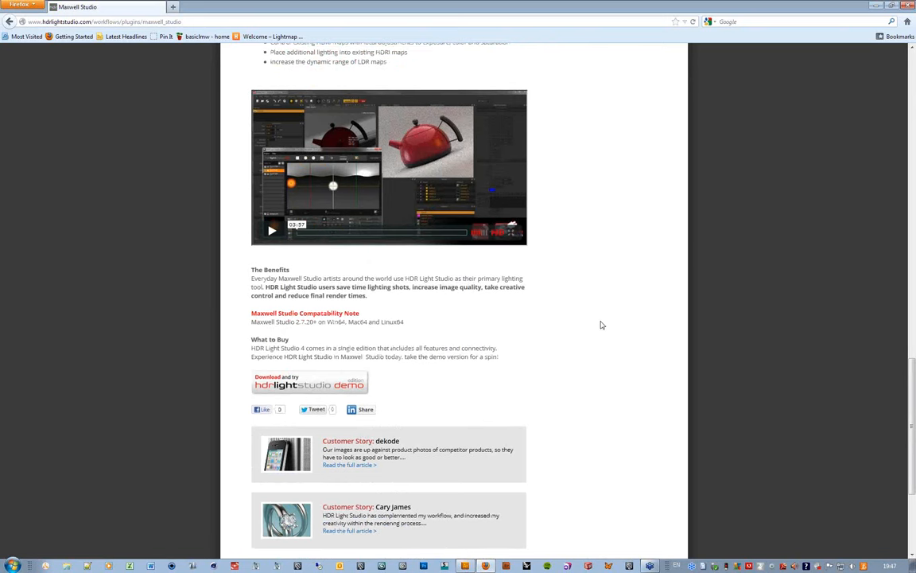
scroll(602, 324, up, 15)
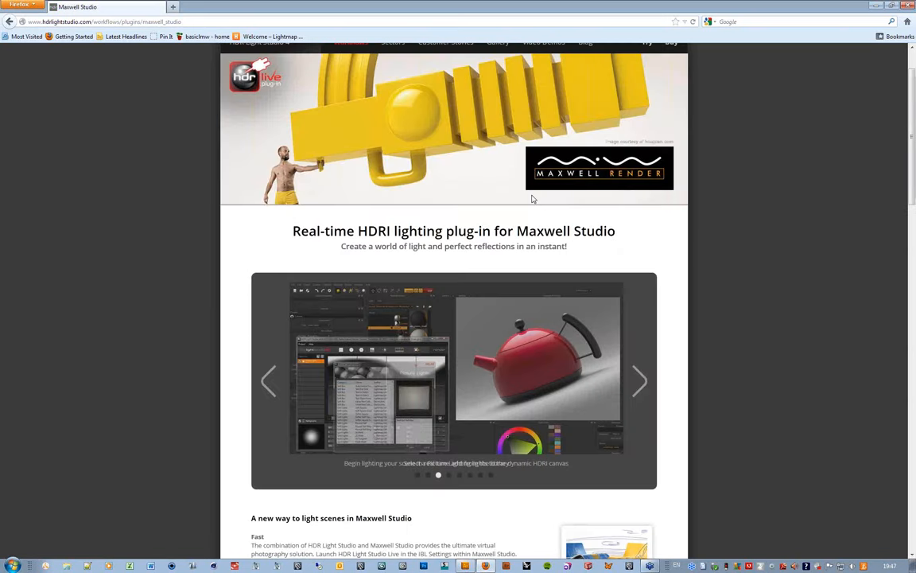
- Open the website's Gallery page, view the favorite lighting images enlarged, and close Firefox
scroll(533, 199, up, 1)
click(498, 96)
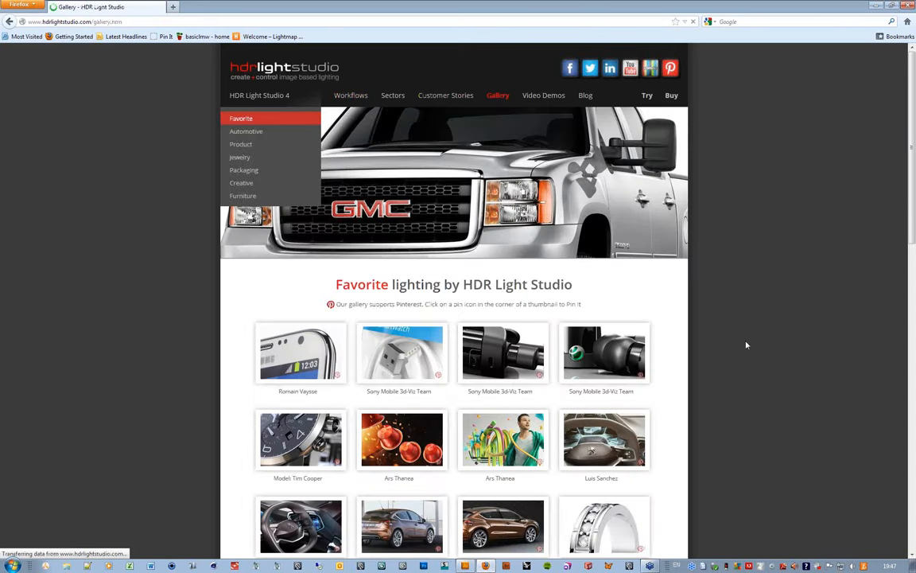
scroll(746, 344, down, 2)
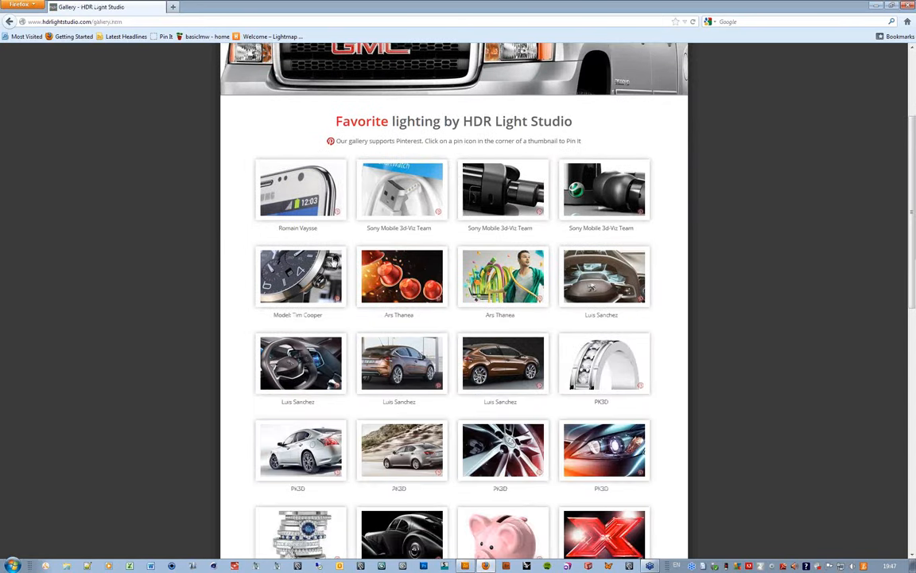
click(334, 261)
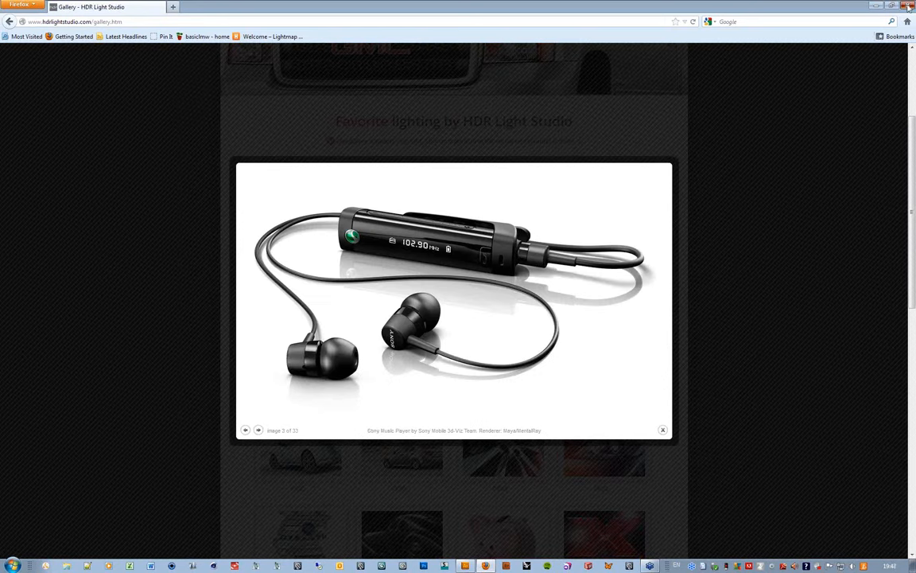
click(910, 6)
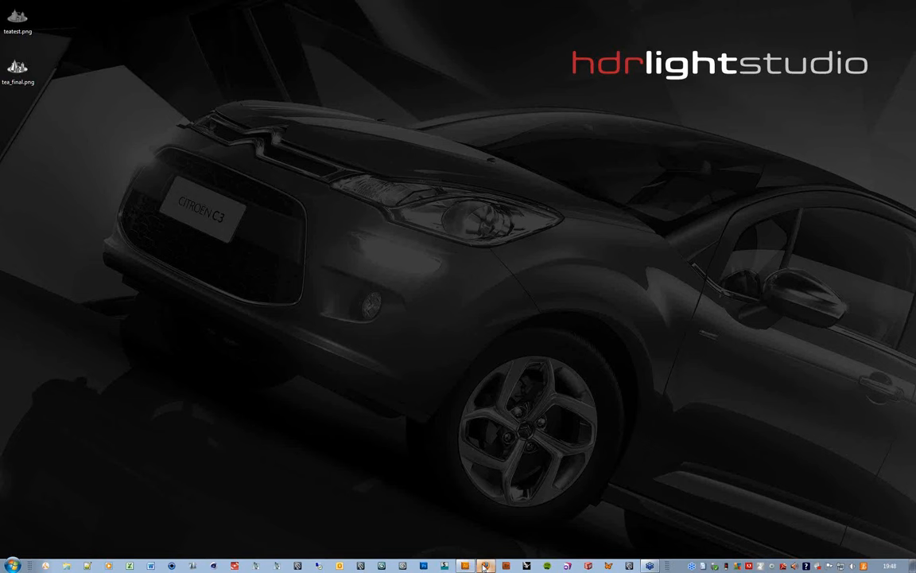
- Reopen Firefox and load the hdrlightstudio.com home page
click(484, 566)
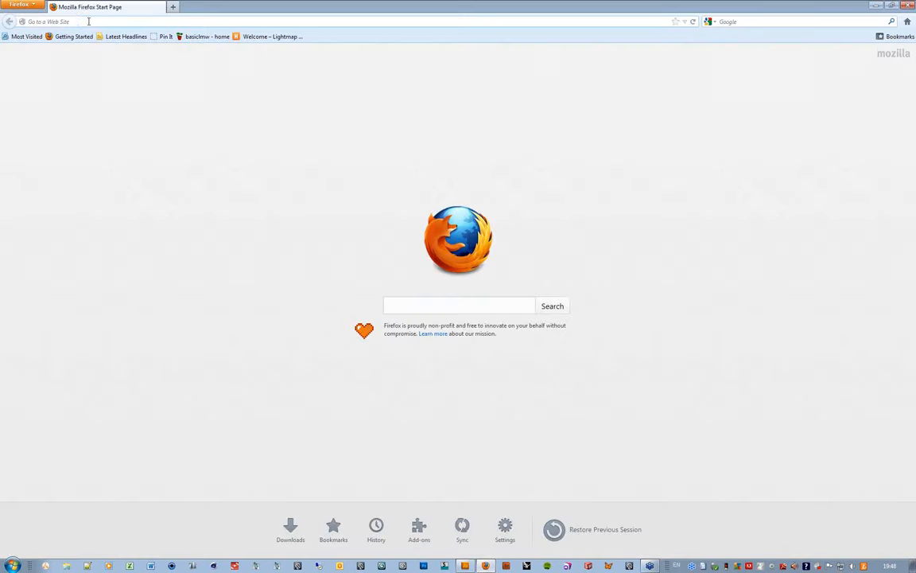
text(hdrlightstudio.com/)
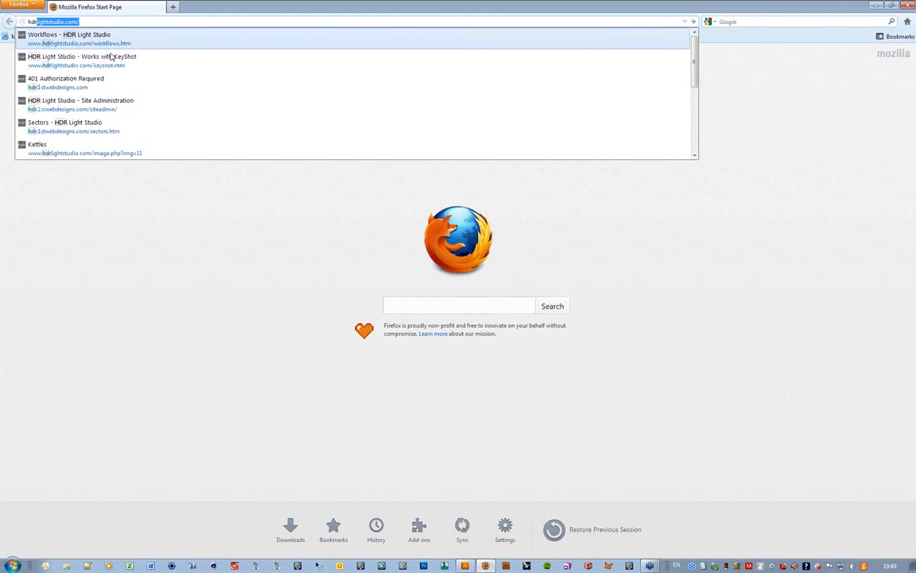
click(93, 22)
key(Return)
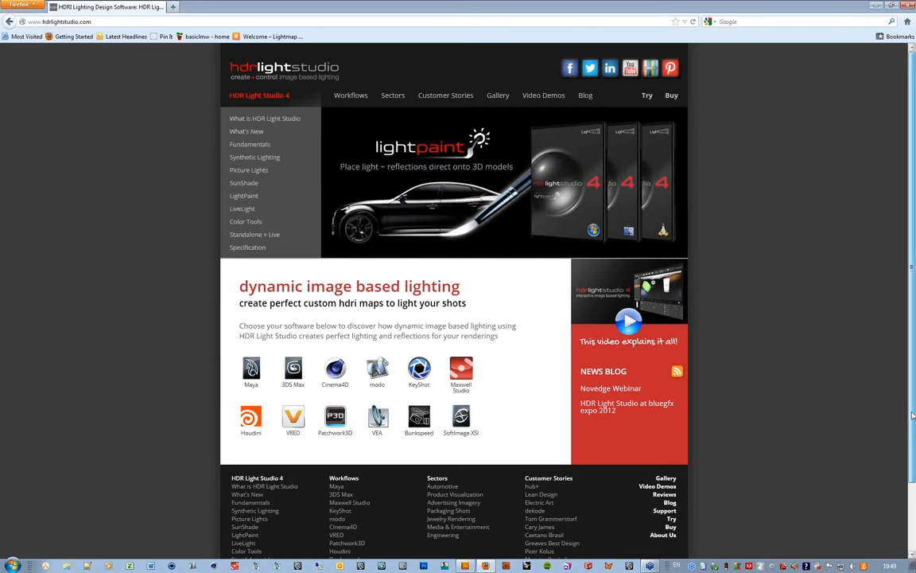
drag(914, 415, 913, 416)
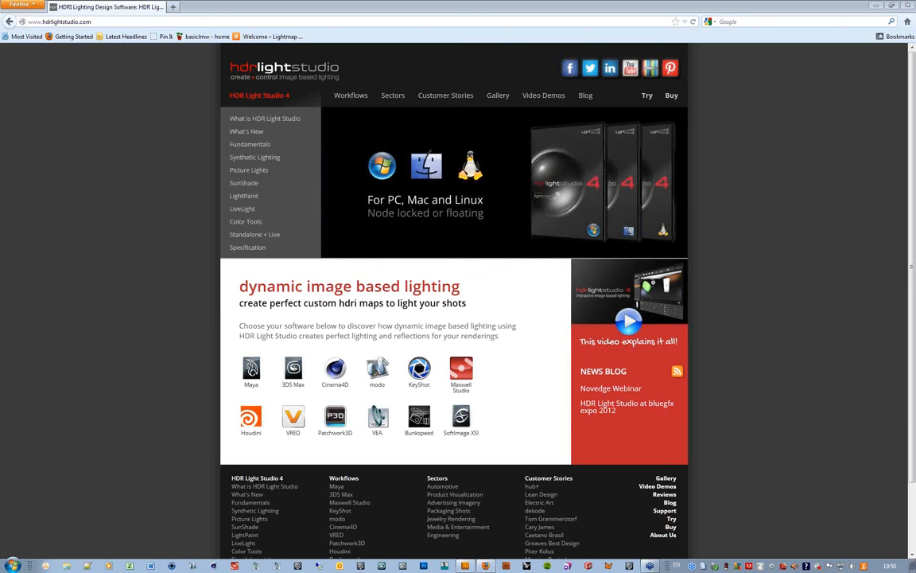
- Open the modo direct export page from the Workflows page, look through its content, and minimize Firefox
click(355, 98)
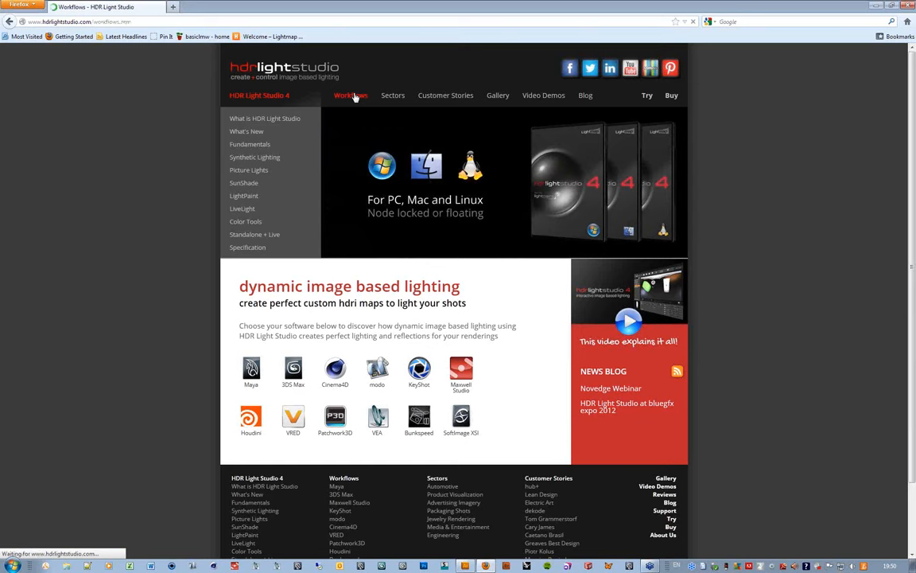
scroll(402, 411, down, 4)
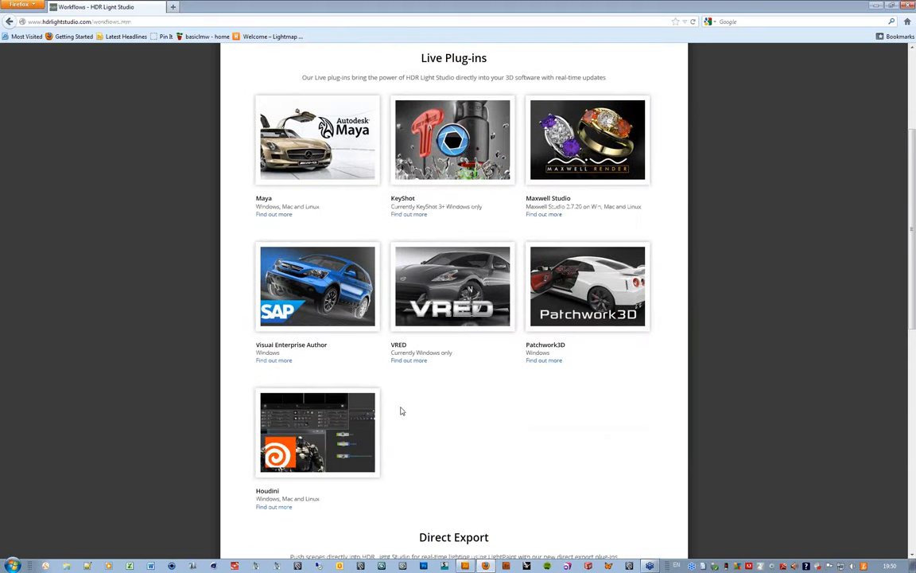
scroll(402, 411, down, 6)
click(312, 340)
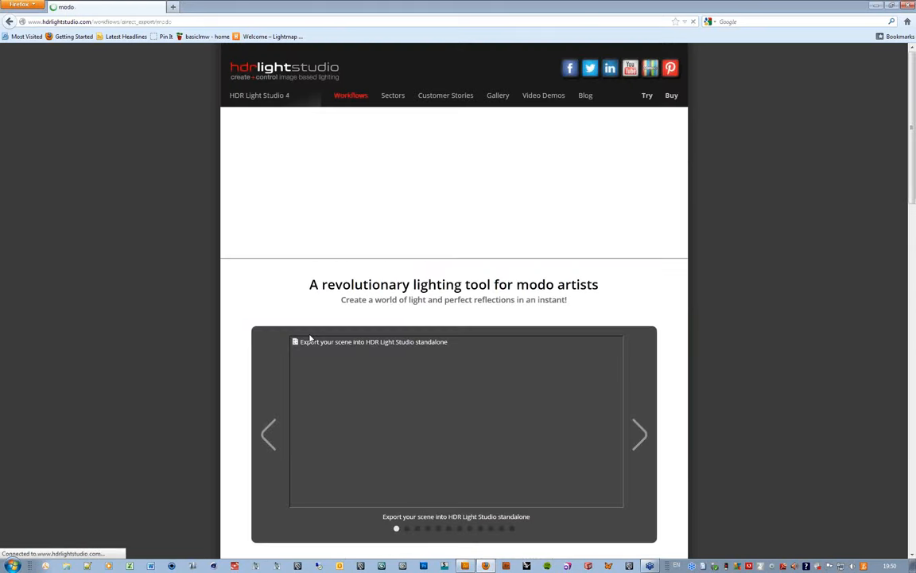
scroll(204, 305, down, 2)
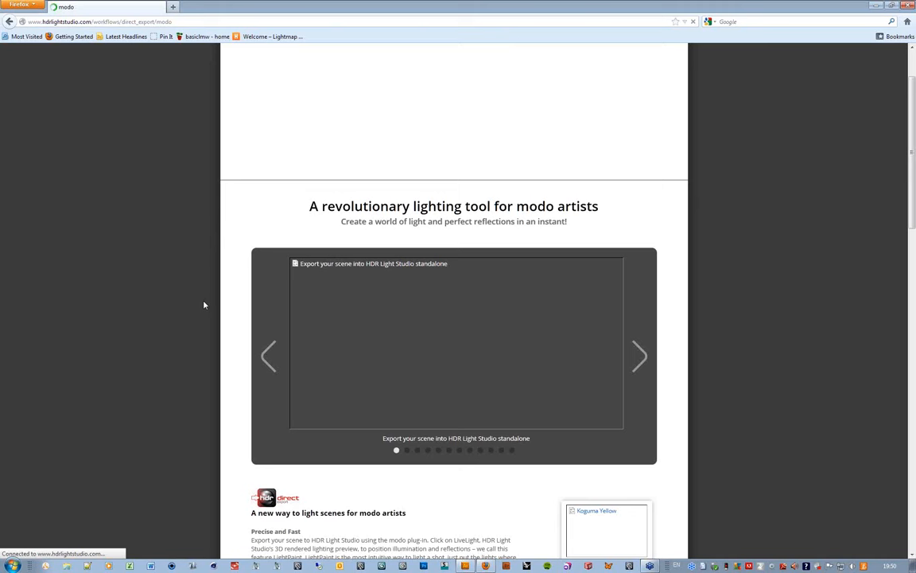
scroll(204, 305, down, 5)
scroll(201, 298, down, 15)
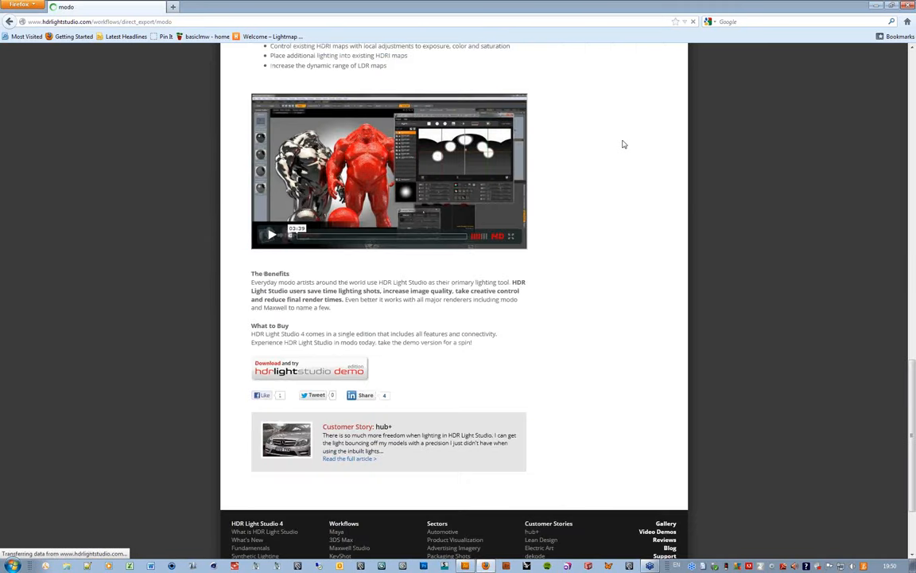
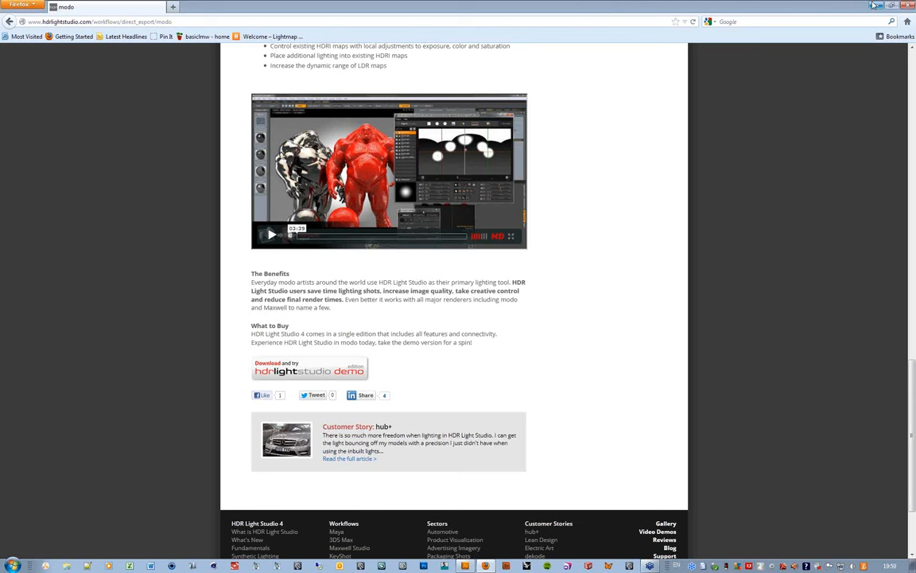
click(876, 8)
click(876, 8)
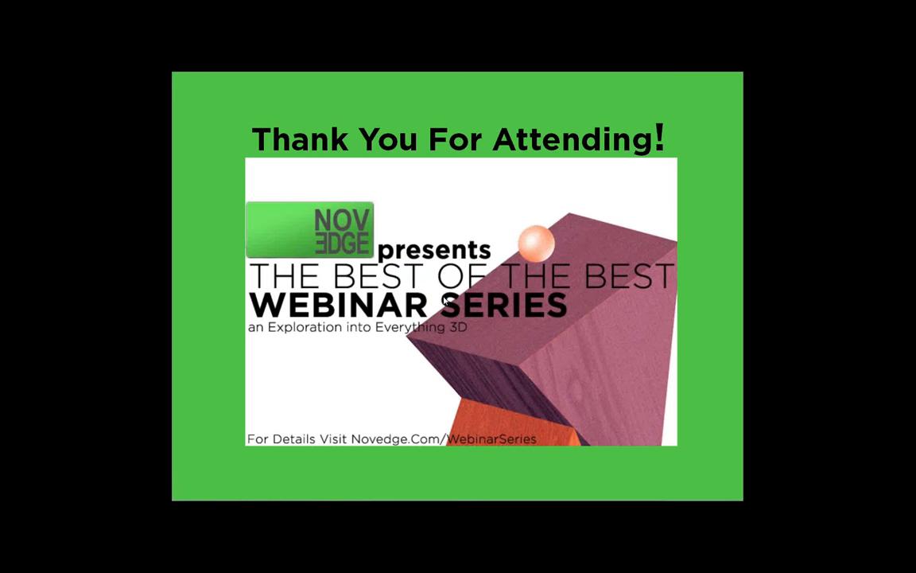
key(Right)
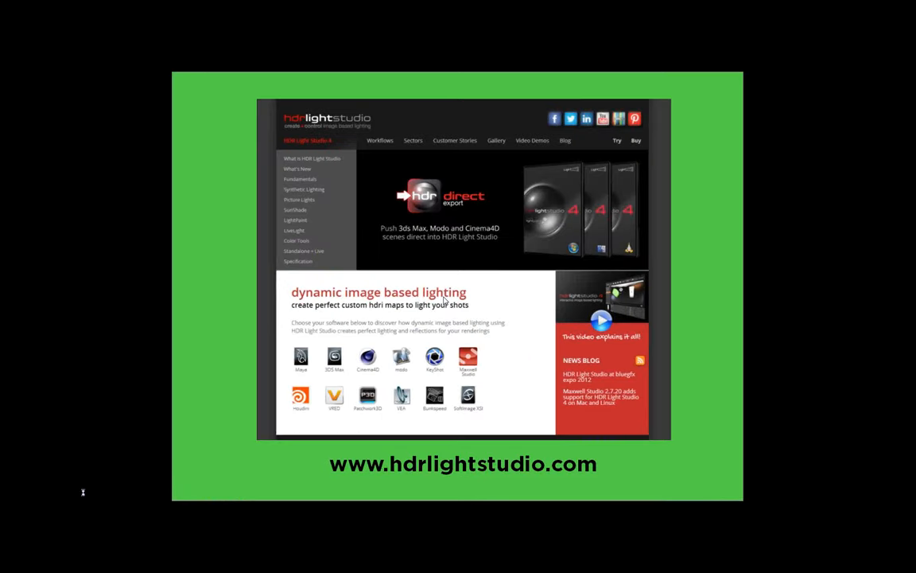